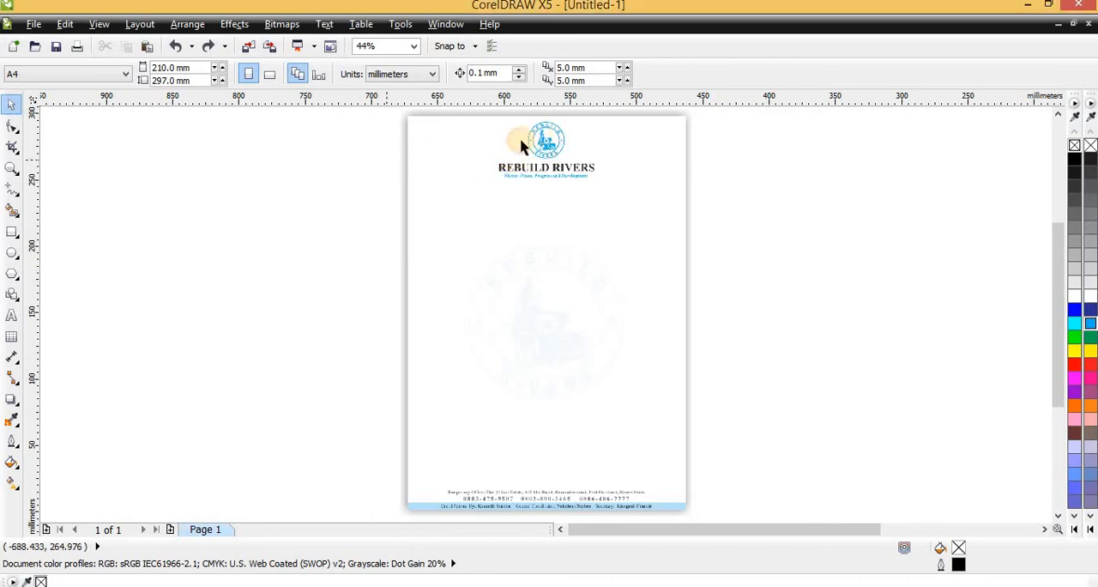
- Examine the finished letterhead sample, including its logo, title, motto, watermark and footer lines
{"action": "scroll", "coordinate": [541, 137], "scroll_direction": "up", "scroll_amount": 3}
{"action": "scroll", "coordinate": [583, 215], "scroll_direction": "down", "scroll_amount": 3}
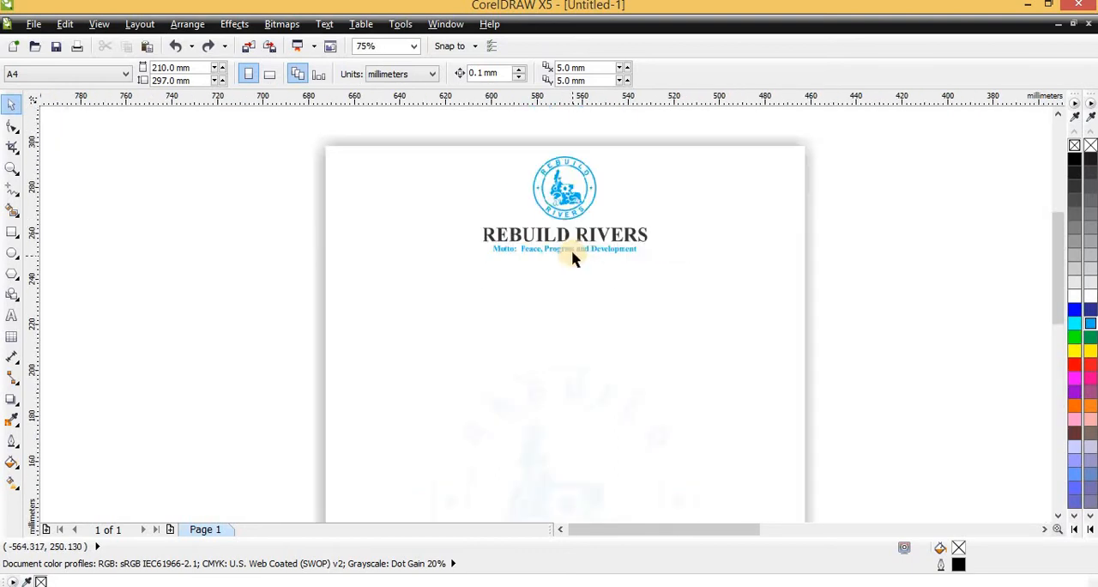
{"action": "scroll", "coordinate": [571, 248], "scroll_direction": "up", "scroll_amount": 2}
{"action": "scroll", "coordinate": [572, 258], "scroll_direction": "down", "scroll_amount": 3}
{"action": "scroll", "coordinate": [573, 282], "scroll_direction": "up", "scroll_amount": 3}
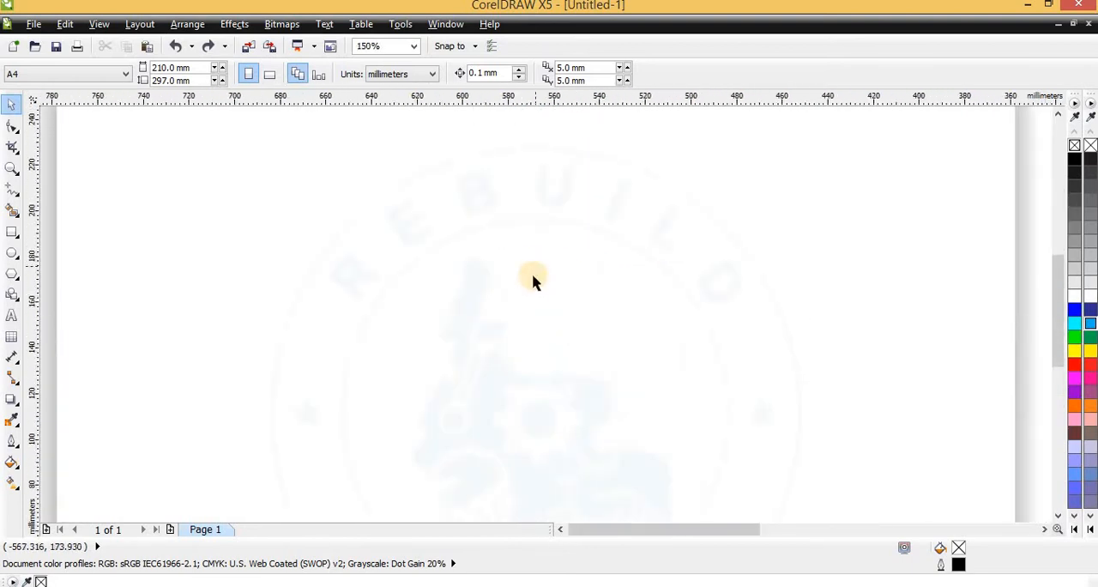
{"action": "scroll", "coordinate": [534, 280], "scroll_direction": "down", "scroll_amount": 3}
{"action": "scroll", "coordinate": [566, 389], "scroll_direction": "up", "scroll_amount": 3}
{"action": "scroll", "coordinate": [463, 240], "scroll_direction": "down", "scroll_amount": 1}
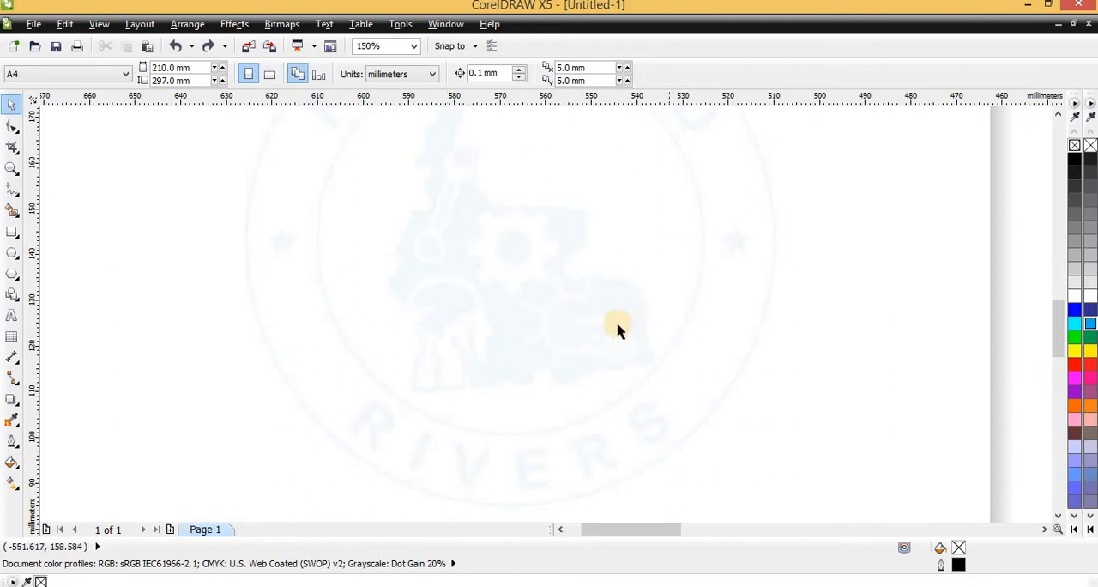
{"action": "scroll", "coordinate": [485, 212], "scroll_direction": "down", "scroll_amount": 1}
{"action": "scroll", "coordinate": [556, 257], "scroll_direction": "up", "scroll_amount": 1}
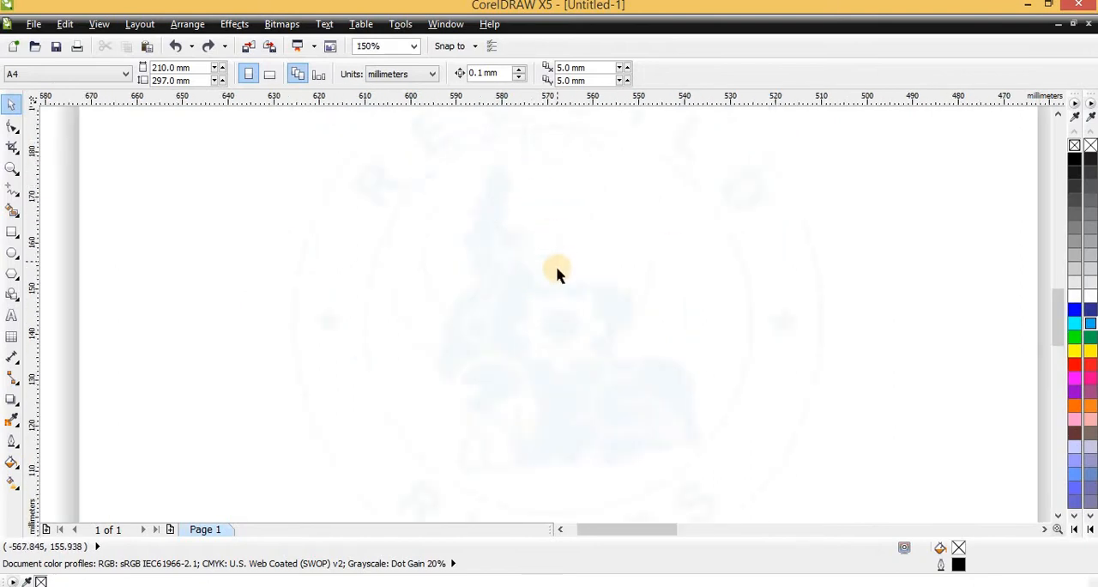
{"action": "scroll", "coordinate": [556, 266], "scroll_direction": "down", "scroll_amount": 1}
{"action": "scroll", "coordinate": [474, 230], "scroll_direction": "down", "scroll_amount": 2}
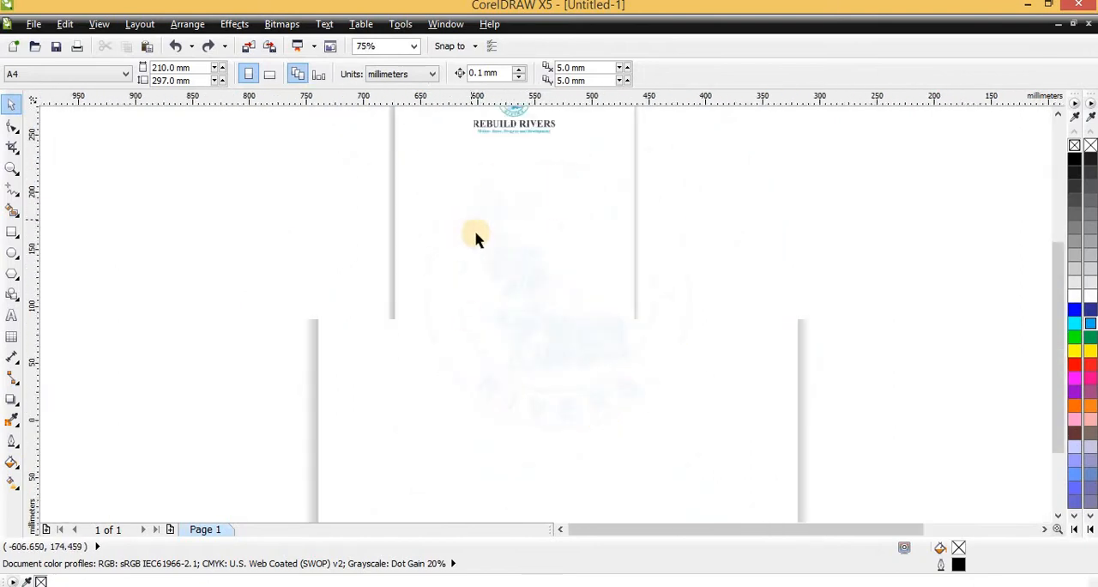
{"action": "scroll", "coordinate": [369, 493], "scroll_direction": "up", "scroll_amount": 2}
{"action": "scroll", "coordinate": [369, 314], "scroll_direction": "down", "scroll_amount": 2}
{"action": "scroll", "coordinate": [470, 317], "scroll_direction": "up", "scroll_amount": 2}
{"action": "scroll", "coordinate": [403, 315], "scroll_direction": "up", "scroll_amount": 1}
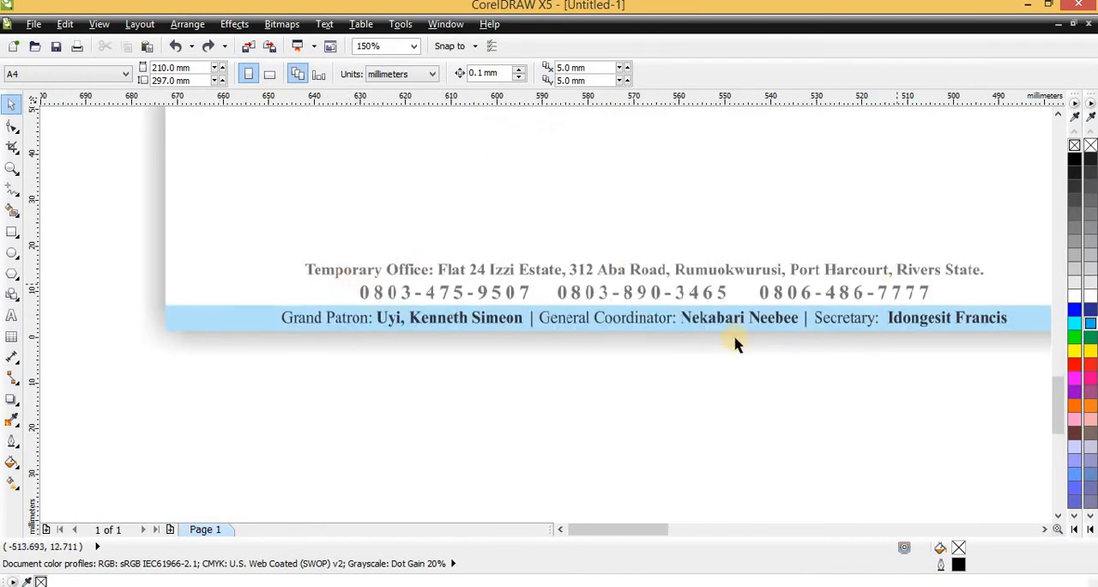
{"action": "scroll", "coordinate": [669, 292], "scroll_direction": "down", "scroll_amount": 1}
{"action": "scroll", "coordinate": [478, 343], "scroll_direction": "down", "scroll_amount": 1}
{"action": "scroll", "coordinate": [862, 299], "scroll_direction": "down", "scroll_amount": 1}
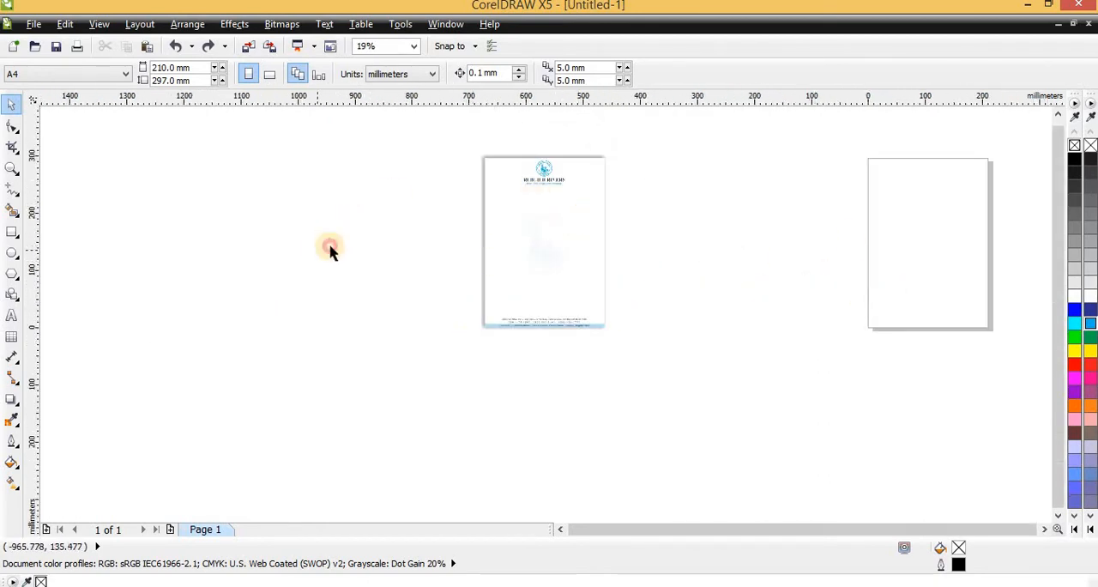
- Check the page size options for the blank page, keeping A4
{"action": "scroll", "coordinate": [489, 224], "scroll_direction": "down", "scroll_amount": 2}
{"action": "scroll", "coordinate": [623, 205], "scroll_direction": "up", "scroll_amount": 2}
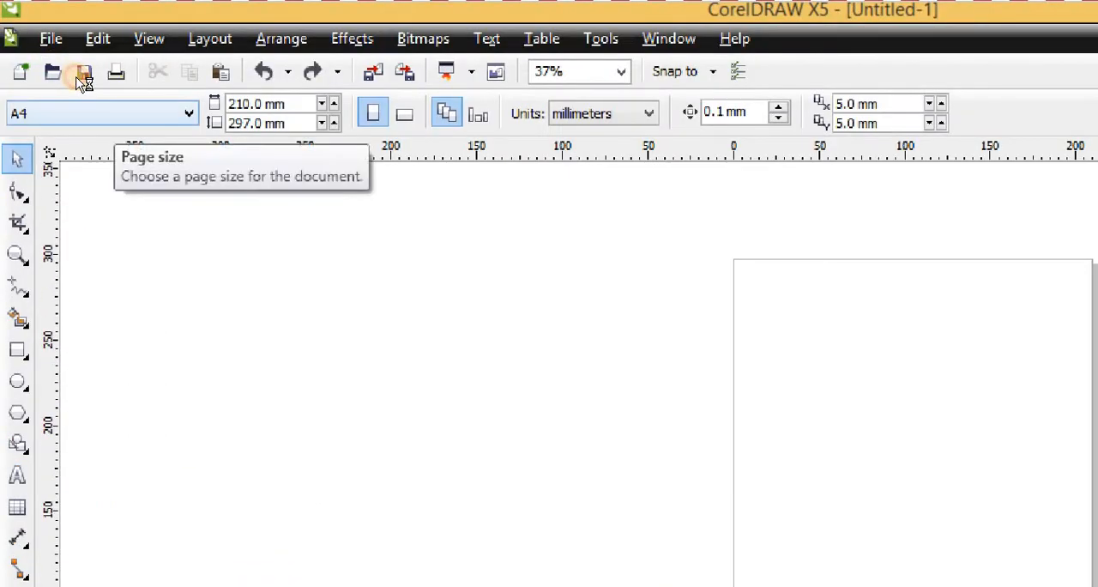
{"action": "left_click", "coordinate": [94, 112]}
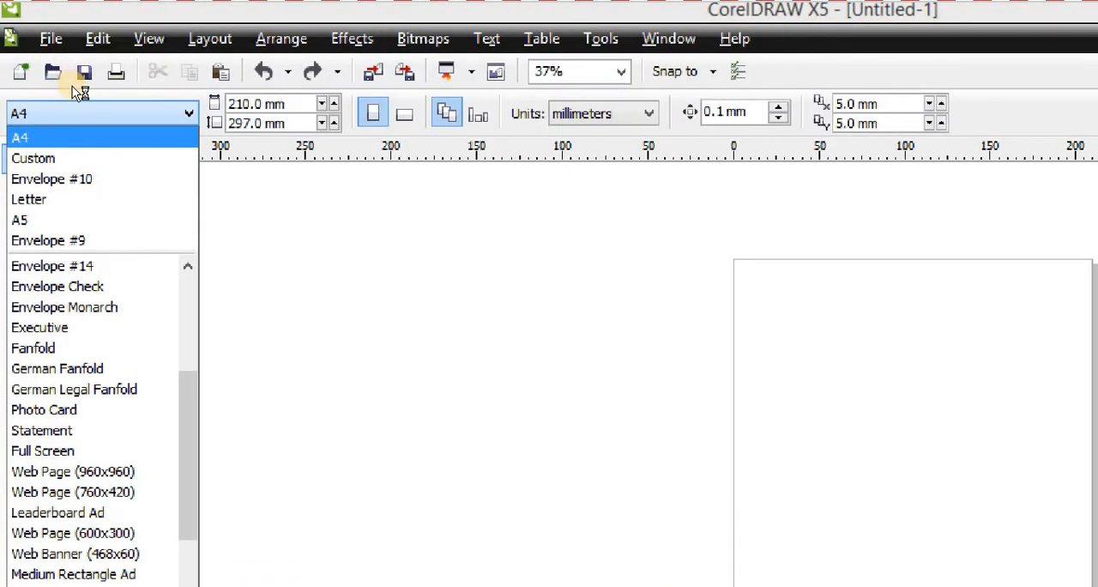
{"action": "left_click", "coordinate": [72, 87]}
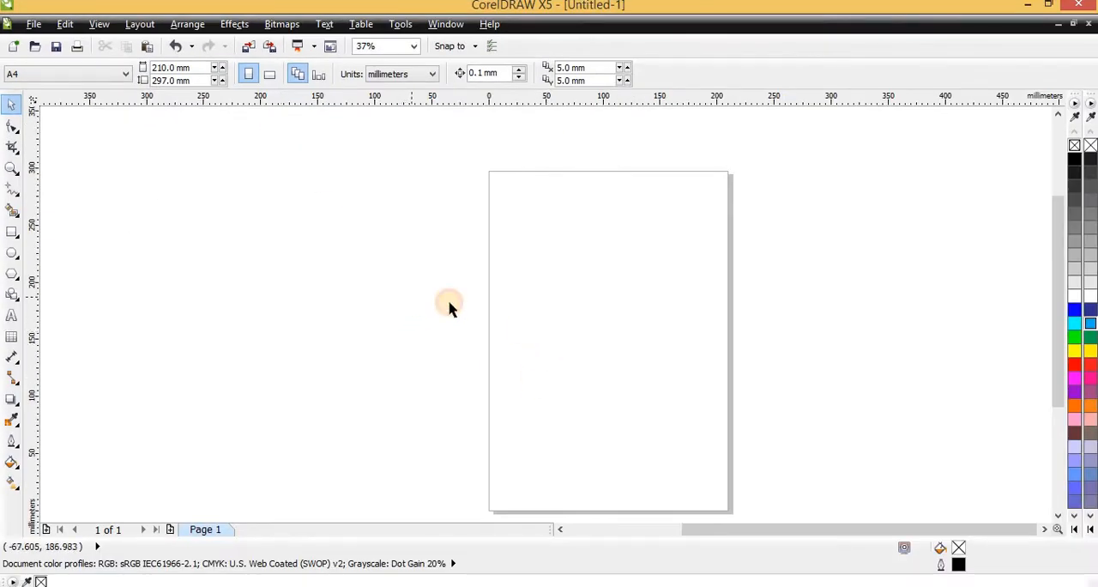
- Move the sample letterhead next to the blank page as a reference, with its centre at about x -179.5 mm, y 147 mm
{"action": "scroll", "coordinate": [449, 304], "scroll_direction": "down", "scroll_amount": 3}
{"action": "scroll", "coordinate": [292, 292], "scroll_direction": "up", "scroll_amount": 2}
{"action": "left_click_drag", "start_coordinate": [262, 287], "coordinate": [477, 278]}
{"action": "scroll", "coordinate": [630, 260], "scroll_direction": "up", "scroll_amount": 2}
{"action": "left_click_drag", "start_coordinate": [357, 230], "coordinate": [363, 245]}
{"action": "scroll", "coordinate": [351, 246], "scroll_direction": "up", "scroll_amount": 2}
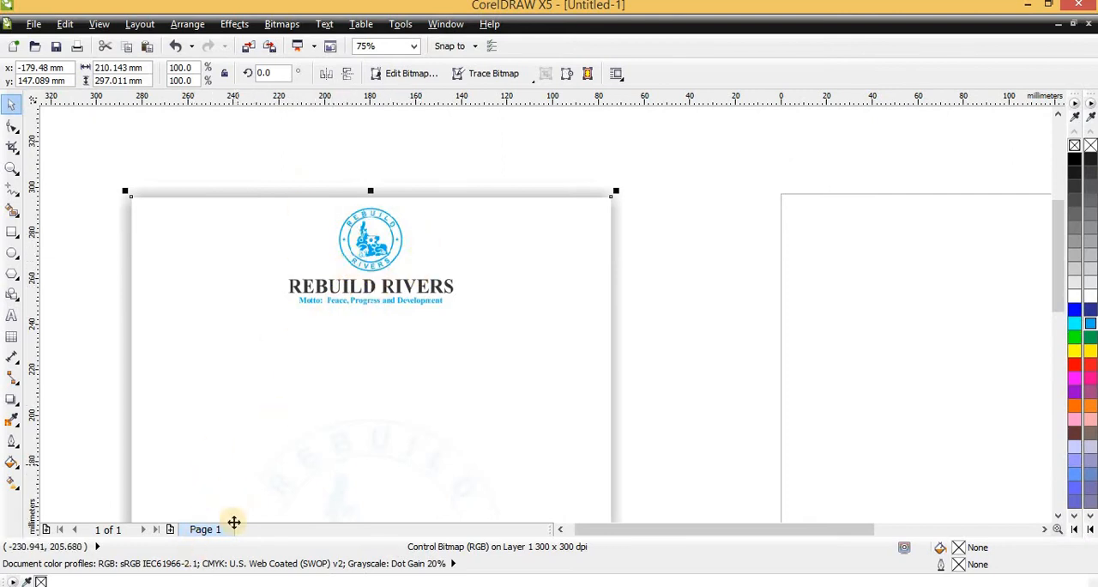
- Switch to the Resource folder in File Explorer, copy Logo.png, and paste it onto the blank page in CorelDRAW
{"action": "left_click", "coordinate": [224, 586]}
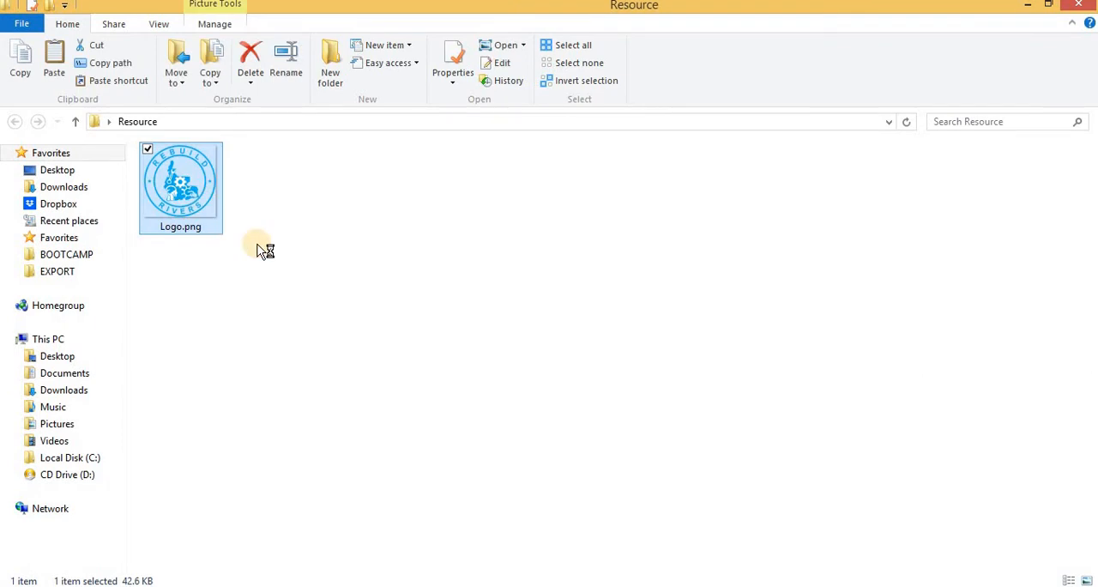
{"action": "right_click", "coordinate": [174, 186]}
{"action": "left_click", "coordinate": [219, 499]}
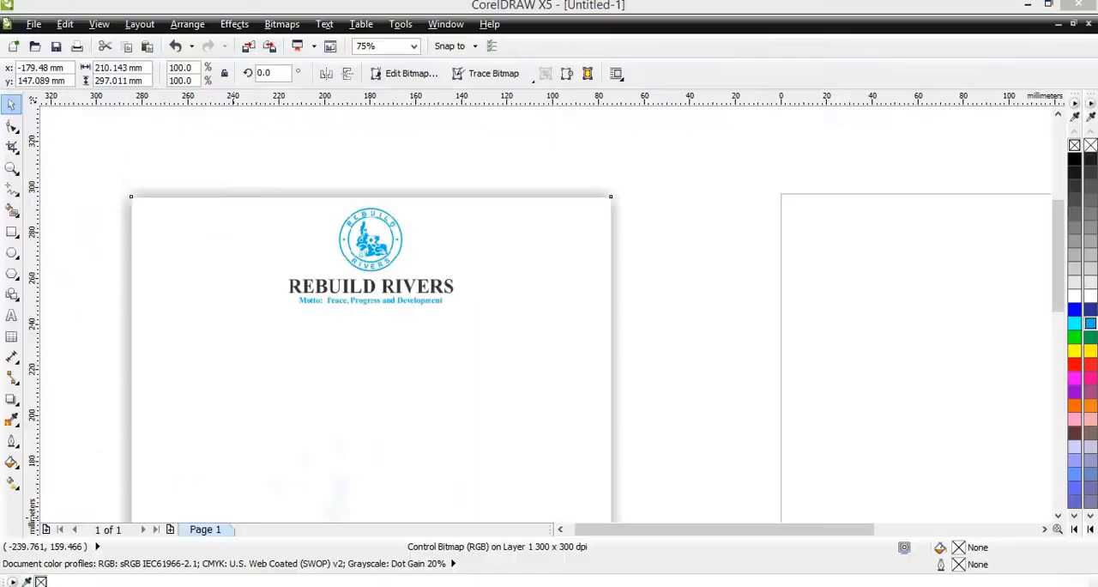
{"action": "key", "text": "ctrl+v"}
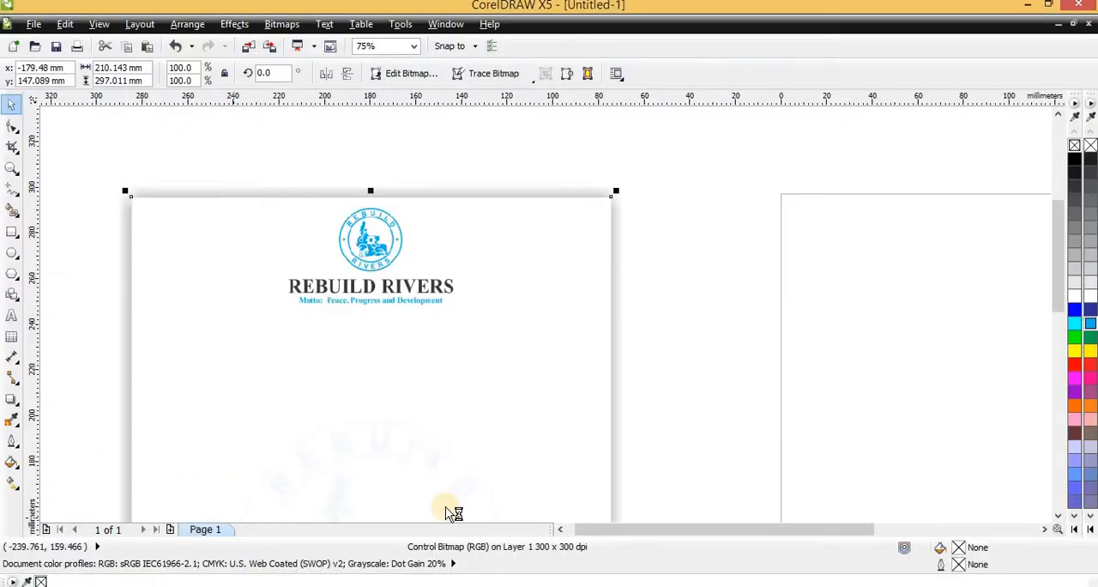
{"action": "right_click", "coordinate": [634, 267]}
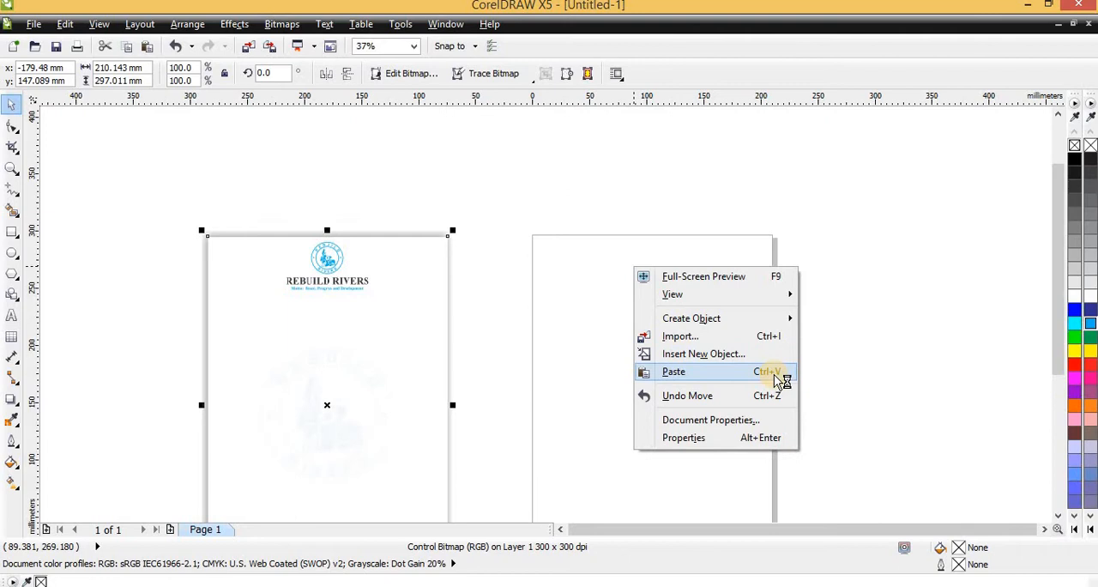
{"action": "left_click", "coordinate": [736, 373]}
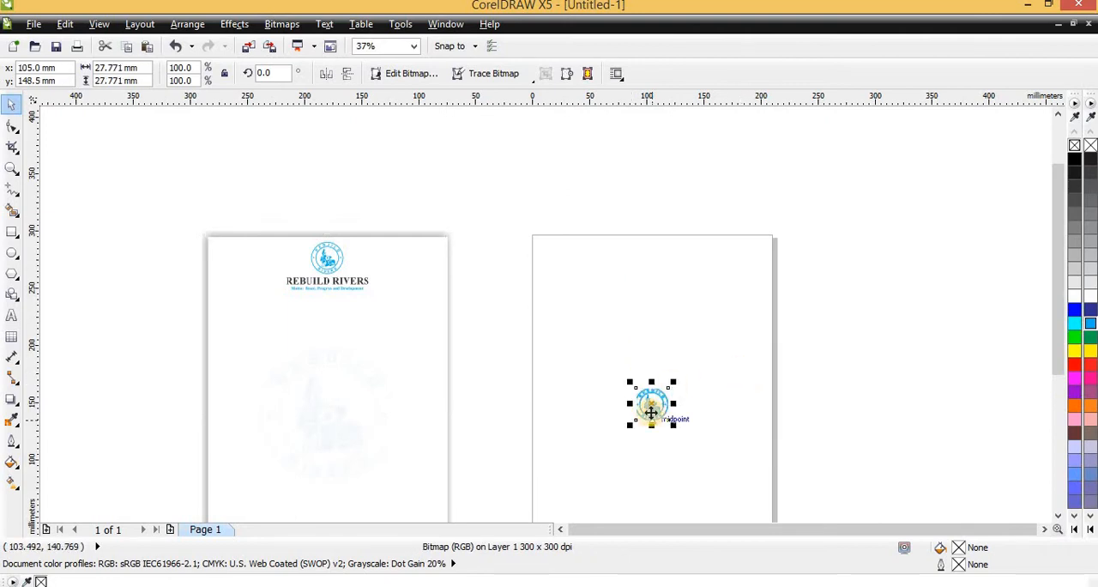
- Move the pasted logo up to the head of the blank page, at about x 103.5 mm, y 274.6 mm
{"action": "scroll", "coordinate": [651, 413], "scroll_direction": "up", "scroll_amount": 3}
{"action": "scroll", "coordinate": [650, 406], "scroll_direction": "down", "scroll_amount": 1}
{"action": "scroll", "coordinate": [651, 403], "scroll_direction": "down", "scroll_amount": 1}
{"action": "left_click_drag", "start_coordinate": [651, 400], "coordinate": [650, 255]}
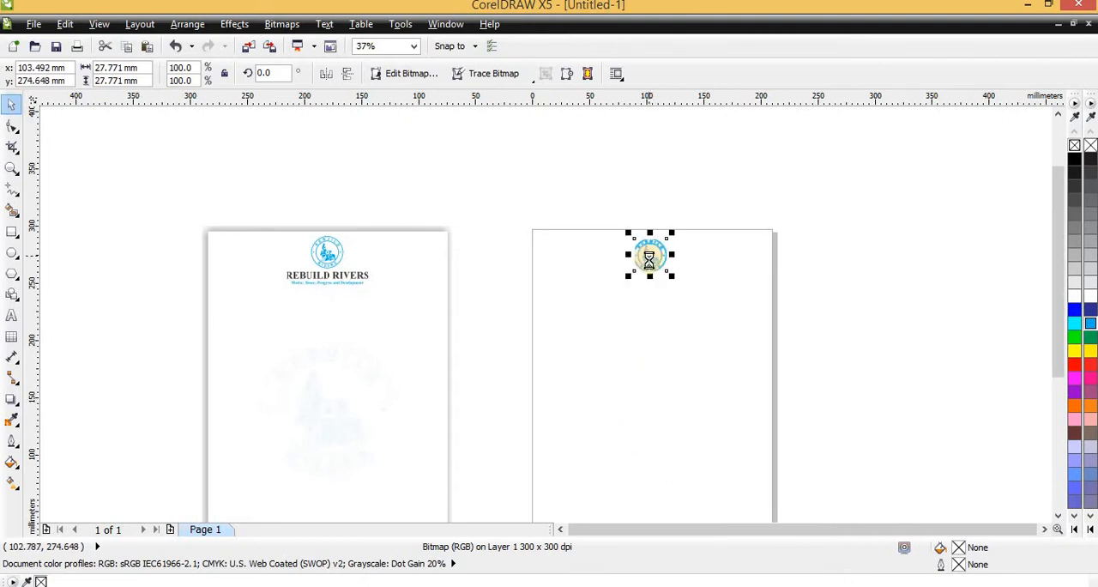
{"action": "scroll", "coordinate": [650, 255], "scroll_direction": "up", "scroll_amount": 5}
{"action": "scroll", "coordinate": [649, 260], "scroll_direction": "down", "scroll_amount": 4}
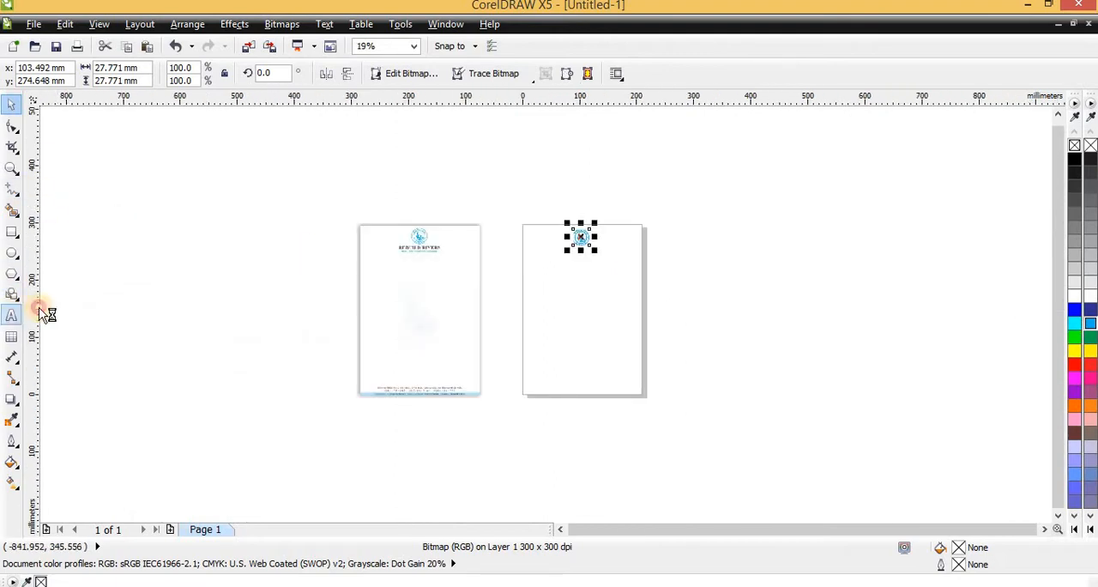
- Add the artistic text "REBUILD RIVERS" just below the logo on the blank page
{"action": "left_click", "coordinate": [12, 314]}
{"action": "scroll", "coordinate": [627, 277], "scroll_direction": "up", "scroll_amount": 2}
{"action": "left_click", "coordinate": [570, 221]}
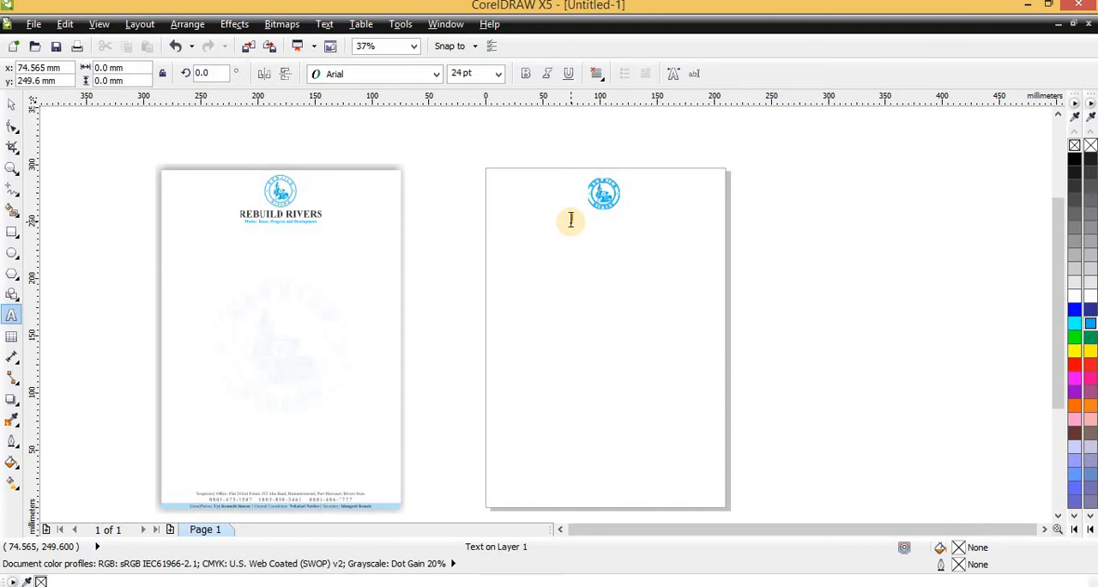
{"action": "type", "text": "REBUILD"}
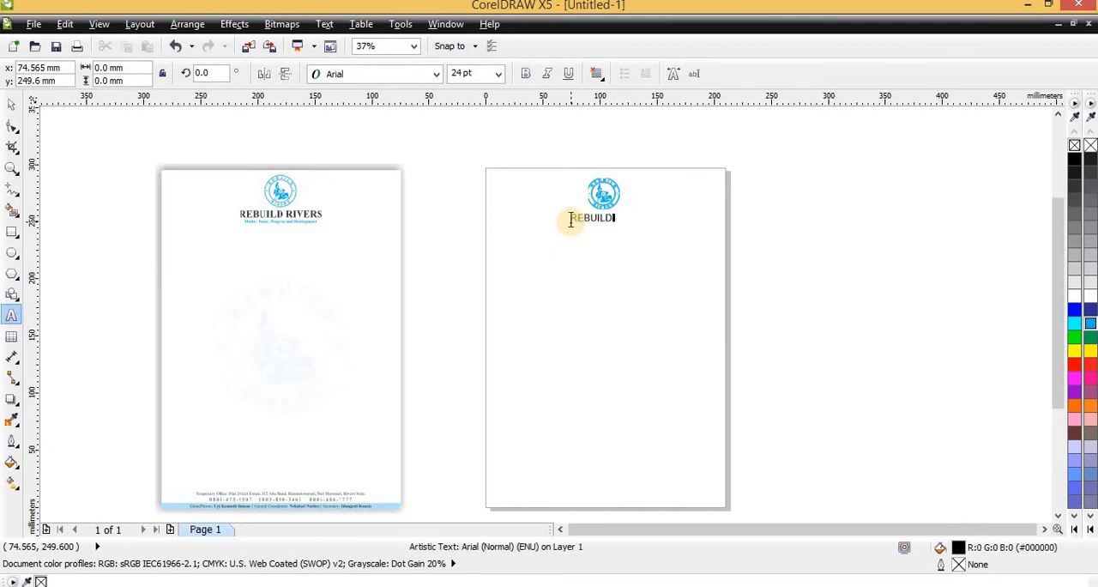
{"action": "type", "text": " RIVERS"}
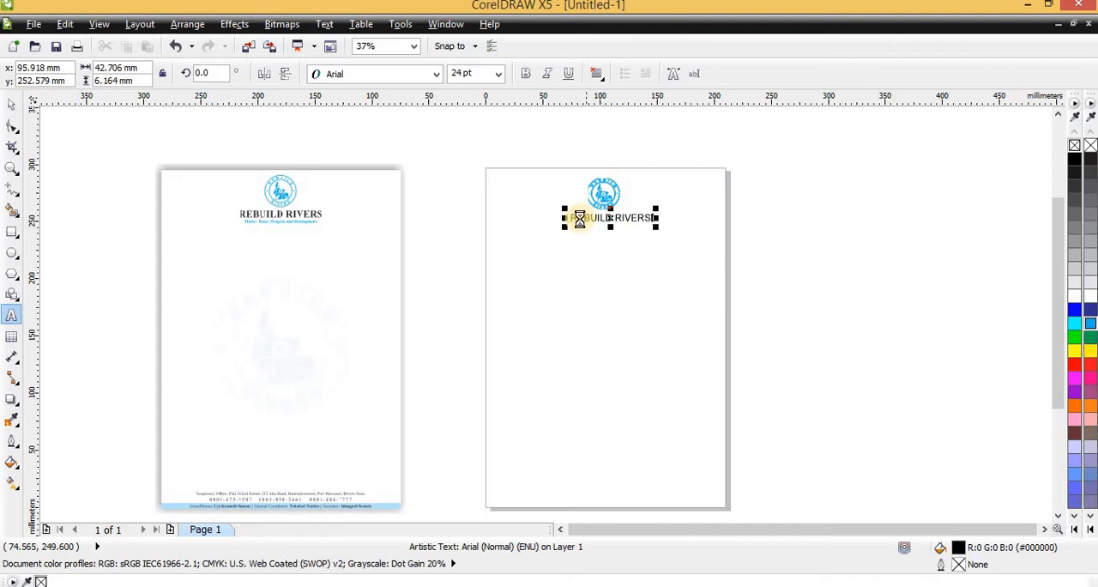
{"action": "scroll", "coordinate": [579, 218], "scroll_direction": "up", "scroll_amount": 2}
{"action": "scroll", "coordinate": [580, 217], "scroll_direction": "down", "scroll_amount": 2}
{"action": "key", "text": "ctrl+space"}
{"action": "scroll", "coordinate": [290, 223], "scroll_direction": "up", "scroll_amount": 1}
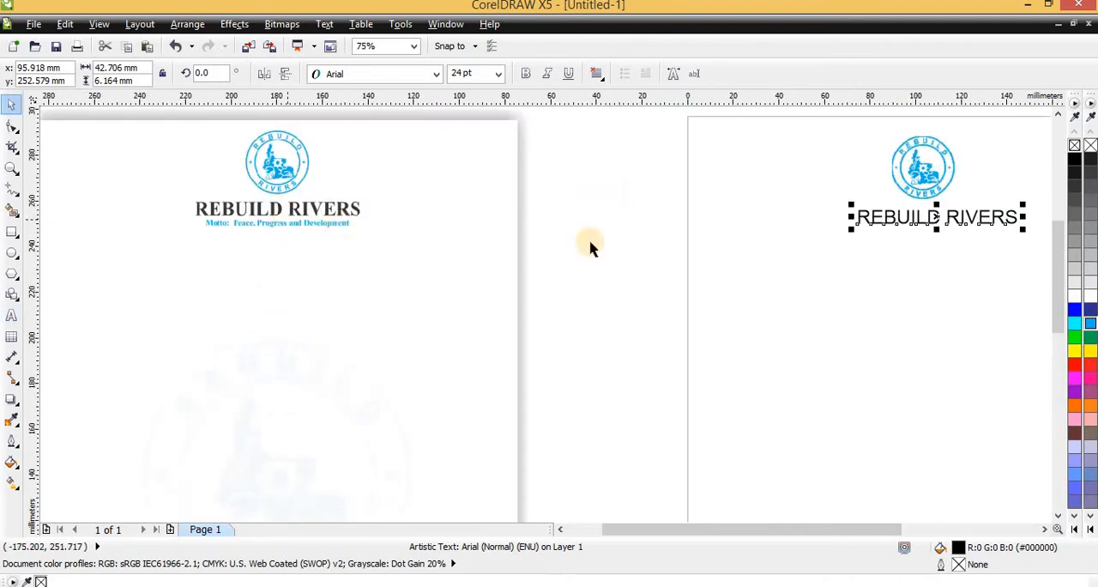
{"action": "left_click_drag", "start_coordinate": [909, 234], "coordinate": [907, 243]}
{"action": "right_click", "coordinate": [907, 243]}
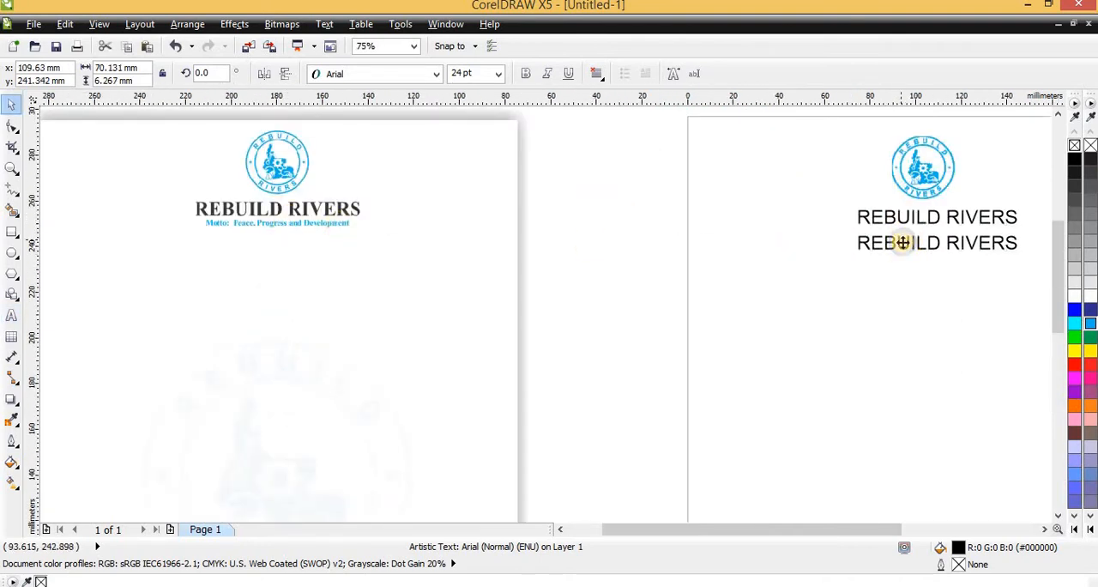
{"action": "scroll", "coordinate": [218, 219], "scroll_direction": "up", "scroll_amount": 1}
{"action": "scroll", "coordinate": [767, 208], "scroll_direction": "down", "scroll_amount": 1}
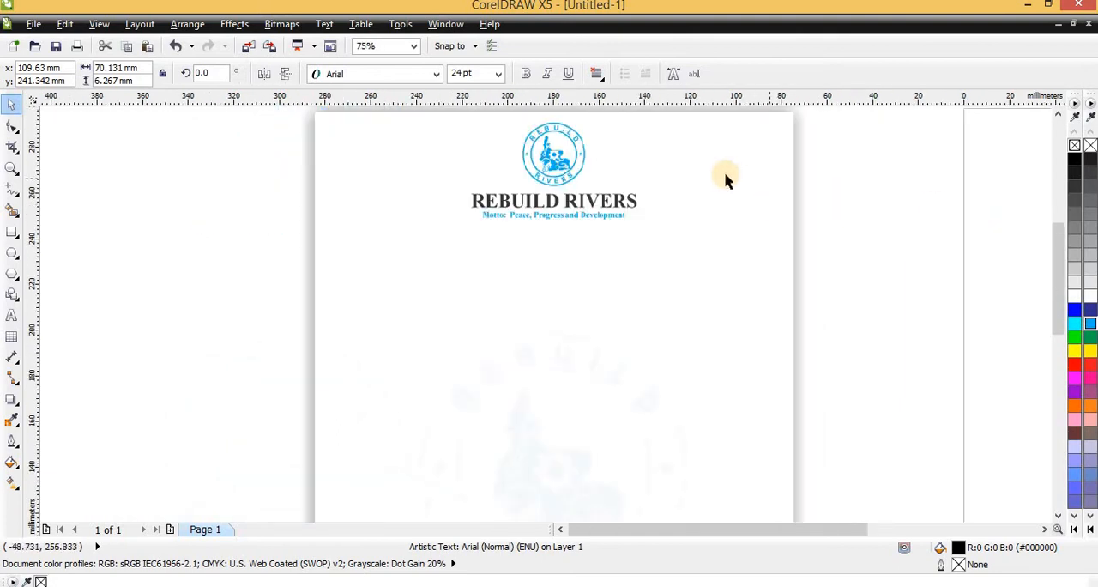
{"action": "scroll", "coordinate": [969, 216], "scroll_direction": "up", "scroll_amount": 1}
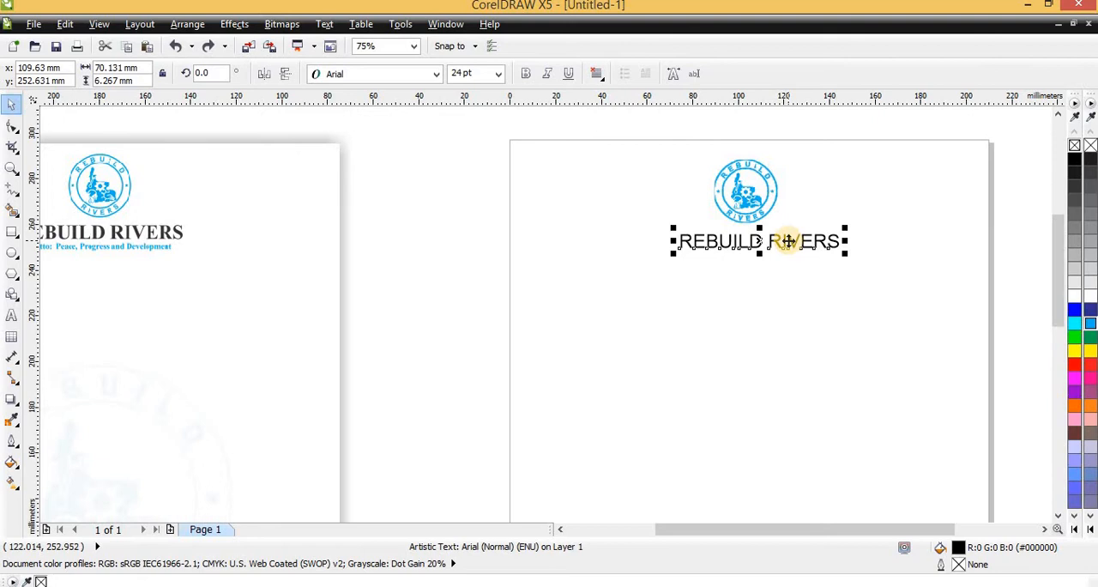
- Duplicate the "REBUILD RIVERS" text directly below itself, at about x 108.7 mm, y 244.4 mm
{"action": "left_click_drag", "start_coordinate": [787, 241], "coordinate": [786, 256]}
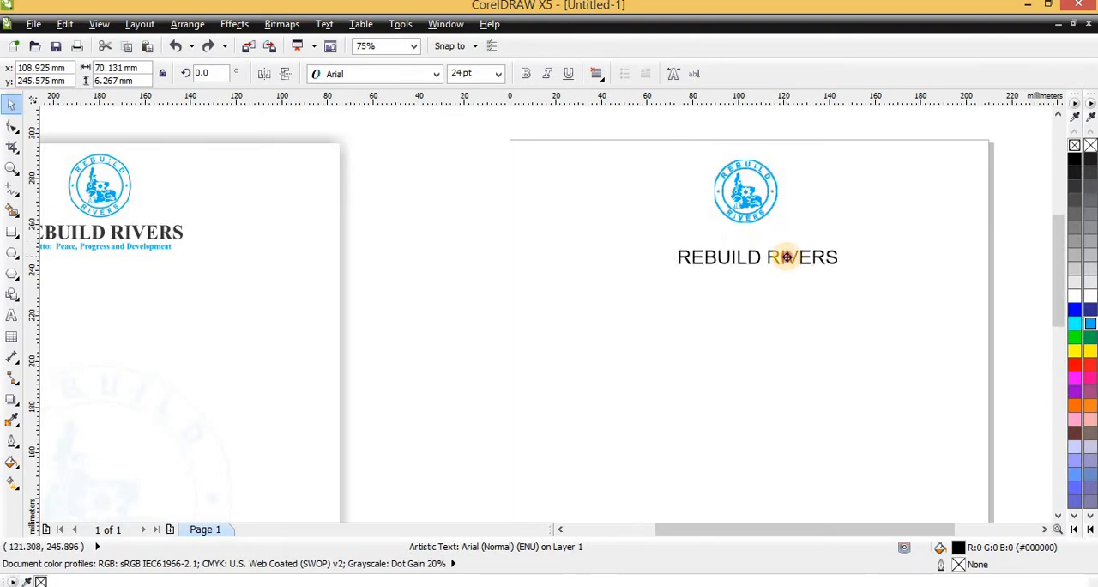
{"action": "right_click", "coordinate": [787, 257]}
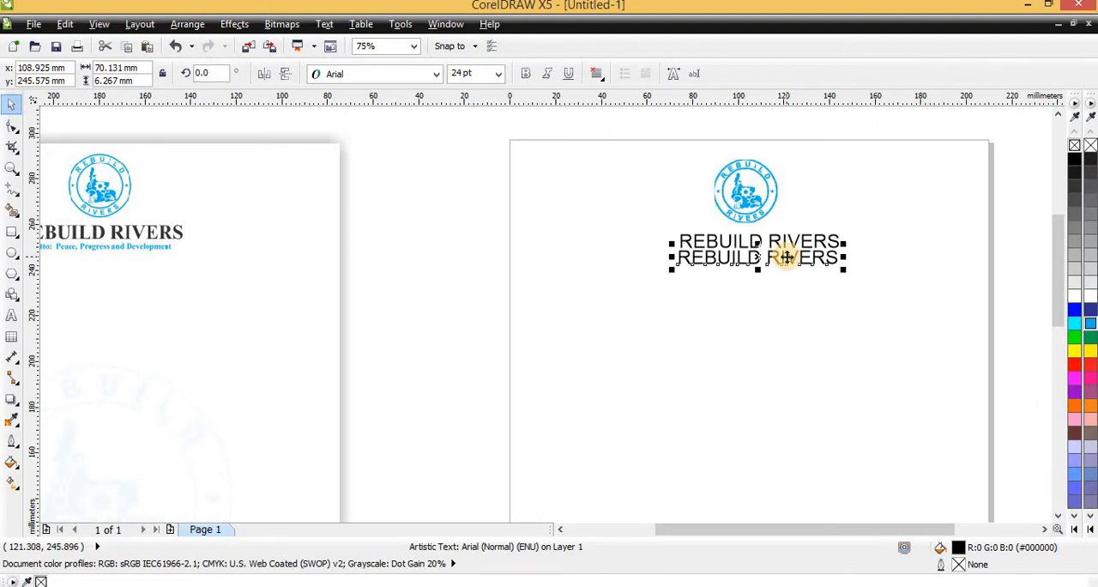
{"action": "scroll", "coordinate": [786, 258], "scroll_direction": "up", "scroll_amount": 3}
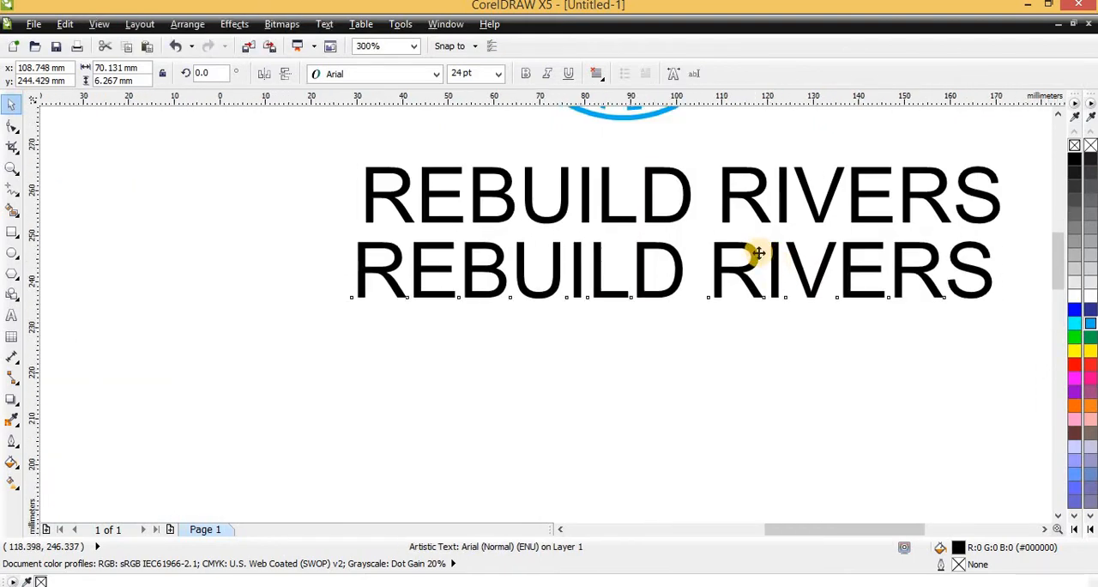
{"action": "scroll", "coordinate": [759, 253], "scroll_direction": "down", "scroll_amount": 2}
{"action": "scroll", "coordinate": [566, 233], "scroll_direction": "down", "scroll_amount": 1}
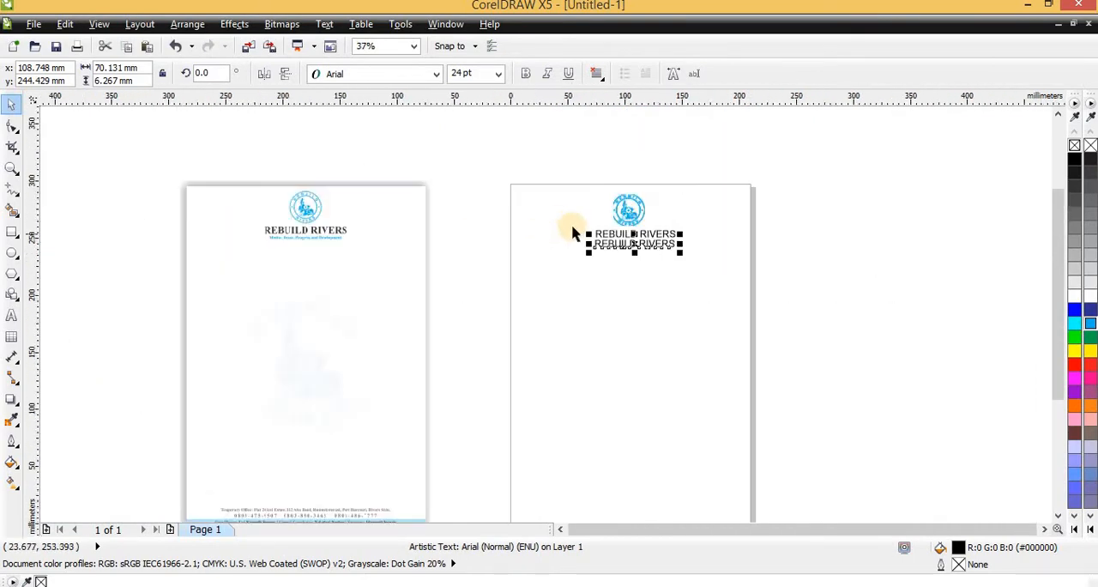
- Replace the duplicated "REBUILD RIVERS" line with the motto text "Mott: Peace, Progress and Development"
{"action": "scroll", "coordinate": [257, 237], "scroll_direction": "up", "scroll_amount": 2}
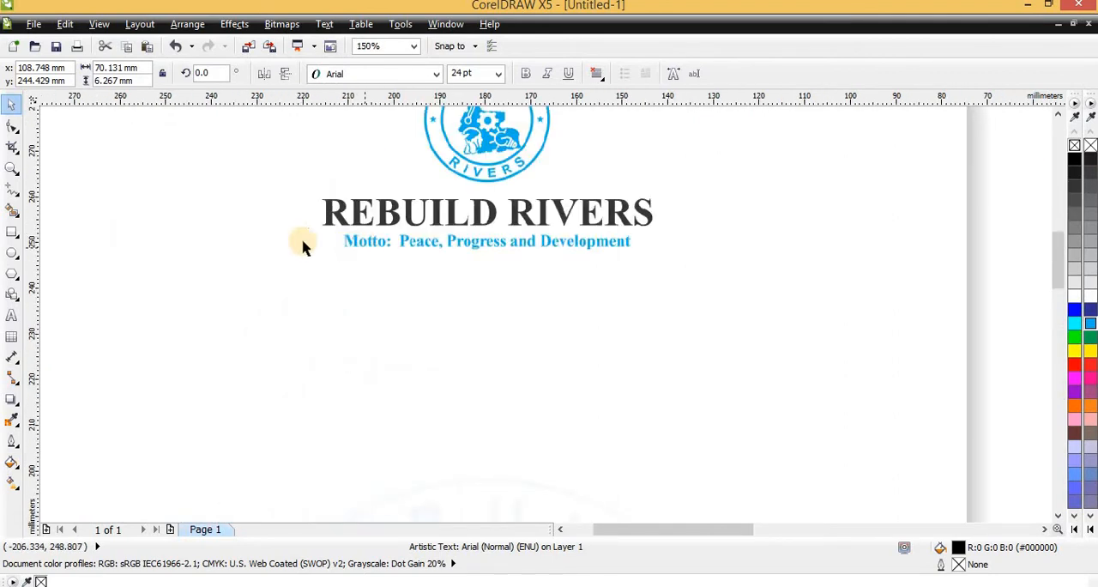
{"action": "scroll", "coordinate": [380, 262], "scroll_direction": "down", "scroll_amount": 2}
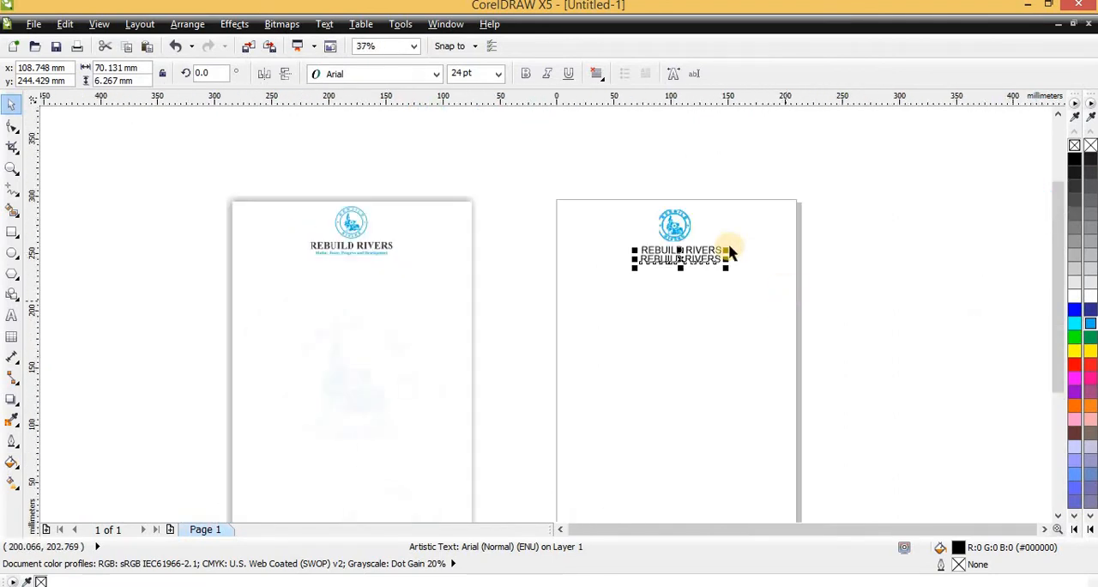
{"action": "scroll", "coordinate": [729, 251], "scroll_direction": "up", "scroll_amount": 2}
{"action": "double_click", "coordinate": [611, 302]}
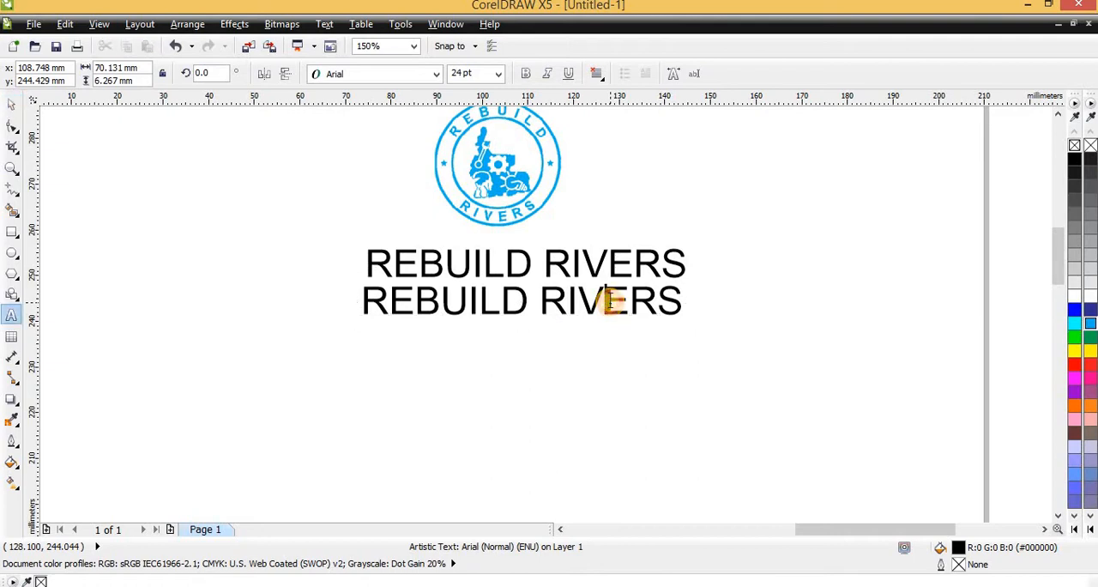
{"action": "triple_click", "coordinate": [612, 299]}
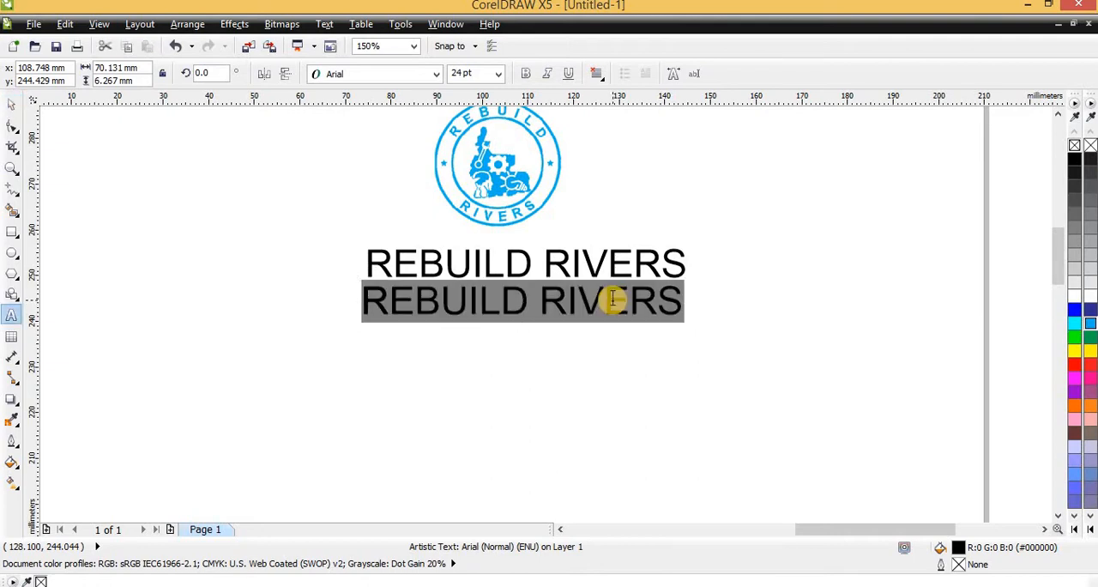
{"action": "type", "text": "mOT"}
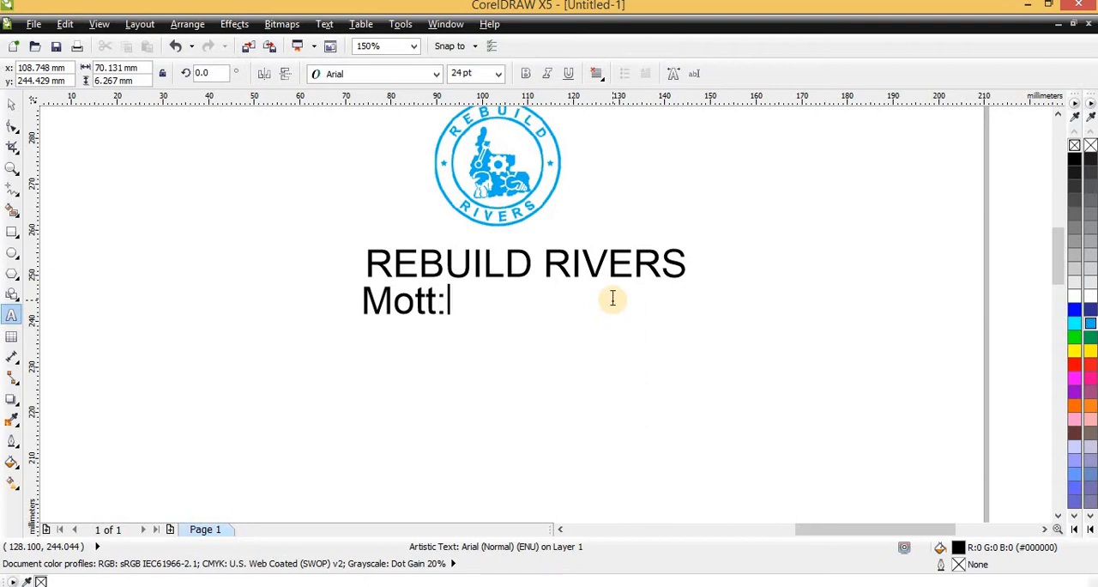
{"action": "key", "text": "BackSpace"}
{"action": "type", "text": "Peace"}
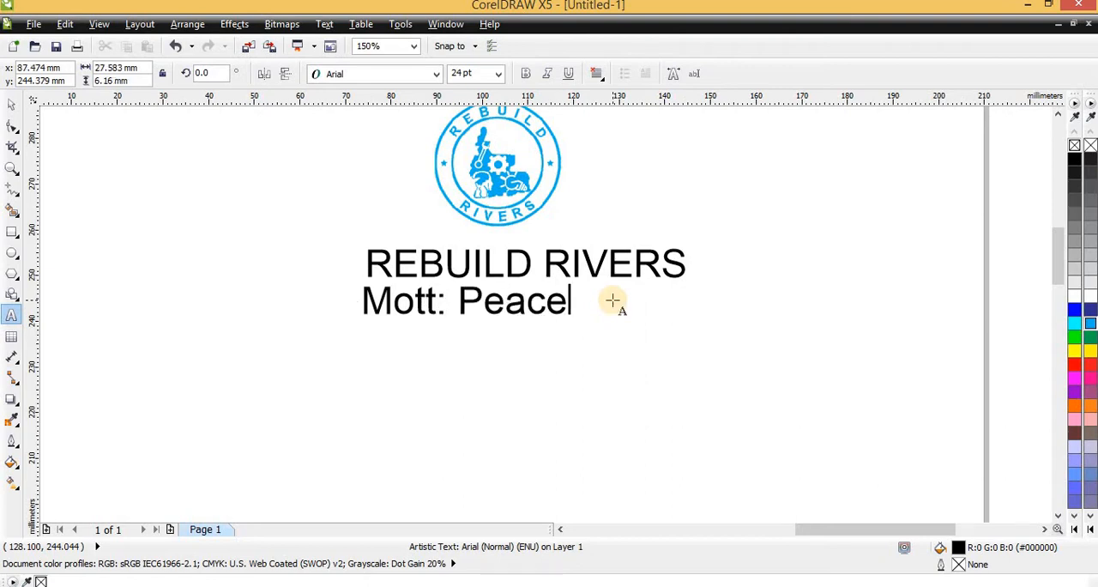
{"action": "type", "text": ", Progre"}
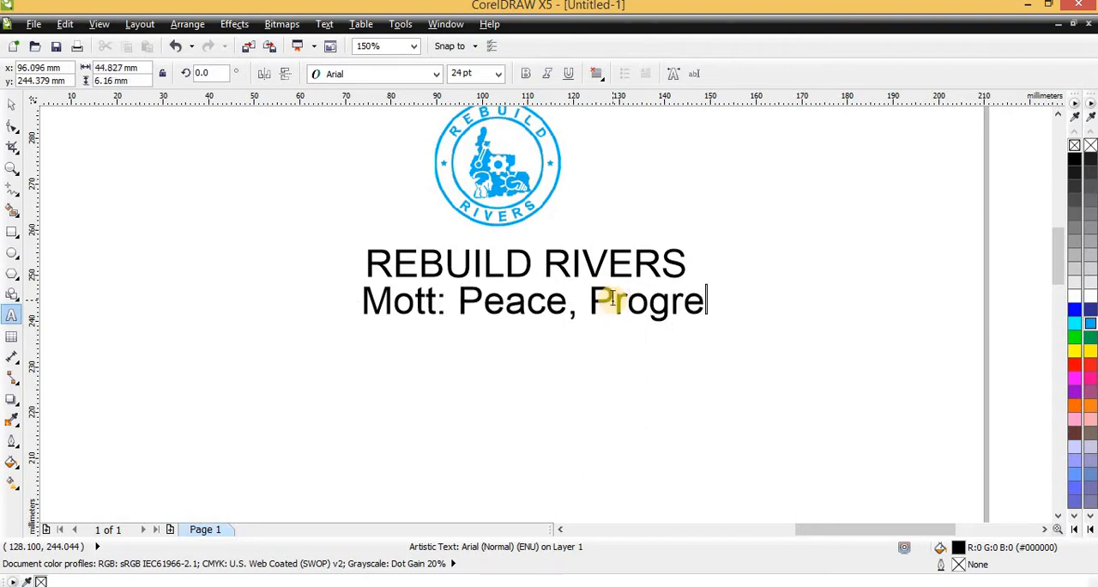
{"action": "type", "text": "ss and Devel"}
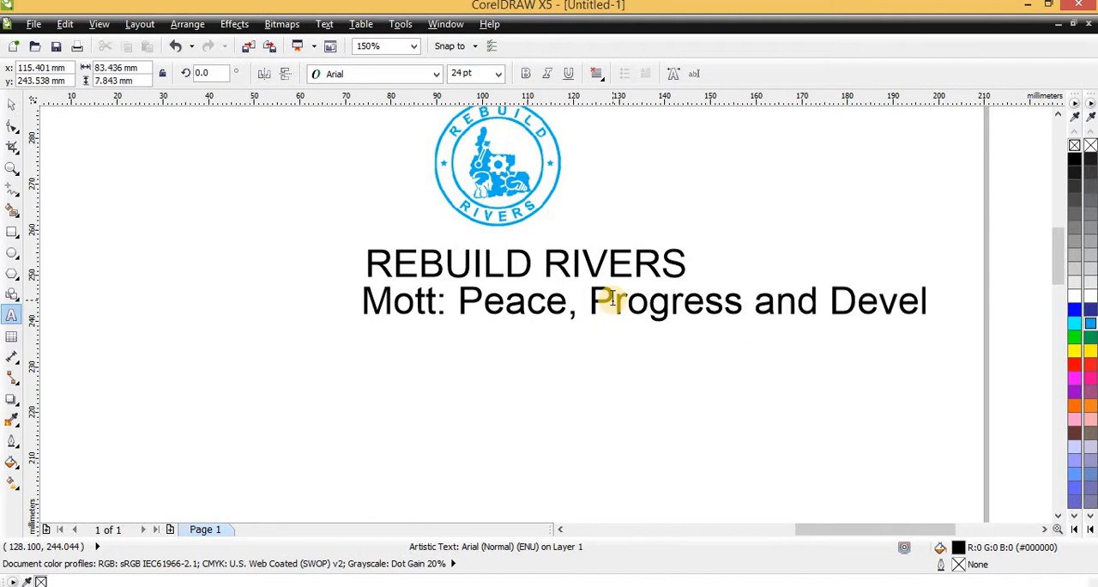
{"action": "type", "text": "opment"}
- Set the "REBUILD RIVERS" title on the blank page to bold Times New Roman, matching the sample
{"action": "scroll", "coordinate": [813, 169], "scroll_direction": "down", "scroll_amount": 2}
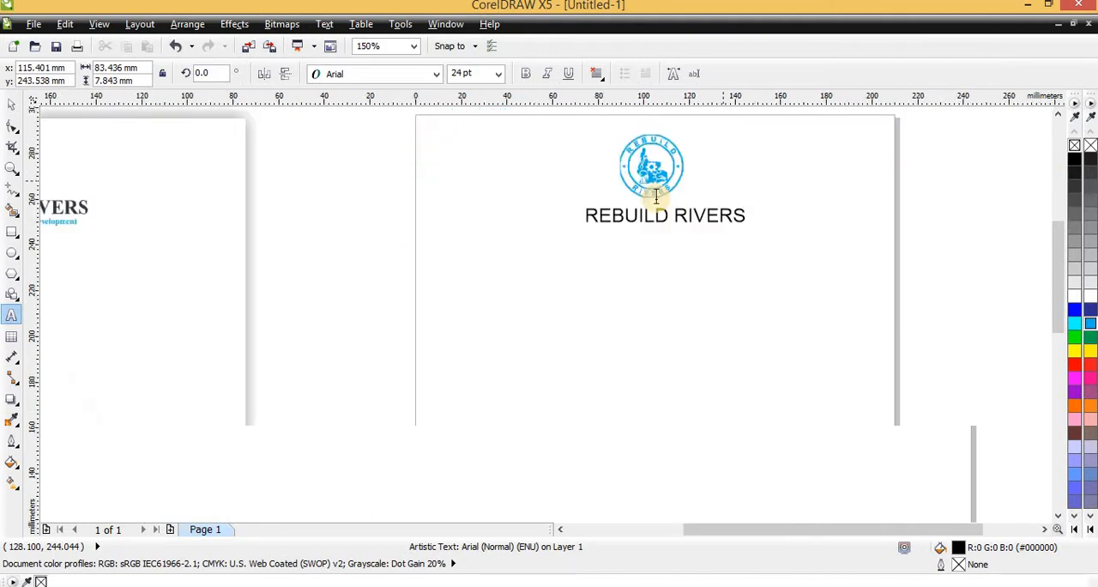
{"action": "scroll", "coordinate": [347, 199], "scroll_direction": "up", "scroll_amount": 2}
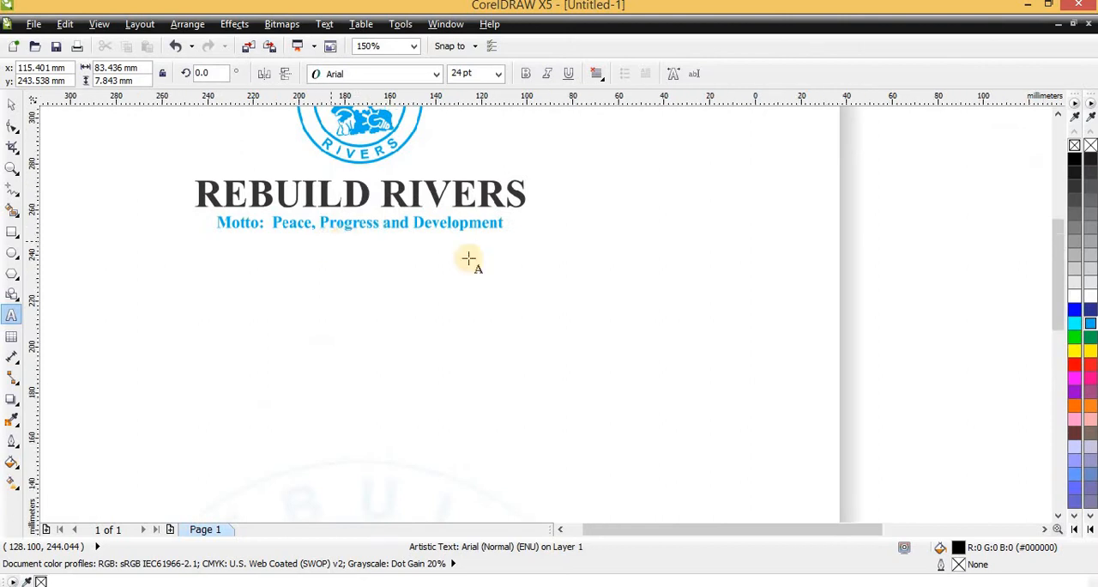
{"action": "scroll", "coordinate": [466, 258], "scroll_direction": "down", "scroll_amount": 2}
{"action": "scroll", "coordinate": [693, 258], "scroll_direction": "up", "scroll_amount": 2}
{"action": "scroll", "coordinate": [546, 238], "scroll_direction": "down", "scroll_amount": 2}
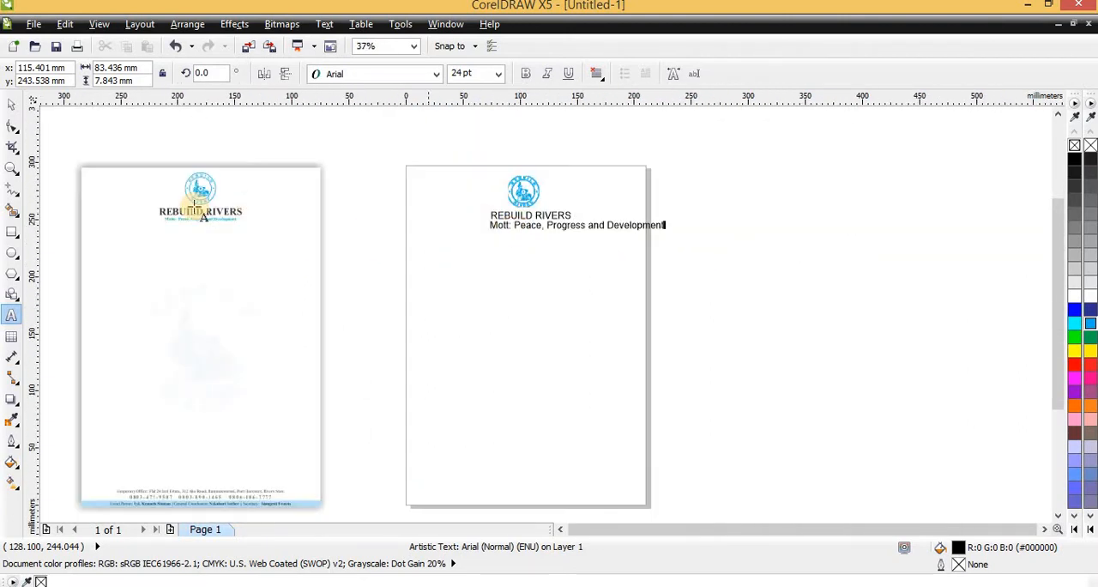
{"action": "scroll", "coordinate": [193, 208], "scroll_direction": "up", "scroll_amount": 1}
{"action": "key", "text": "ctrl+space"}
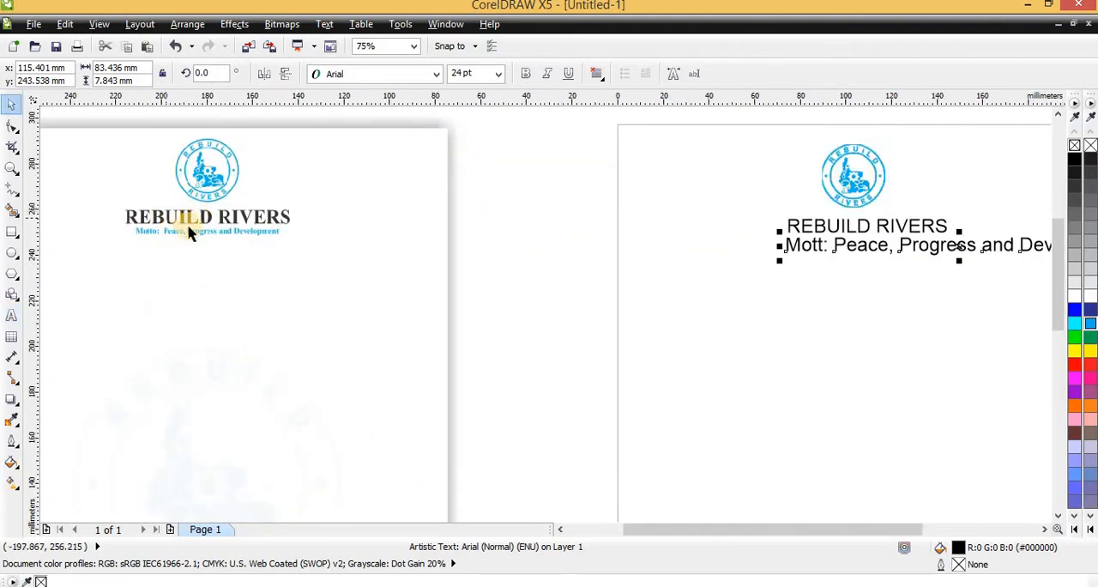
{"action": "left_click", "coordinate": [847, 233]}
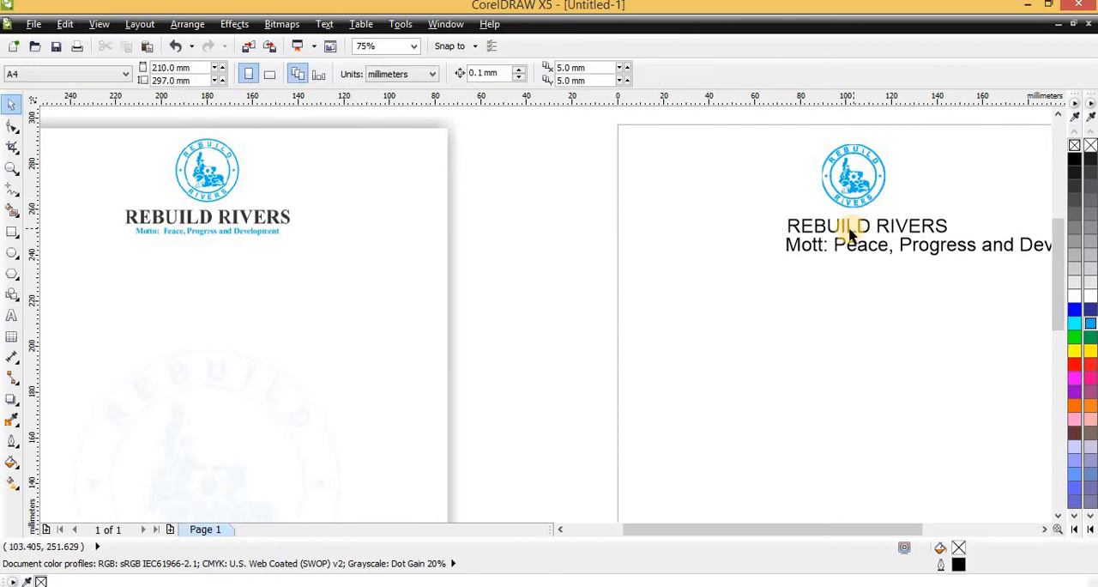
{"action": "left_click", "coordinate": [845, 228]}
{"action": "left_click", "coordinate": [397, 76]}
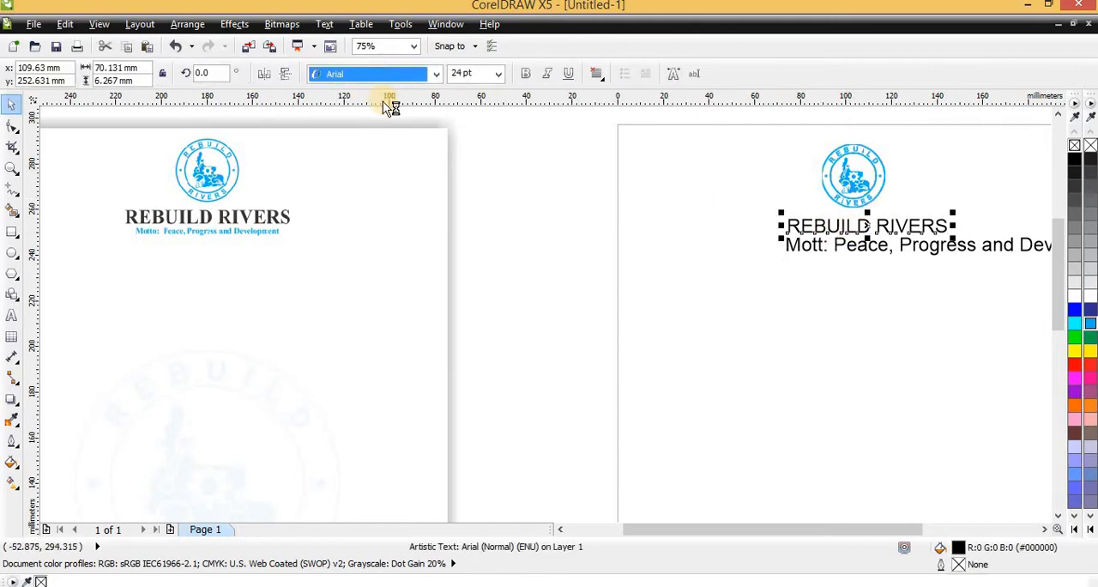
{"action": "left_click", "coordinate": [374, 142]}
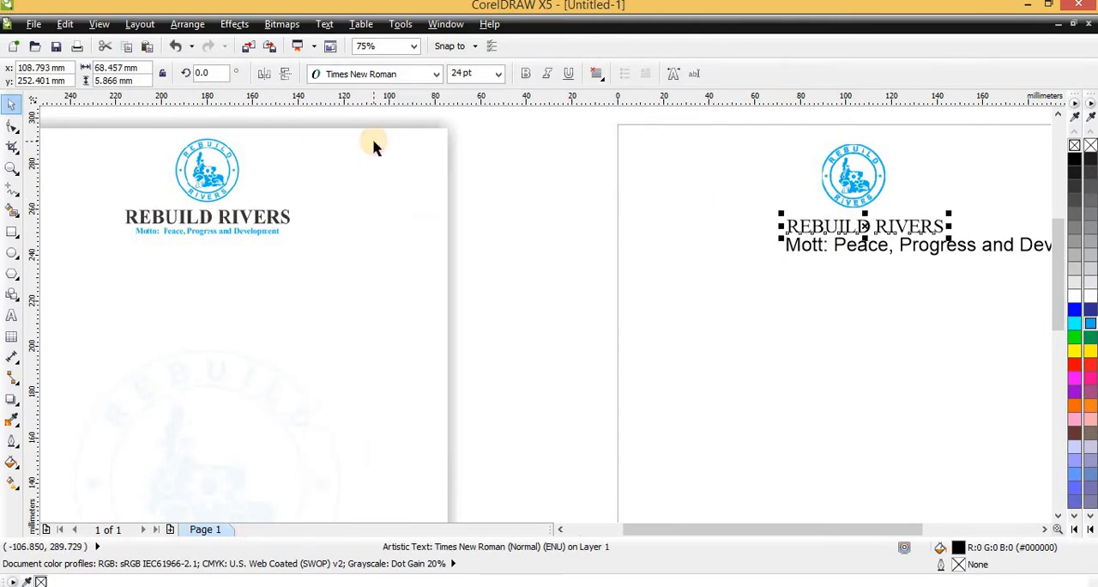
{"action": "left_click", "coordinate": [526, 75]}
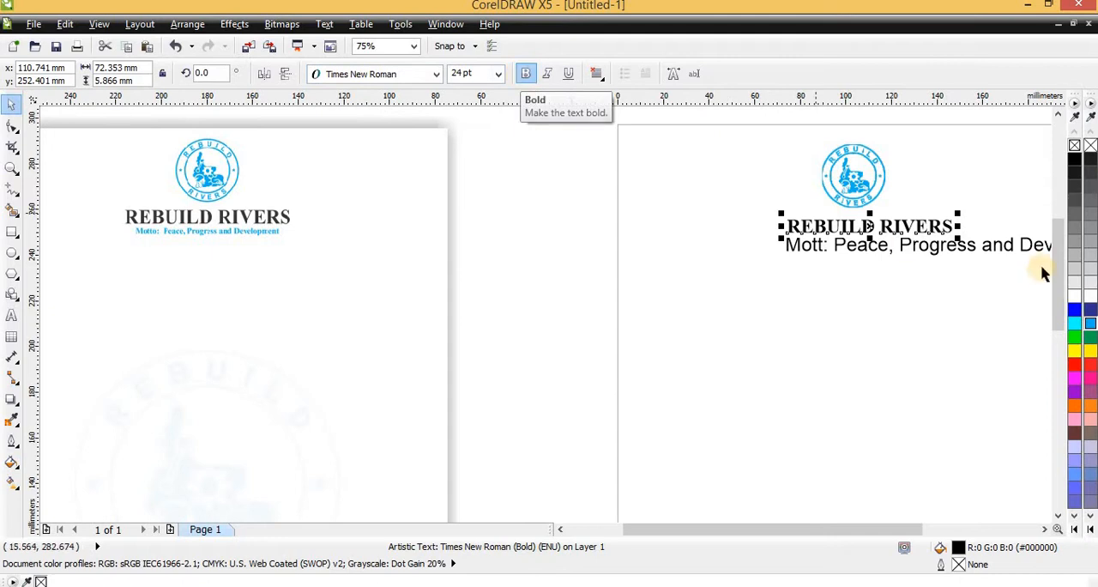
- Set the motto to bold Times New Roman and fill it with cyan (C:100 M:0 Y:0 K:0)
{"action": "left_click", "coordinate": [947, 249]}
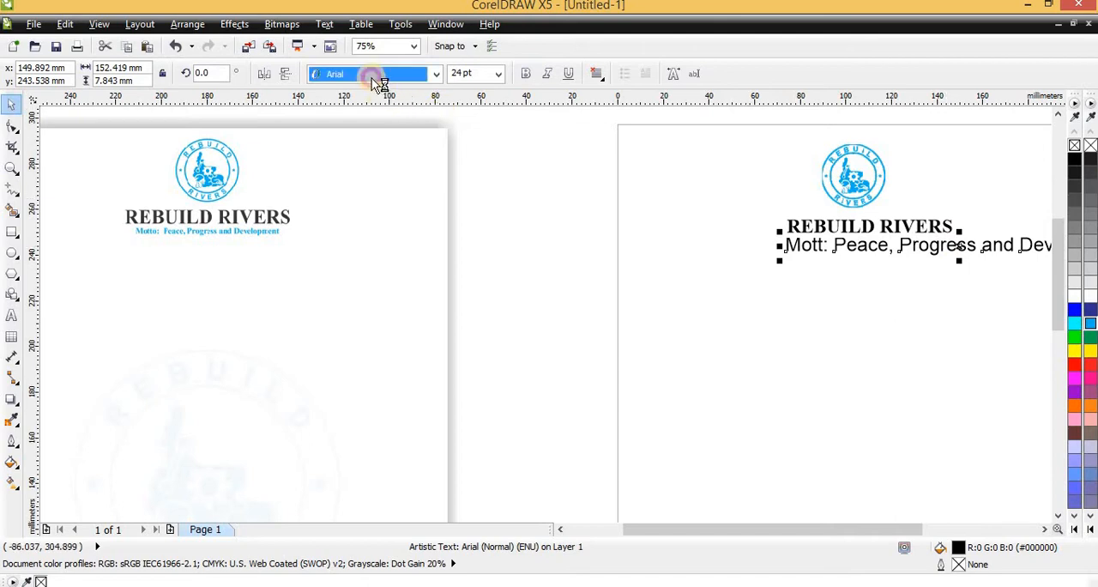
{"action": "left_click", "coordinate": [371, 78]}
{"action": "left_click", "coordinate": [351, 106]}
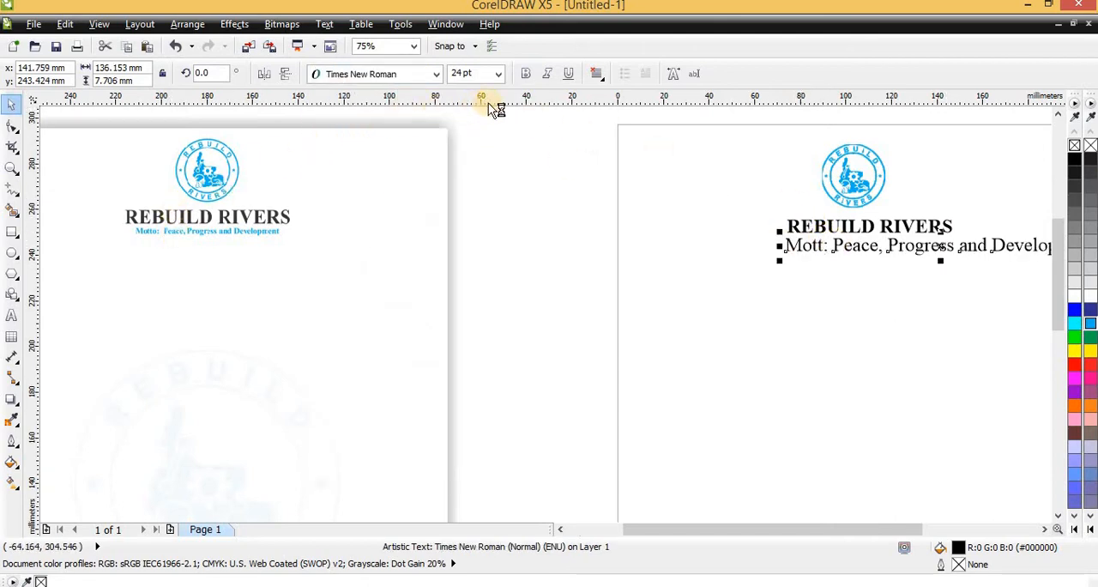
{"action": "left_click", "coordinate": [1089, 326]}
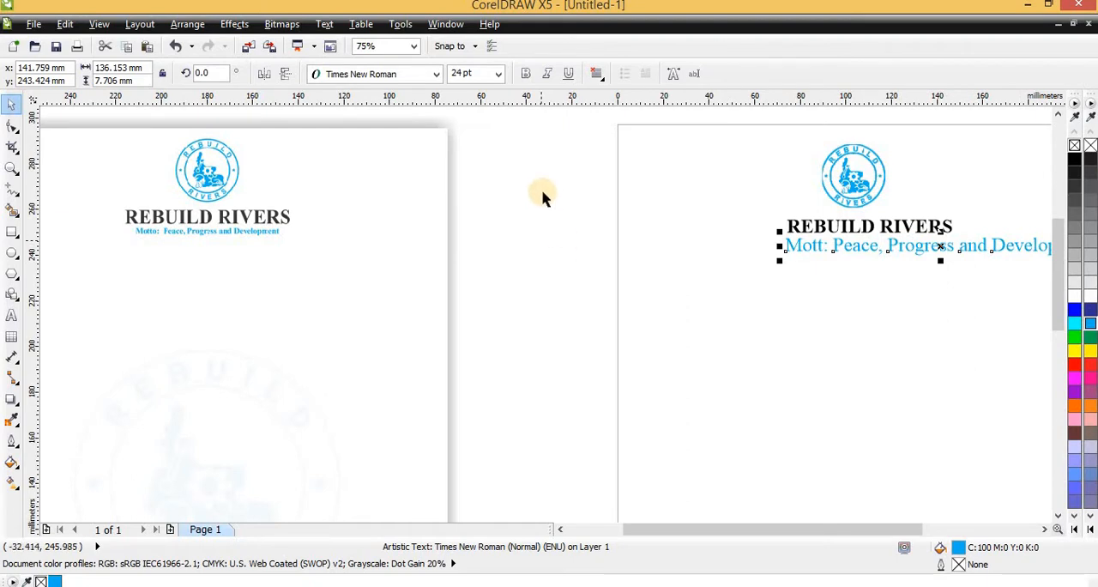
{"action": "scroll", "coordinate": [197, 233], "scroll_direction": "up", "scroll_amount": 4}
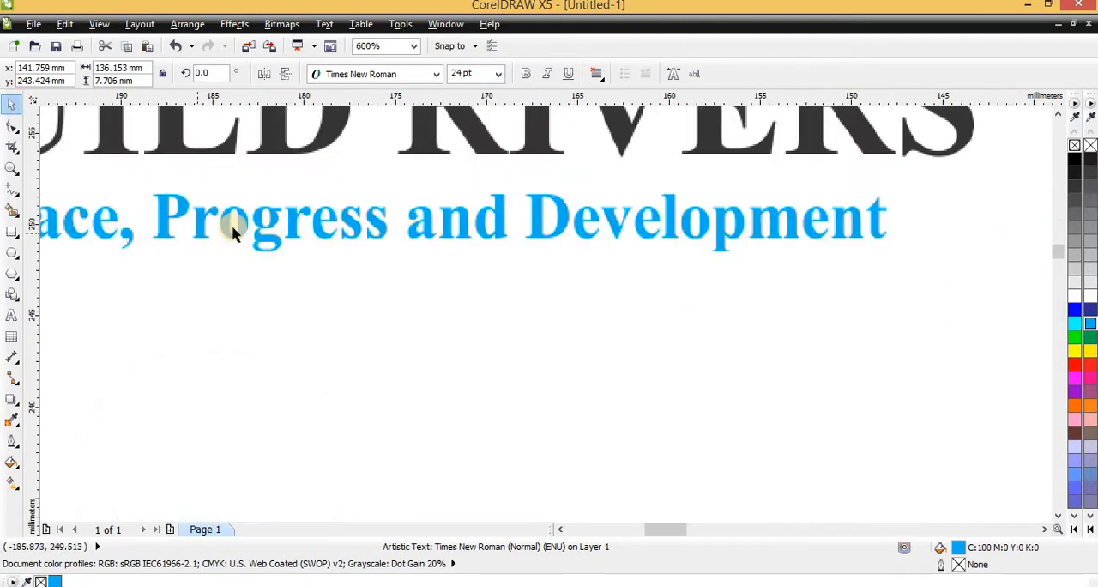
{"action": "scroll", "coordinate": [349, 203], "scroll_direction": "down", "scroll_amount": 1}
{"action": "left_click", "coordinate": [525, 74]}
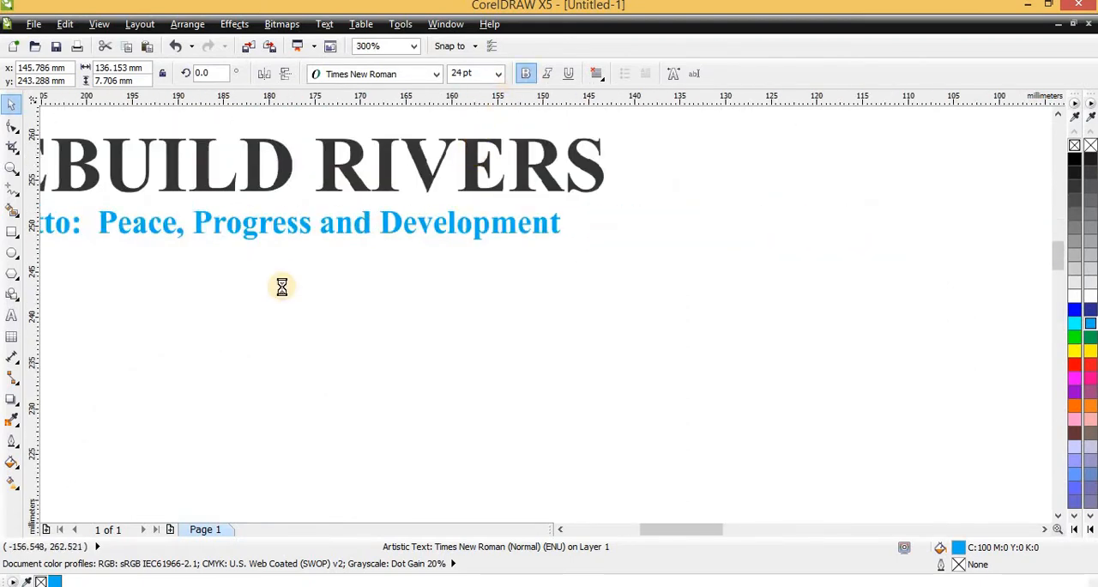
{"action": "scroll", "coordinate": [282, 284], "scroll_direction": "down", "scroll_amount": 2}
{"action": "scroll", "coordinate": [934, 384], "scroll_direction": "down", "scroll_amount": 1}
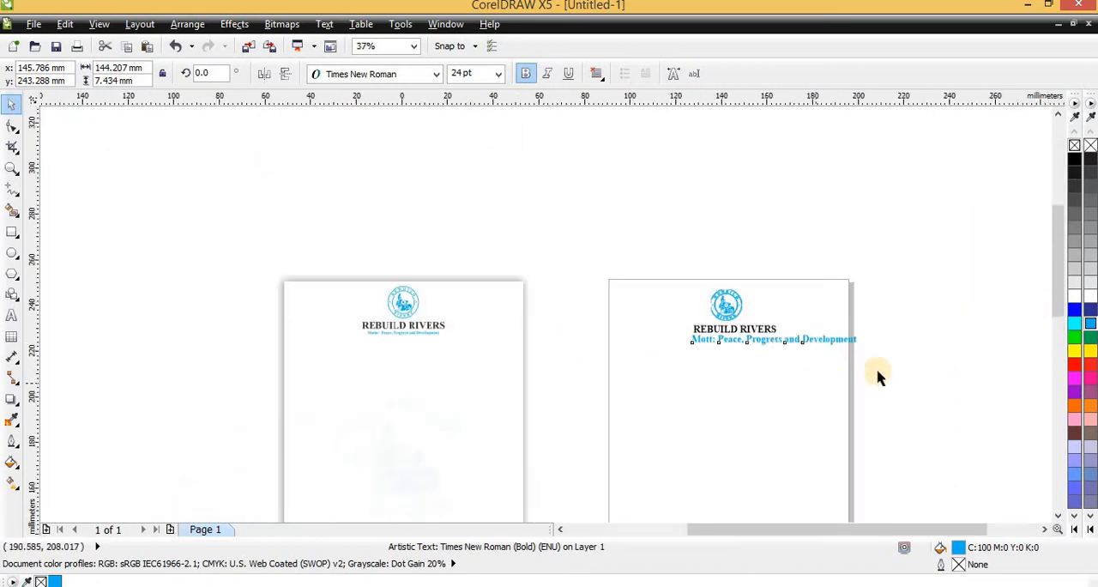
- Scale the motto down proportionally to about 78 mm wide, about 12.9 pt
{"action": "scroll", "coordinate": [847, 361], "scroll_direction": "up", "scroll_amount": 3}
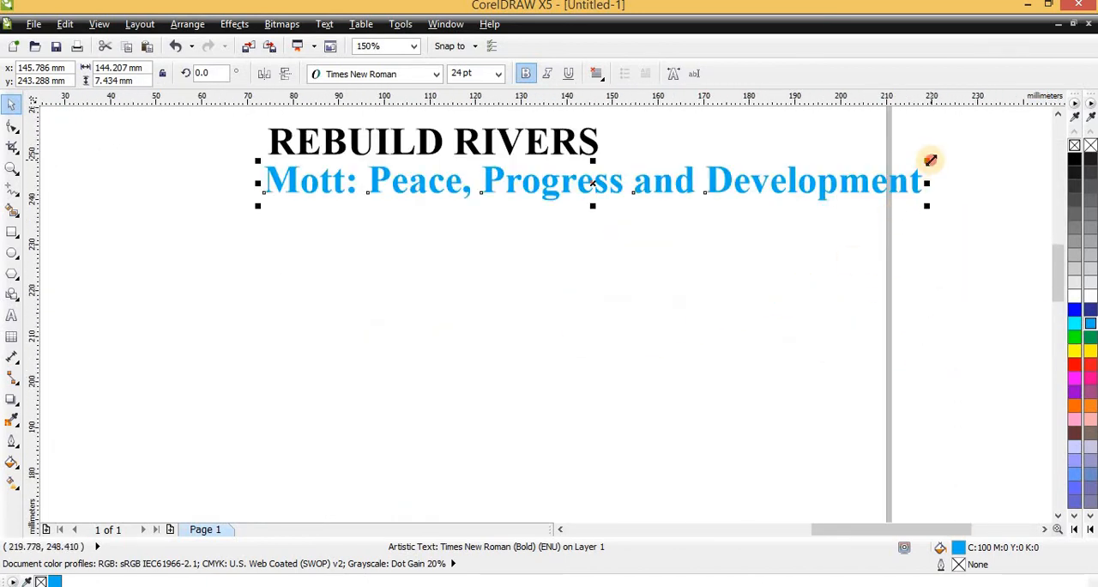
{"action": "left_click_drag", "start_coordinate": [929, 161], "coordinate": [627, 137]}
{"action": "scroll", "coordinate": [635, 248], "scroll_direction": "down", "scroll_amount": 2}
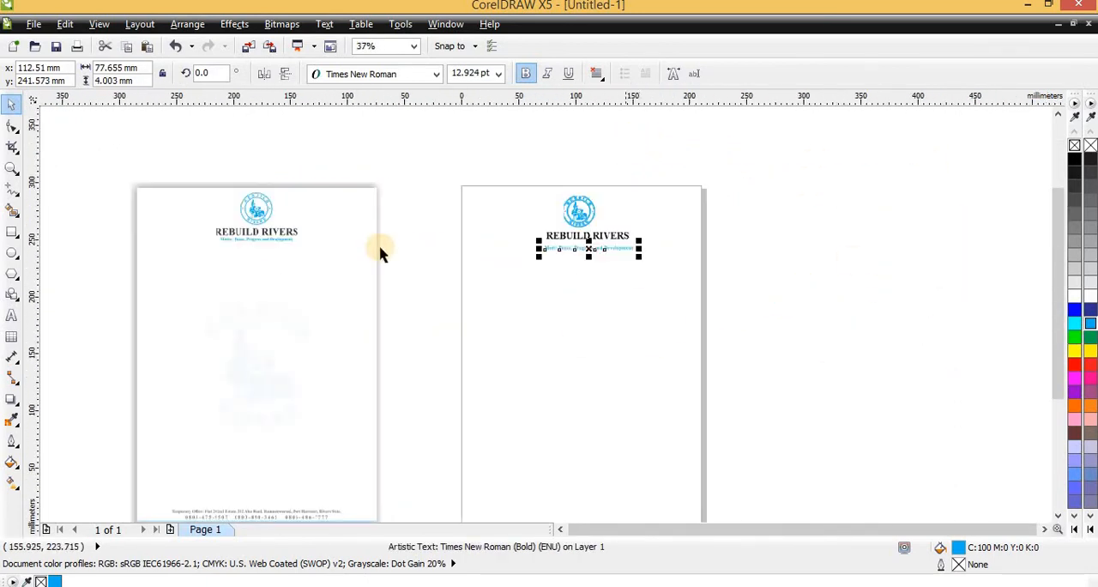
{"action": "scroll", "coordinate": [256, 242], "scroll_direction": "up", "scroll_amount": 1}
{"action": "scroll", "coordinate": [279, 243], "scroll_direction": "down", "scroll_amount": 1}
{"action": "scroll", "coordinate": [762, 304], "scroll_direction": "up", "scroll_amount": 1}
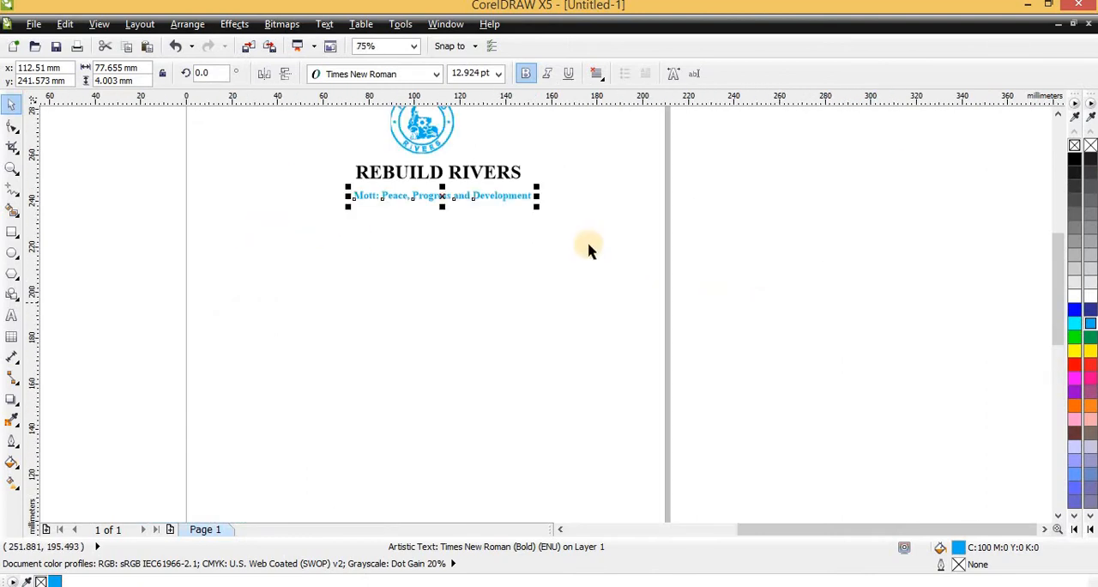
- Centre the logo, title and motto on the same vertical axis, at about x 103.5 mm
{"action": "left_click", "coordinate": [537, 282]}
{"action": "scroll", "coordinate": [718, 326], "scroll_direction": "down", "scroll_amount": 1}
{"action": "left_click_drag", "start_coordinate": [727, 328], "coordinate": [322, 132]}
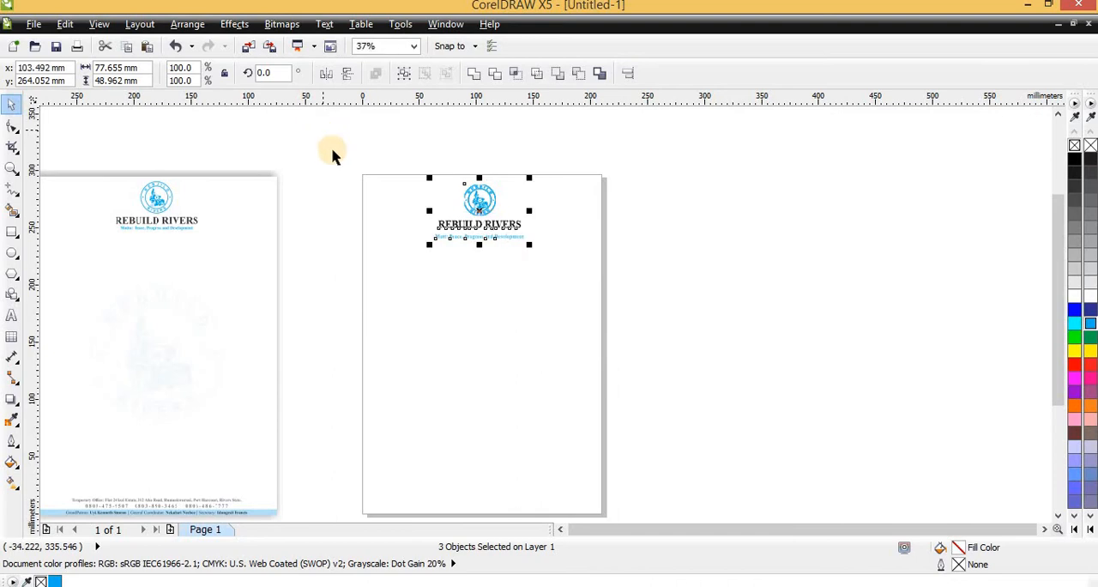
{"action": "left_click", "coordinate": [515, 248]}
- Compare the motto's size and spacing beneath the title with those on the sample letterhead
{"action": "scroll", "coordinate": [466, 244], "scroll_direction": "up", "scroll_amount": 1}
{"action": "scroll", "coordinate": [476, 247], "scroll_direction": "up", "scroll_amount": 2}
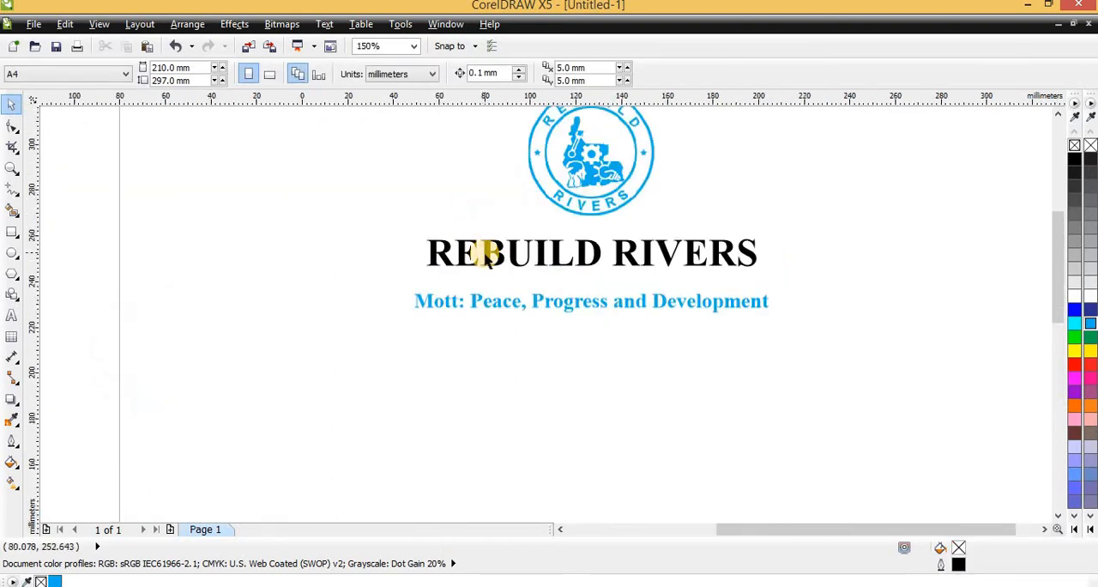
{"action": "scroll", "coordinate": [497, 252], "scroll_direction": "down", "scroll_amount": 2}
{"action": "scroll", "coordinate": [505, 255], "scroll_direction": "up", "scroll_amount": 2}
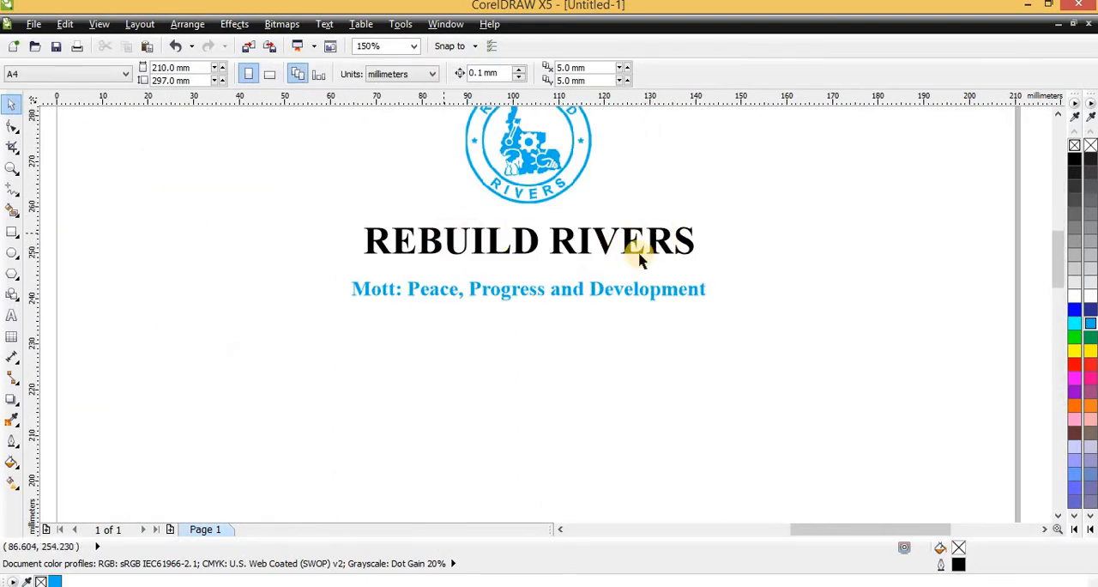
{"action": "scroll", "coordinate": [591, 306], "scroll_direction": "down", "scroll_amount": 2}
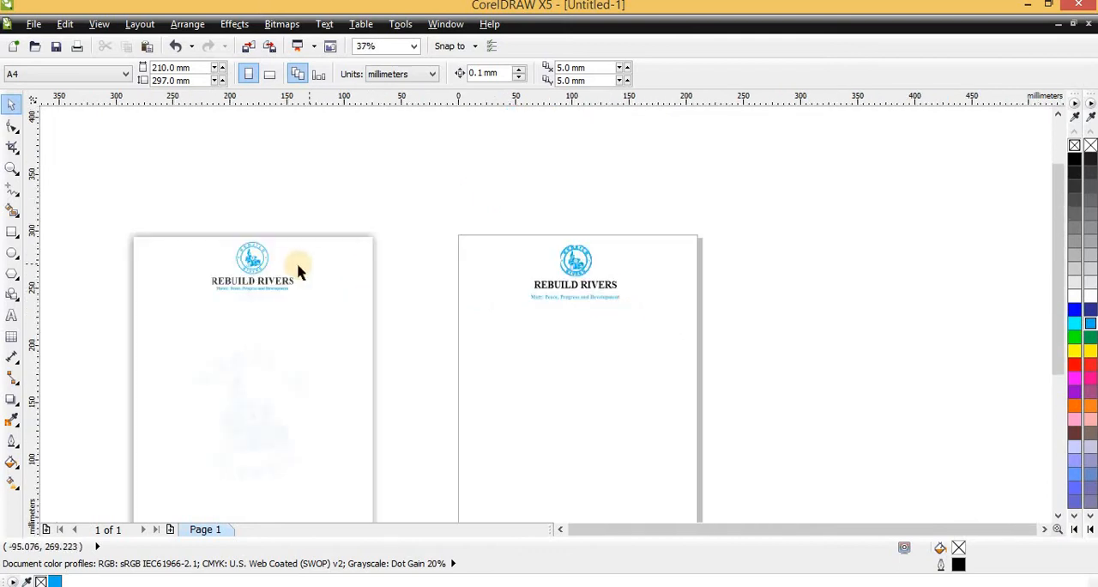
{"action": "scroll", "coordinate": [206, 263], "scroll_direction": "up", "scroll_amount": 2}
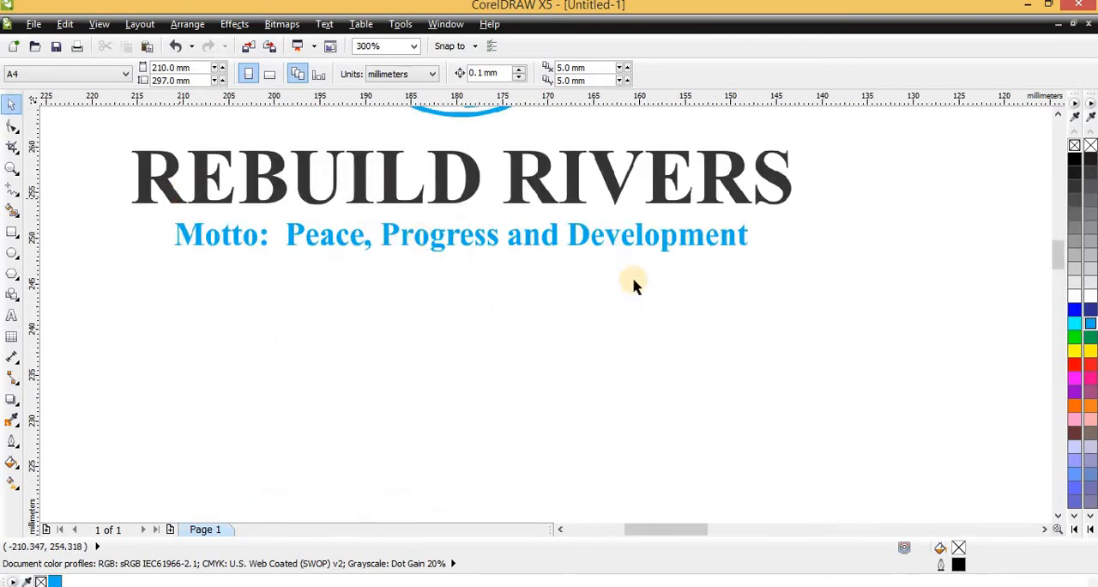
{"action": "scroll", "coordinate": [343, 244], "scroll_direction": "down", "scroll_amount": 4}
{"action": "scroll", "coordinate": [383, 323], "scroll_direction": "down", "scroll_amount": 1}
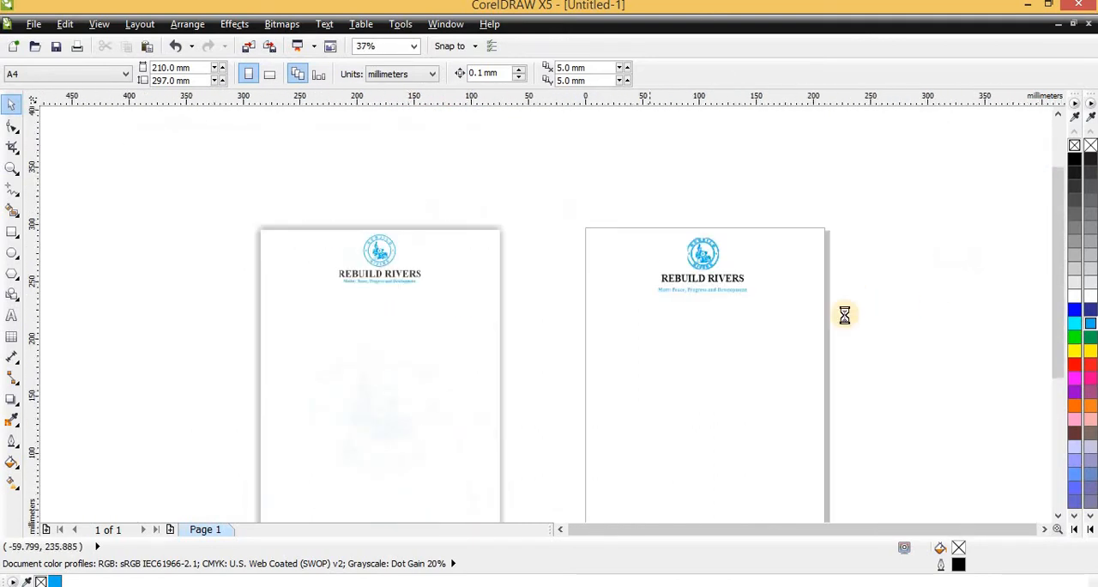
{"action": "scroll", "coordinate": [840, 313], "scroll_direction": "up", "scroll_amount": 3}
{"action": "scroll", "coordinate": [508, 267], "scroll_direction": "down", "scroll_amount": 2}
- Shrink the motto about its centre to about 63 mm wide and move it closer beneath the title, at about y 245.9 mm
{"action": "scroll", "coordinate": [411, 247], "scroll_direction": "up", "scroll_amount": 2}
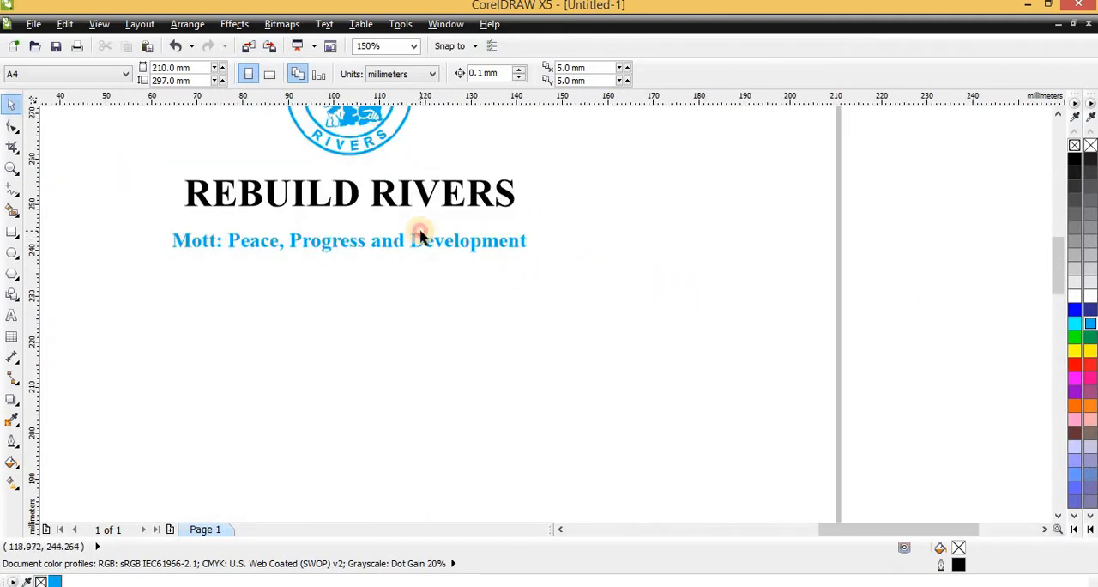
{"action": "left_click", "coordinate": [517, 242]}
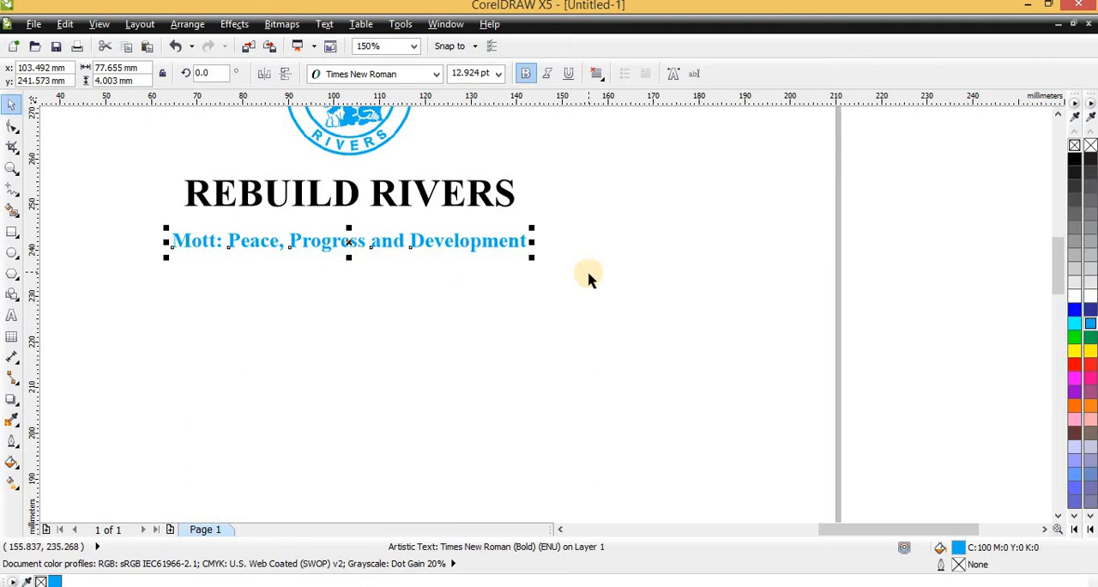
{"action": "left_click_drag", "start_coordinate": [533, 259], "coordinate": [500, 264]}
{"action": "scroll", "coordinate": [343, 247], "scroll_direction": "up", "scroll_amount": 4}
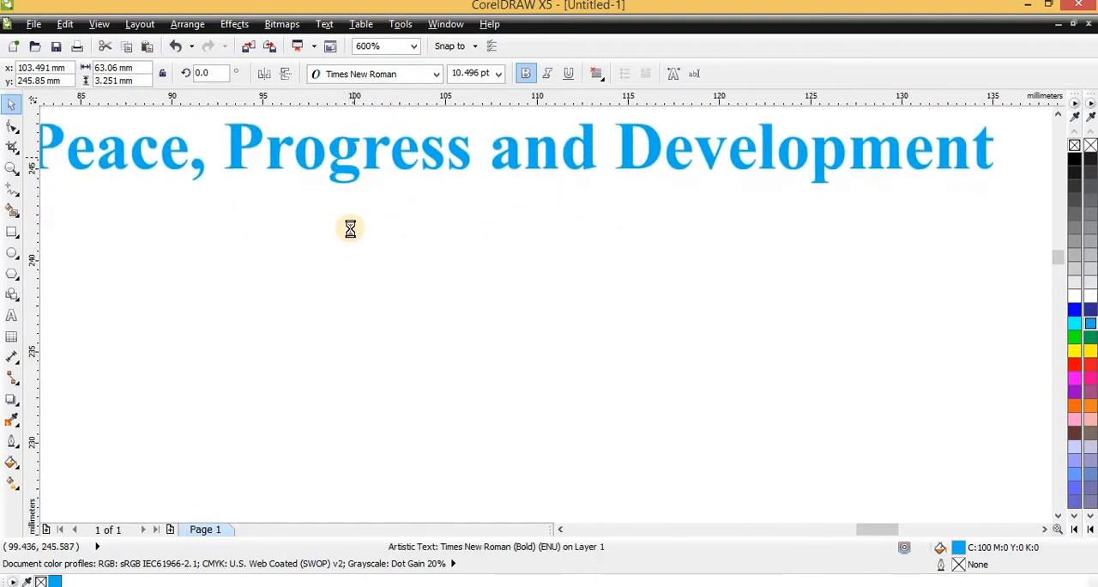
{"action": "scroll", "coordinate": [350, 230], "scroll_direction": "down", "scroll_amount": 4}
{"action": "scroll", "coordinate": [350, 247], "scroll_direction": "down", "scroll_amount": 6}
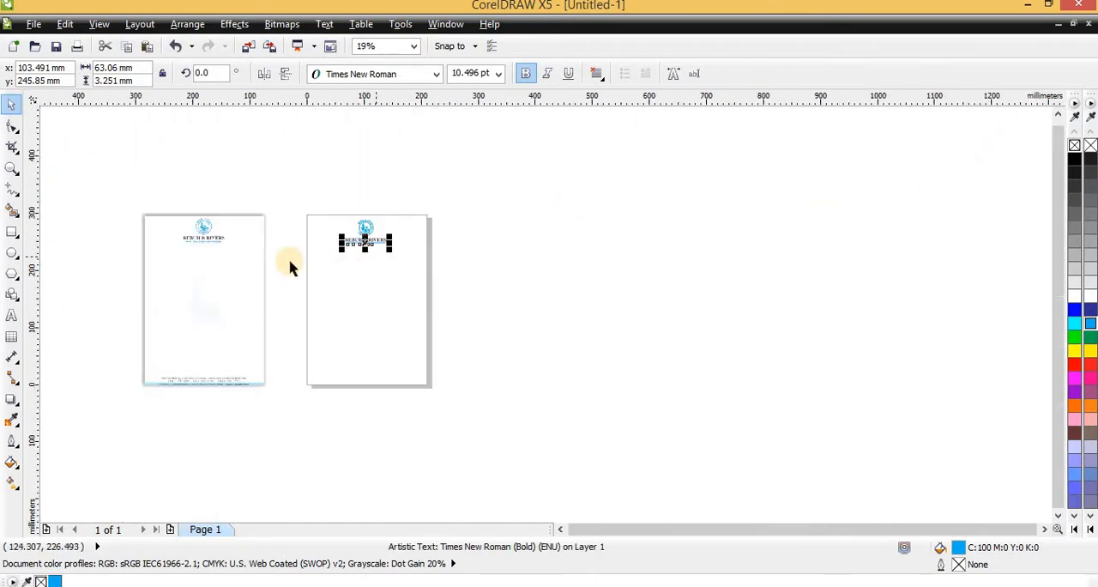
- Examine the address, phone number and officers' lines in the sample letterhead's footer and compare with the blank page
{"action": "scroll", "coordinate": [154, 390], "scroll_direction": "up", "scroll_amount": 4}
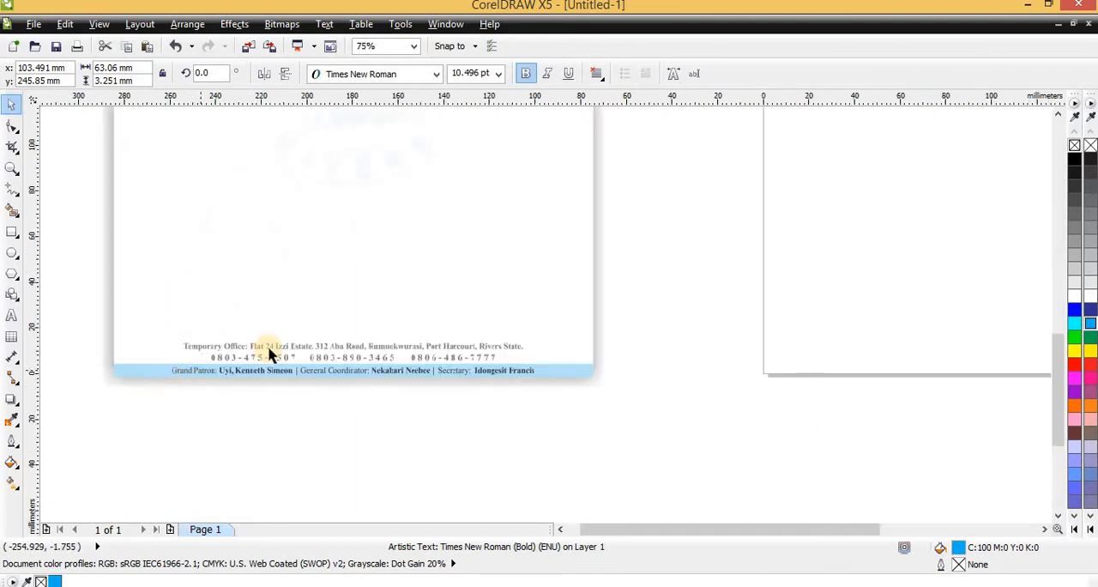
{"action": "scroll", "coordinate": [179, 351], "scroll_direction": "up", "scroll_amount": 1}
{"action": "scroll", "coordinate": [400, 368], "scroll_direction": "down", "scroll_amount": 4}
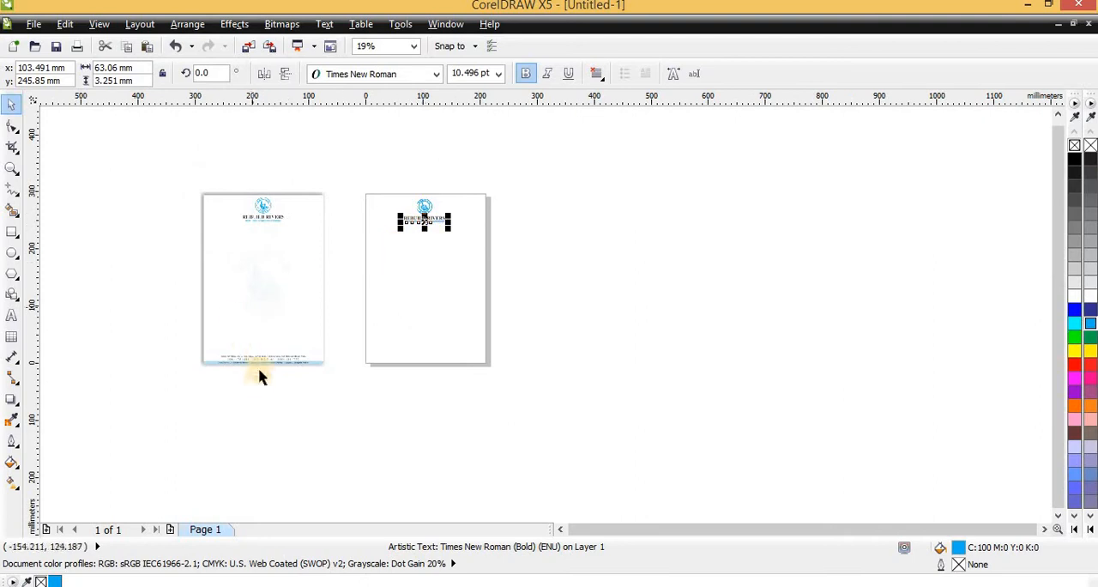
{"action": "scroll", "coordinate": [263, 372], "scroll_direction": "up", "scroll_amount": 5}
{"action": "scroll", "coordinate": [568, 154], "scroll_direction": "down", "scroll_amount": 4}
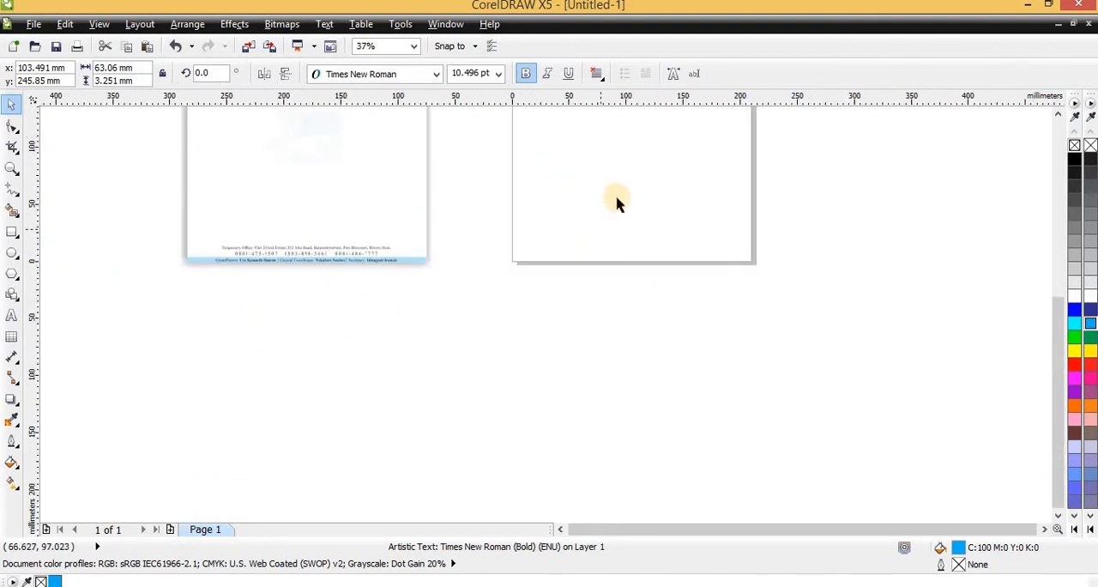
{"action": "scroll", "coordinate": [552, 248], "scroll_direction": "up", "scroll_amount": 2}
{"action": "scroll", "coordinate": [549, 265], "scroll_direction": "down", "scroll_amount": 4}
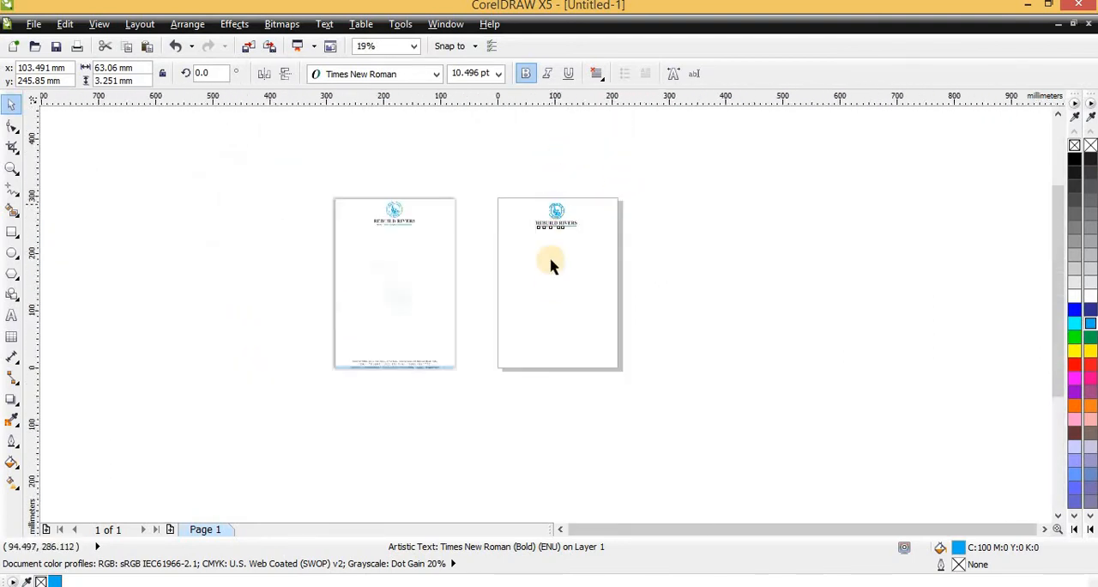
- Duplicate the motto and move the copy down near the page's lower edge, at about x 67.2 mm, y 11.6 mm
{"action": "scroll", "coordinate": [549, 306], "scroll_direction": "up", "scroll_amount": 5}
{"action": "left_click_drag", "start_coordinate": [573, 326], "coordinate": [568, 450]}
{"action": "right_click", "coordinate": [568, 450]}
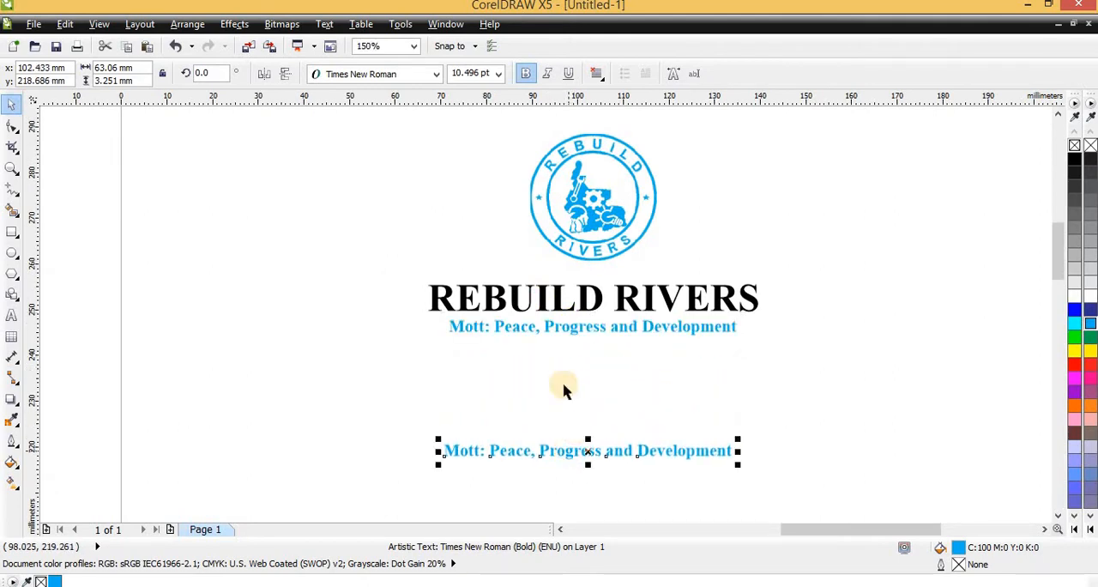
{"action": "scroll", "coordinate": [563, 384], "scroll_direction": "down", "scroll_amount": 4}
{"action": "scroll", "coordinate": [549, 283], "scroll_direction": "up", "scroll_amount": 2}
{"action": "scroll", "coordinate": [549, 283], "scroll_direction": "down", "scroll_amount": 2}
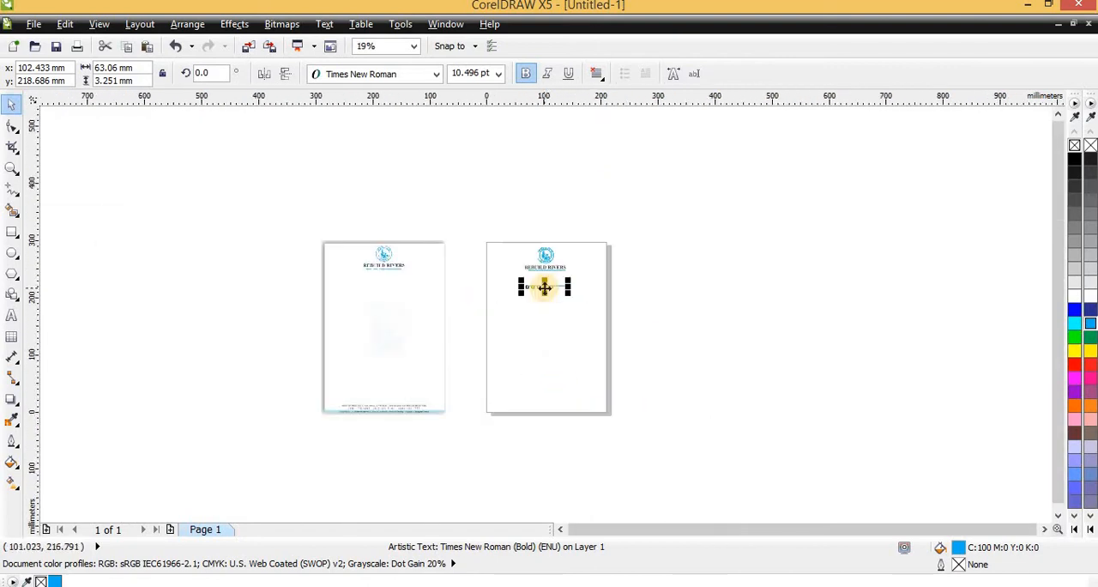
{"action": "left_click_drag", "start_coordinate": [530, 289], "coordinate": [529, 404]}
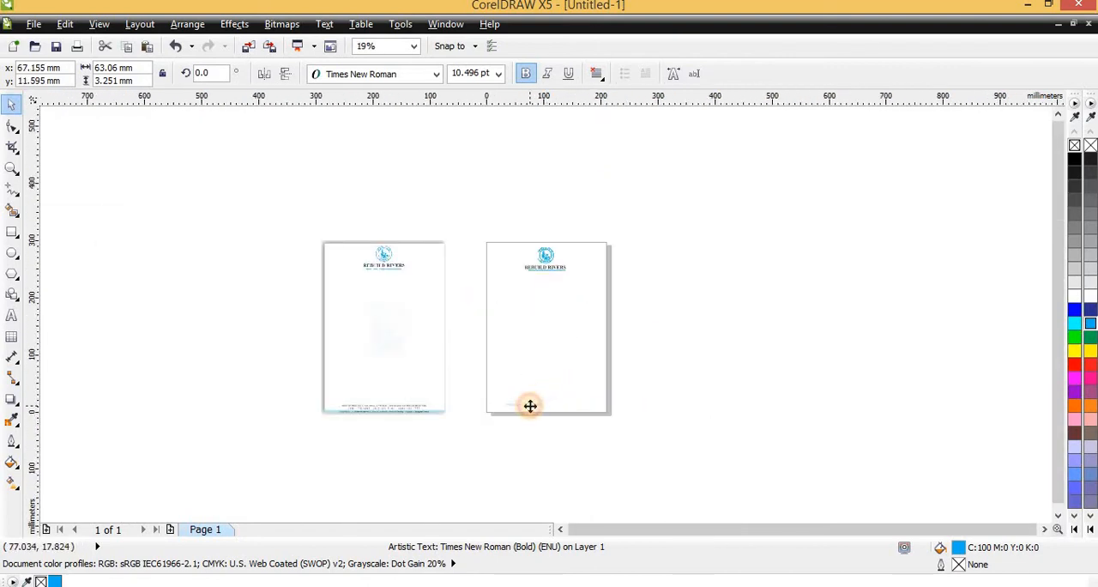
- Move the motto copy just beneath the sample letterhead's footer band, at about x -189.3 mm, y -11.7 mm
{"action": "scroll", "coordinate": [529, 410], "scroll_direction": "up", "scroll_amount": 2}
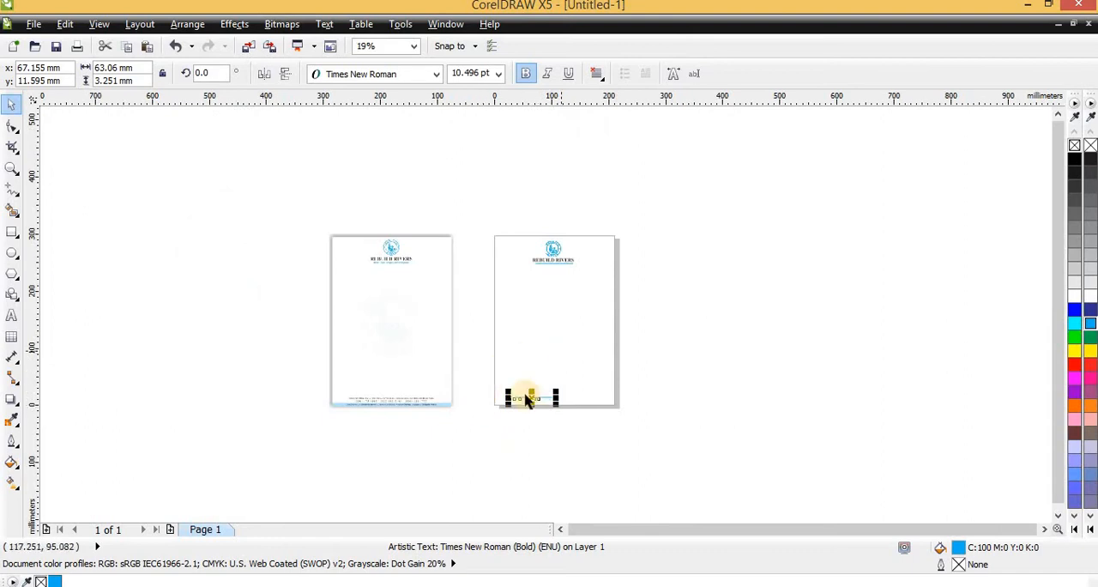
{"action": "scroll", "coordinate": [483, 399], "scroll_direction": "up", "scroll_amount": 2}
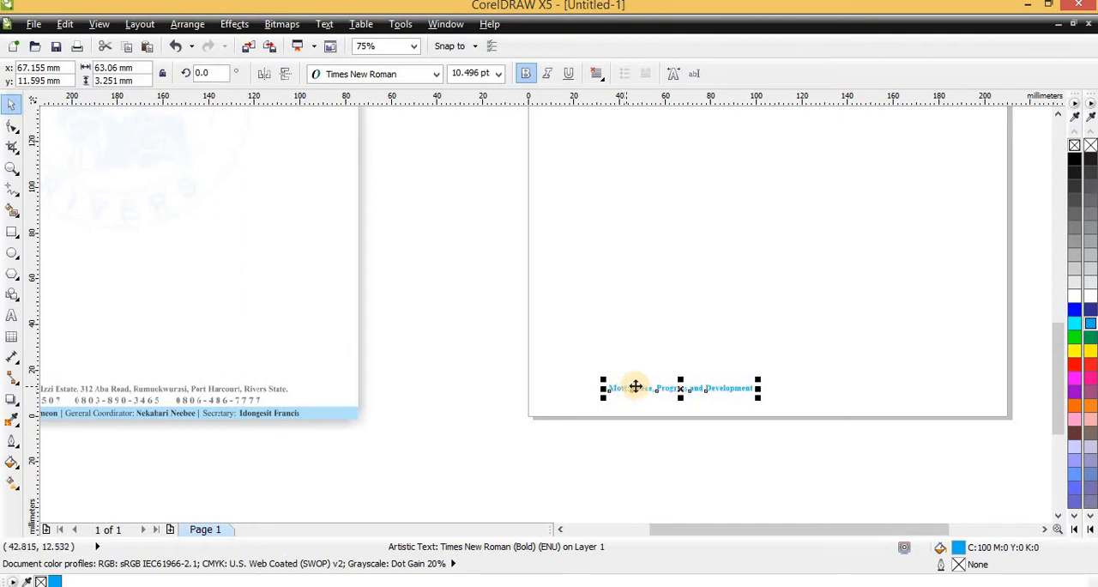
{"action": "scroll", "coordinate": [674, 421], "scroll_direction": "down", "scroll_amount": 1}
{"action": "scroll", "coordinate": [382, 394], "scroll_direction": "up", "scroll_amount": 1}
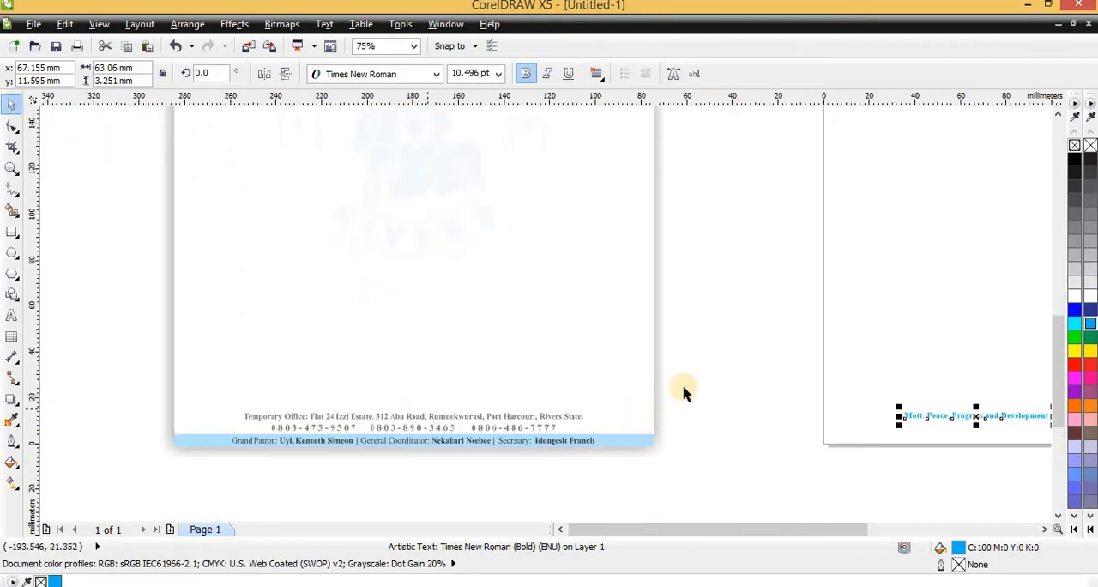
{"action": "left_click_drag", "start_coordinate": [954, 415], "coordinate": [370, 468]}
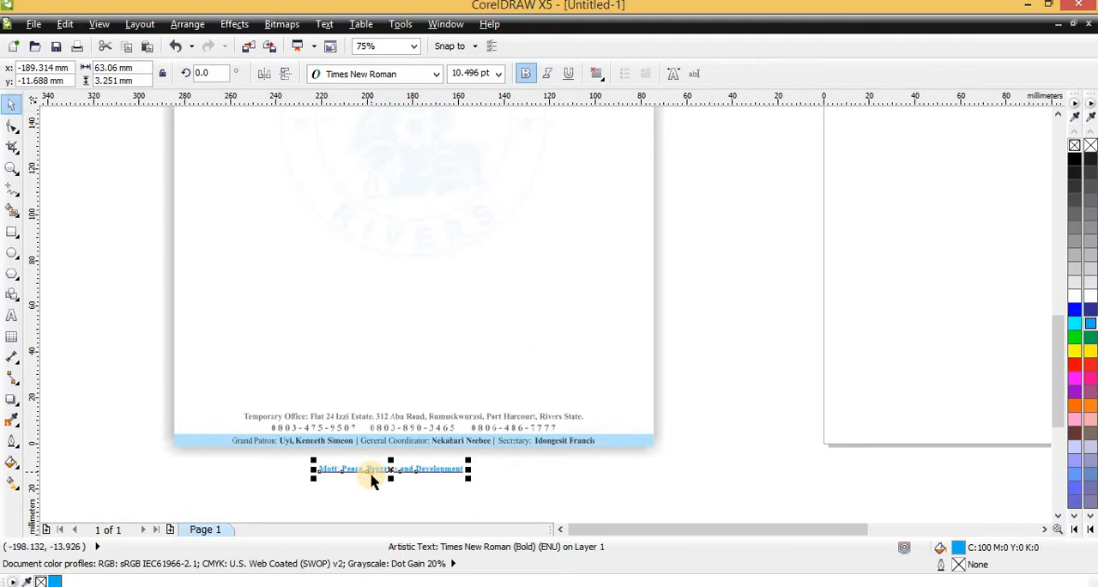
- Replace the motto copy's text with "Temporary Office:" followed by the office's full postal address
{"action": "scroll", "coordinate": [368, 443], "scroll_direction": "up", "scroll_amount": 2}
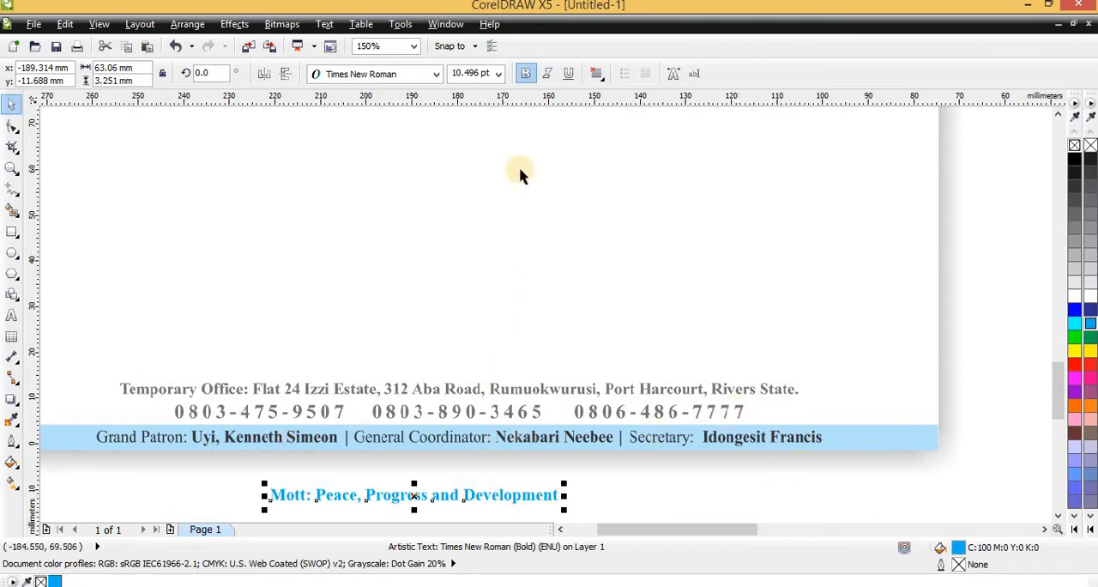
{"action": "scroll", "coordinate": [378, 414], "scroll_direction": "down", "scroll_amount": 1}
{"action": "scroll", "coordinate": [374, 420], "scroll_direction": "up", "scroll_amount": 2}
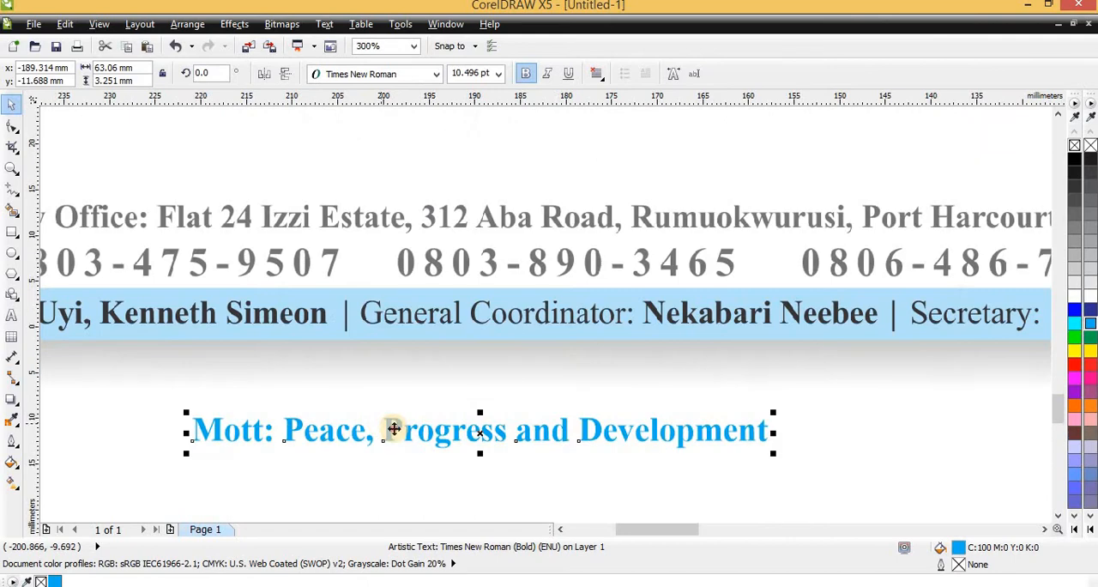
{"action": "scroll", "coordinate": [417, 420], "scroll_direction": "down", "scroll_amount": 1}
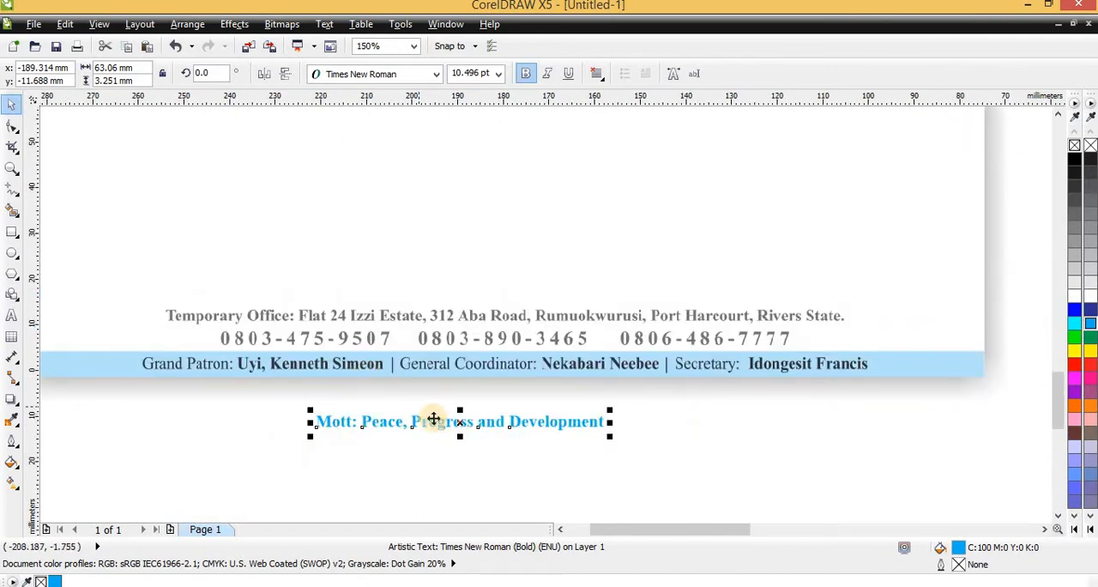
{"action": "double_click", "coordinate": [431, 421]}
{"action": "key", "text": "ctrl+a"}
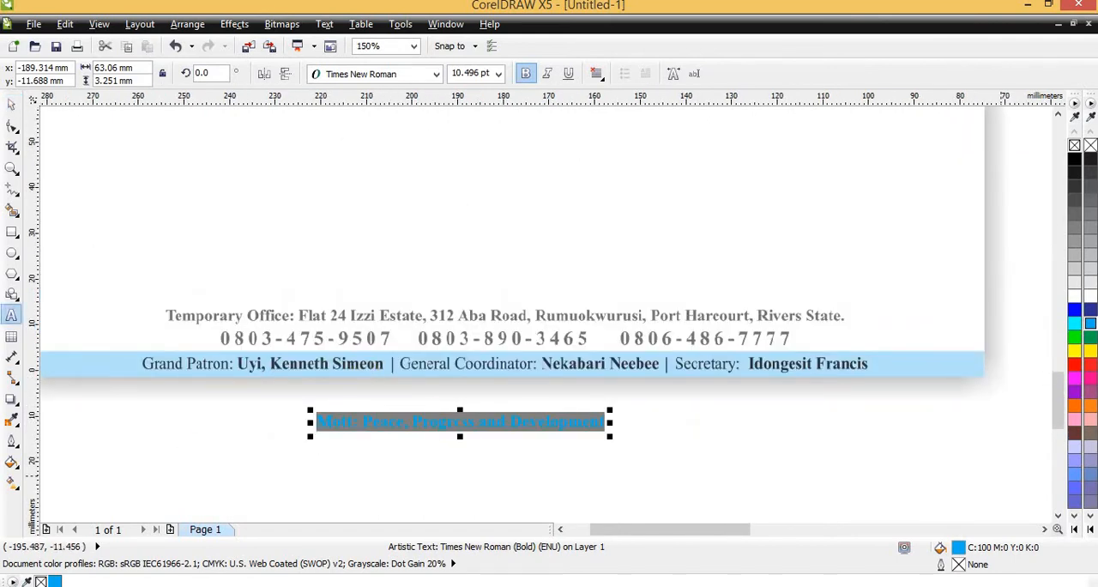
{"action": "type", "text": "Temporary Office: Flat"}
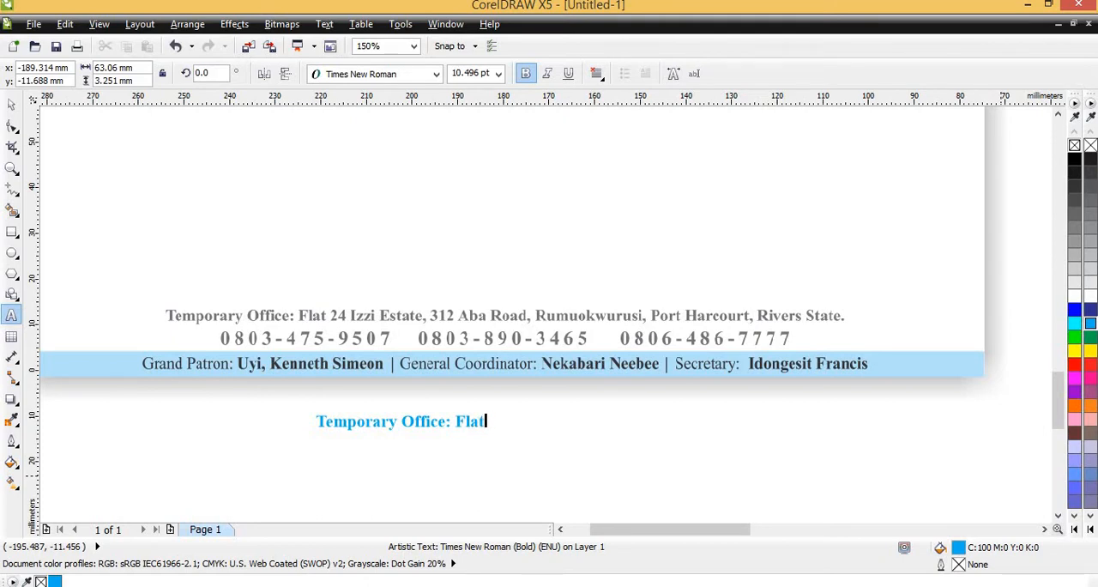
{"action": "key", "text": "BackSpace"}
{"action": "key", "text": "BackSpace"}
{"action": "key", "text": "BackSpace"}
{"action": "key", "text": "BackSpace"}
{"action": "key", "text": "BackSpace"}
{"action": "key", "text": "BackSpace"}
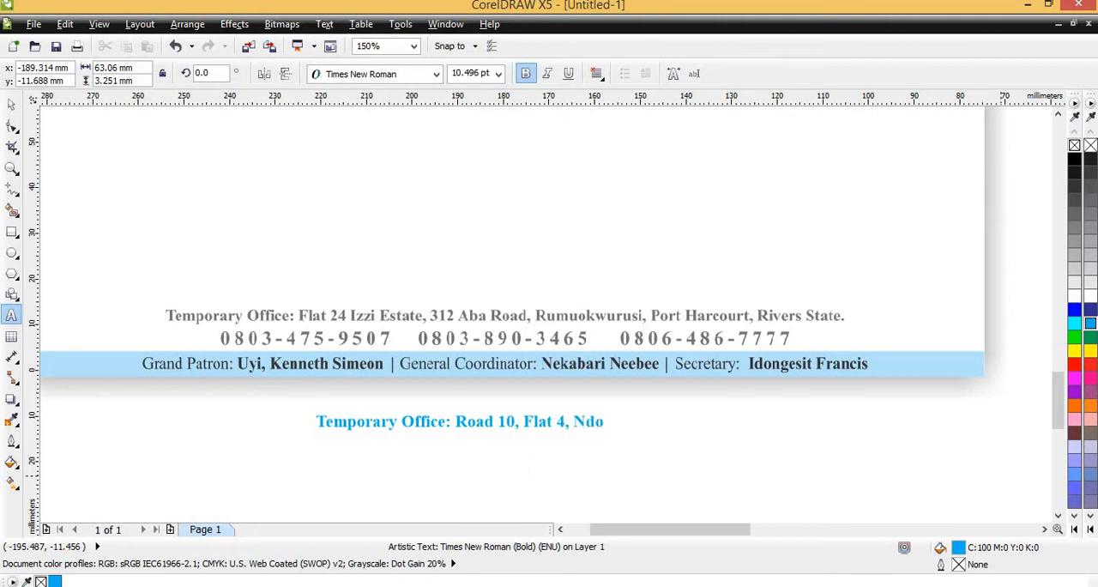
{"action": "type", "text": "Estate, Borikiri, Port"}
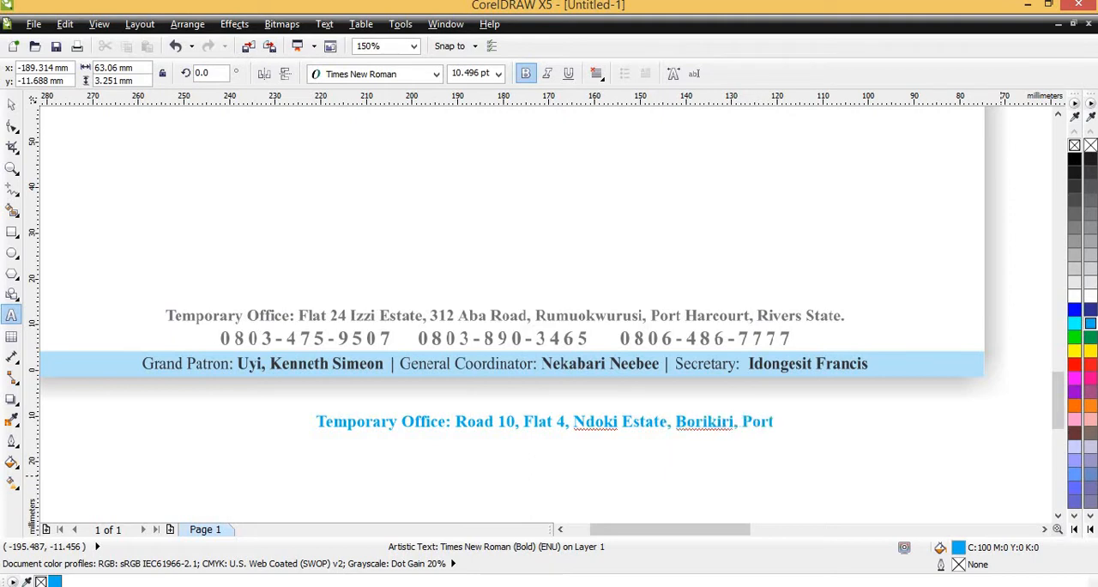
{"action": "type", "text": "r H"}
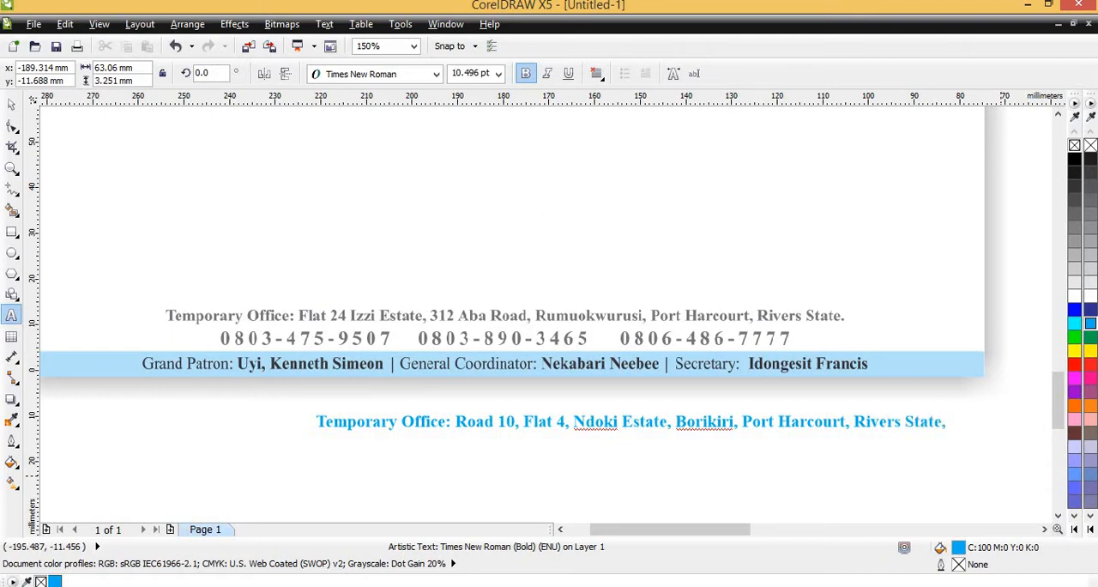
{"action": "type", "text": "Nigeria"}
{"action": "key", "text": "ctrl+space"}
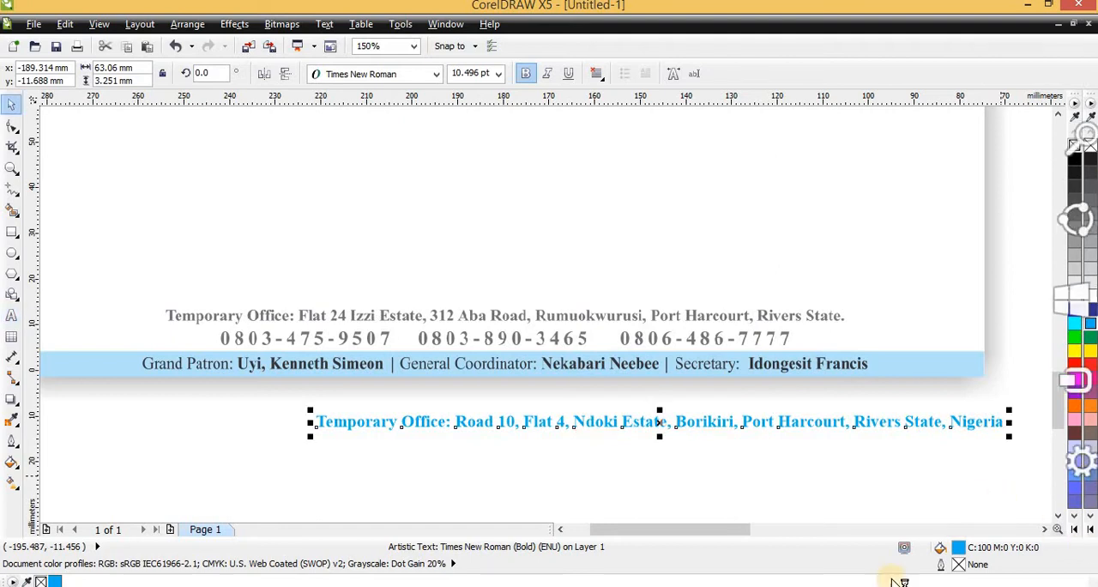
{"action": "double_click", "coordinate": [883, 420]}
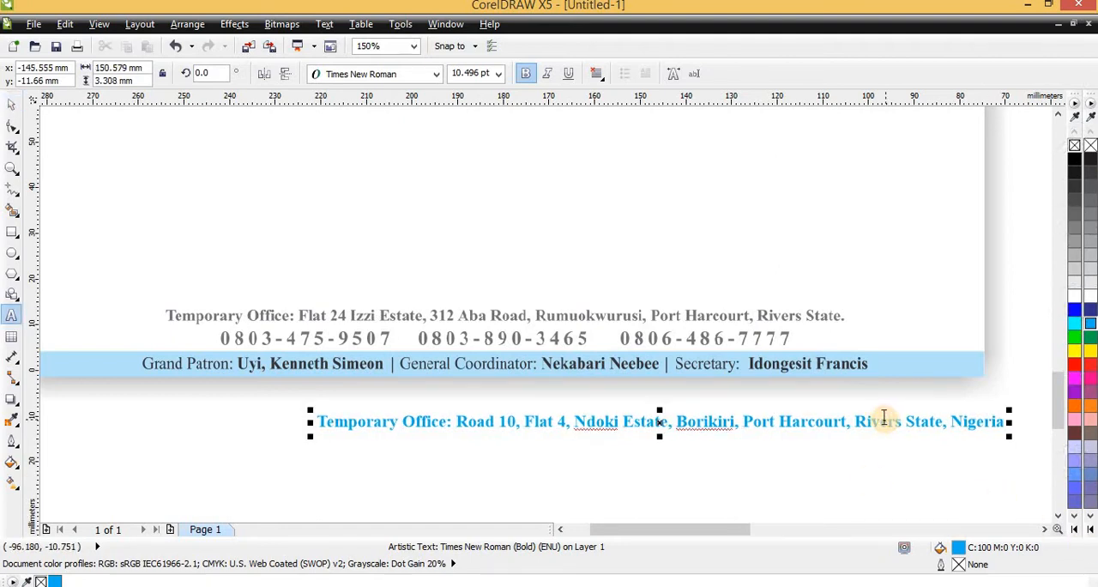
{"action": "key", "text": "ctrl+space"}
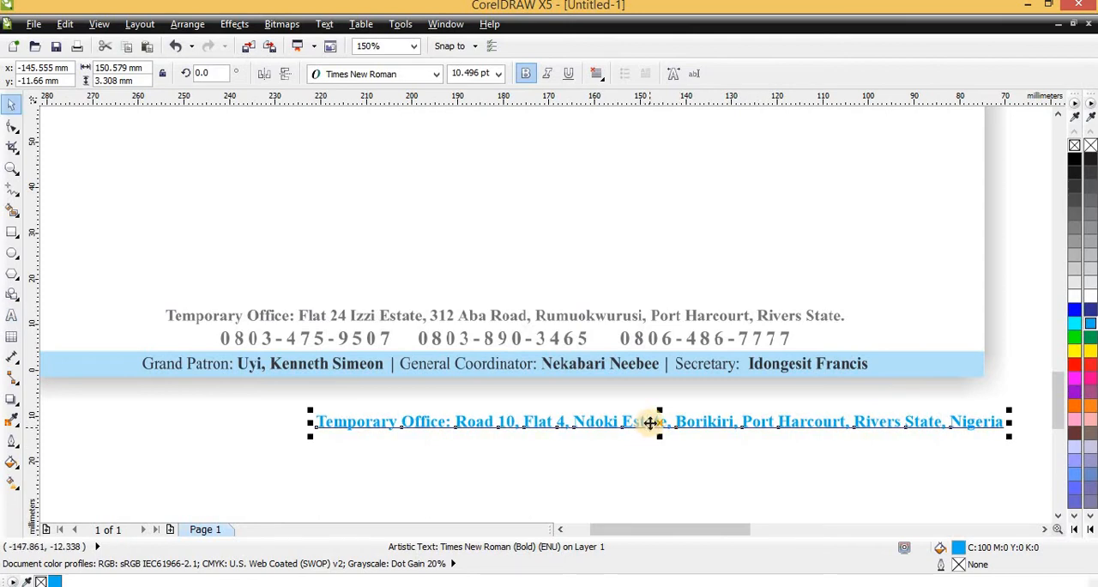
- Duplicate the address line directly beneath the original, at about y -16.2 mm, and replace the copy's text with the first digits of a phone number
{"action": "left_click_drag", "start_coordinate": [650, 422], "coordinate": [650, 442]}
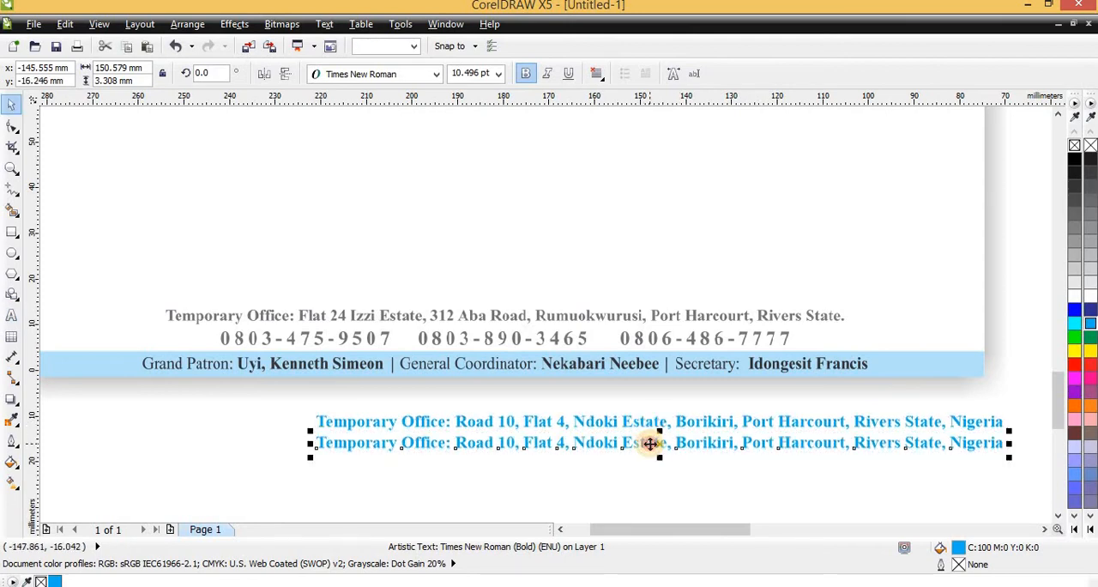
{"action": "double_click", "coordinate": [650, 442]}
{"action": "key", "text": "ctrl+a"}
{"action": "type", "text": "0804"}
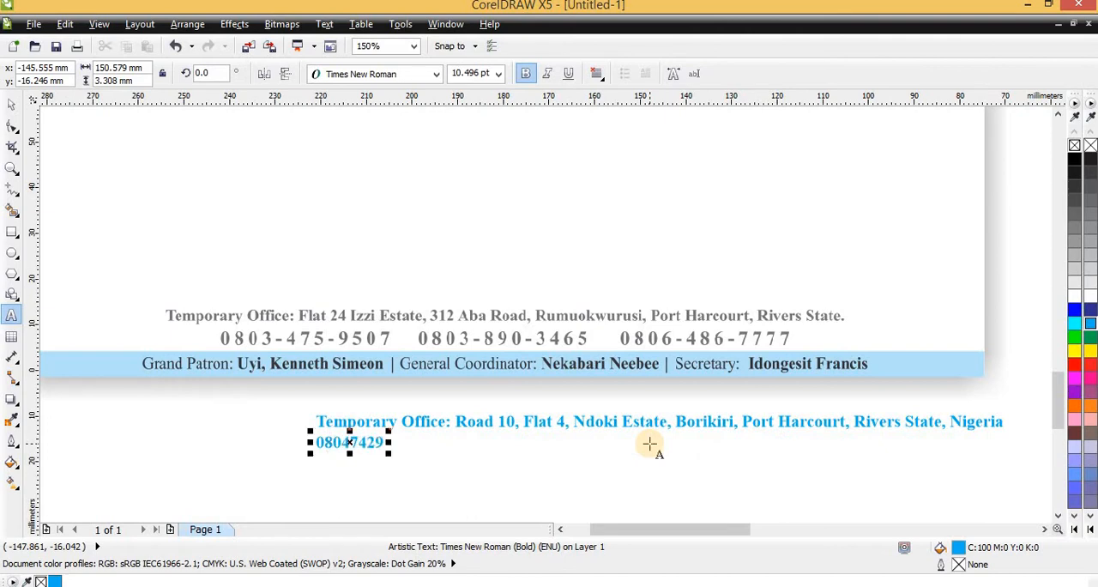
- Retype the phone line from scratch as a phone number with its digit groups separated by hyphens
{"action": "key", "text": "ctrl+a"}
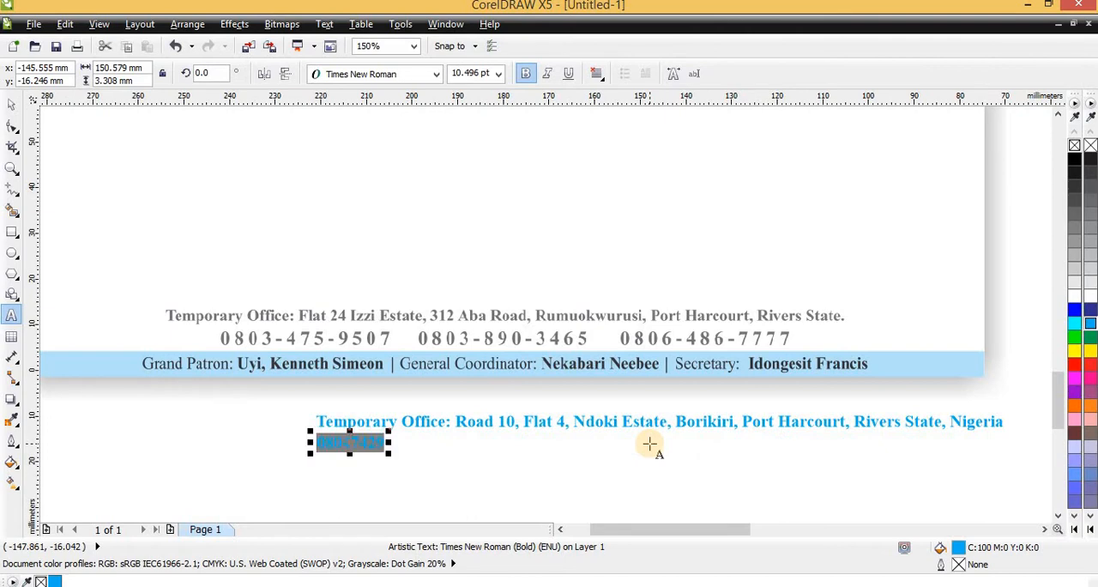
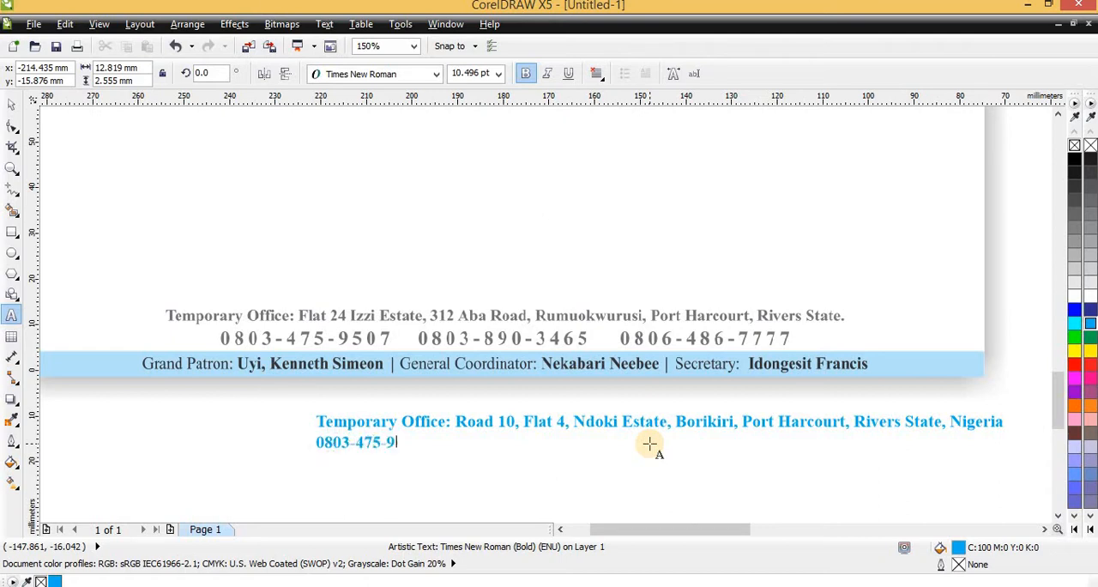
- Replace the middle digit group of the phone number with different digits
{"action": "scroll", "coordinate": [355, 424], "scroll_direction": "up", "scroll_amount": 3}
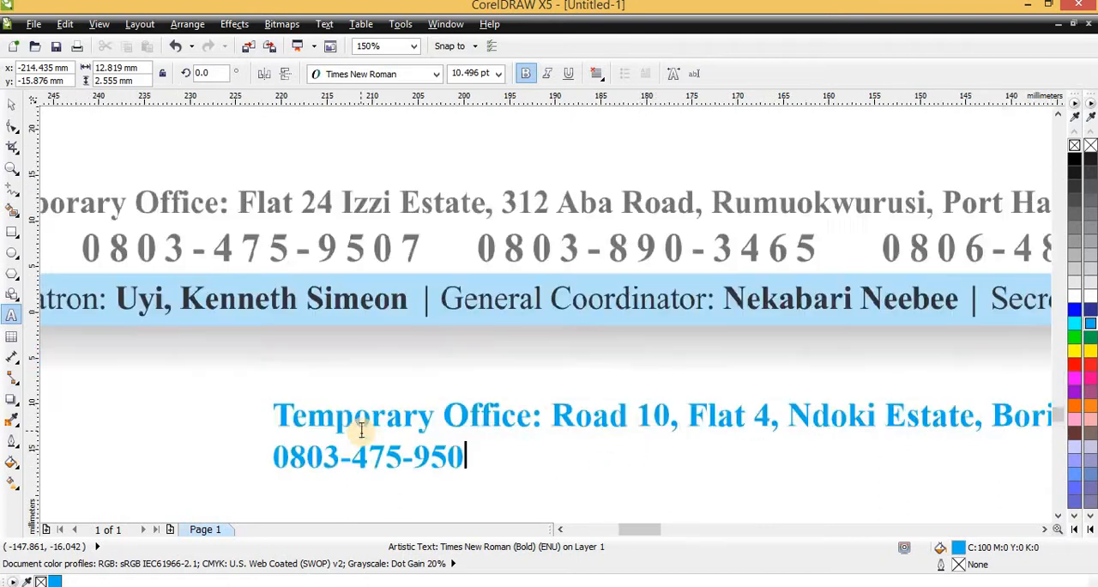
{"action": "scroll", "coordinate": [347, 437], "scroll_direction": "down", "scroll_amount": 1}
{"action": "scroll", "coordinate": [343, 453], "scroll_direction": "up", "scroll_amount": 2}
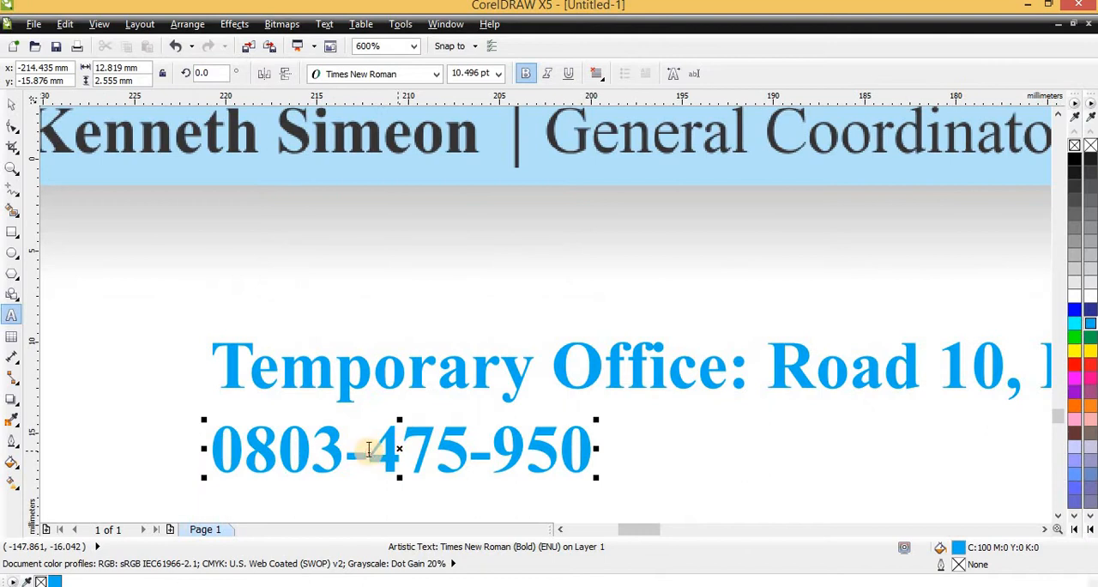
{"action": "left_click", "coordinate": [377, 449]}
{"action": "key", "text": "ctrl+a"}
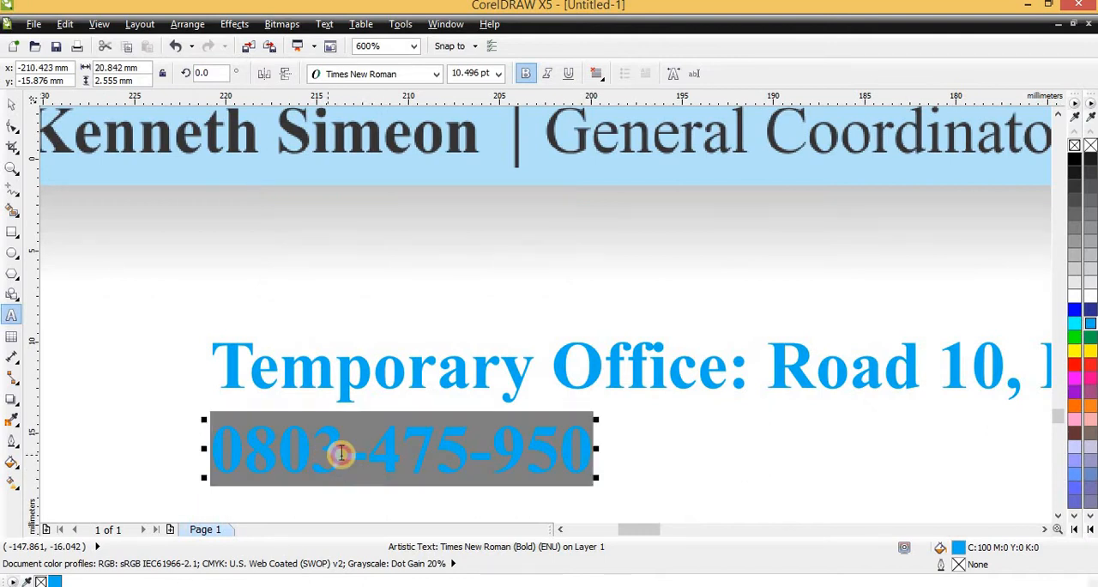
{"action": "key", "text": "Escape"}
{"action": "key", "text": "ctrl+a"}
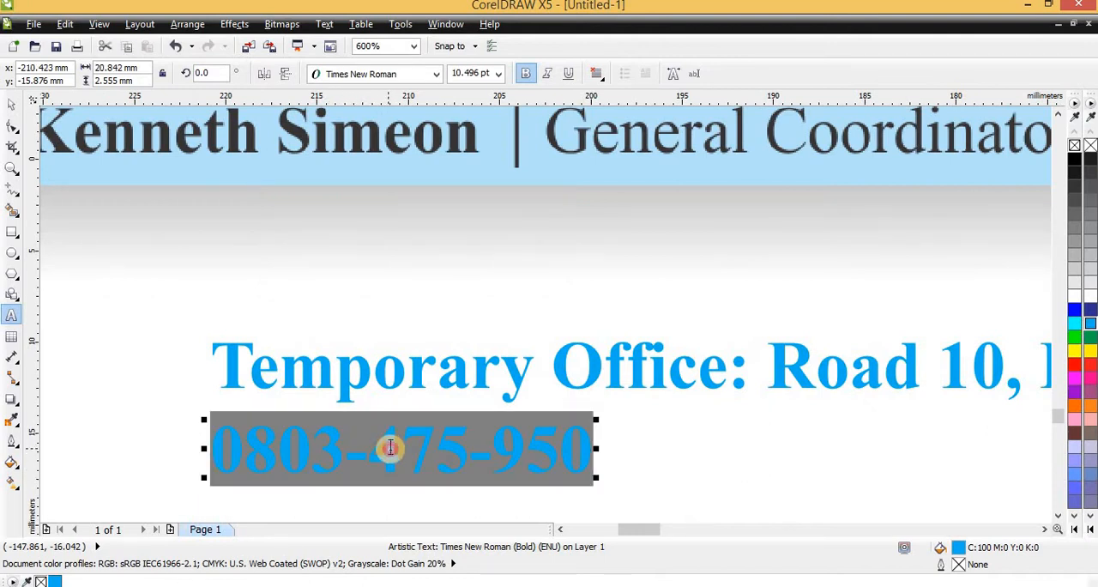
{"action": "left_click", "coordinate": [401, 448]}
{"action": "double_click", "coordinate": [374, 451]}
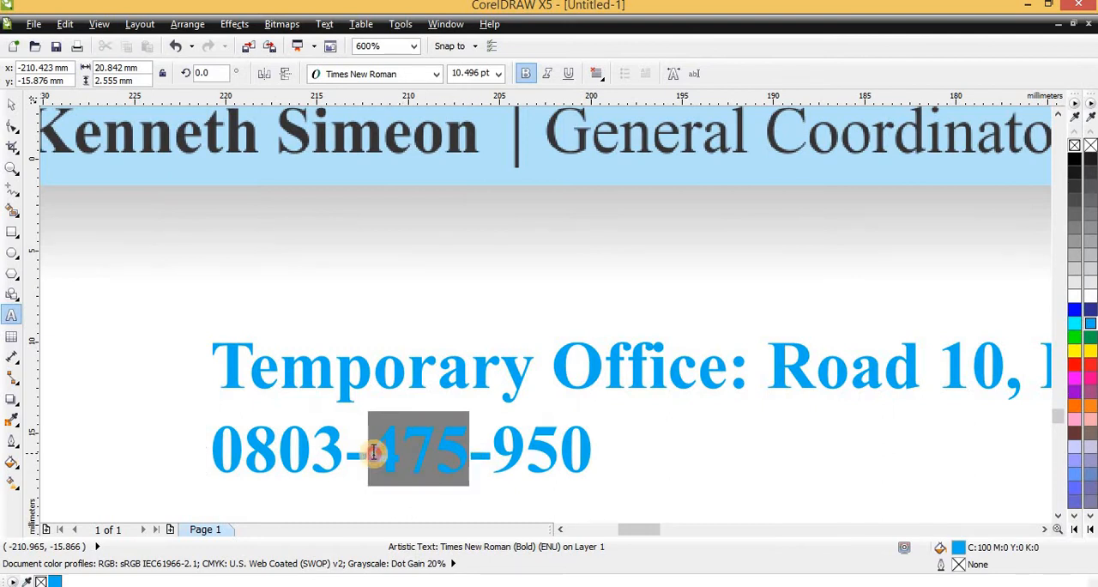
{"action": "type", "text": "234"}
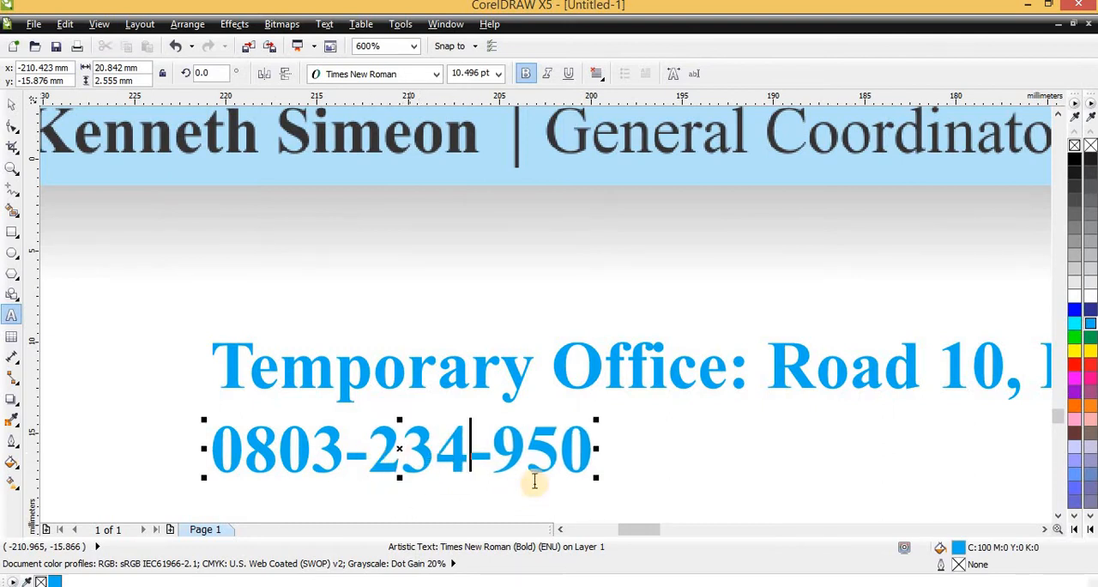
- Append the missing last digit to the phone number in the line beneath the address
{"action": "key", "text": "Escape"}
{"action": "left_click", "coordinate": [580, 449]}
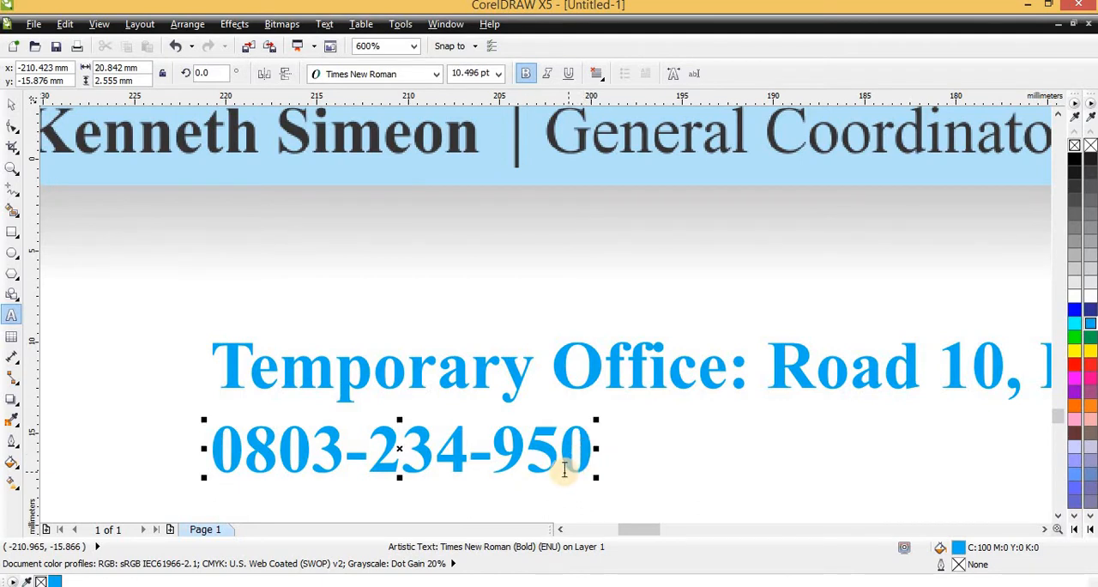
{"action": "type", "text": "3"}
{"action": "scroll", "coordinate": [461, 504], "scroll_direction": "down", "scroll_amount": 1}
{"action": "key", "text": "ctrl+space"}
{"action": "left_click_drag", "start_coordinate": [423, 476], "coordinate": [607, 472]}
{"action": "key", "text": "Escape"}
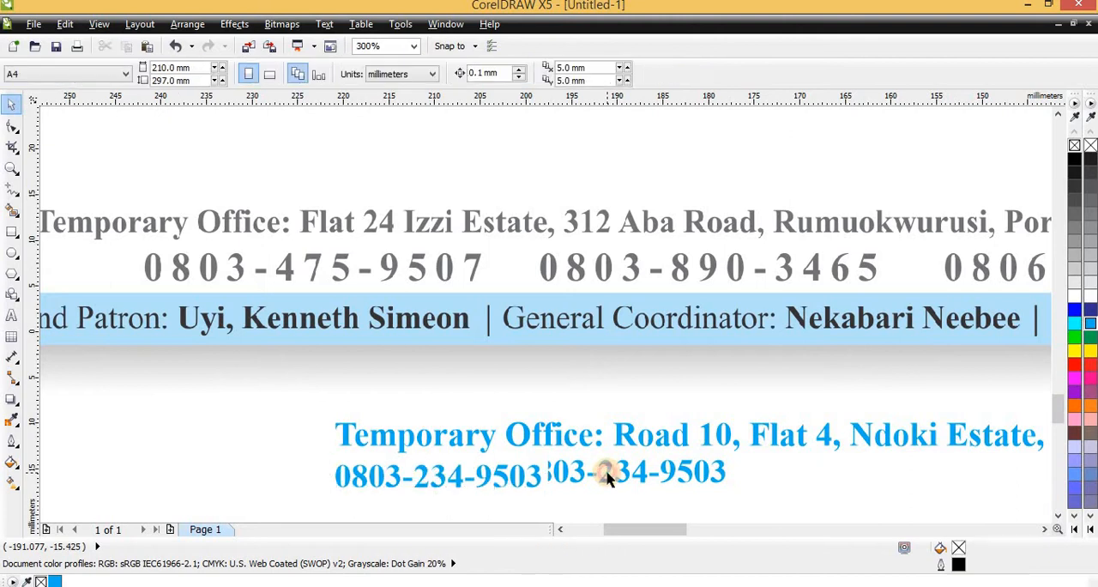
- Add a second phone number on the same line after a space, with its digit groups separated by hyphens
{"action": "scroll", "coordinate": [493, 274], "scroll_direction": "down", "scroll_amount": 2}
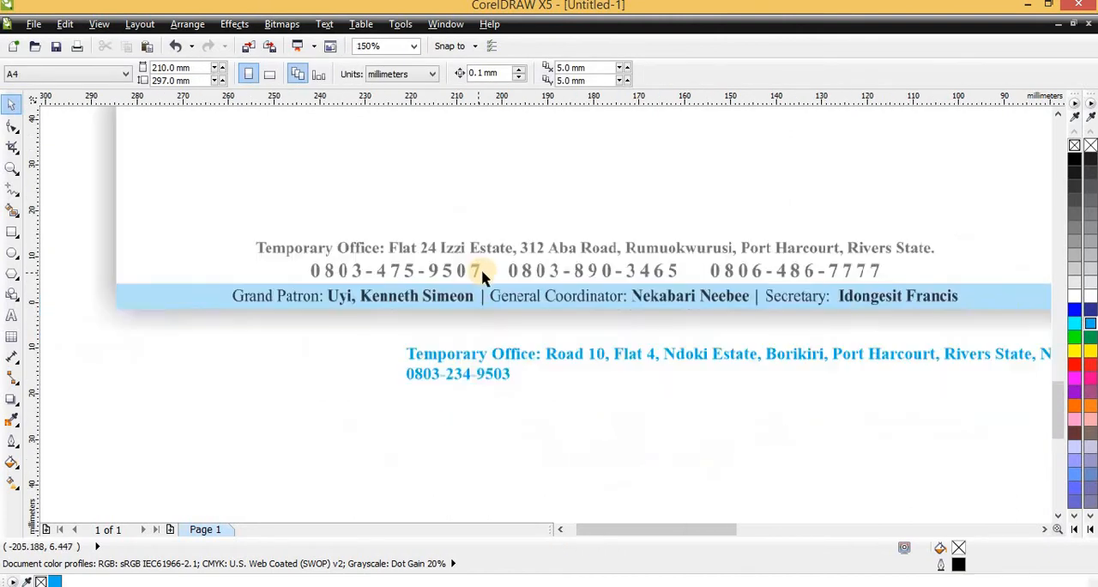
{"action": "scroll", "coordinate": [493, 369], "scroll_direction": "up", "scroll_amount": 2}
{"action": "double_click", "coordinate": [493, 369]}
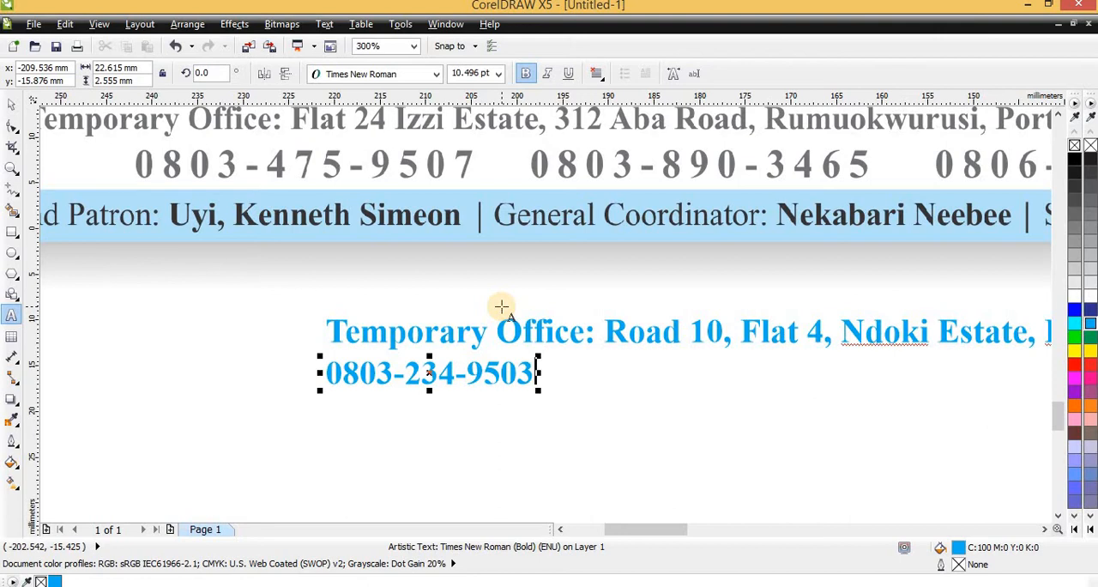
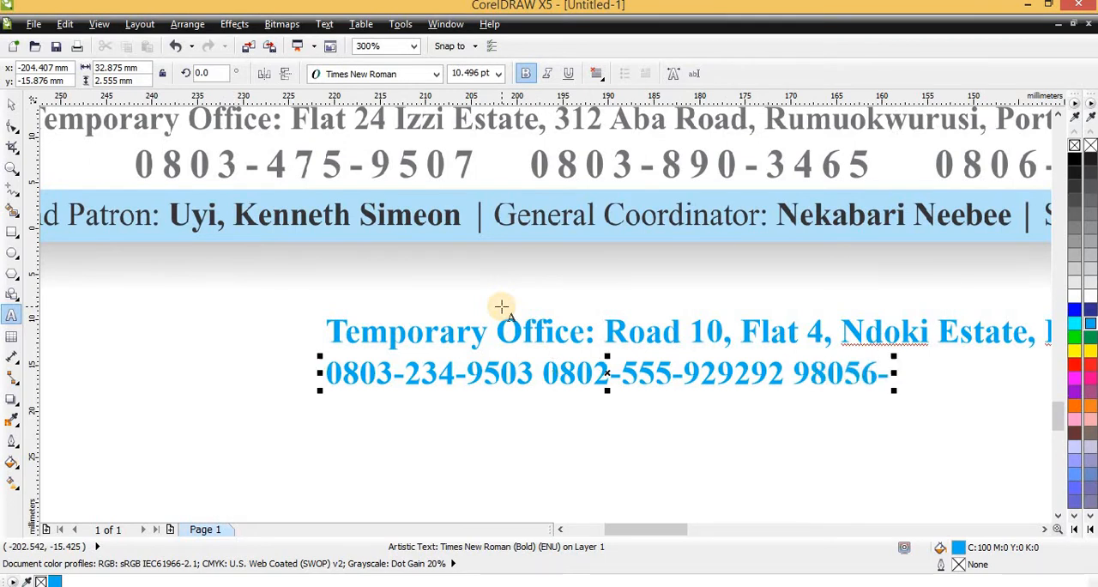
- Start a third phone number after the second one and correct the digits of its first group
{"action": "key", "text": "Left"}
{"action": "key", "text": "BackSpace"}
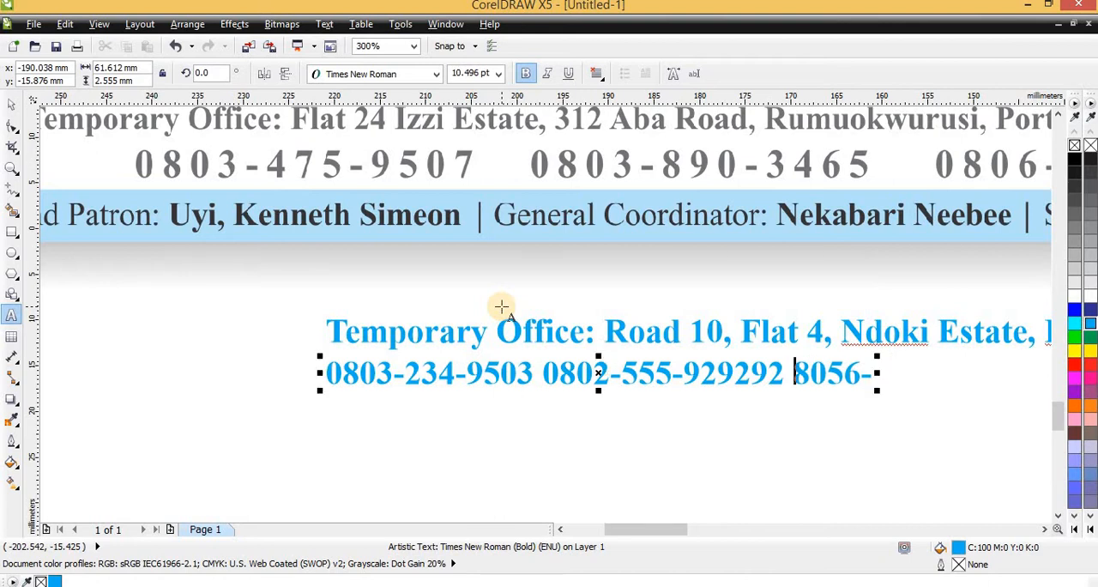
{"action": "key", "text": "Delete"}
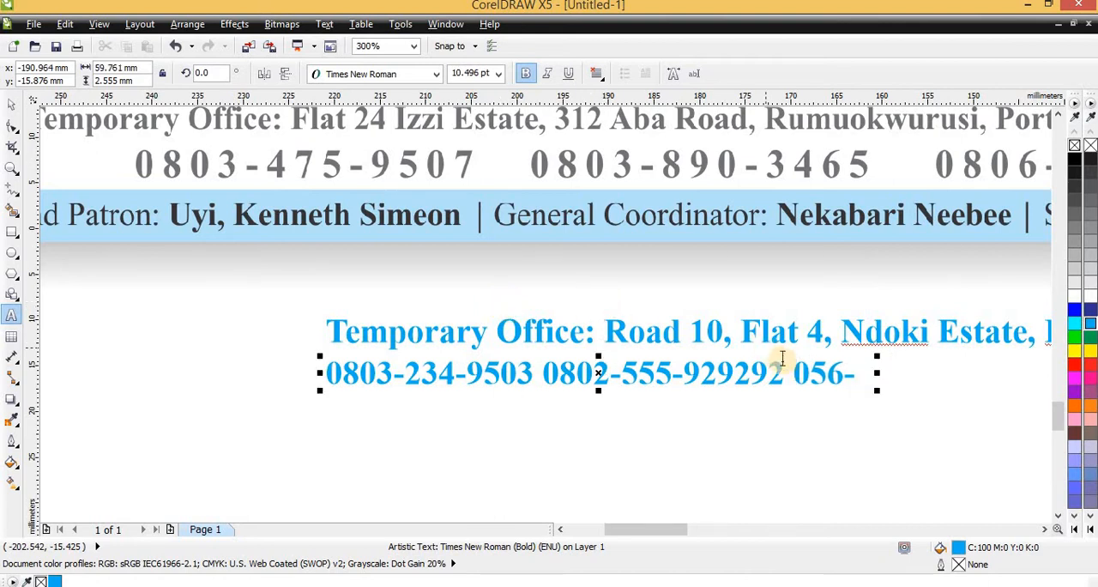
{"action": "left_click", "coordinate": [856, 372]}
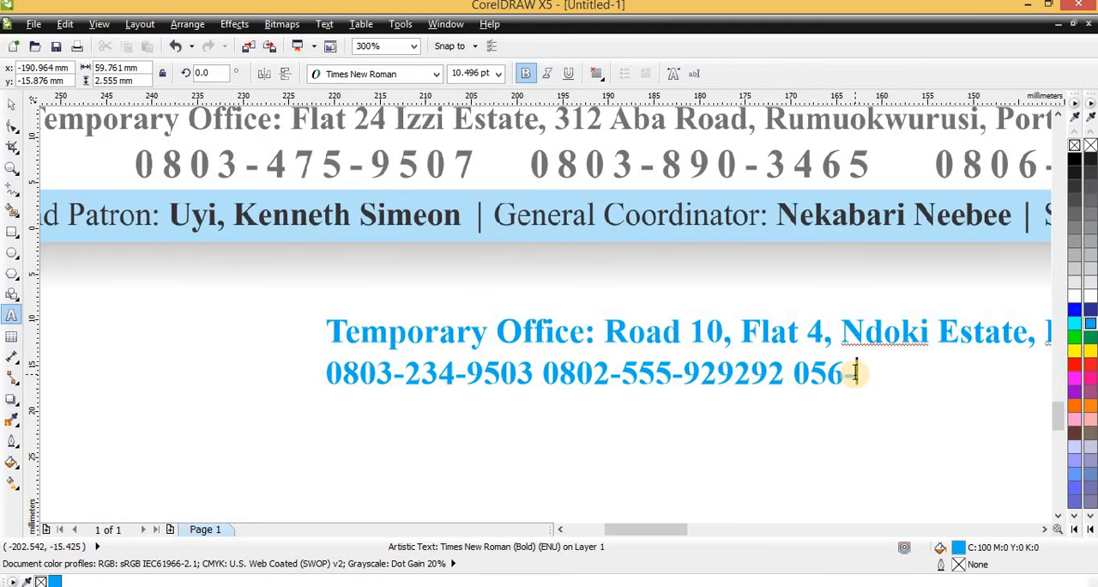
{"action": "type", "text": "7955"}
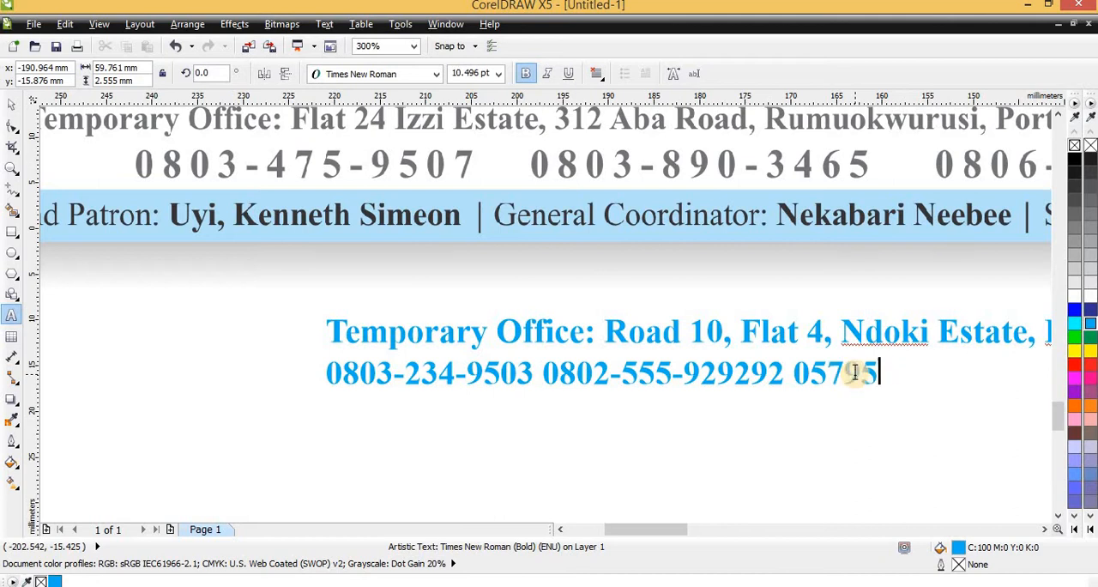
{"action": "key", "text": "BackSpace"}
{"action": "key", "text": "BackSpace"}
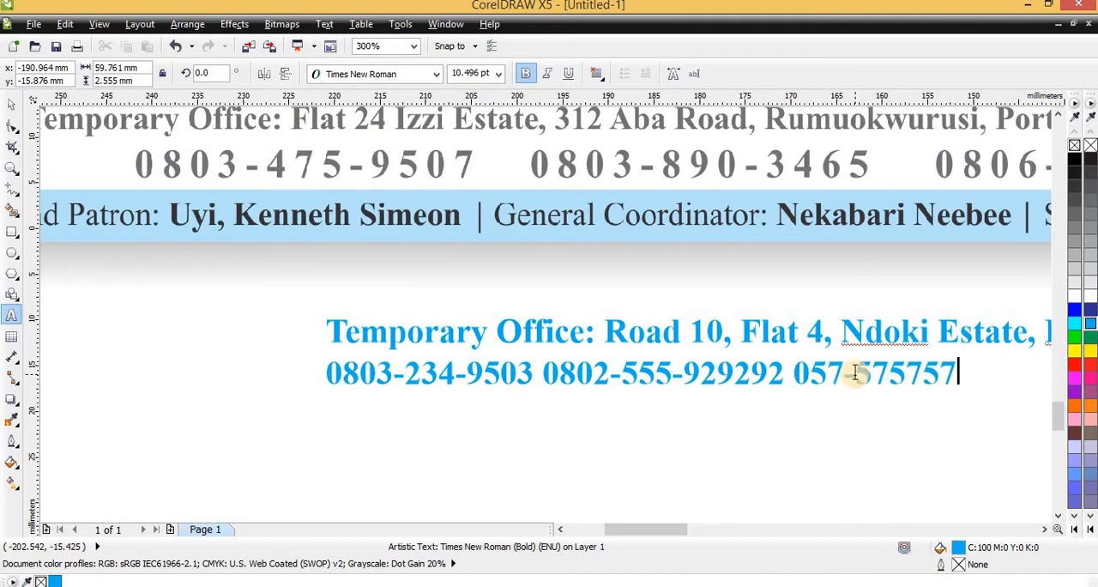
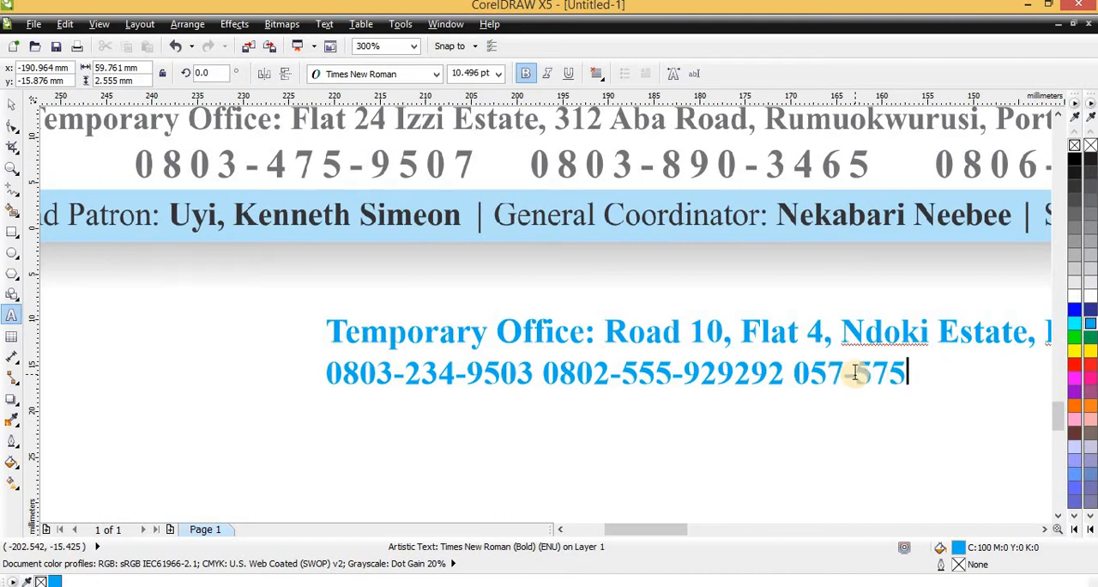
- Complete the third phone number with its middle and last digit groups, separated by hyphens
{"action": "key", "text": "ctrl+space"}
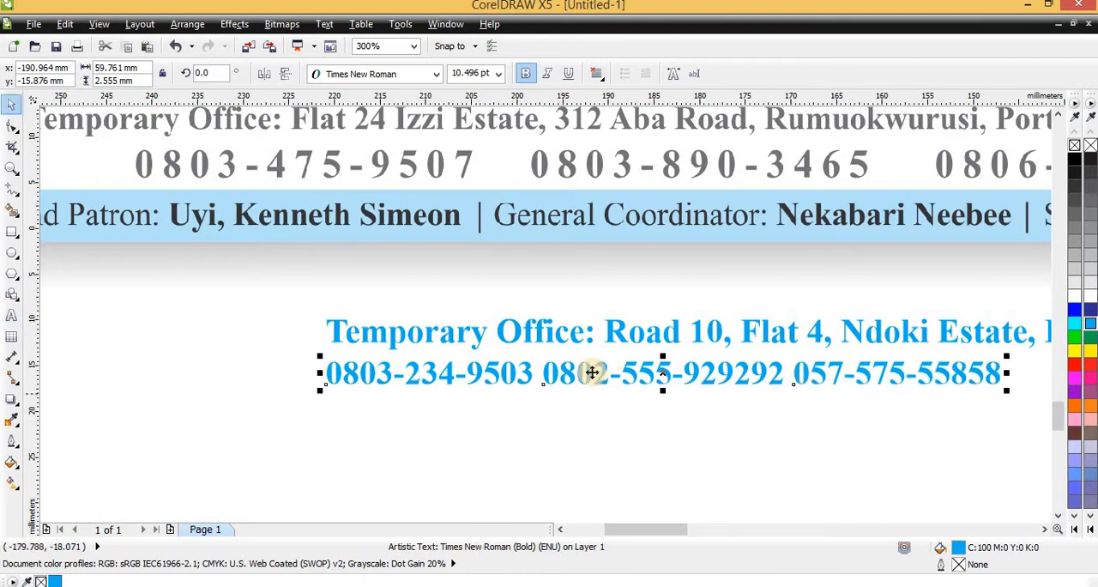
- Move the phone line towards the middle beneath the address and enlarge it proportionally to about 83.4 mm wide
{"action": "scroll", "coordinate": [592, 372], "scroll_direction": "down", "scroll_amount": 1}
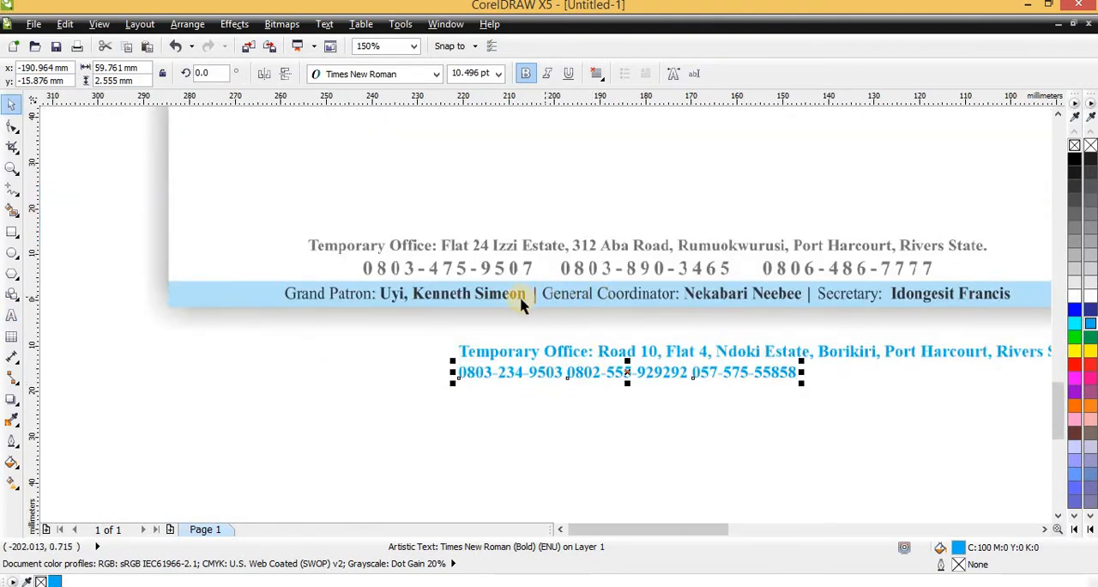
{"action": "left_click_drag", "start_coordinate": [553, 371], "coordinate": [620, 373]}
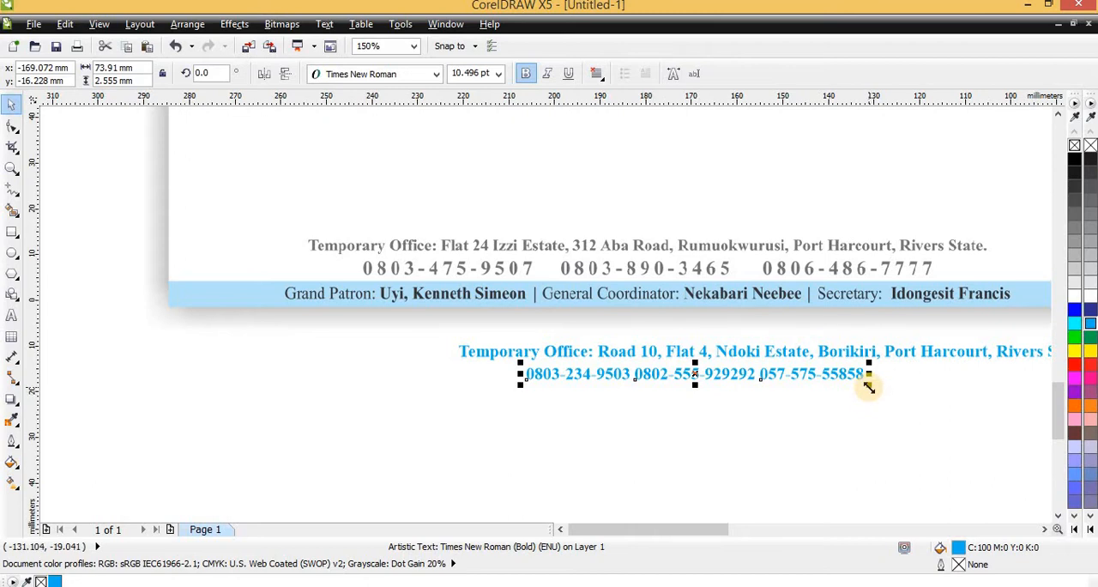
{"action": "left_click_drag", "start_coordinate": [869, 386], "coordinate": [911, 408]}
{"action": "scroll", "coordinate": [485, 391], "scroll_direction": "down", "scroll_amount": 2}
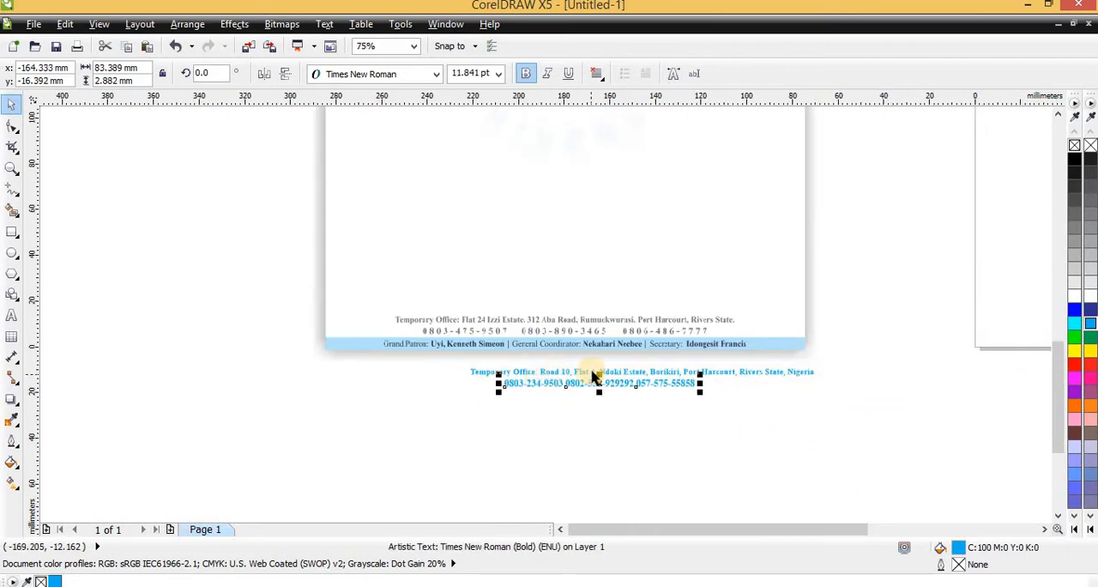
- Widen the phone line's character spacing with the Shape tool until the line is about 171 mm wide
{"action": "scroll", "coordinate": [583, 382], "scroll_direction": "up", "scroll_amount": 2}
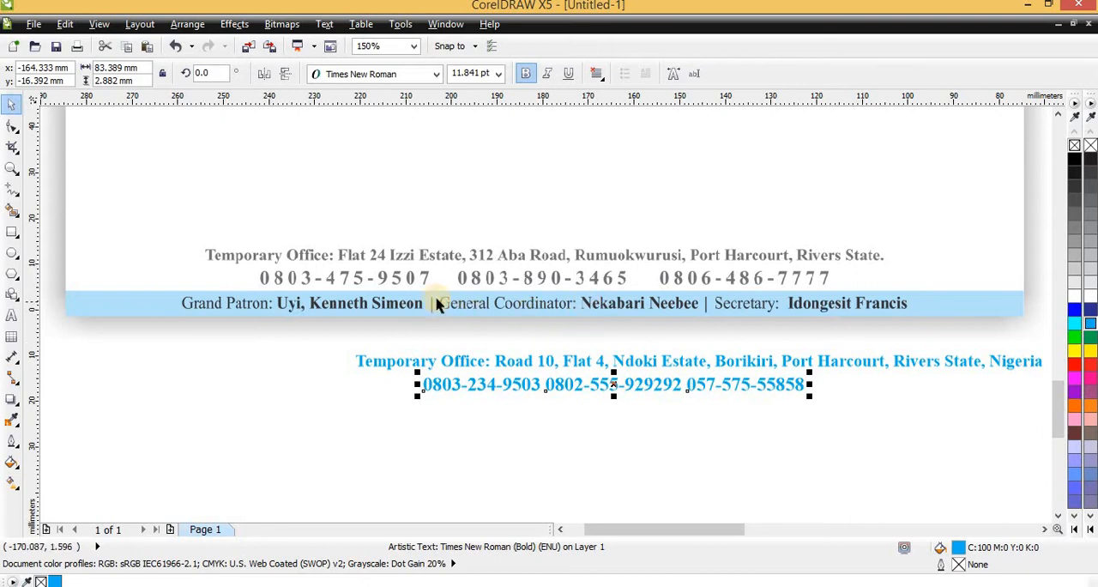
{"action": "left_click", "coordinate": [13, 126]}
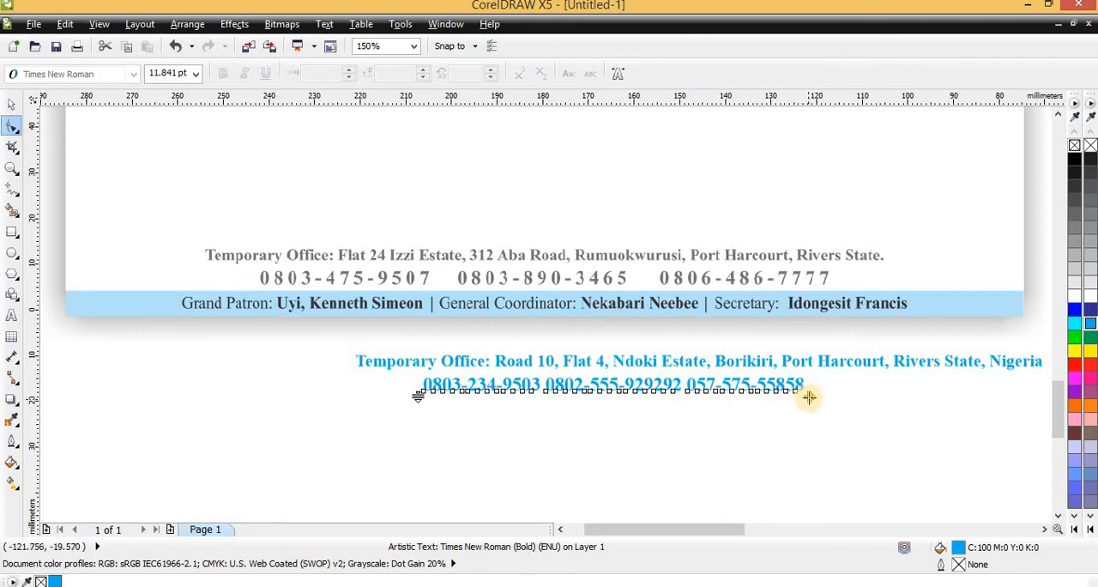
{"action": "left_click_drag", "start_coordinate": [808, 397], "coordinate": [984, 445]}
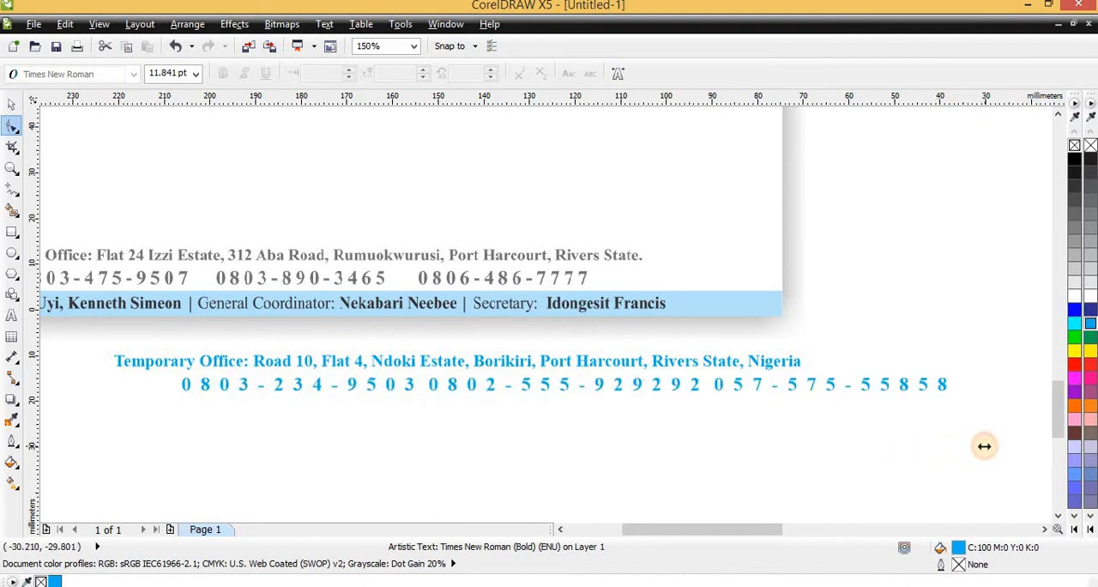
{"action": "left_click_drag", "start_coordinate": [984, 445], "coordinate": [1004, 446]}
{"action": "scroll", "coordinate": [685, 433], "scroll_direction": "down", "scroll_amount": 2}
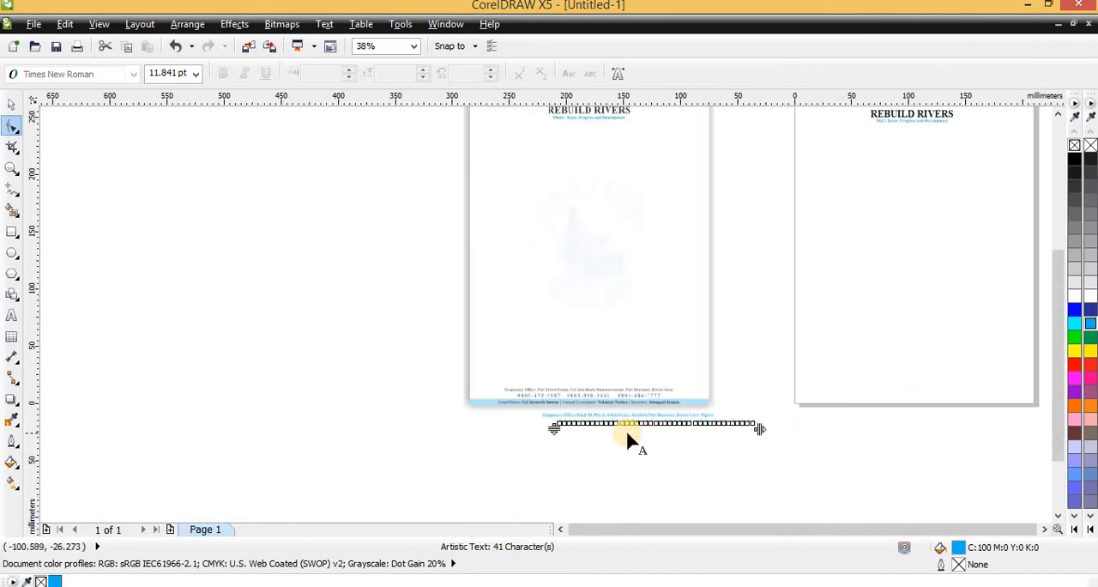
- Move the spaced-out phone line below the address line, centred at about x -162.7 mm, y -20.1 mm
{"action": "key", "text": "space"}
{"action": "scroll", "coordinate": [637, 421], "scroll_direction": "up", "scroll_amount": 2}
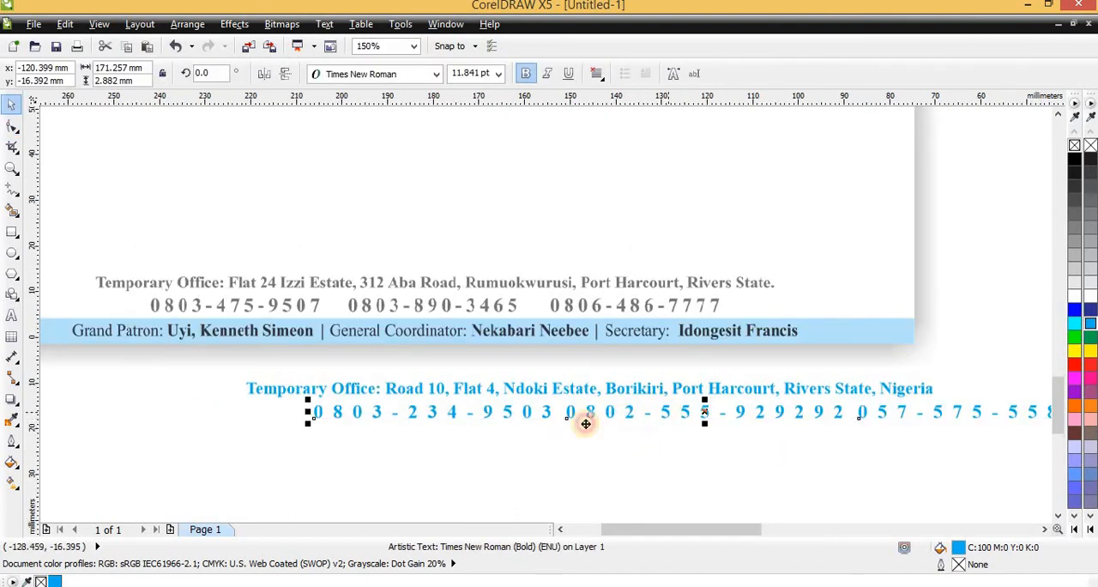
{"action": "left_click_drag", "start_coordinate": [586, 423], "coordinate": [475, 429]}
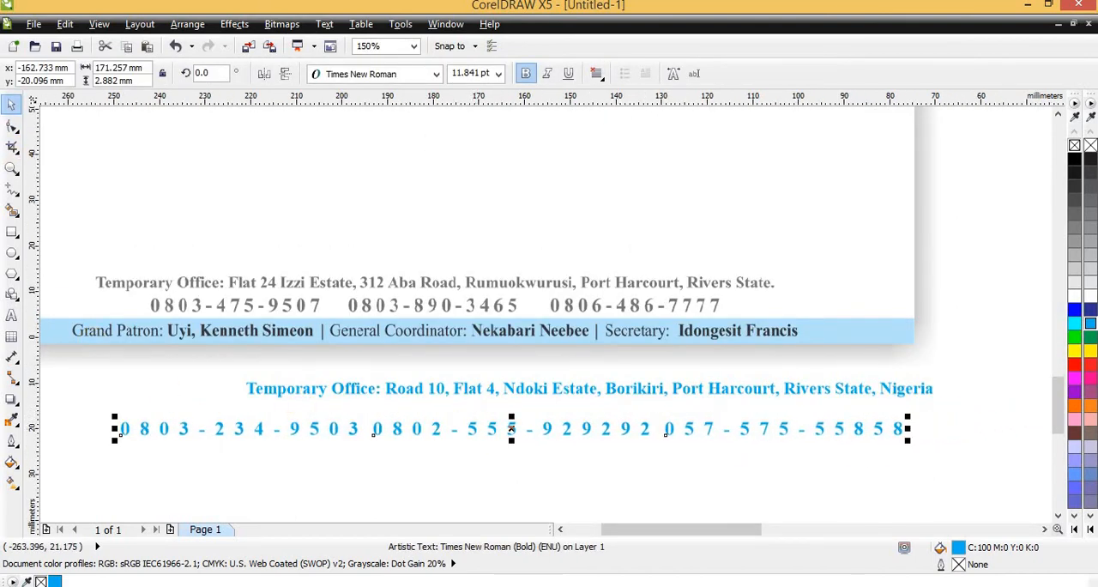
- Adjust the phone line's character spacing with the Shape tool so the whole line is about 115 mm wide
{"action": "left_click", "coordinate": [12, 126]}
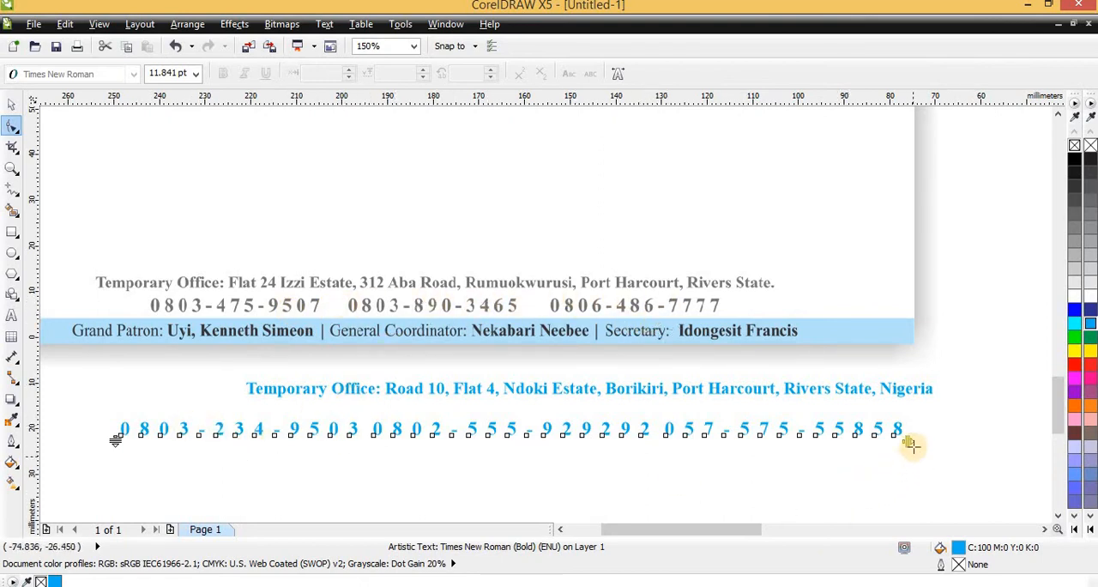
{"action": "left_click_drag", "start_coordinate": [909, 441], "coordinate": [1035, 448]}
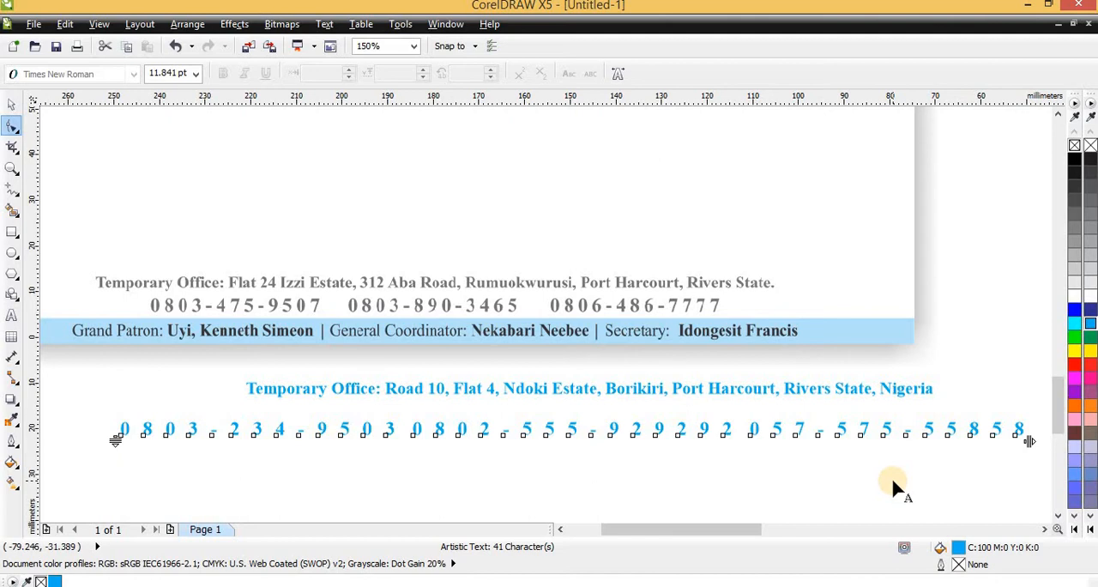
{"action": "left_click_drag", "start_coordinate": [1029, 440], "coordinate": [603, 456]}
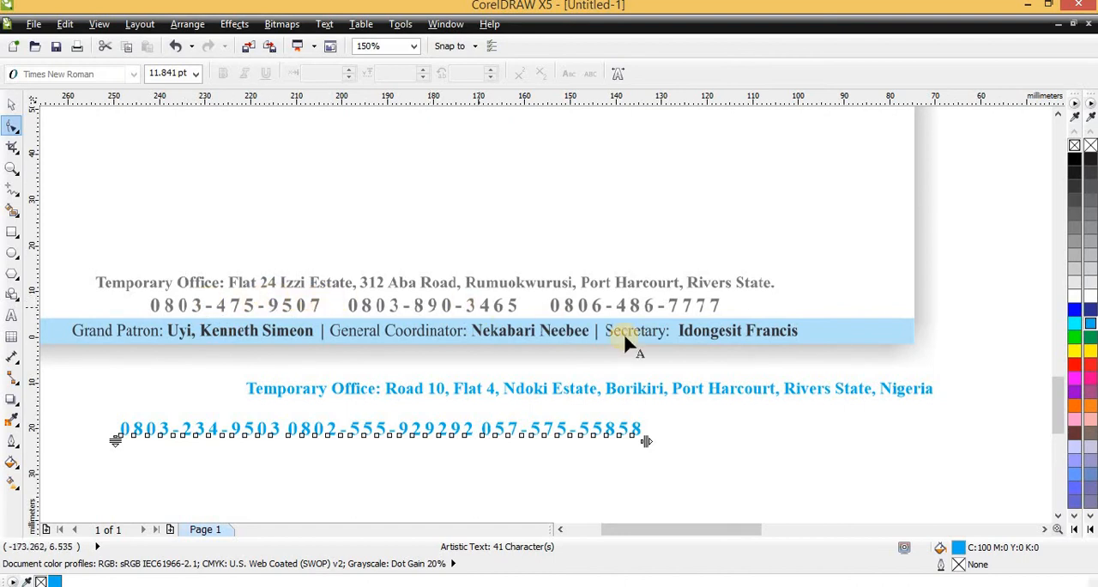
- Widen only the word spacing of the phone line to separate the three phone numbers, at about 128 mm total width
{"action": "left_click_drag", "start_coordinate": [645, 444], "coordinate": [845, 447]}
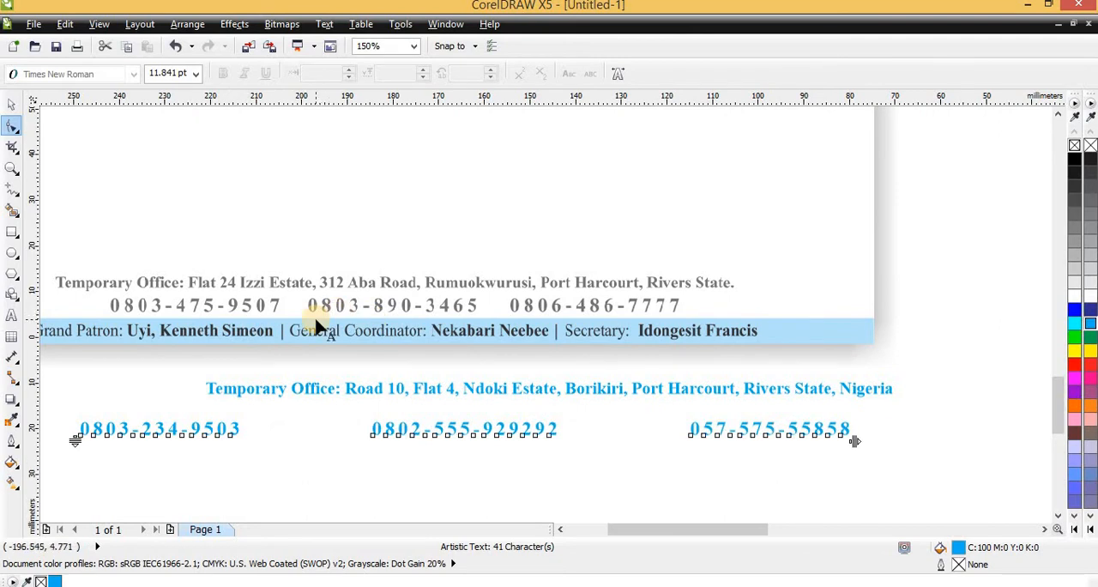
{"action": "key", "text": "space"}
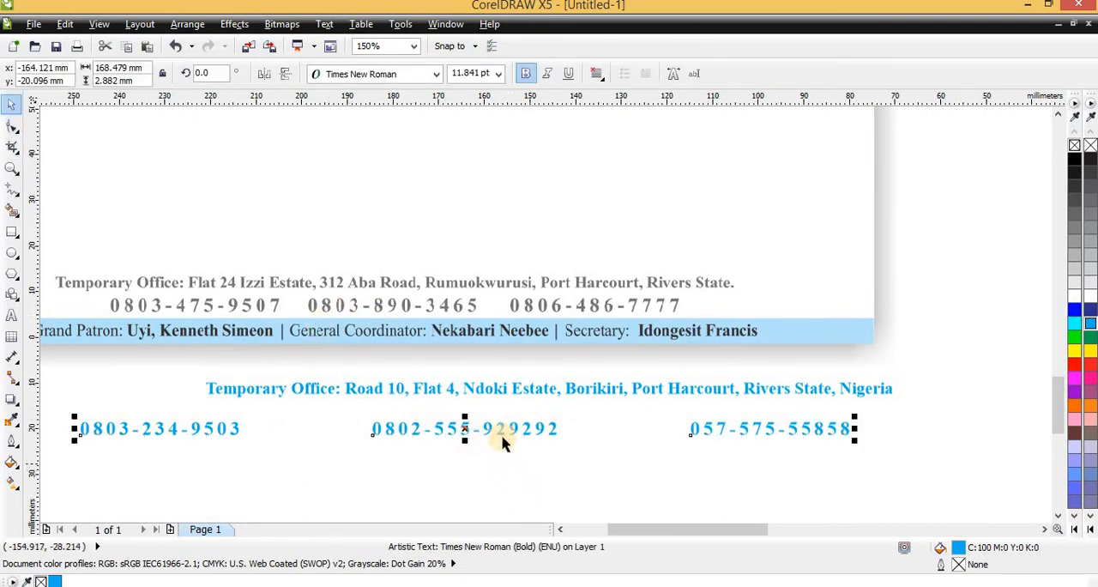
{"action": "left_click", "coordinate": [522, 426]}
{"action": "left_click", "coordinate": [12, 126]}
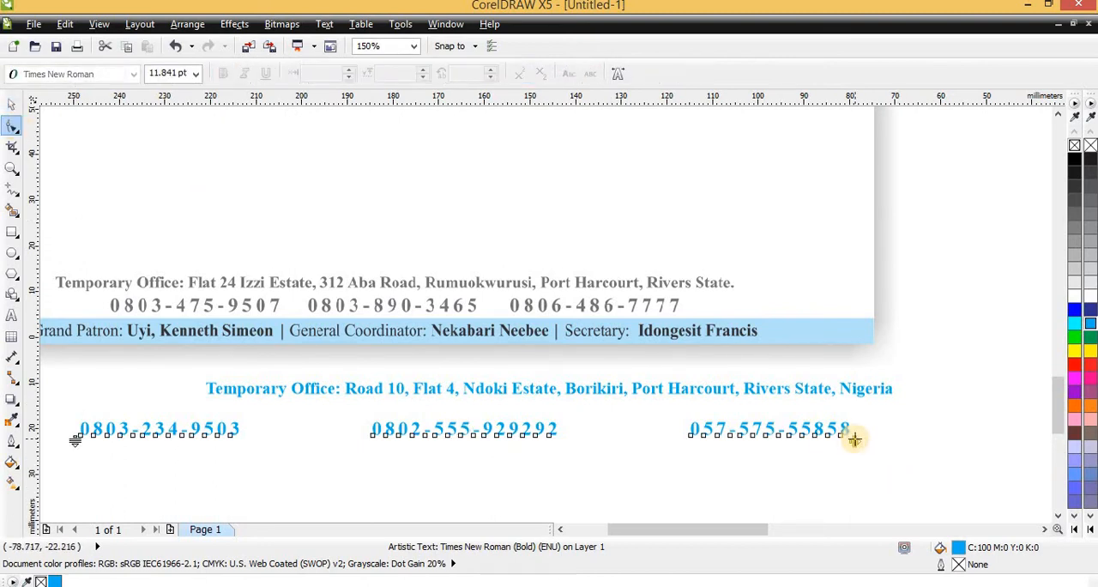
{"action": "left_click_drag", "start_coordinate": [854, 439], "coordinate": [659, 485]}
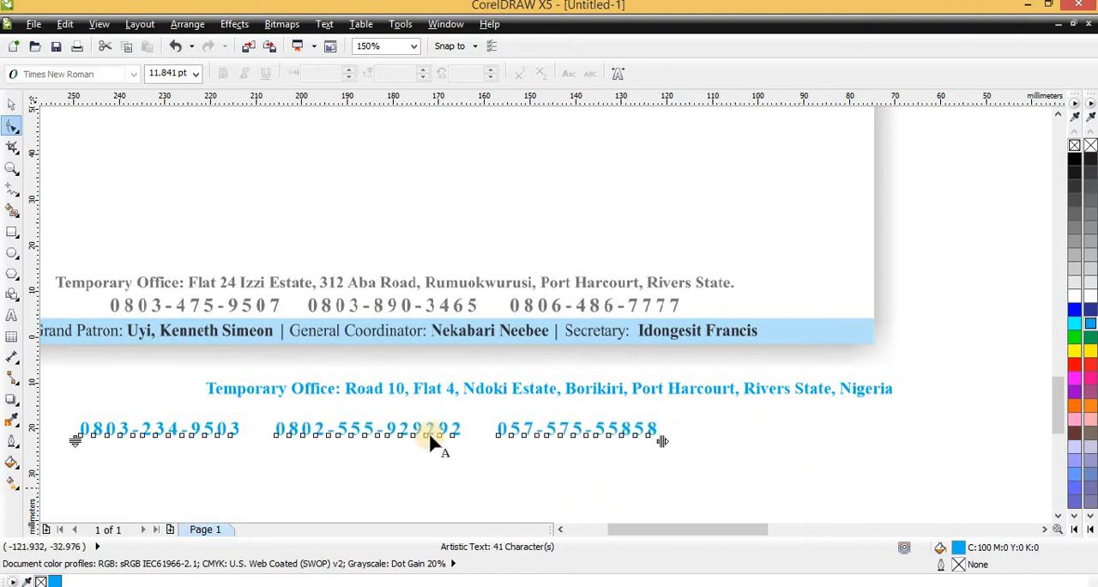
- Try adjusting the line spacing of the phone line with the Shape tool
{"action": "scroll", "coordinate": [433, 431], "scroll_direction": "down", "scroll_amount": 1}
{"action": "scroll", "coordinate": [258, 433], "scroll_direction": "up", "scroll_amount": 2}
{"action": "scroll", "coordinate": [260, 428], "scroll_direction": "up", "scroll_amount": 1}
{"action": "scroll", "coordinate": [322, 380], "scroll_direction": "down", "scroll_amount": 1}
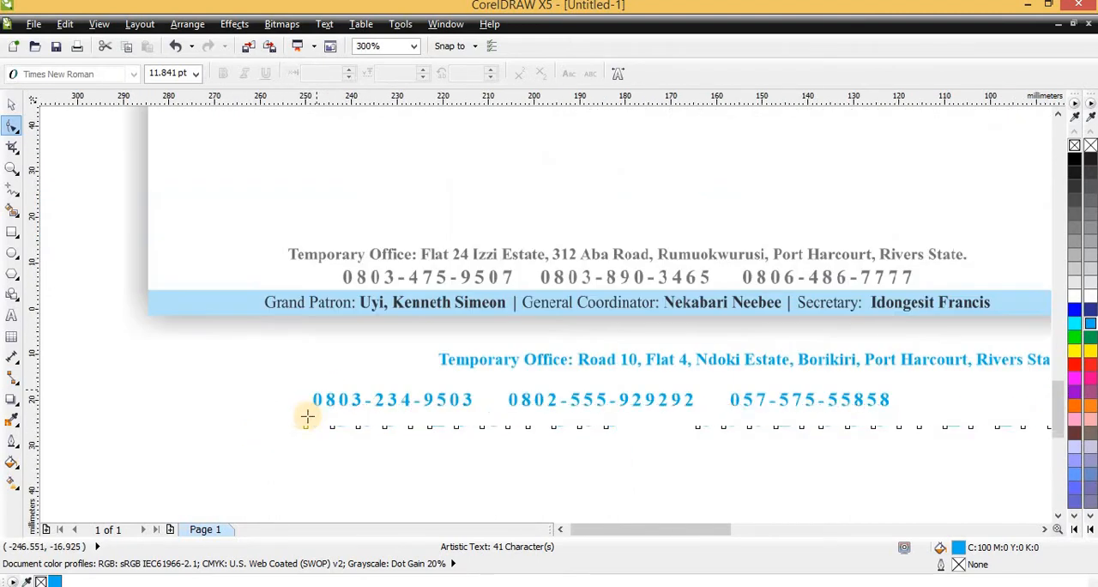
{"action": "left_click_drag", "start_coordinate": [302, 433], "coordinate": [320, 459]}
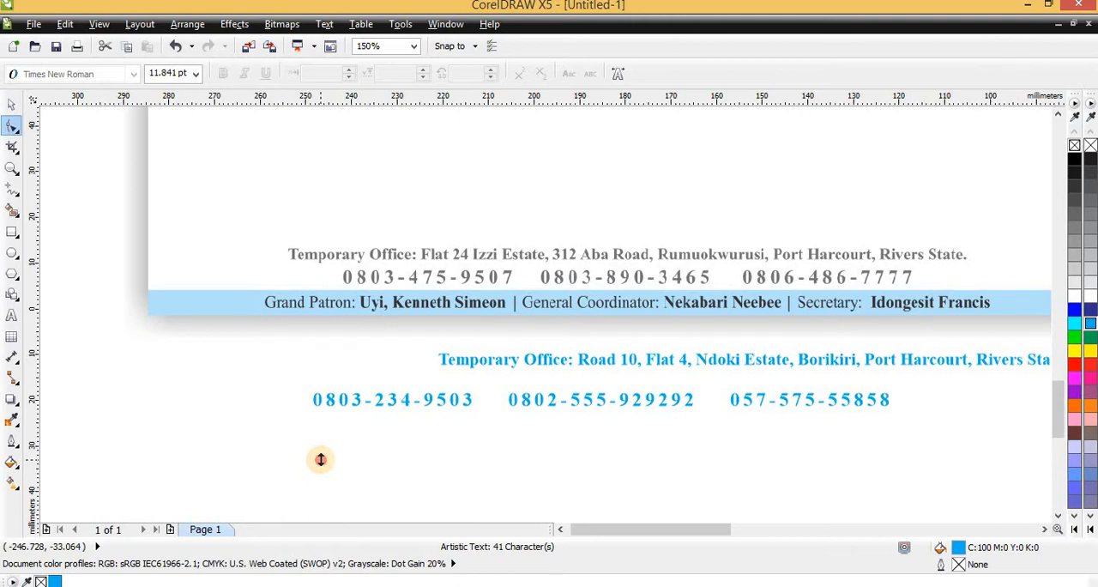
{"action": "left_click_drag", "start_coordinate": [321, 458], "coordinate": [322, 464]}
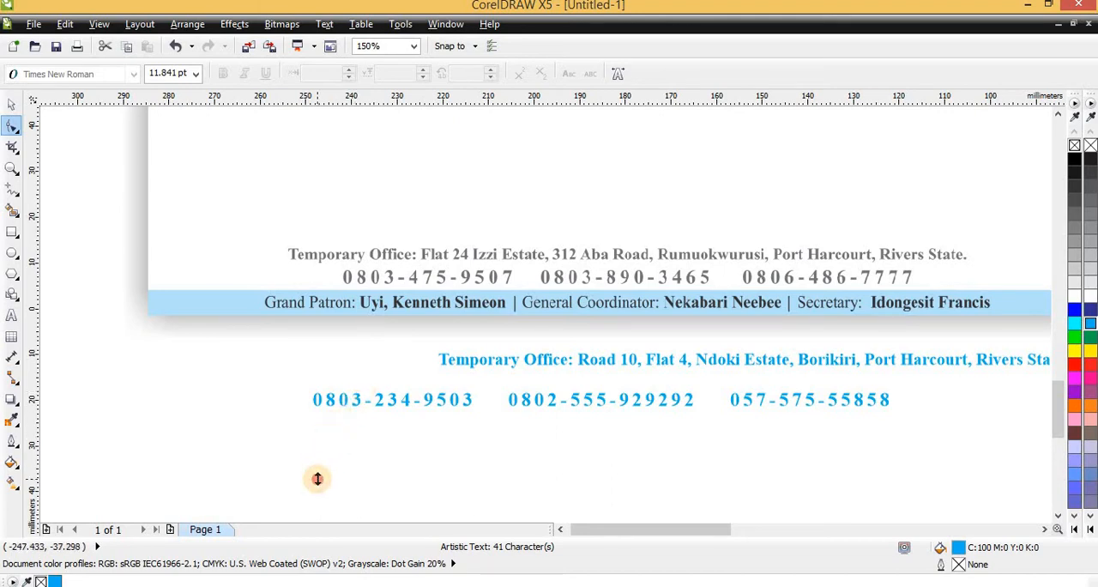
{"action": "left_click", "coordinate": [330, 416]}
{"action": "scroll", "coordinate": [289, 413], "scroll_direction": "down", "scroll_amount": 1}
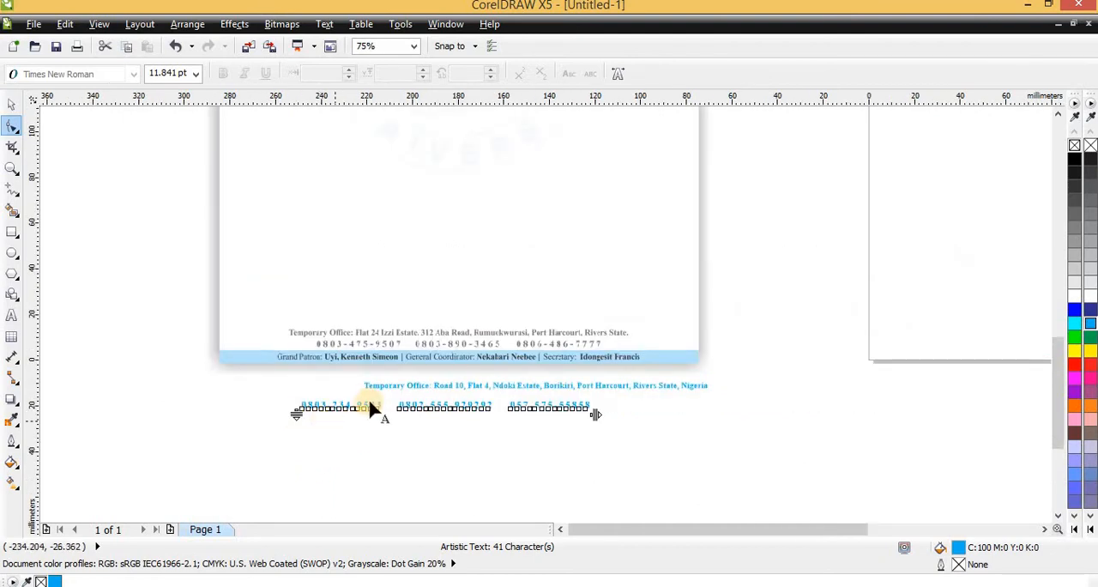
- Widen the word spacing of the phone line slightly further with the Shape tool, to about 129 mm total width
{"action": "scroll", "coordinate": [367, 417], "scroll_direction": "up", "scroll_amount": 1}
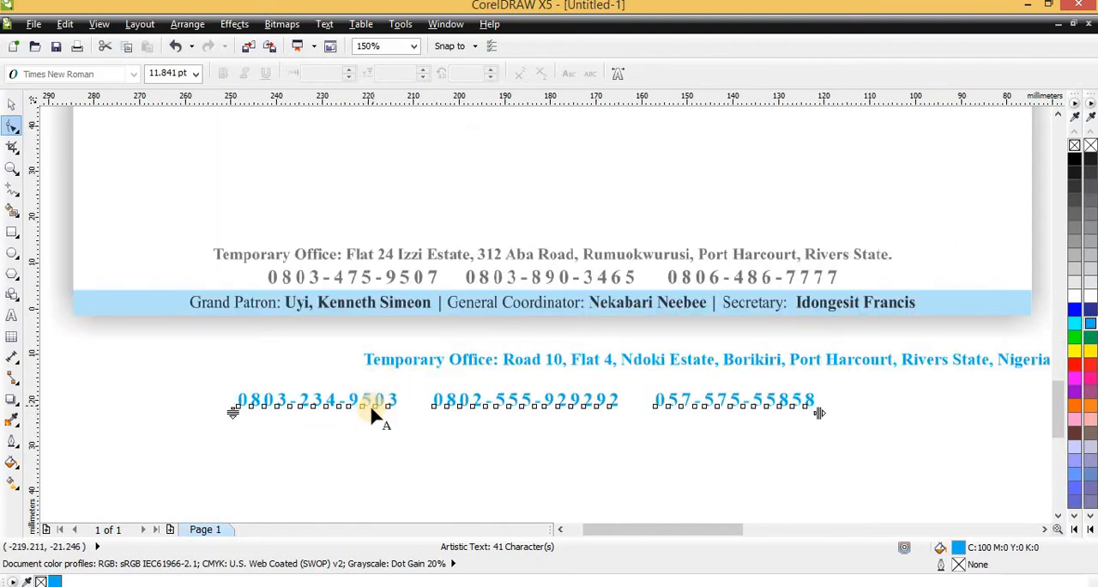
{"action": "scroll", "coordinate": [374, 419], "scroll_direction": "down", "scroll_amount": 1}
{"action": "scroll", "coordinate": [375, 422], "scroll_direction": "up", "scroll_amount": 2}
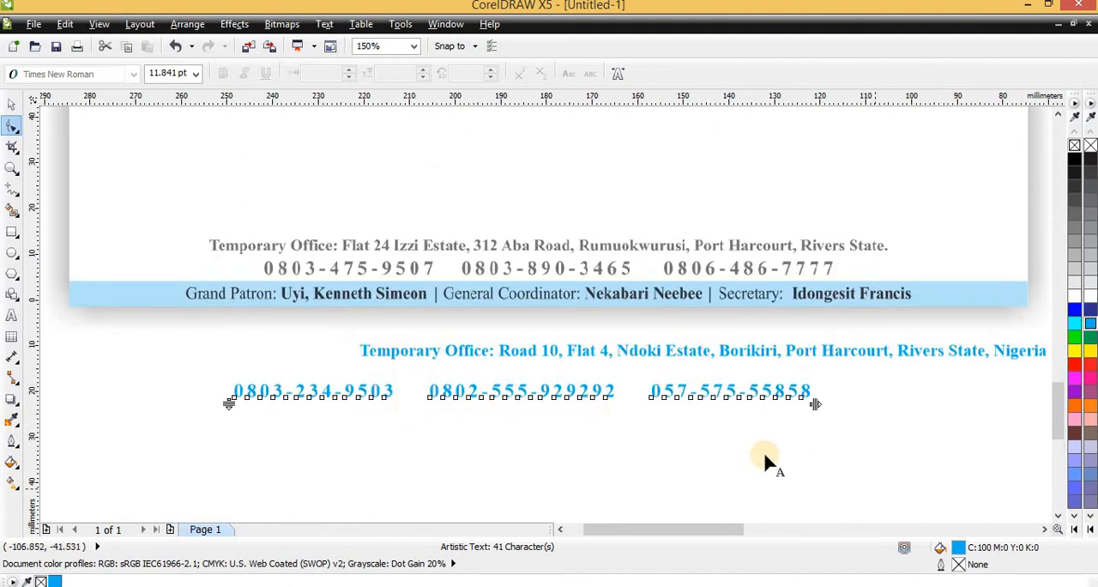
{"action": "mouse_move", "coordinate": [815, 404]}
{"action": "left_mouse_down"}
{"action": "mouse_move", "coordinate": [881, 423]}
{"action": "mouse_move", "coordinate": [807, 417]}
{"action": "mouse_move", "coordinate": [958, 428]}
{"action": "mouse_move", "coordinate": [723, 423]}
{"action": "mouse_move", "coordinate": [823, 415]}
{"action": "left_mouse_up"}
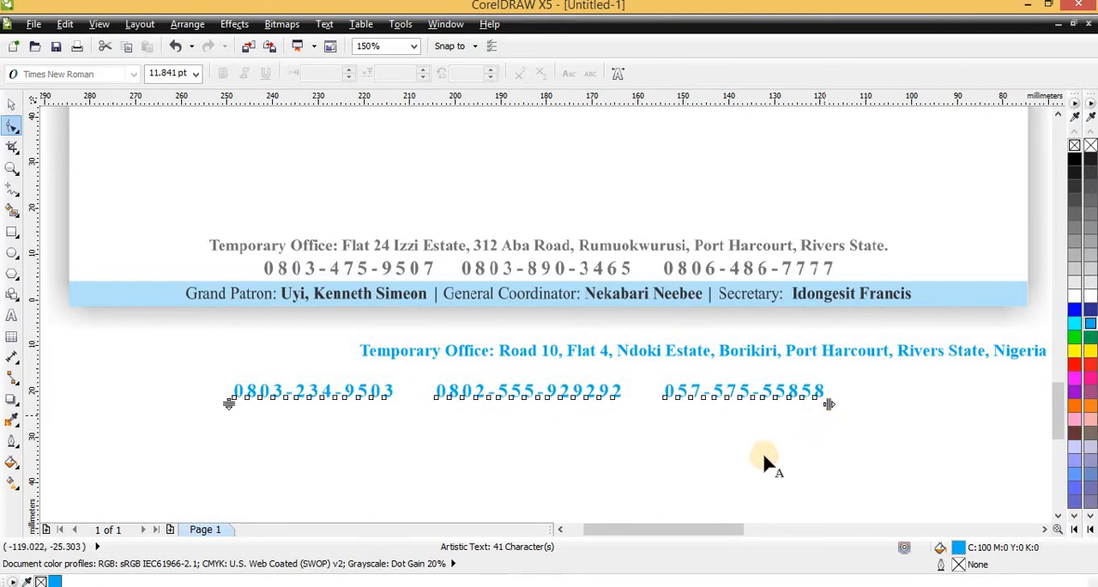
{"action": "key", "text": "space"}
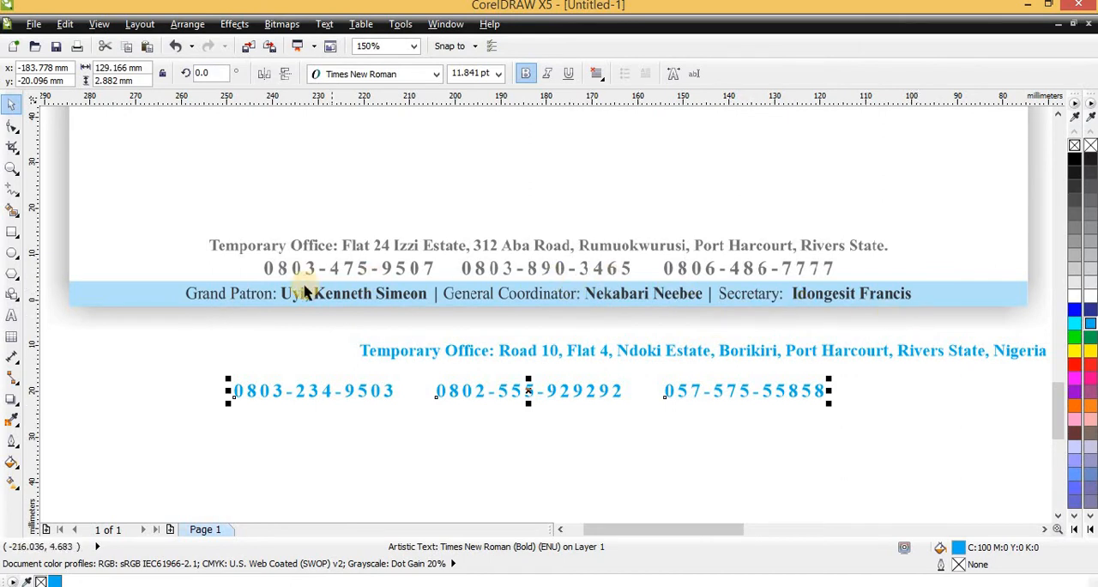
- Move the address and phone lines together onto the blank page's lower area, at about y 22 mm, and centre them on each other
{"action": "scroll", "coordinate": [271, 302], "scroll_direction": "up", "scroll_amount": 1}
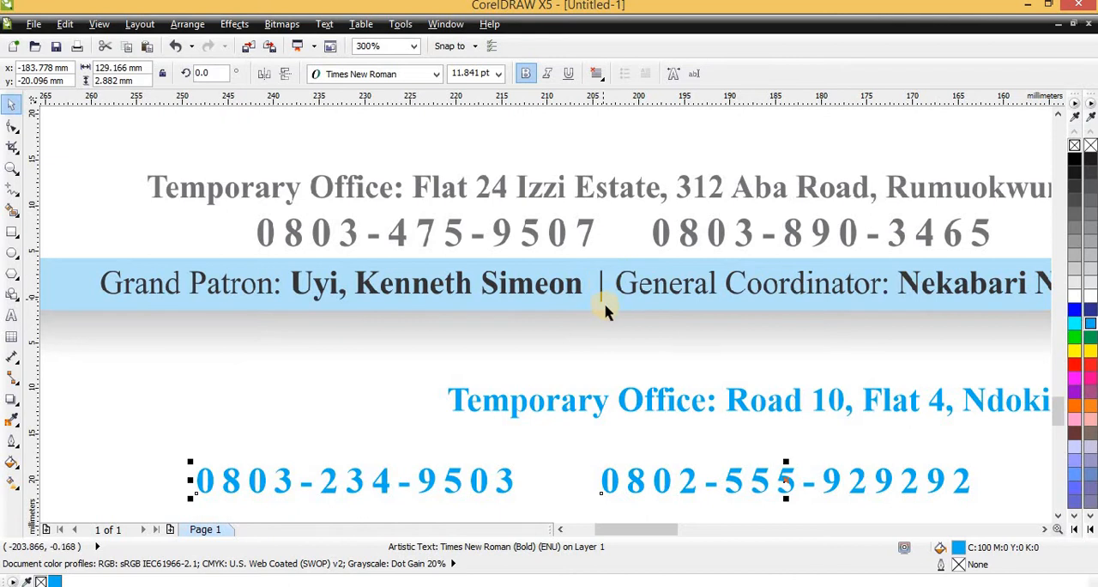
{"action": "scroll", "coordinate": [368, 326], "scroll_direction": "down", "scroll_amount": 3}
{"action": "left_click_drag", "start_coordinate": [632, 437], "coordinate": [305, 331]}
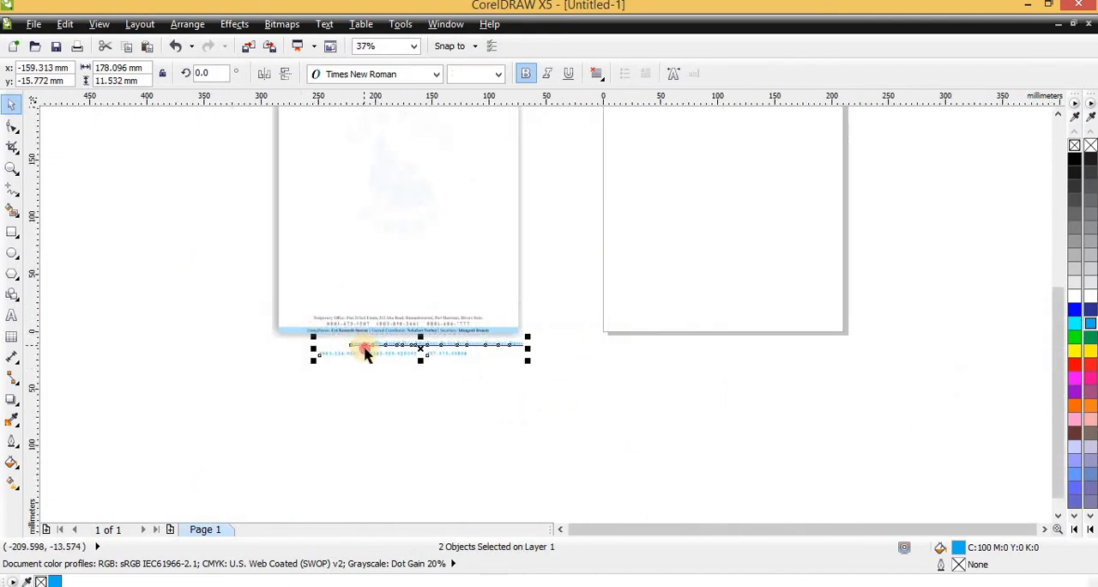
{"action": "left_click_drag", "start_coordinate": [364, 351], "coordinate": [678, 310]}
{"action": "scroll", "coordinate": [682, 341], "scroll_direction": "up", "scroll_amount": 1}
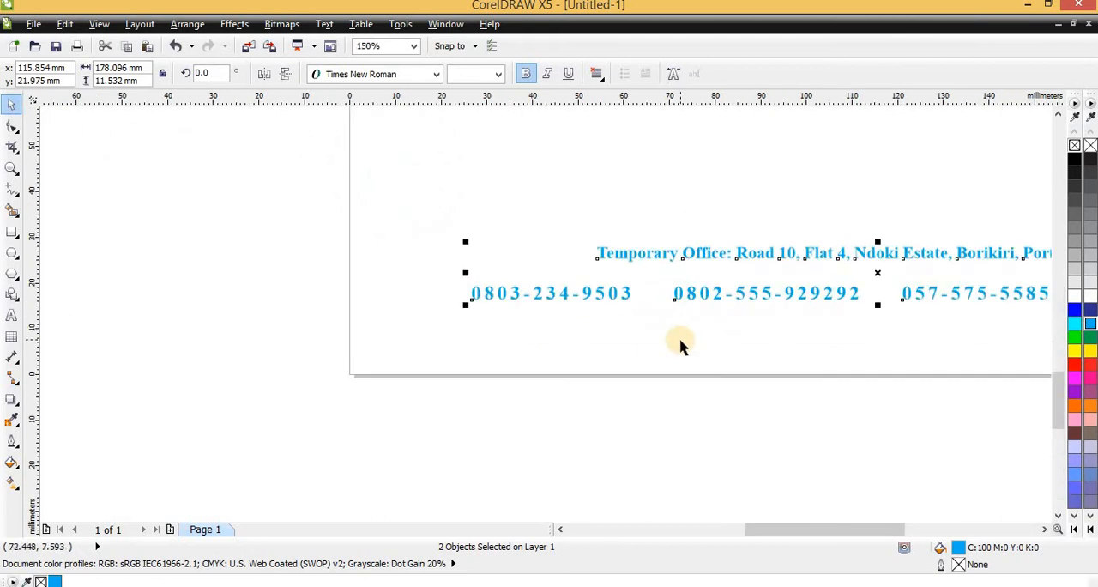
{"action": "key", "text": "c"}
{"action": "scroll", "coordinate": [778, 326], "scroll_direction": "down", "scroll_amount": 1}
{"action": "scroll", "coordinate": [784, 306], "scroll_direction": "up", "scroll_amount": 1}
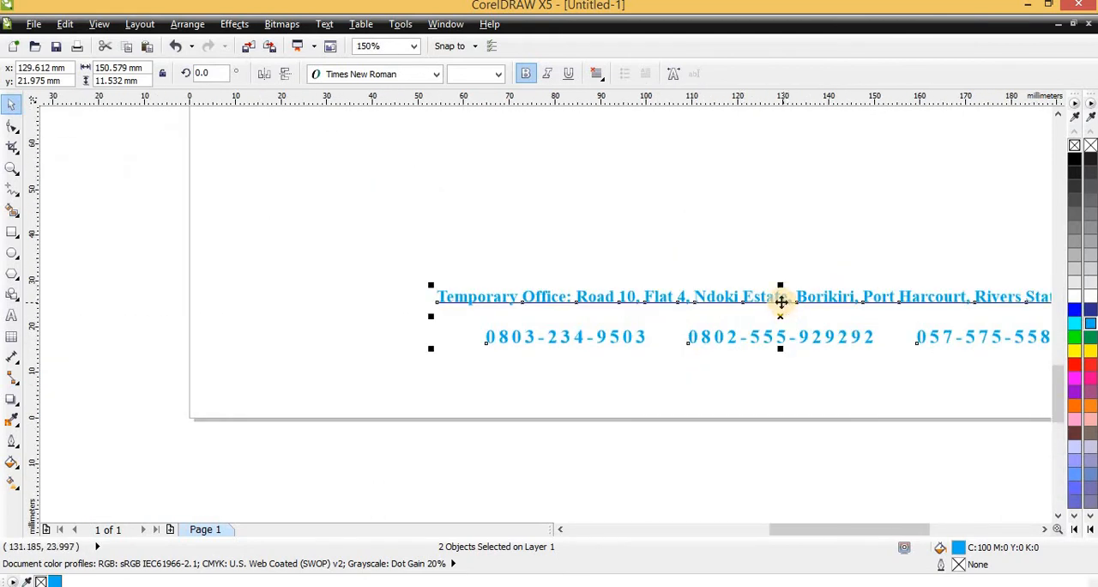
- Centre both footer lines horizontally on the REBUILD RIVERS title at the head of the page and deselect everything
{"action": "scroll", "coordinate": [654, 357], "scroll_direction": "down", "scroll_amount": 3}
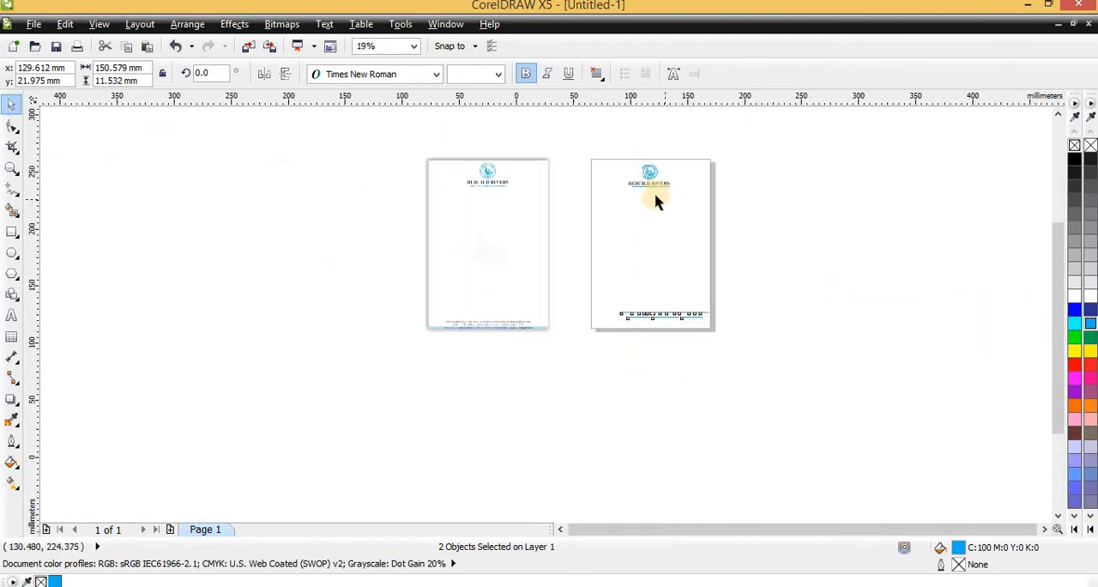
{"action": "scroll", "coordinate": [654, 200], "scroll_direction": "up", "scroll_amount": 2}
{"action": "left_click", "coordinate": [598, 148], "text": "shift"}
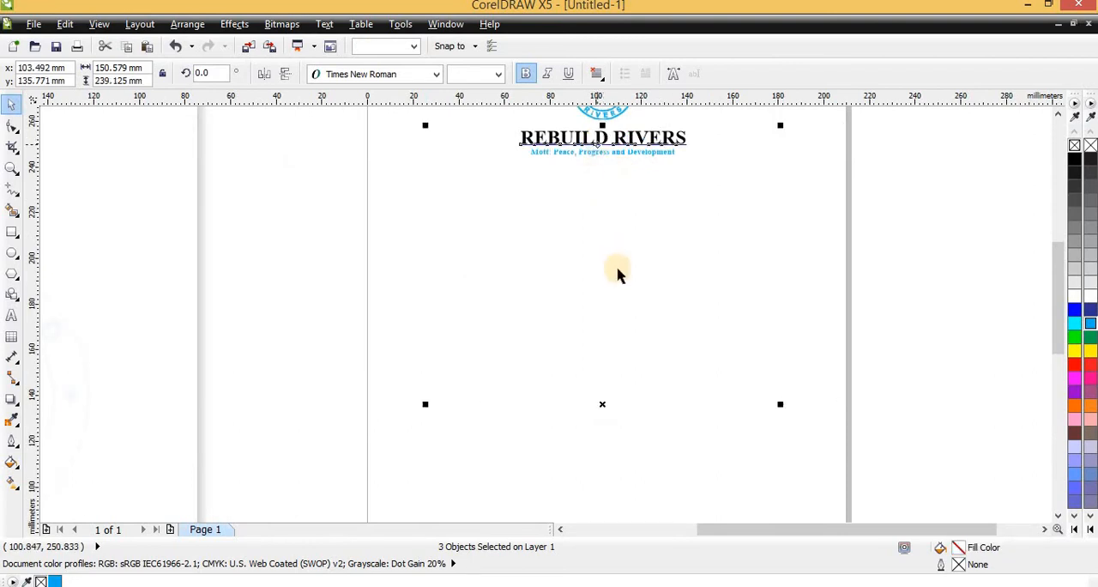
{"action": "scroll", "coordinate": [617, 272], "scroll_direction": "down", "scroll_amount": 2}
{"action": "scroll", "coordinate": [635, 266], "scroll_direction": "up", "scroll_amount": 2}
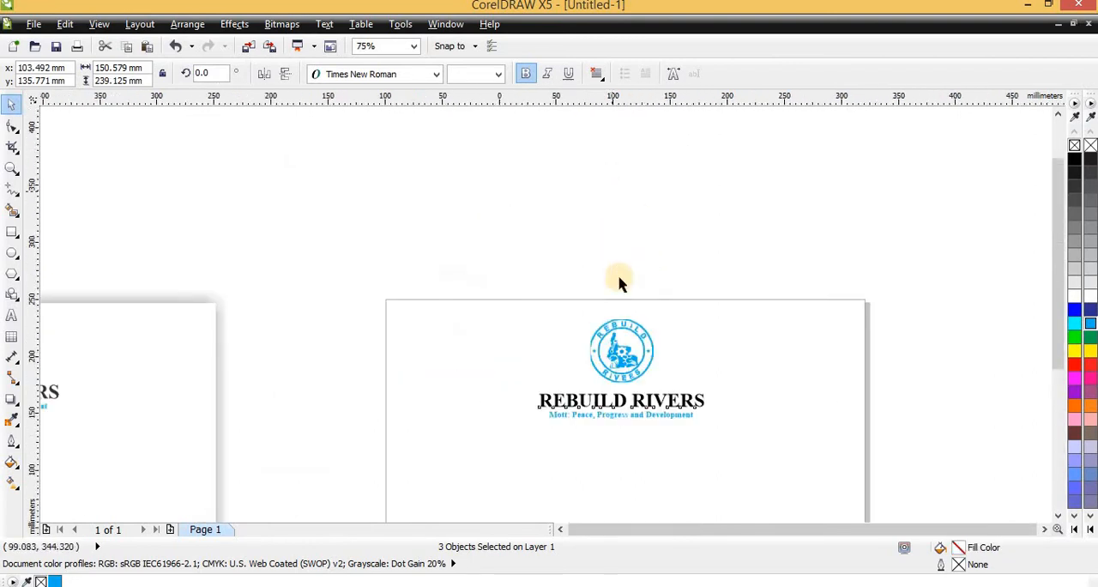
{"action": "scroll", "coordinate": [588, 183], "scroll_direction": "down", "scroll_amount": 3}
{"action": "scroll", "coordinate": [609, 193], "scroll_direction": "up", "scroll_amount": 3}
{"action": "scroll", "coordinate": [609, 193], "scroll_direction": "down", "scroll_amount": 2}
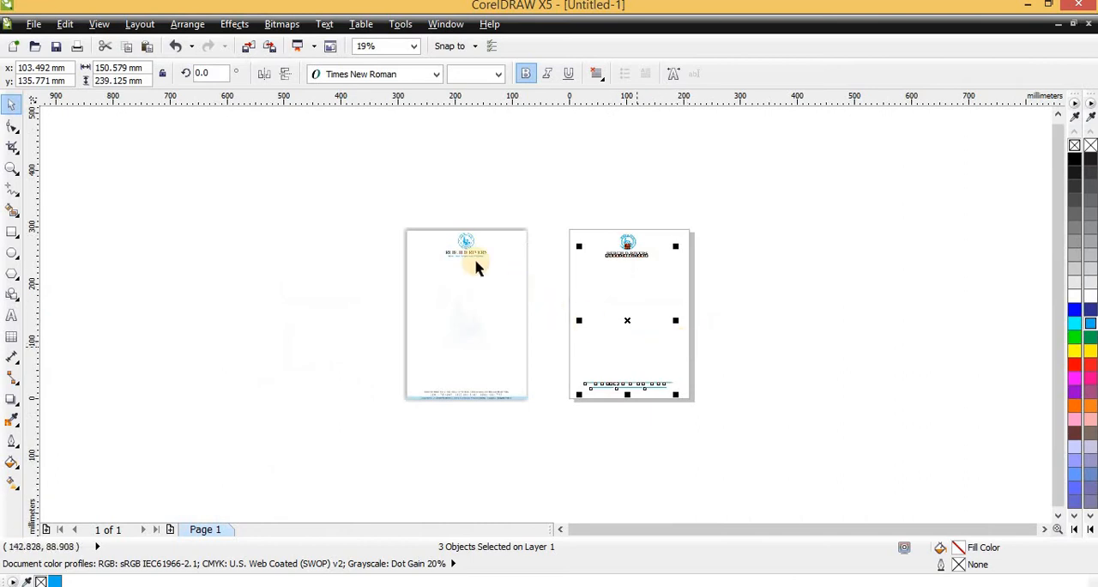
{"action": "left_click", "coordinate": [101, 285]}
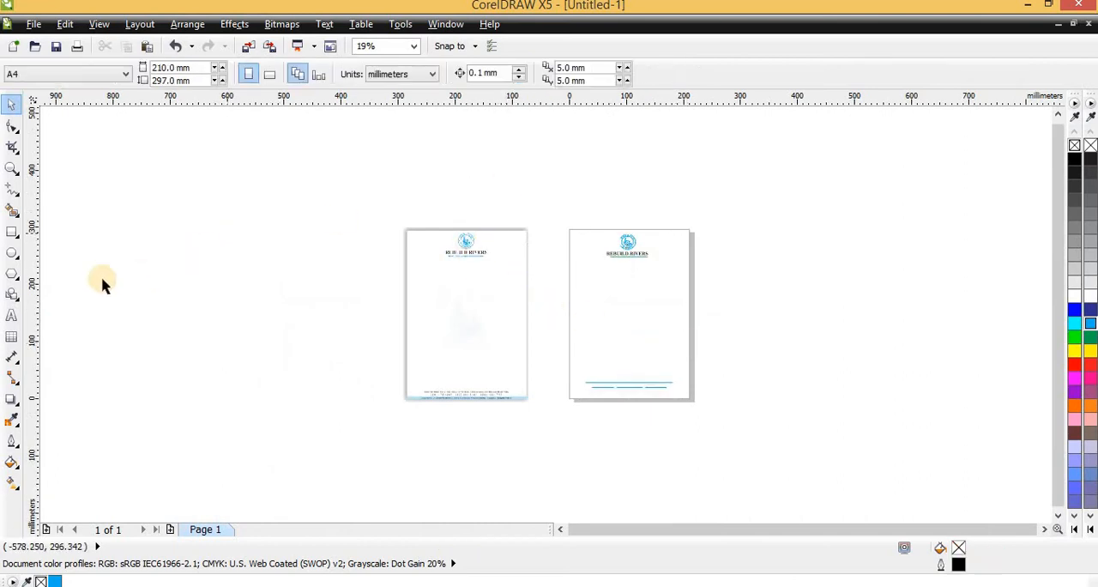
- Add a page-sized rectangle, 210 x 297 mm, around the new letterhead page
{"action": "double_click", "coordinate": [12, 233]}
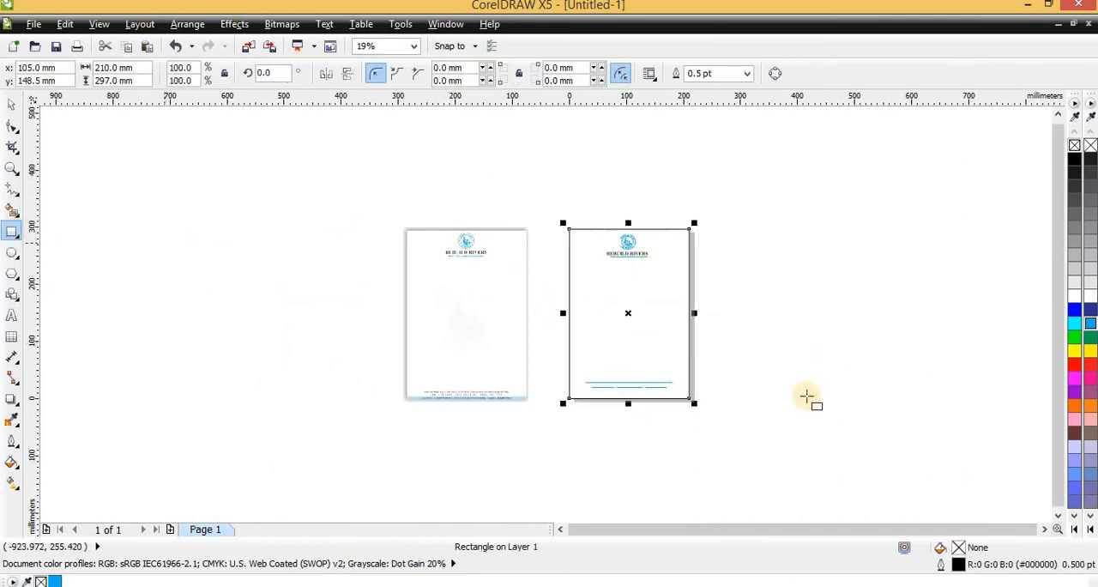
{"action": "scroll", "coordinate": [606, 376], "scroll_direction": "up", "scroll_amount": 4}
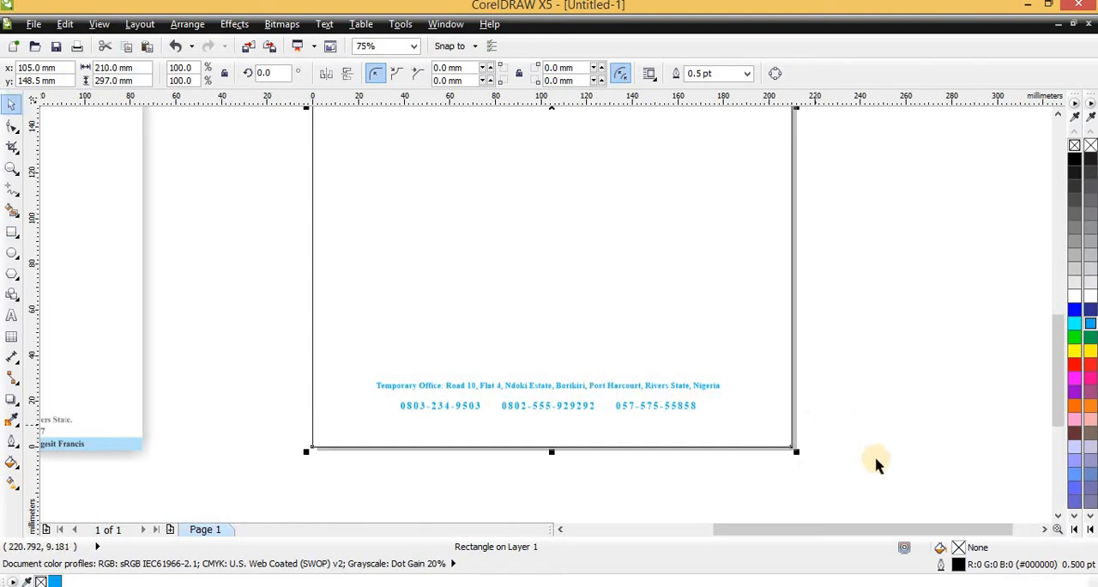
{"action": "key", "text": "space"}
- Move the address and phone lines together closer to the page's lower edge, centred at about x 104.4 mm, y 14.4 mm
{"action": "left_click_drag", "start_coordinate": [875, 459], "coordinate": [304, 343]}
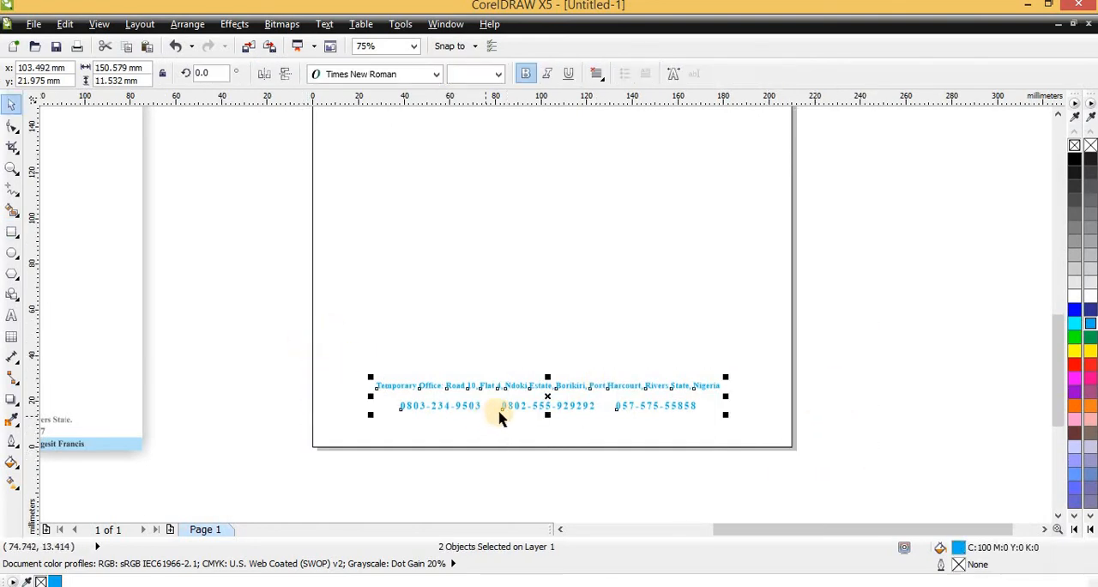
{"action": "scroll", "coordinate": [500, 410], "scroll_direction": "up", "scroll_amount": 2}
{"action": "left_click_drag", "start_coordinate": [627, 367], "coordinate": [631, 404]}
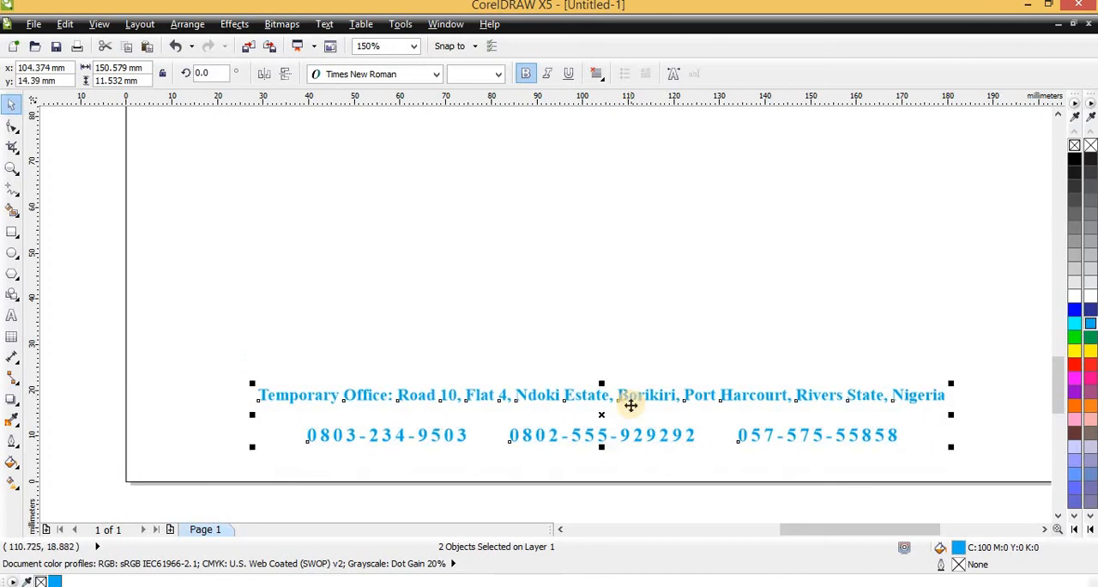
{"action": "scroll", "coordinate": [643, 420], "scroll_direction": "down", "scroll_amount": 2}
{"action": "left_click", "coordinate": [629, 447]}
{"action": "scroll", "coordinate": [624, 433], "scroll_direction": "down", "scroll_amount": 2}
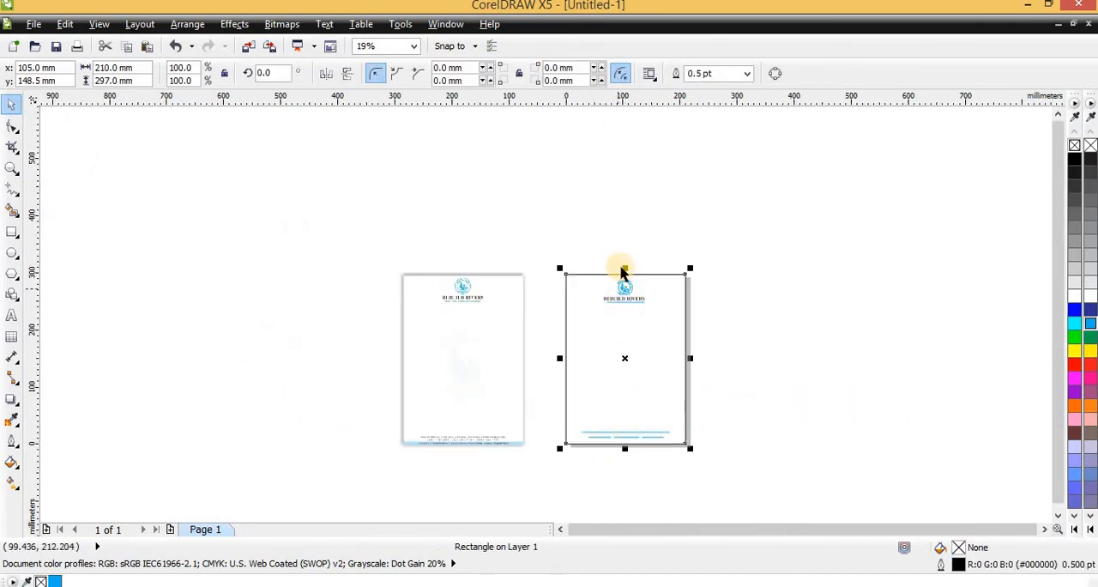
{"action": "left_click_drag", "start_coordinate": [624, 267], "coordinate": [637, 353]}
{"action": "key", "text": "Escape"}
{"action": "scroll", "coordinate": [633, 404], "scroll_direction": "up", "scroll_amount": 2}
{"action": "scroll", "coordinate": [591, 375], "scroll_direction": "down", "scroll_amount": 2}
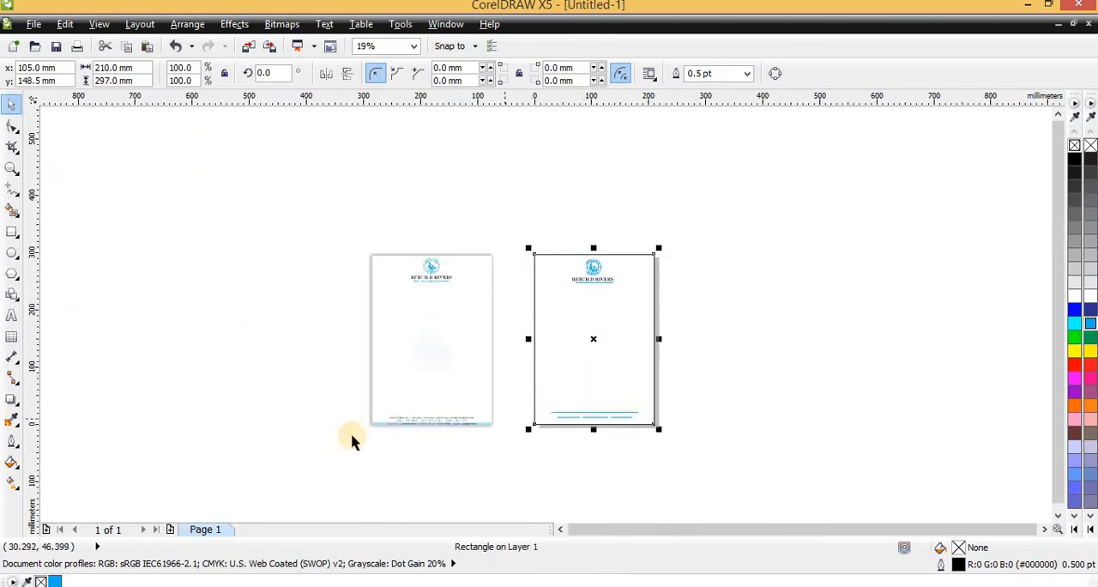
- Shrink the page-sized rectangle from its top edge into a strip about 8.7 mm high along the page's lower edge, like the sample's
{"action": "scroll", "coordinate": [350, 436], "scroll_direction": "up", "scroll_amount": 1}
{"action": "scroll", "coordinate": [647, 412], "scroll_direction": "up", "scroll_amount": 2}
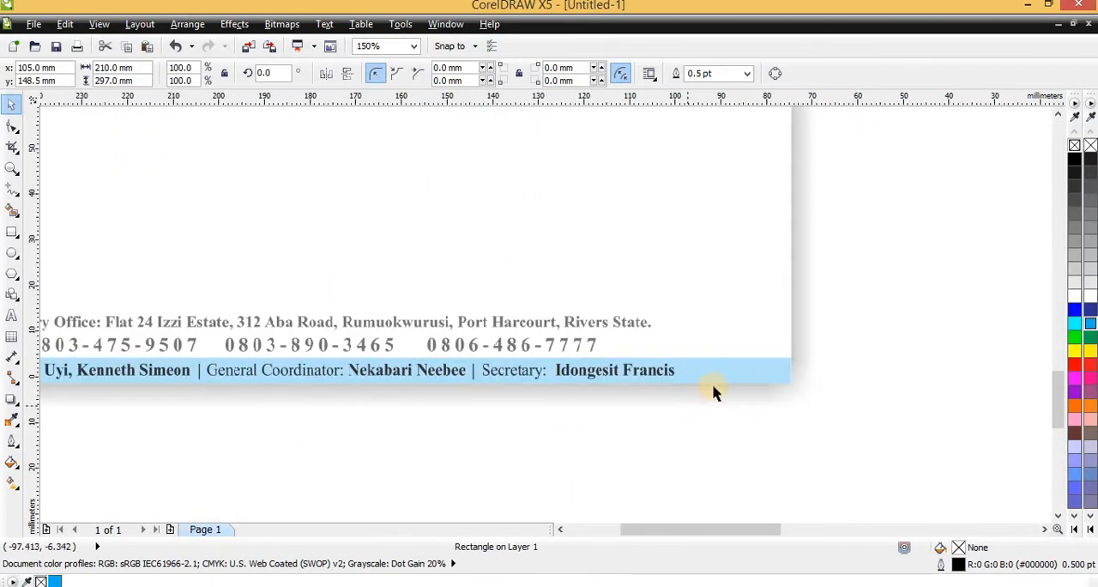
{"action": "scroll", "coordinate": [716, 411], "scroll_direction": "down", "scroll_amount": 4}
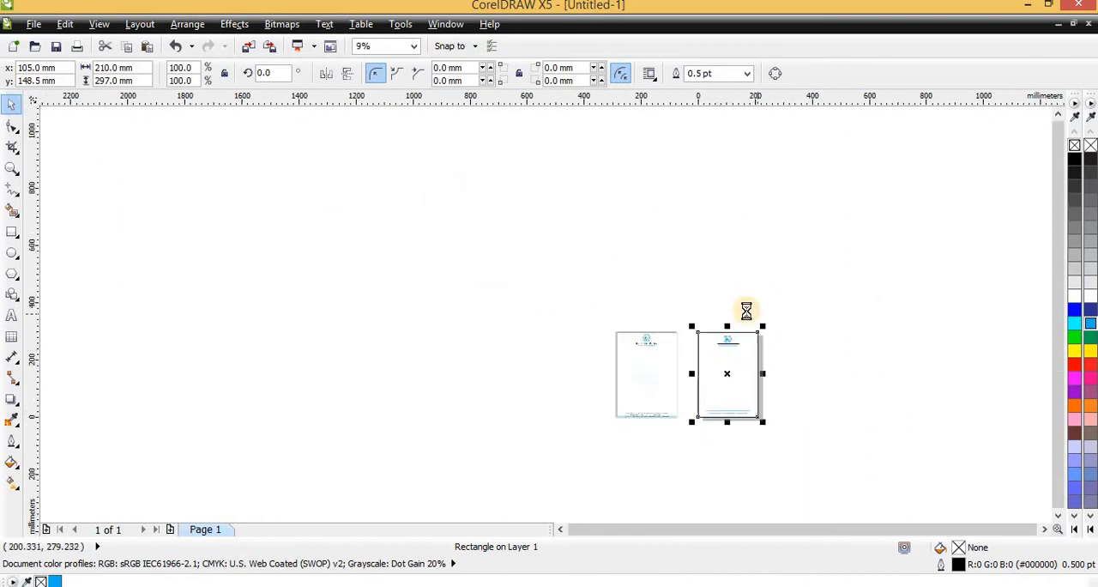
{"action": "scroll", "coordinate": [708, 360], "scroll_direction": "up", "scroll_amount": 2}
{"action": "scroll", "coordinate": [681, 305], "scroll_direction": "down", "scroll_amount": 2}
{"action": "left_click_drag", "start_coordinate": [672, 321], "coordinate": [679, 349]}
{"action": "scroll", "coordinate": [680, 358], "scroll_direction": "up", "scroll_amount": 3}
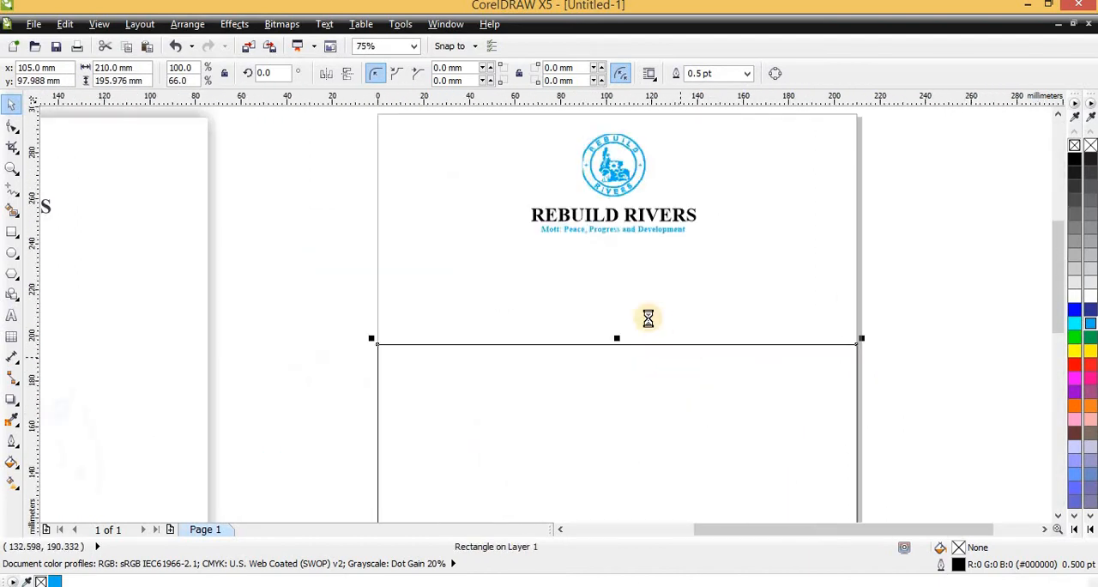
{"action": "scroll", "coordinate": [648, 318], "scroll_direction": "down", "scroll_amount": 2}
{"action": "key", "text": "z"}
{"action": "left_click_drag", "start_coordinate": [572, 250], "coordinate": [746, 458]}
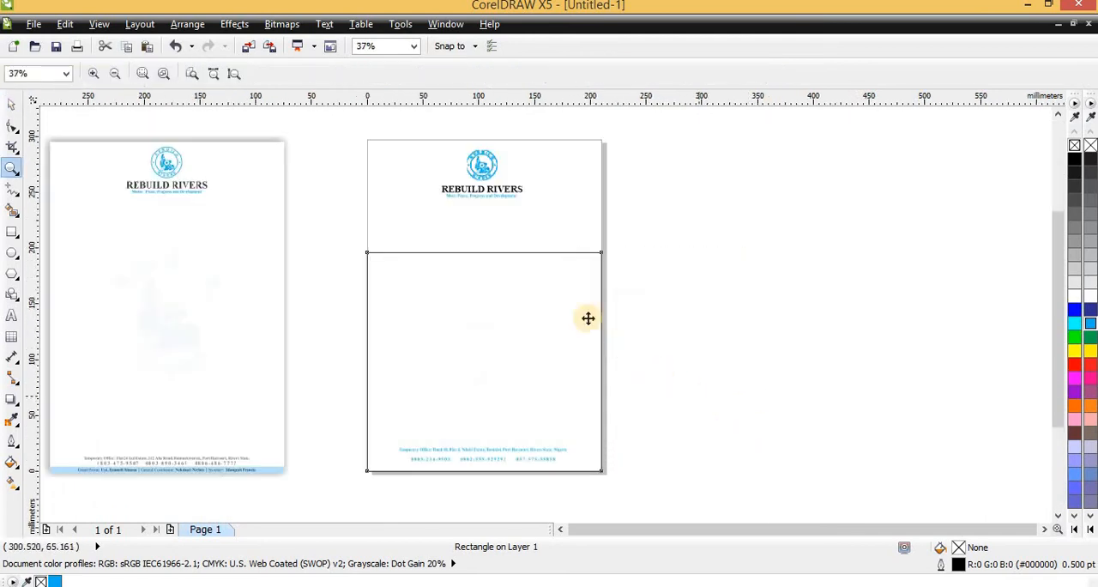
{"action": "key", "text": "space"}
{"action": "left_click_drag", "start_coordinate": [482, 248], "coordinate": [524, 463]}
{"action": "scroll", "coordinate": [522, 460], "scroll_direction": "up", "scroll_amount": 2}
{"action": "scroll", "coordinate": [517, 405], "scroll_direction": "down", "scroll_amount": 2}
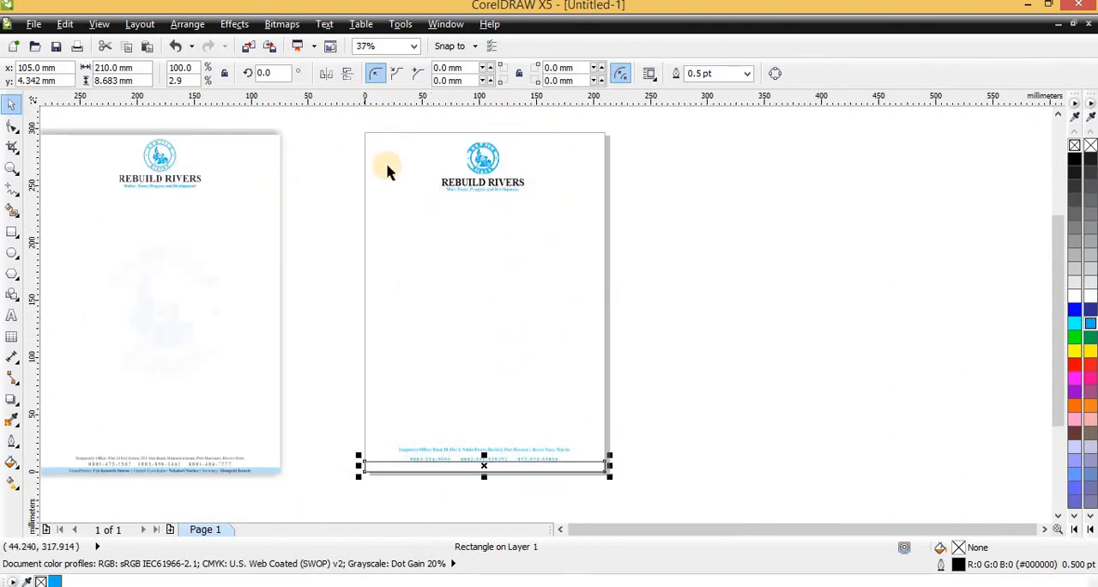
{"action": "left_click", "coordinate": [555, 178]}
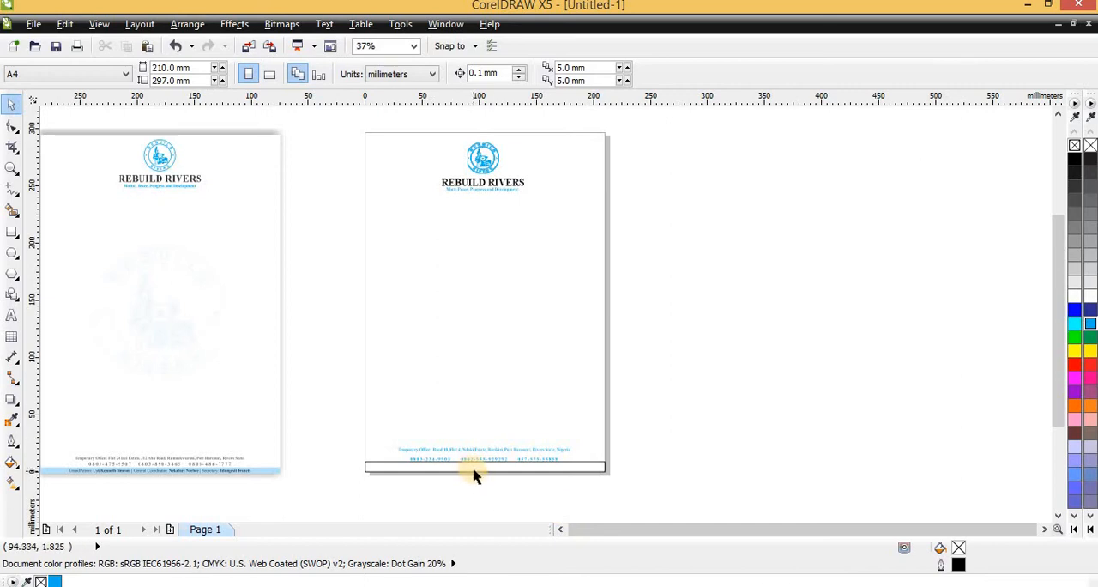
{"action": "scroll", "coordinate": [475, 477], "scroll_direction": "up", "scroll_amount": 1}
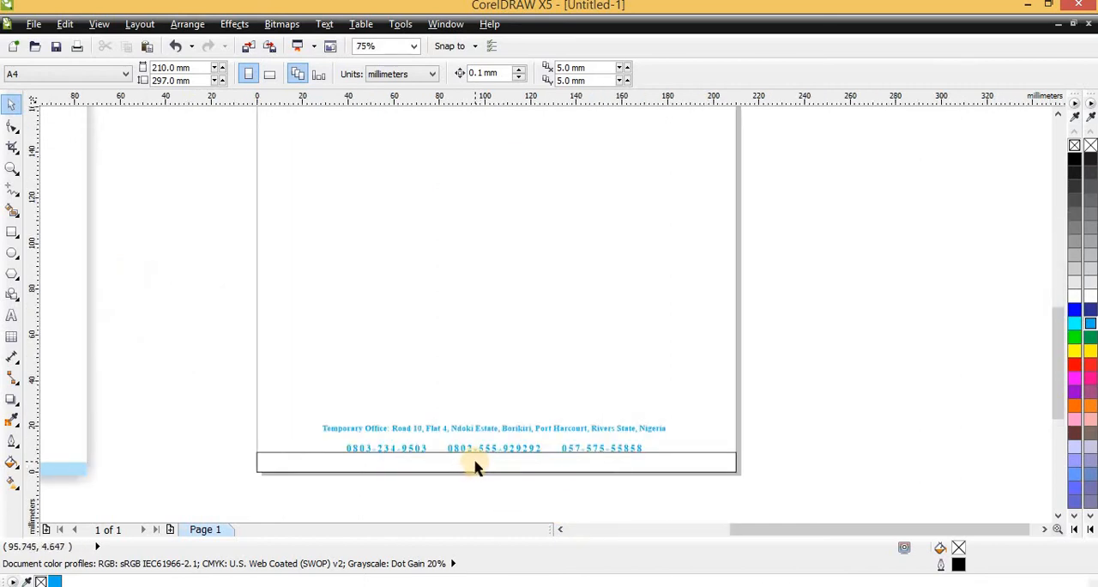
{"action": "scroll", "coordinate": [477, 465], "scroll_direction": "down", "scroll_amount": 1}
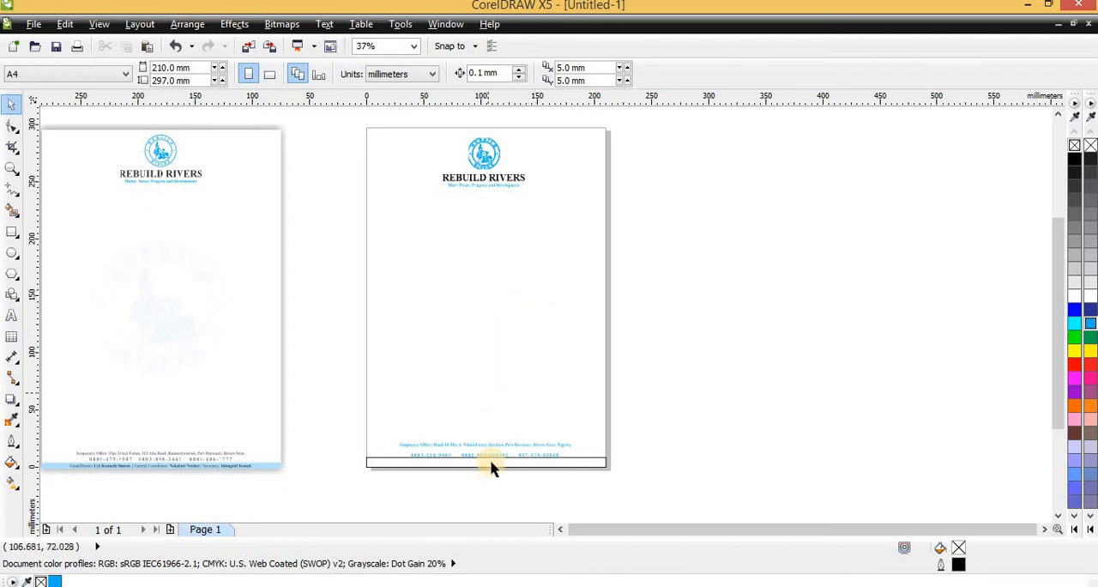
{"action": "scroll", "coordinate": [501, 463], "scroll_direction": "up", "scroll_amount": 2}
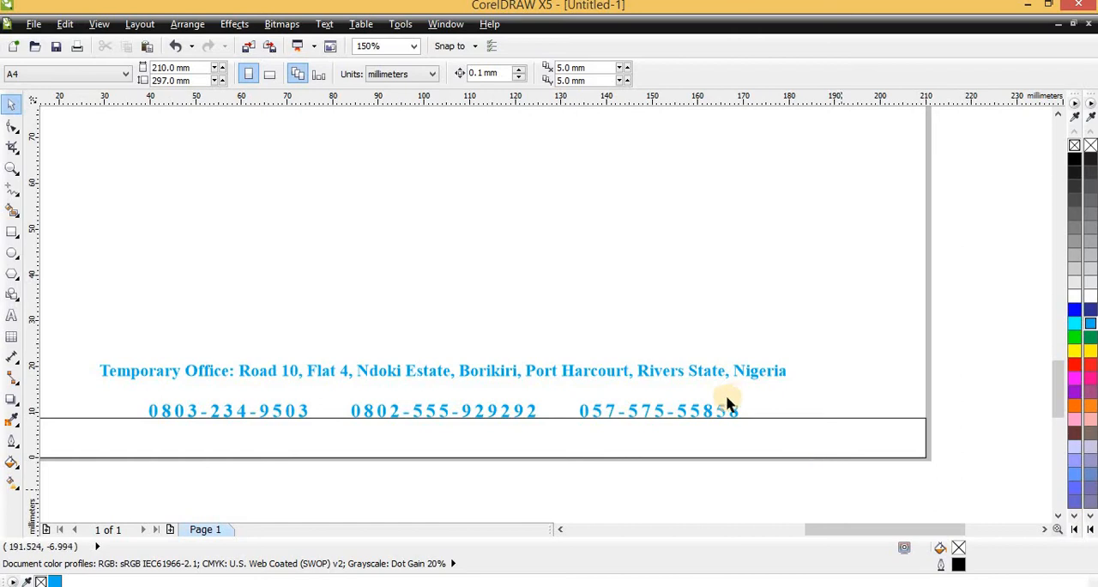
{"action": "scroll", "coordinate": [726, 403], "scroll_direction": "down", "scroll_amount": 2}
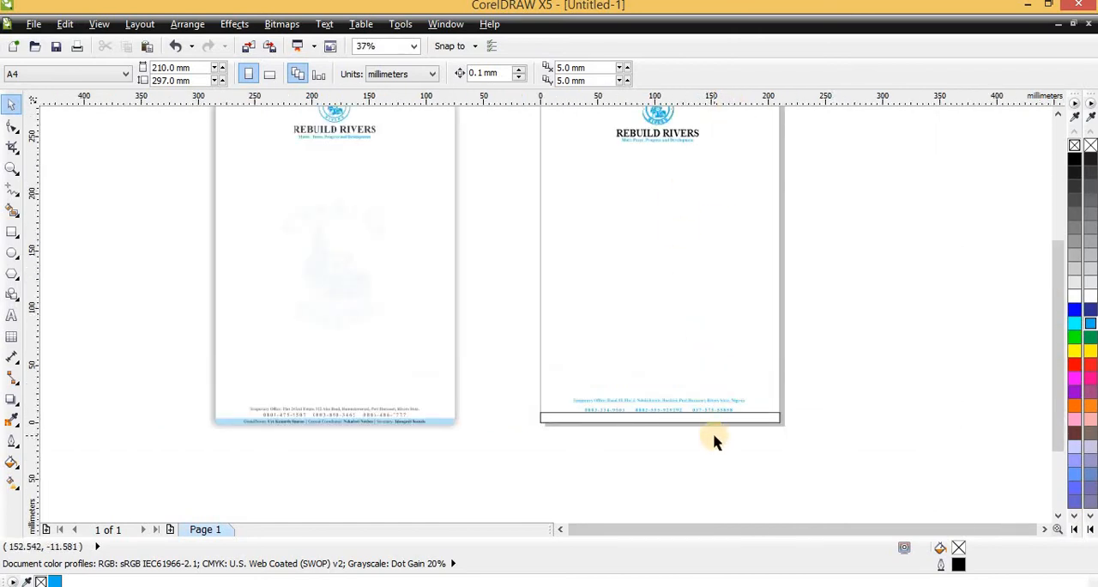
{"action": "scroll", "coordinate": [723, 429], "scroll_direction": "up", "scroll_amount": 1}
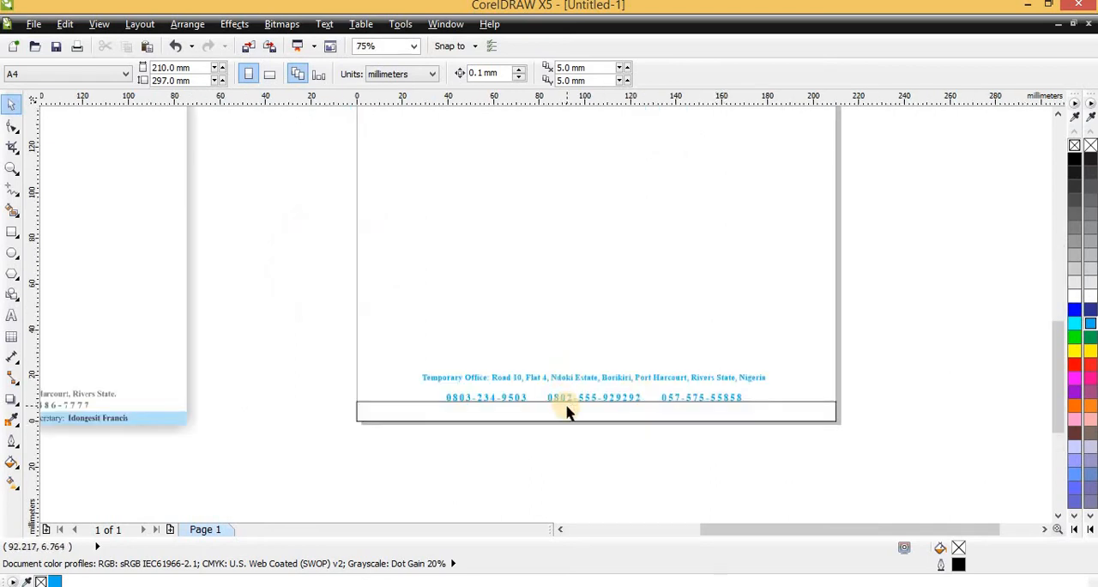
- Place a copy of the phone line straight below the original, inside the footer strip at about y 4.1 mm
{"action": "scroll", "coordinate": [566, 411], "scroll_direction": "up", "scroll_amount": 1}
{"action": "left_click", "coordinate": [620, 402]}
{"action": "scroll", "coordinate": [630, 388], "scroll_direction": "up", "scroll_amount": 1}
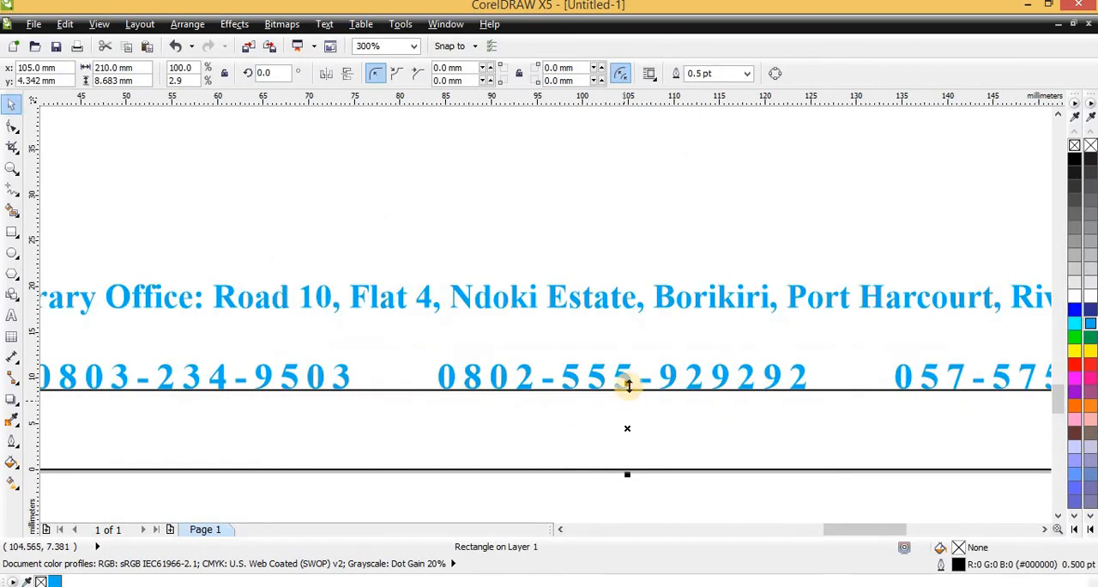
{"action": "left_click", "coordinate": [672, 380]}
{"action": "left_click_drag", "start_coordinate": [671, 377], "coordinate": [671, 434]}
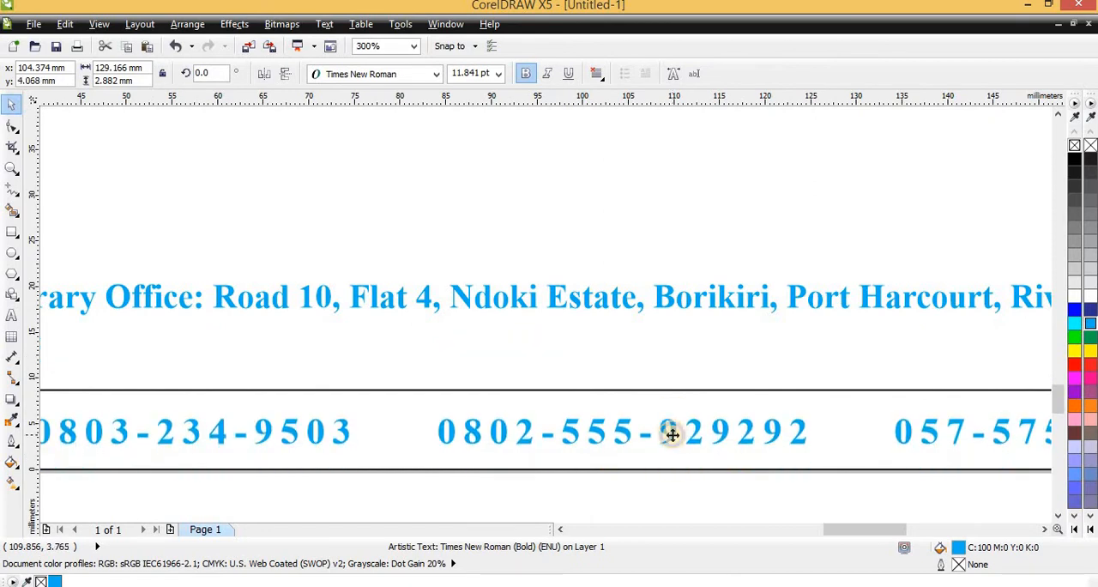
{"action": "right_click", "coordinate": [672, 435]}
- Replace the copied phone line in the footer strip with "Grand Patron" followed by the patron's full name
{"action": "double_click", "coordinate": [671, 435]}
{"action": "key", "text": "ctrl+a"}
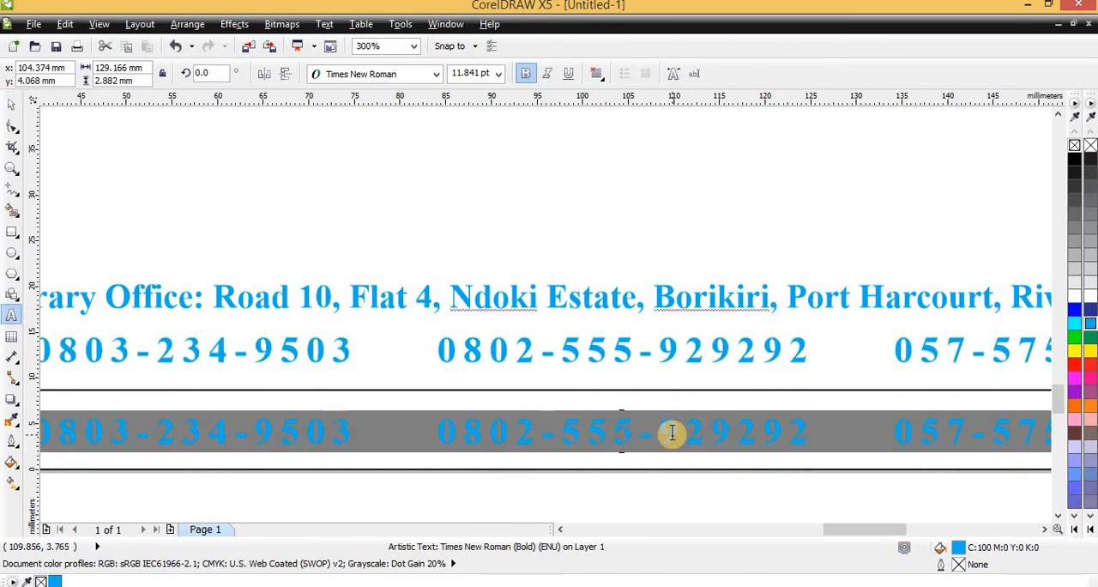
{"action": "type", "text": "Grand Patron"}
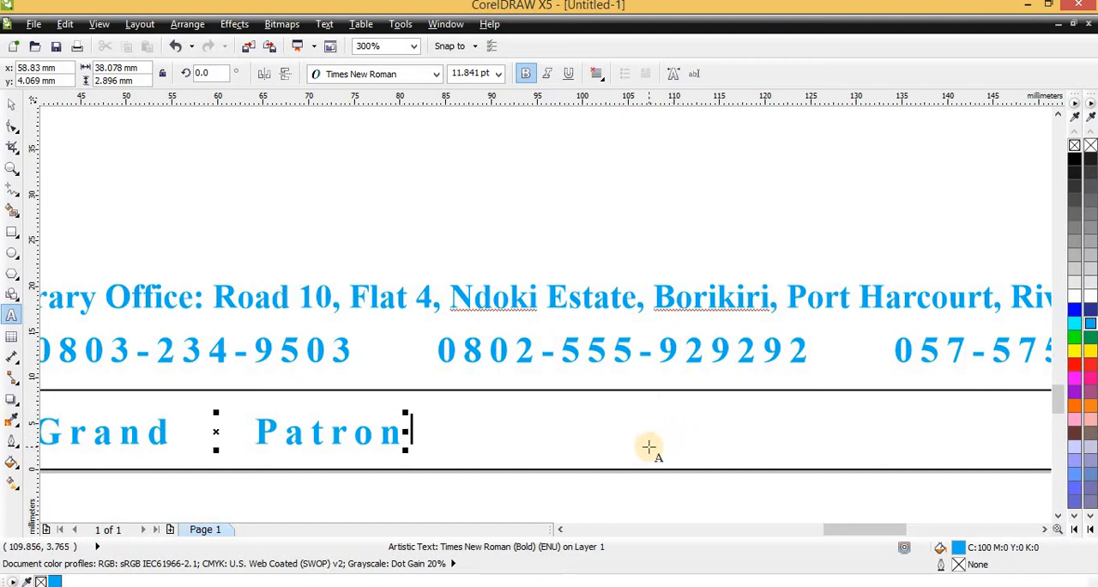
{"action": "type", "text": "F"}
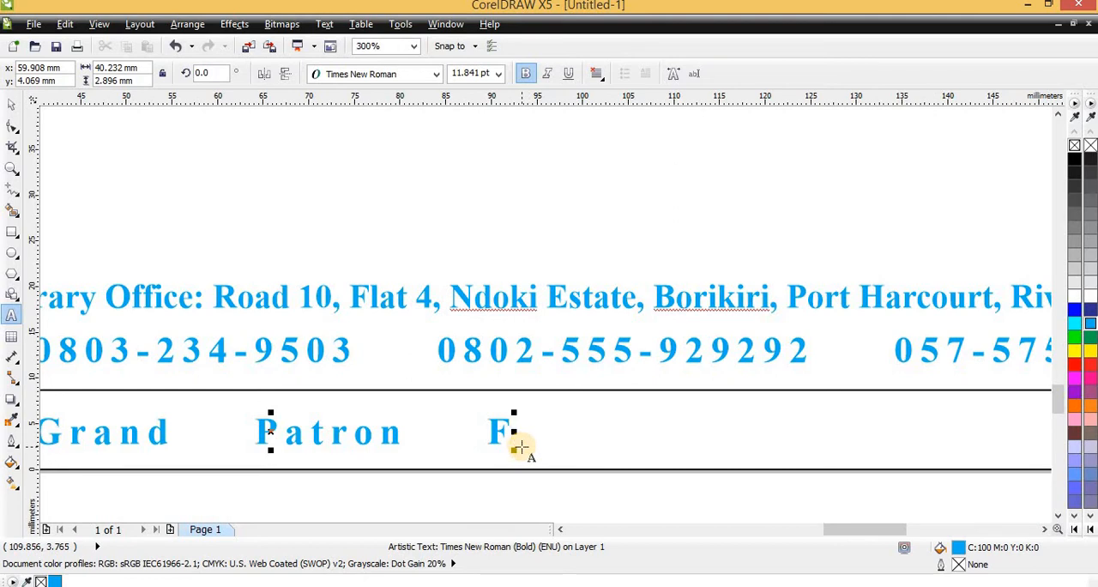
{"action": "scroll", "coordinate": [523, 443], "scroll_direction": "down", "scroll_amount": 2}
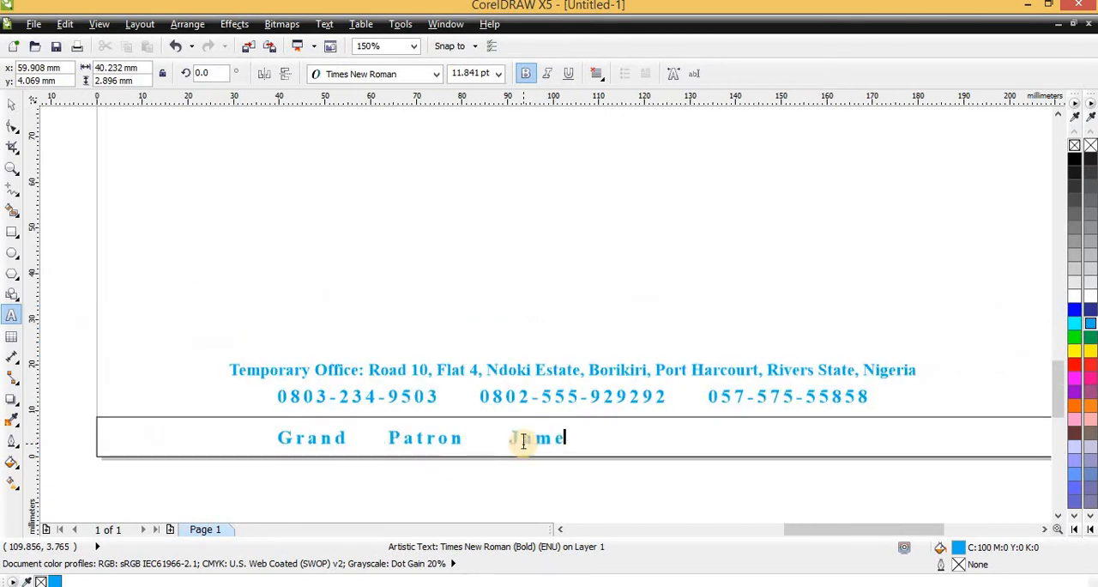
{"action": "type", "text": "s Agoru"}
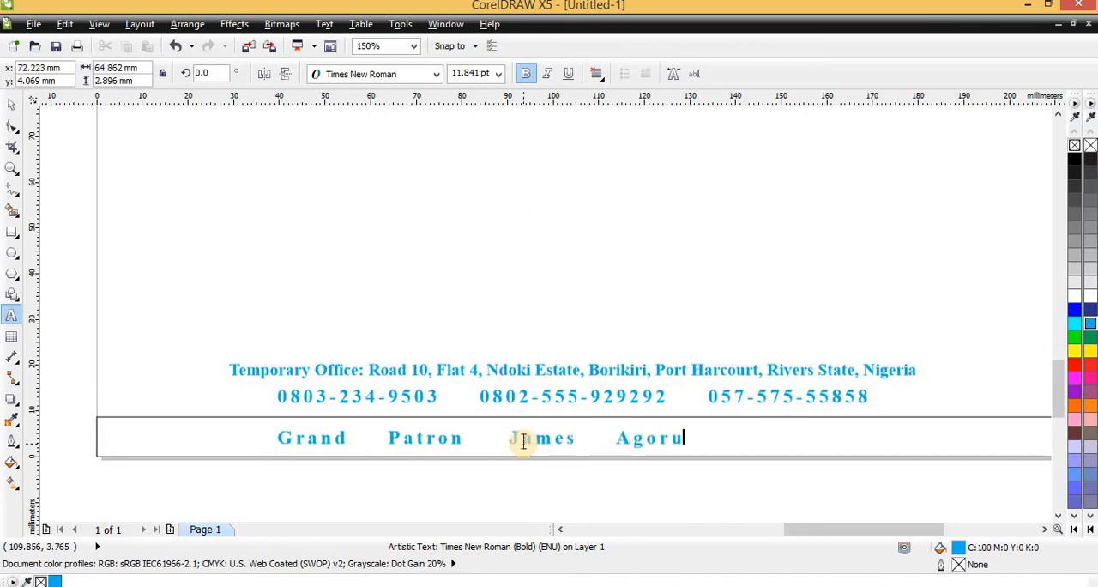
- Tighten the letter spacing of the Grand Patron line until it is about 61.3 mm wide
{"action": "key", "text": "ctrl+space"}
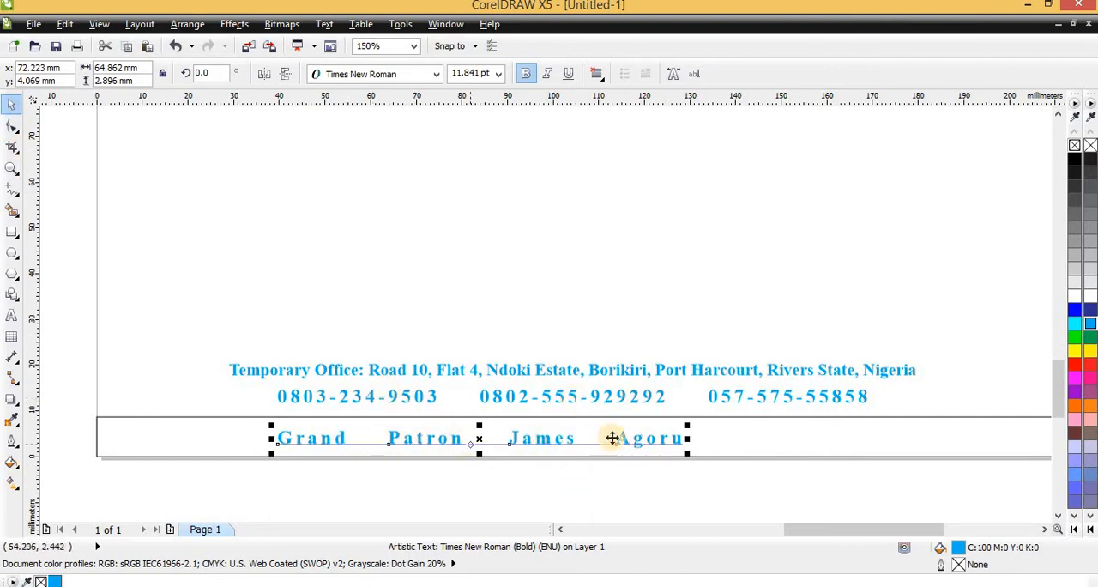
{"action": "left_click", "coordinate": [13, 127]}
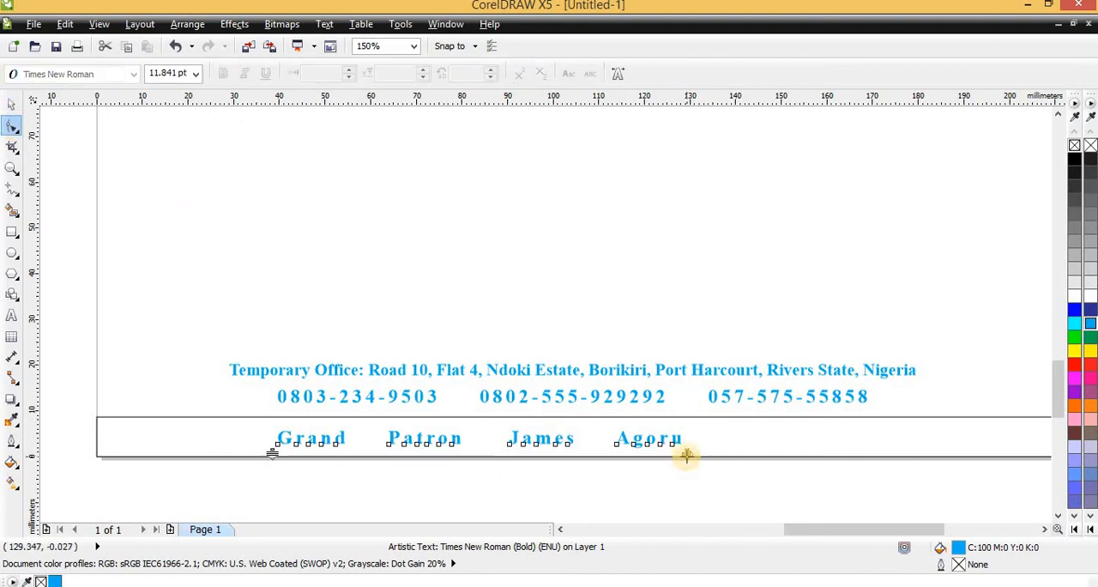
{"action": "left_click_drag", "start_coordinate": [686, 454], "coordinate": [599, 461]}
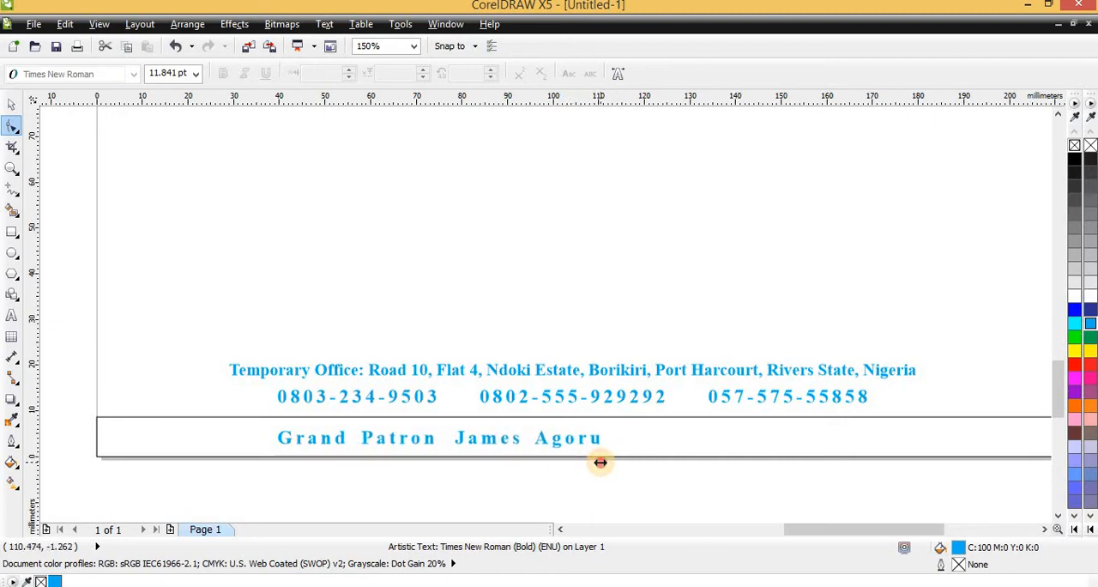
{"action": "scroll", "coordinate": [506, 437], "scroll_direction": "up", "scroll_amount": 1}
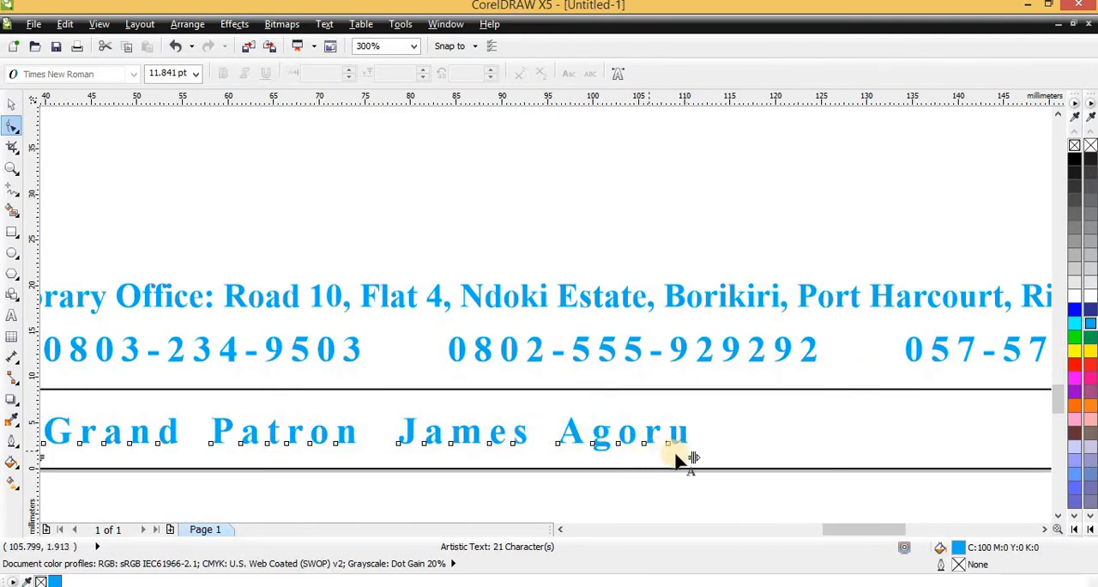
{"action": "left_click_drag", "start_coordinate": [693, 458], "coordinate": [580, 468]}
{"action": "scroll", "coordinate": [579, 467], "scroll_direction": "down", "scroll_amount": 1}
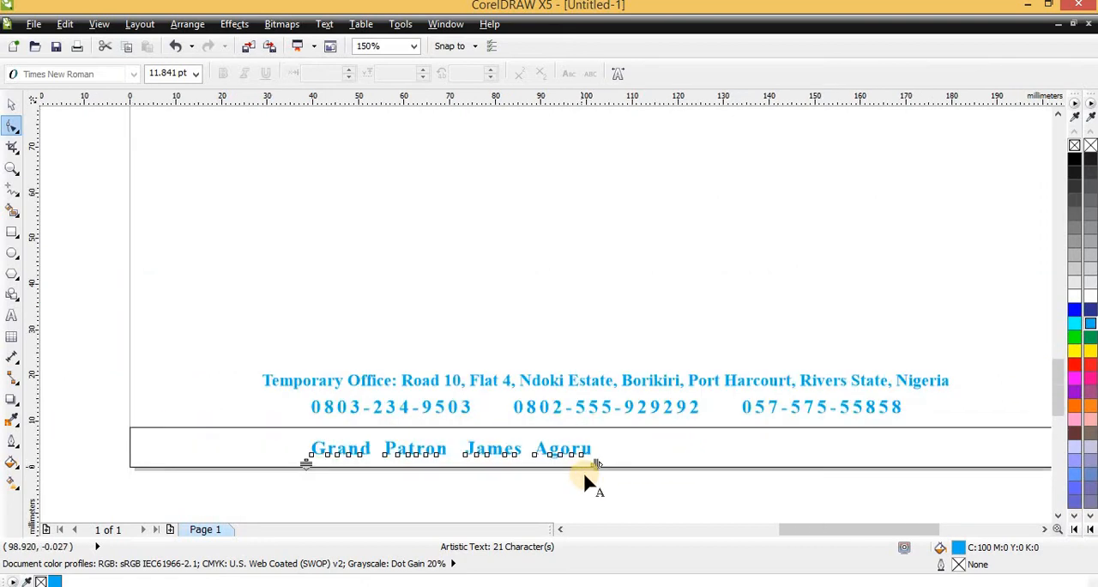
{"action": "key", "text": "space"}
- Add a thin vertical bar about 0.35 x 7.5 mm after the patron's name, filled black with no outline
{"action": "scroll", "coordinate": [372, 427], "scroll_direction": "down", "scroll_amount": 2}
{"action": "scroll", "coordinate": [412, 446], "scroll_direction": "up", "scroll_amount": 2}
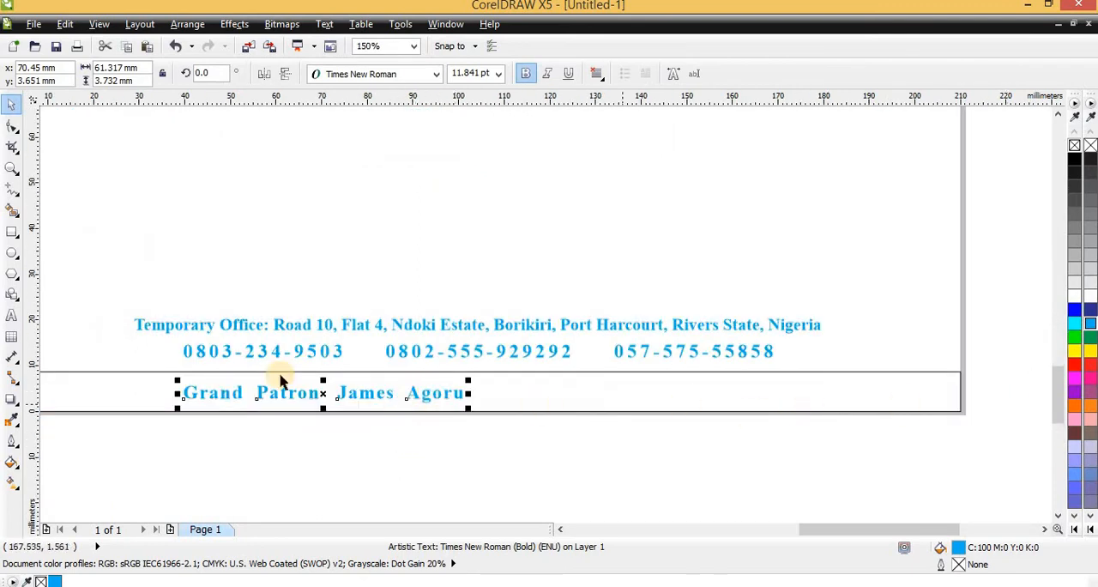
{"action": "left_click", "coordinate": [12, 230]}
{"action": "scroll", "coordinate": [605, 456], "scroll_direction": "up", "scroll_amount": 1}
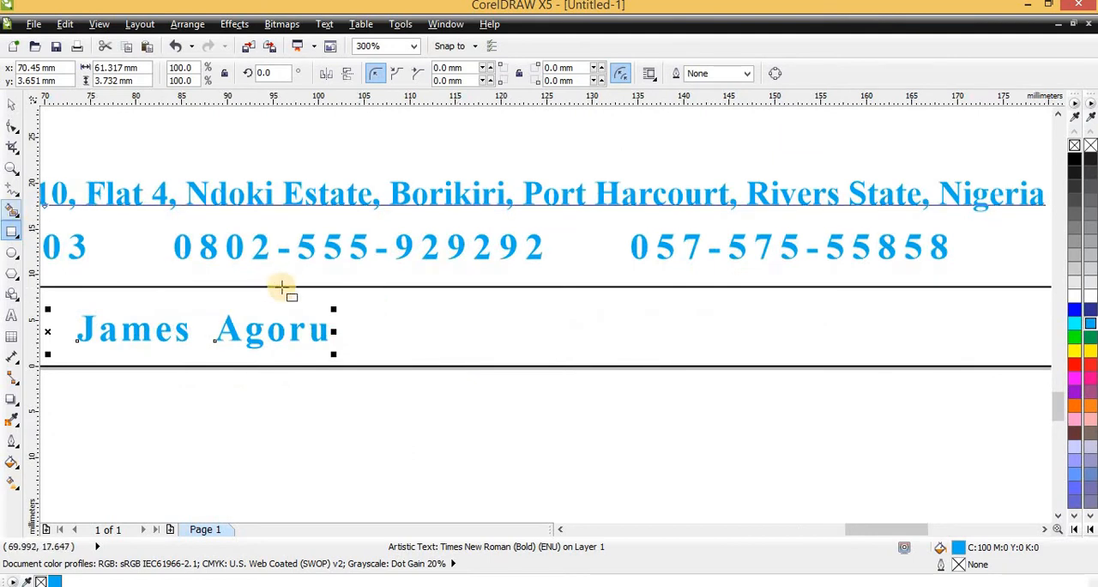
{"action": "left_click_drag", "start_coordinate": [372, 298], "coordinate": [375, 370]}
{"action": "left_click", "coordinate": [1074, 160]}
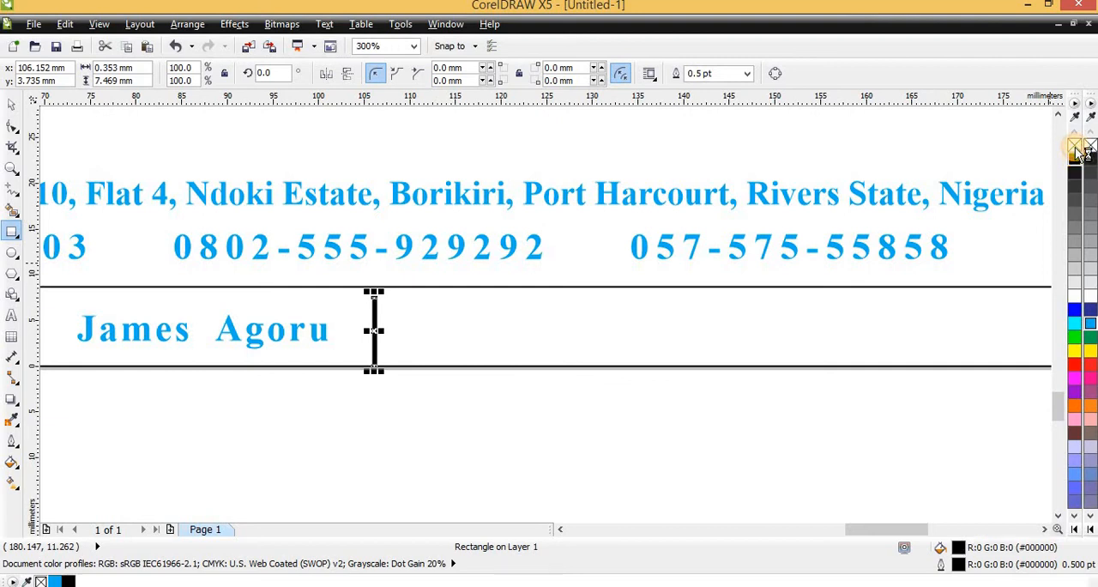
{"action": "right_click", "coordinate": [1074, 145]}
- Raise the black bar to about y 4.3 mm so it sits within the footer strip's height
{"action": "scroll", "coordinate": [373, 331], "scroll_direction": "up", "scroll_amount": 1}
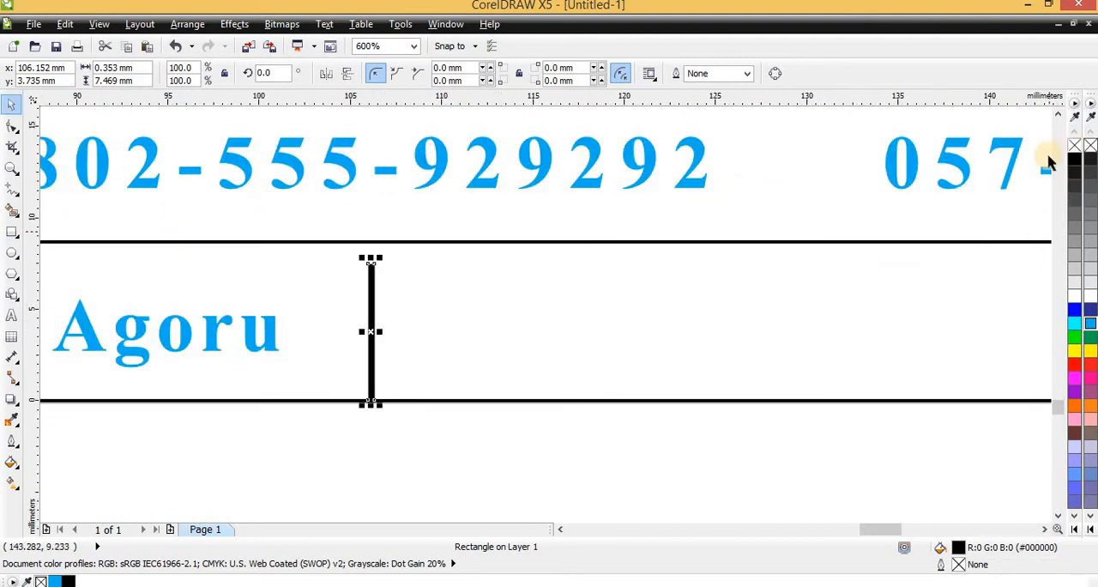
{"action": "key", "text": "F6"}
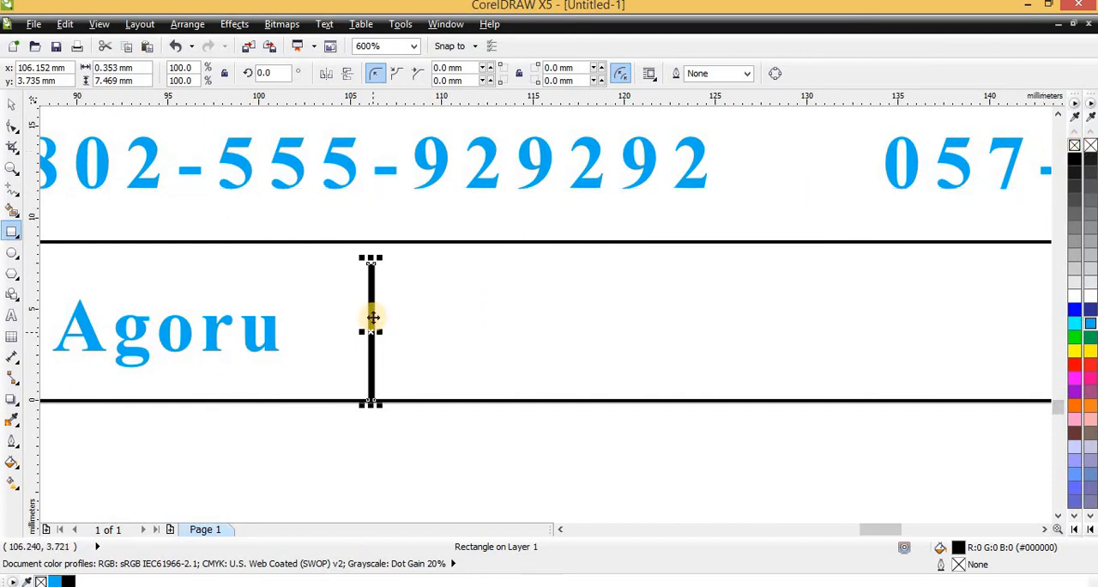
{"action": "key", "text": "space"}
{"action": "left_click_drag", "start_coordinate": [372, 310], "coordinate": [372, 302]}
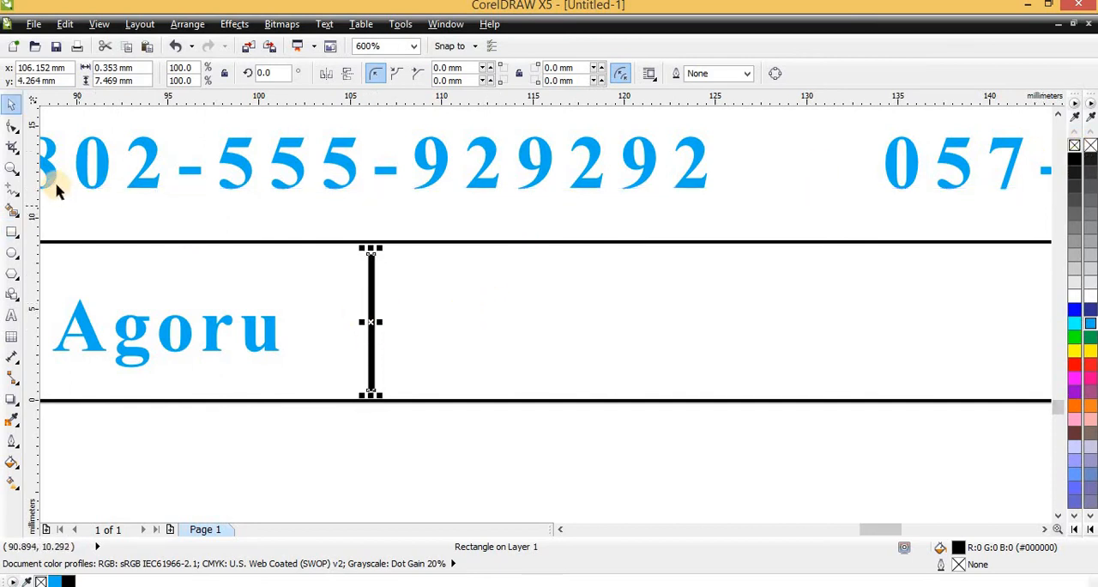
- Draw a straight vertical line about 5.9 mm long beside the black bar, at about x 112.9 mm
{"action": "left_click", "coordinate": [14, 190]}
{"action": "left_click_drag", "start_coordinate": [464, 263], "coordinate": [474, 330]}
{"action": "key", "text": "ctrl+z"}
{"action": "left_click", "coordinate": [494, 253]}
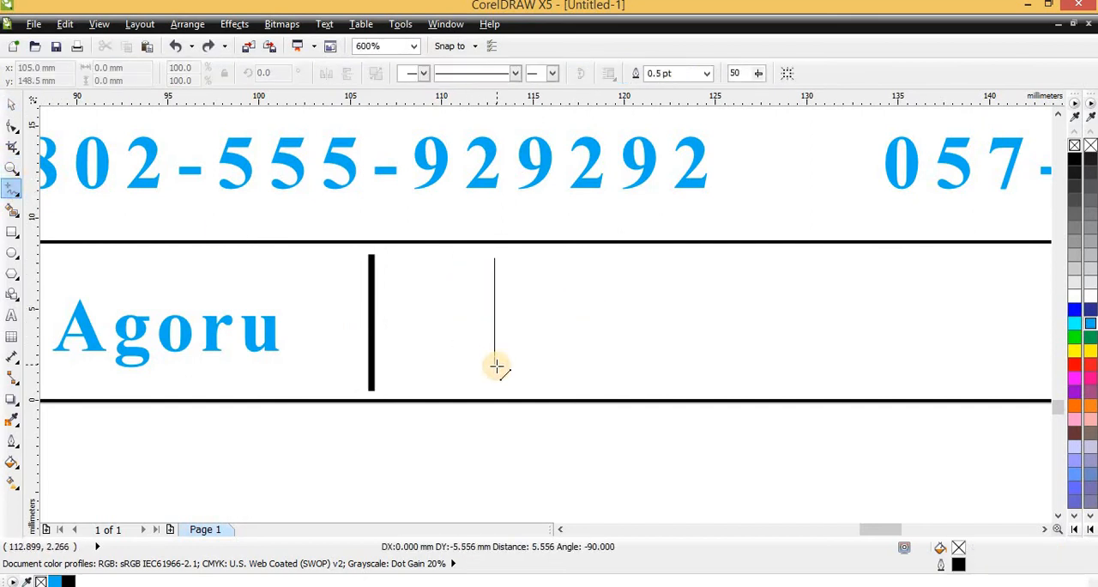
{"action": "left_click", "coordinate": [493, 371]}
{"action": "key", "text": "space"}
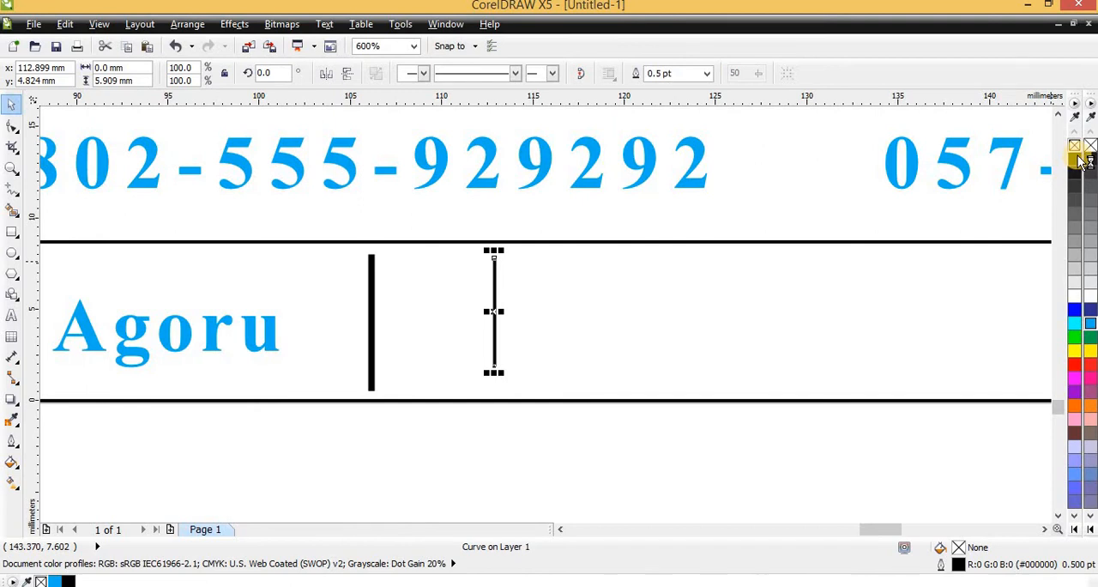
- Colour the new line dark blue (C100 M100) and leave it without a fill
{"action": "left_click", "coordinate": [1074, 361]}
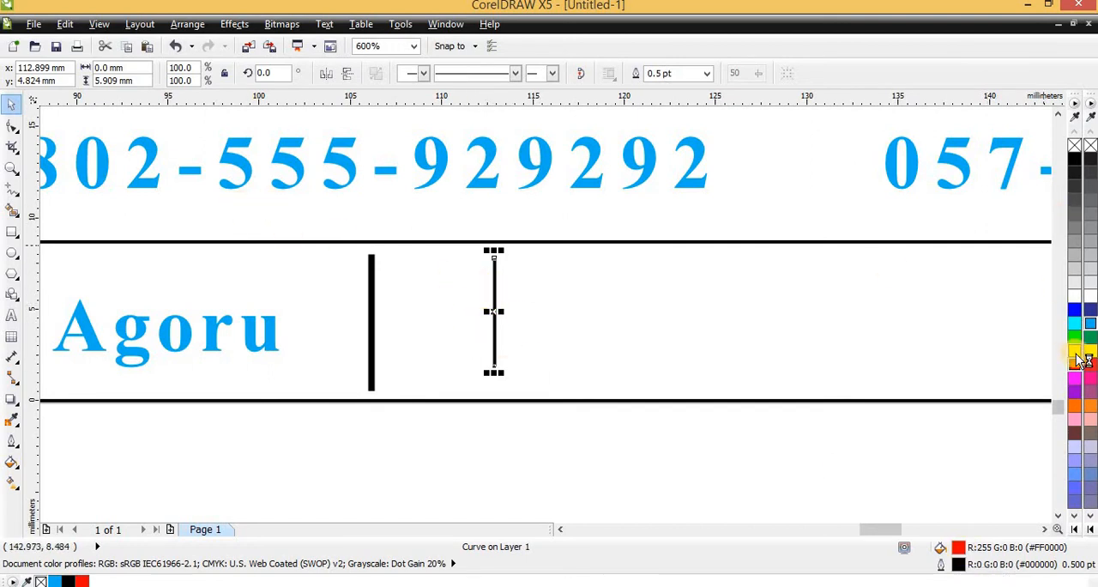
{"action": "right_click", "coordinate": [1089, 311]}
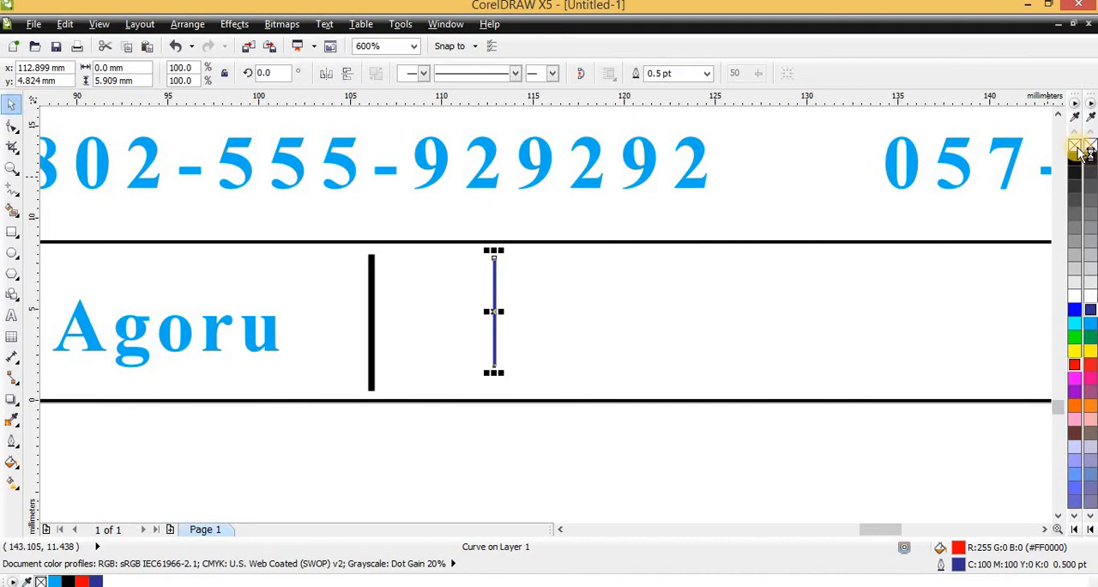
{"action": "left_click", "coordinate": [1077, 148]}
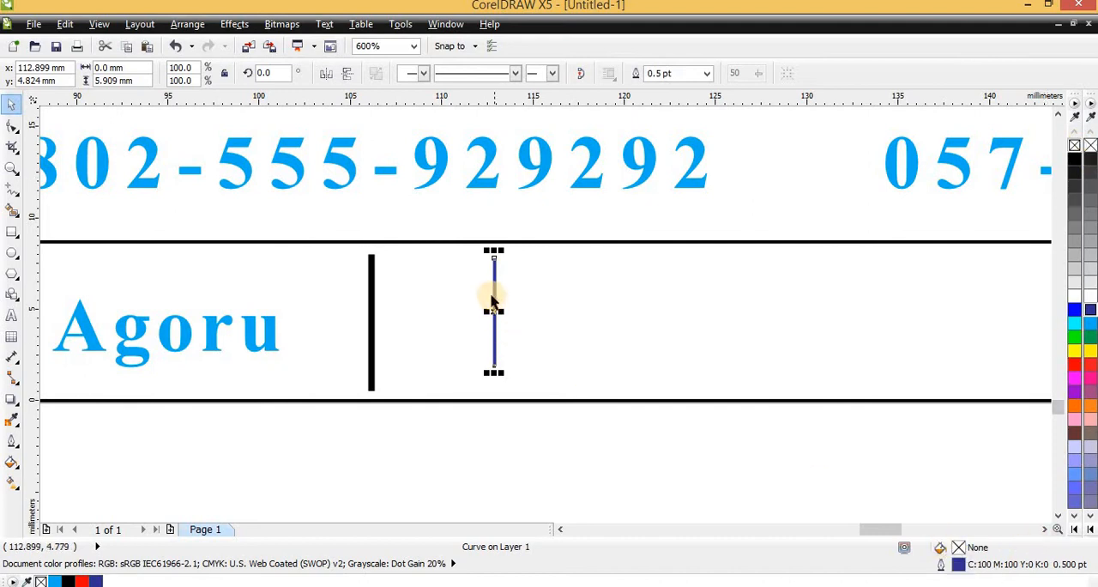
- Give the thick bar a black 0.5 pt outline and, after trying red and no fill, a black fill
{"action": "left_click", "coordinate": [371, 283]}
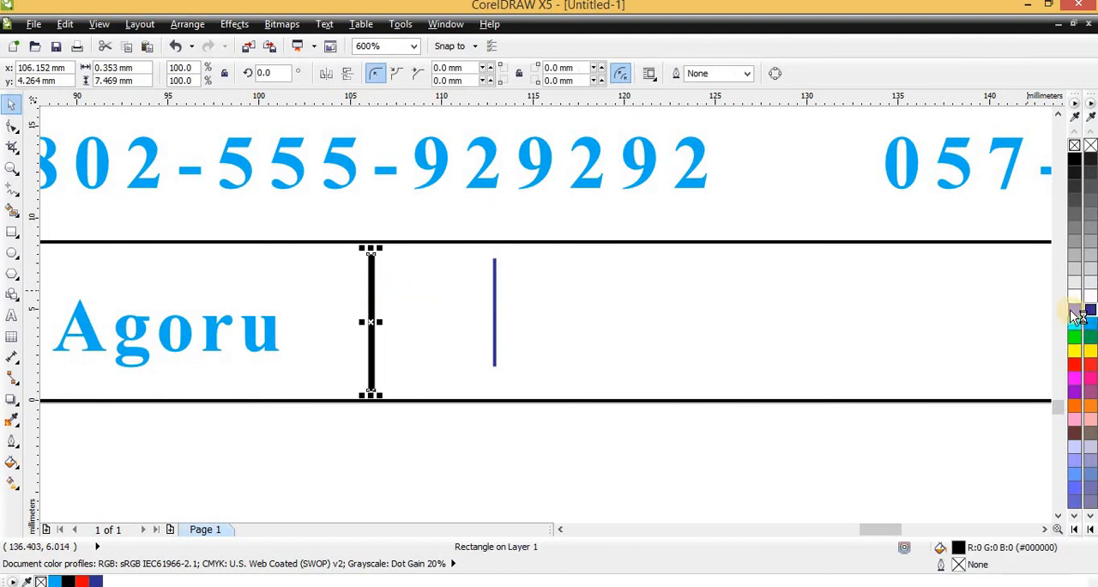
{"action": "left_click", "coordinate": [1074, 364]}
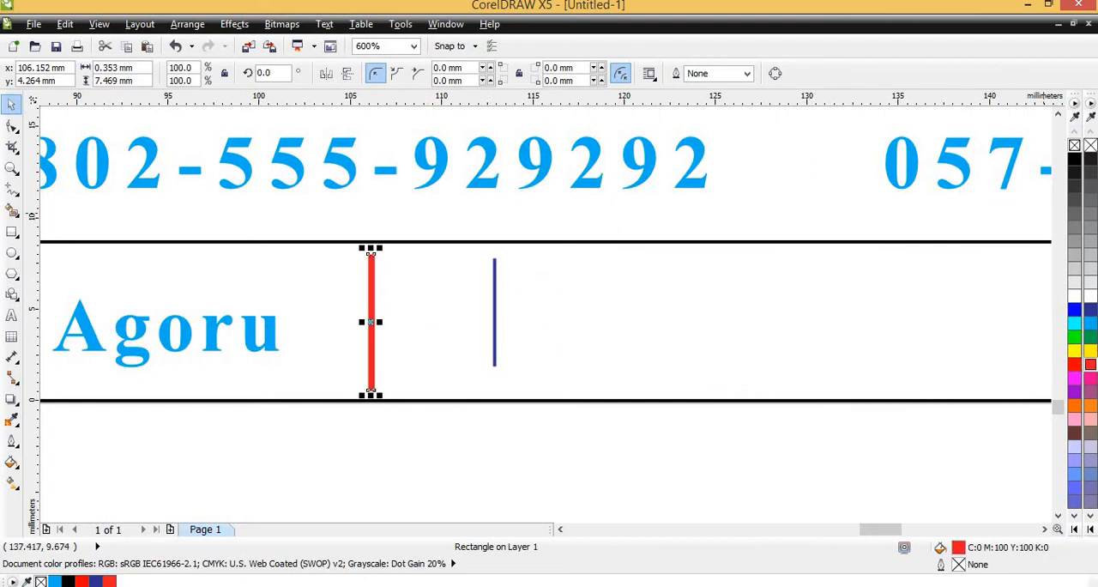
{"action": "right_click", "coordinate": [1079, 158]}
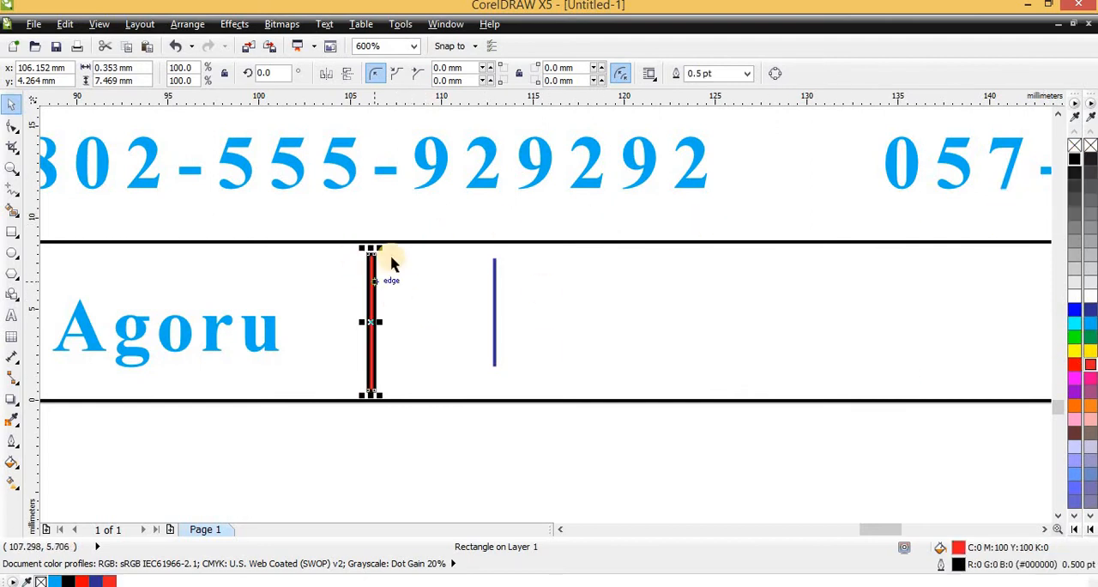
{"action": "left_click", "coordinate": [1077, 147]}
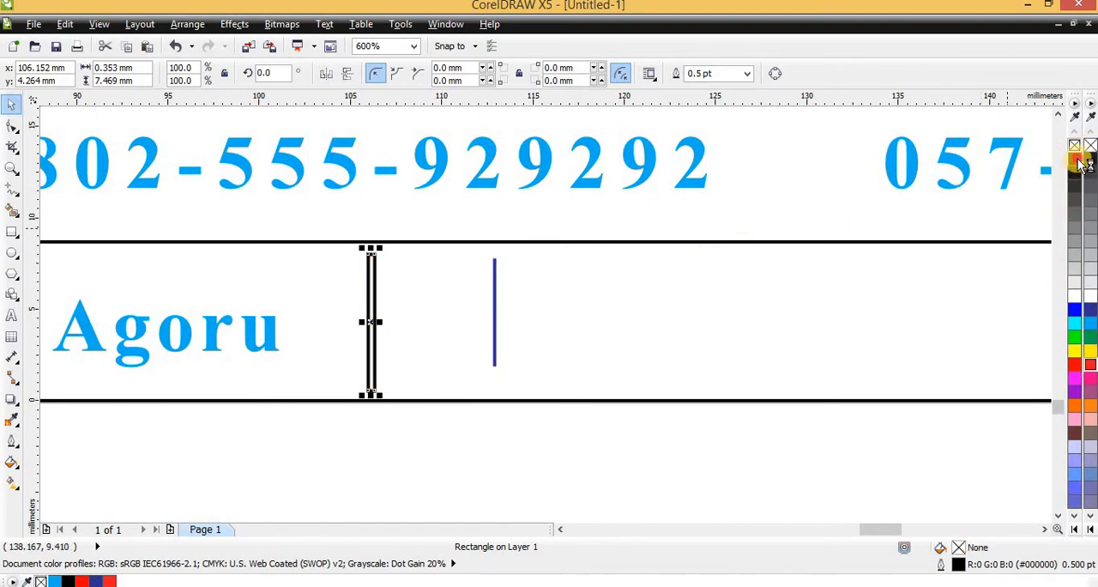
{"action": "left_click", "coordinate": [1079, 161]}
- Move the blue line closer to the black bar so the pair spans about 2.6 mm
{"action": "scroll", "coordinate": [456, 289], "scroll_direction": "down", "scroll_amount": 2}
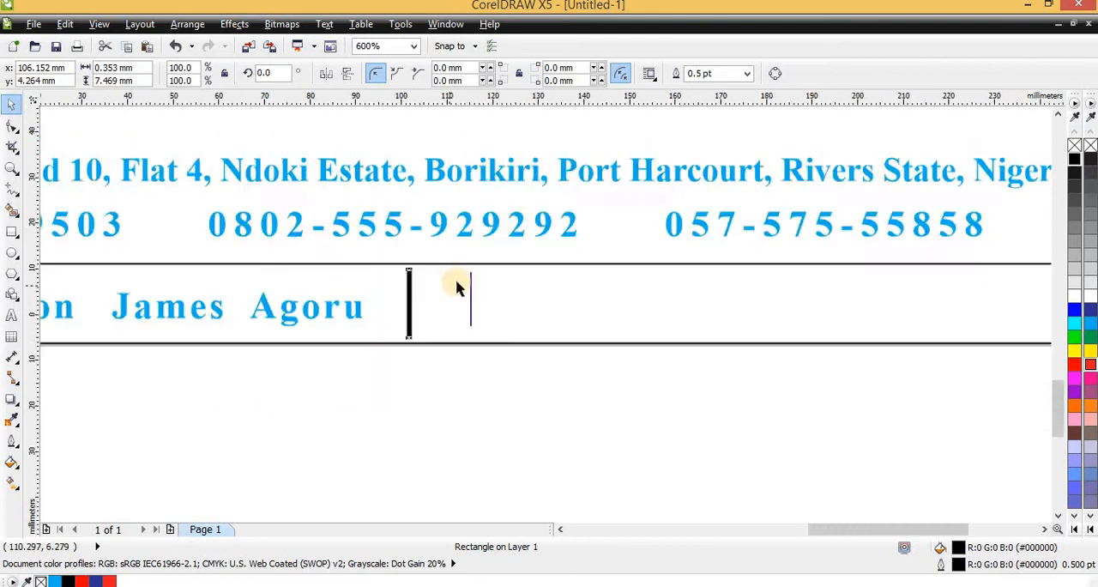
{"action": "scroll", "coordinate": [451, 289], "scroll_direction": "down", "scroll_amount": 2}
{"action": "scroll", "coordinate": [430, 289], "scroll_direction": "up", "scroll_amount": 4}
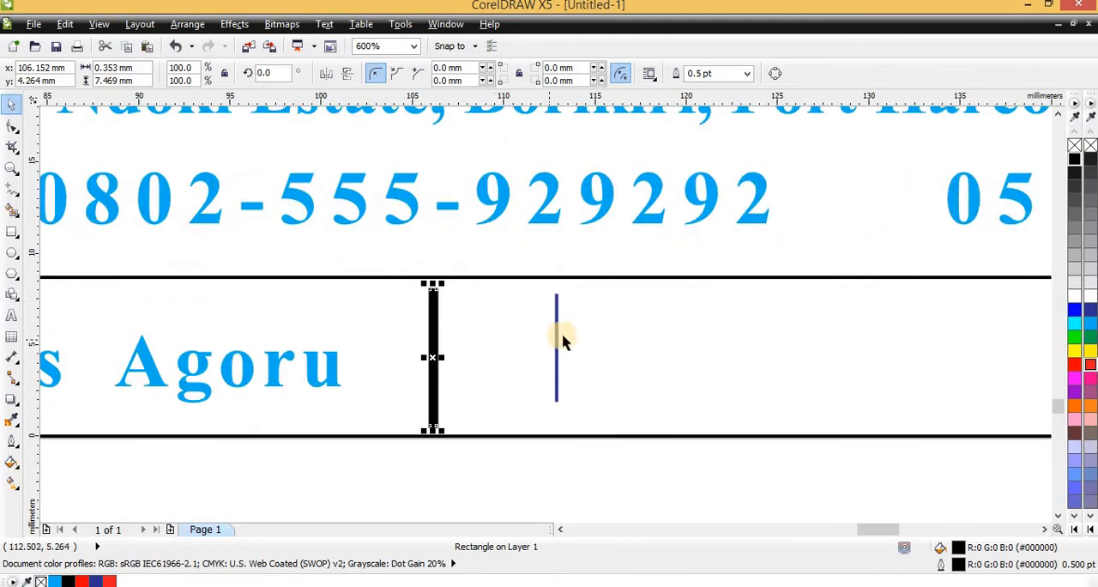
{"action": "left_click", "coordinate": [557, 322]}
{"action": "key", "text": "F10"}
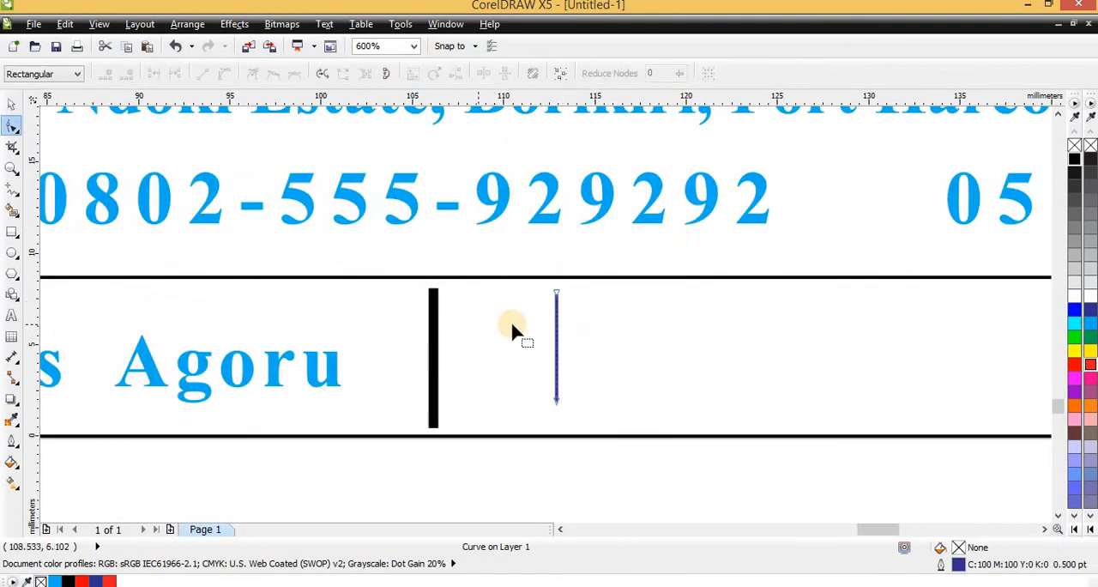
{"action": "key", "text": "space"}
{"action": "left_click_drag", "start_coordinate": [552, 331], "coordinate": [479, 334]}
- Move the black bar and blue line together out of the footer strip to just below the page
{"action": "scroll", "coordinate": [472, 321], "scroll_direction": "down", "scroll_amount": 2}
{"action": "left_click_drag", "start_coordinate": [521, 435], "coordinate": [422, 297]}
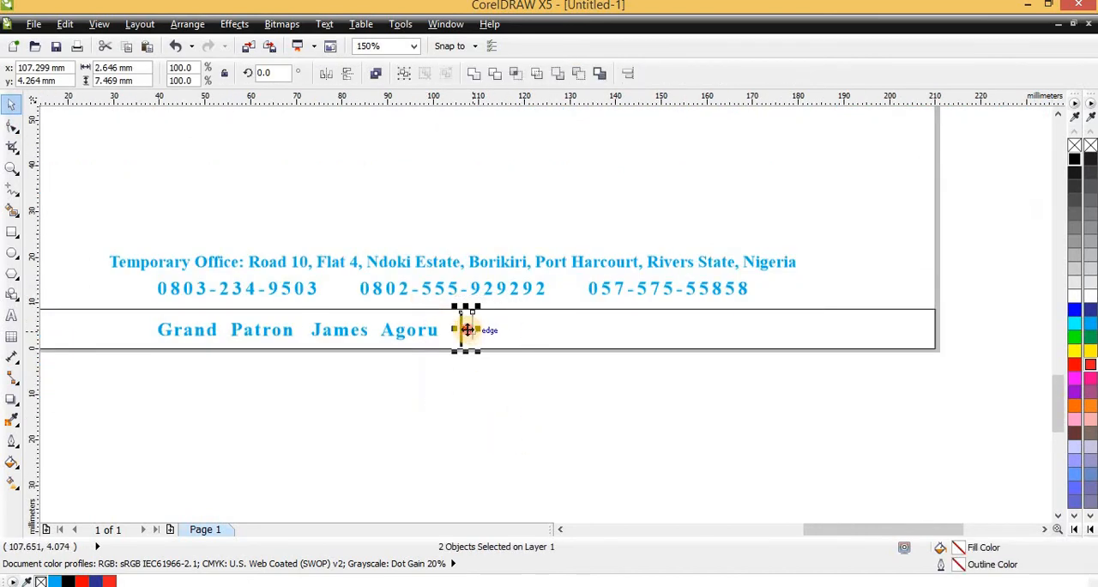
{"action": "left_click_drag", "start_coordinate": [465, 329], "coordinate": [473, 385]}
{"action": "scroll", "coordinate": [472, 382], "scroll_direction": "up", "scroll_amount": 1}
{"action": "key", "text": "Escape"}
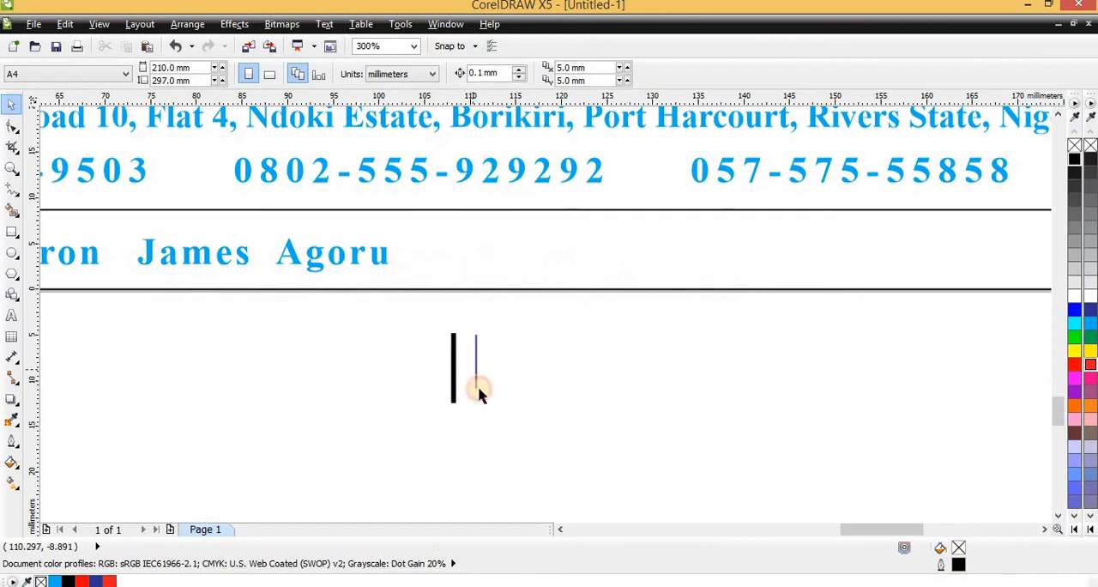
- Lengthen the blue line downward to about 7.4 mm, nearly matching the black bar's height
{"action": "scroll", "coordinate": [479, 392], "scroll_direction": "up", "scroll_amount": 2}
{"action": "left_click", "coordinate": [462, 380]}
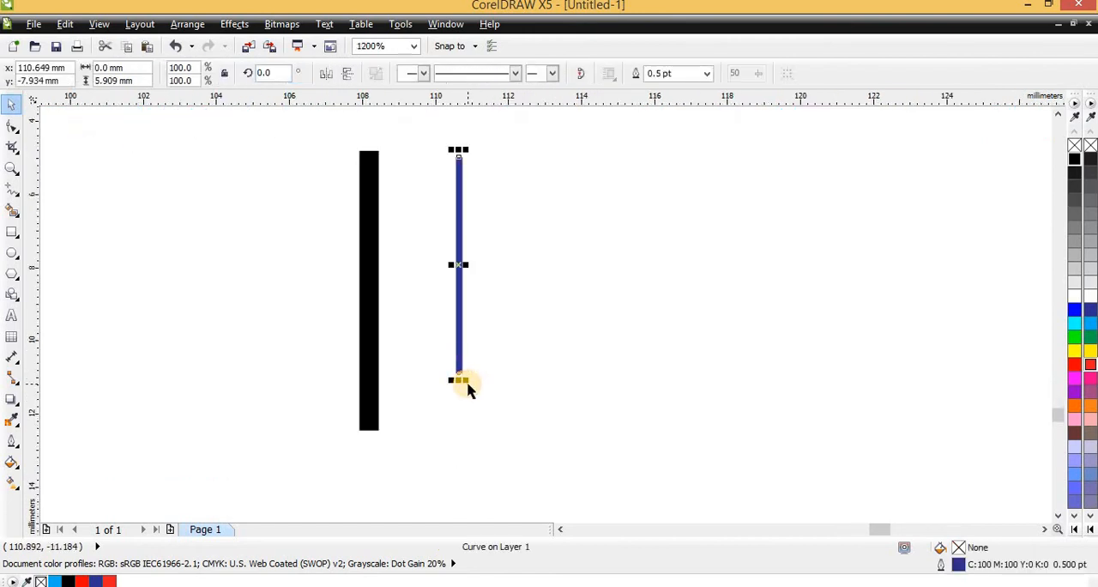
{"action": "left_click_drag", "start_coordinate": [463, 380], "coordinate": [506, 442]}
{"action": "scroll", "coordinate": [459, 435], "scroll_direction": "up", "scroll_amount": 1}
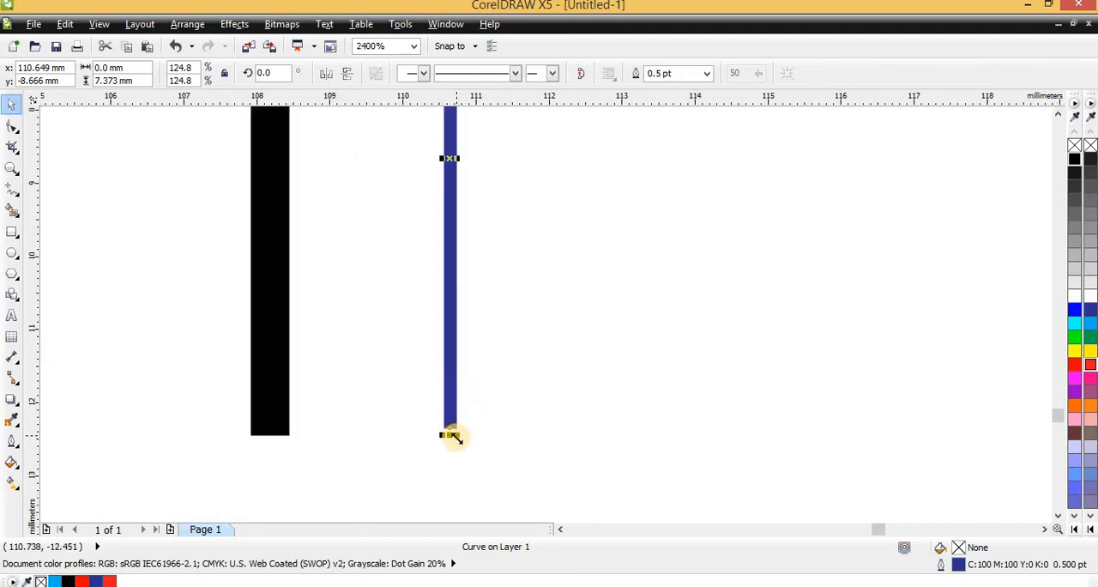
- Move the black bar closer to the blue line, to about x 109.1 mm, y -8.6 mm
{"action": "scroll", "coordinate": [452, 436], "scroll_direction": "down", "scroll_amount": 1}
{"action": "left_click", "coordinate": [365, 250]}
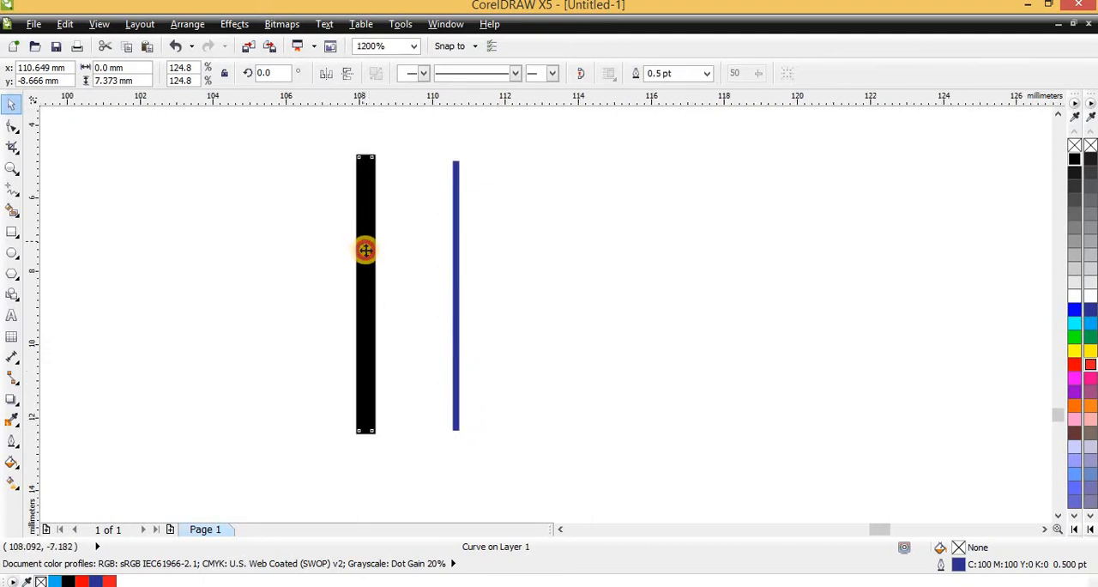
{"action": "left_click_drag", "start_coordinate": [360, 258], "coordinate": [391, 267]}
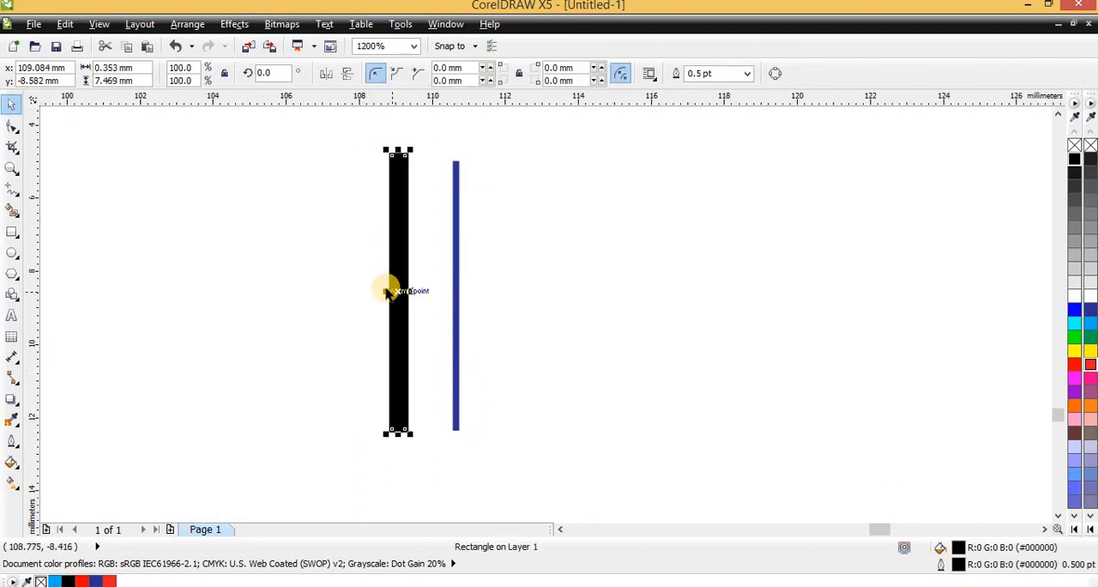
- Narrow the black bar from its outer side to half its width, about 0.18 mm
{"action": "scroll", "coordinate": [387, 296], "scroll_direction": "up", "scroll_amount": 2}
{"action": "left_click_drag", "start_coordinate": [414, 309], "coordinate": [433, 310]}
{"action": "scroll", "coordinate": [404, 314], "scroll_direction": "down", "scroll_amount": 2}
{"action": "scroll", "coordinate": [407, 310], "scroll_direction": "up", "scroll_amount": 2}
{"action": "scroll", "coordinate": [418, 309], "scroll_direction": "up", "scroll_amount": 2}
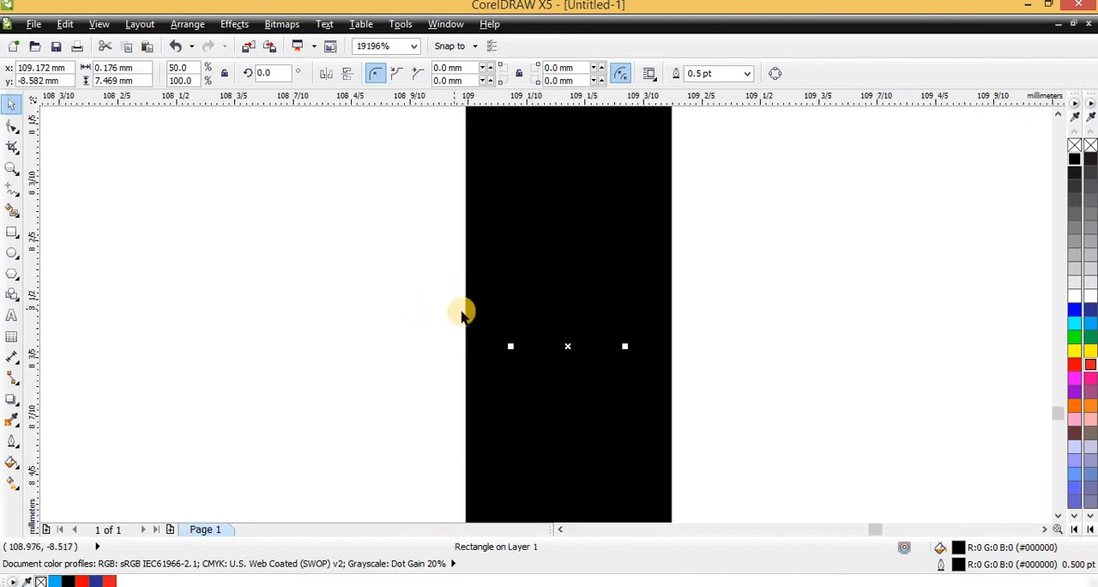
- Narrow the black bar below the page from both sides to about 0.03 mm wide
{"action": "left_click_drag", "start_coordinate": [513, 348], "coordinate": [591, 351]}
{"action": "scroll", "coordinate": [512, 350], "scroll_direction": "down", "scroll_amount": 2}
{"action": "scroll", "coordinate": [514, 343], "scroll_direction": "down", "scroll_amount": 1}
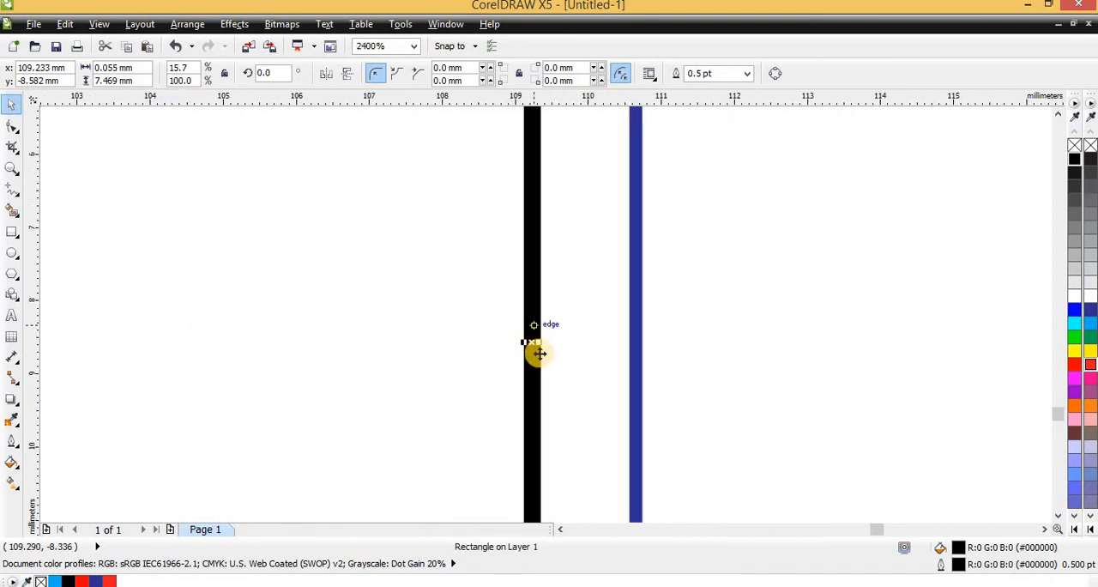
{"action": "scroll", "coordinate": [524, 294], "scroll_direction": "up", "scroll_amount": 2}
{"action": "scroll", "coordinate": [524, 289], "scroll_direction": "up", "scroll_amount": 2}
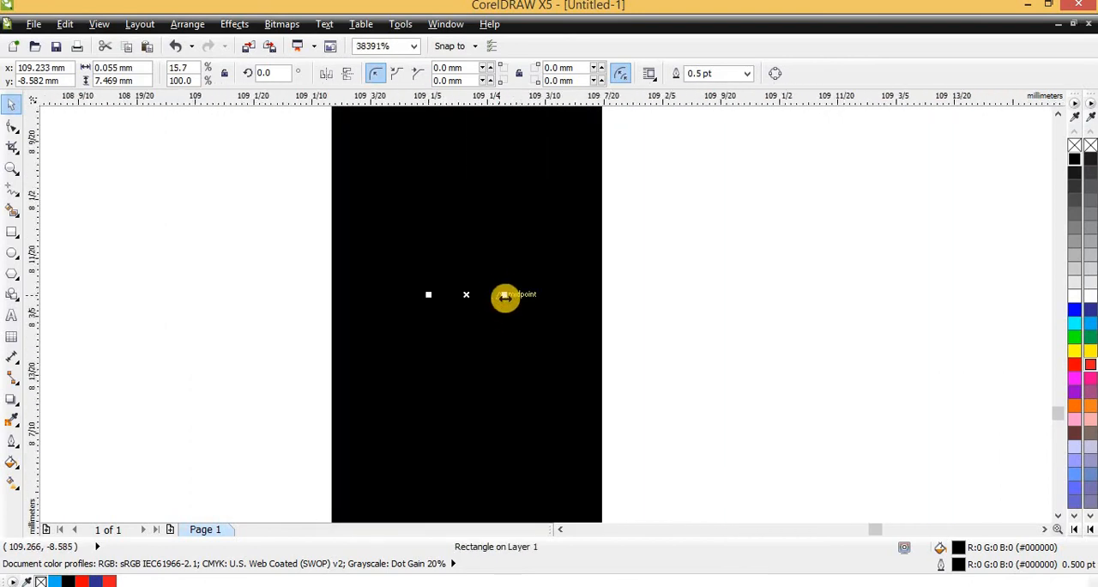
{"action": "left_click_drag", "start_coordinate": [505, 296], "coordinate": [472, 294]}
{"action": "scroll", "coordinate": [475, 308], "scroll_direction": "down", "scroll_amount": 1}
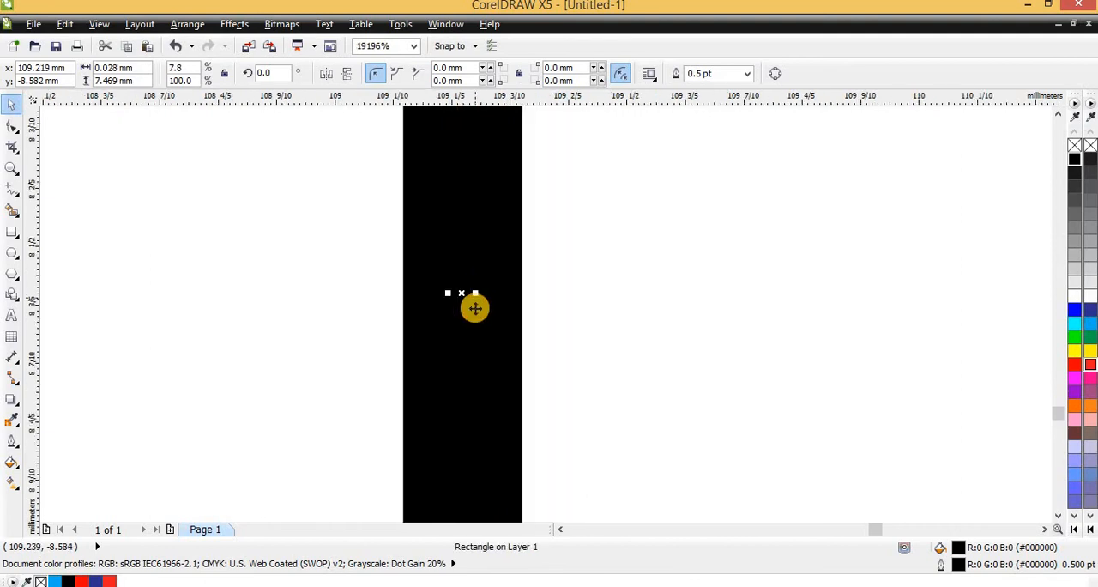
{"action": "scroll", "coordinate": [474, 310], "scroll_direction": "down", "scroll_amount": 5}
{"action": "scroll", "coordinate": [472, 312], "scroll_direction": "up", "scroll_amount": 2}
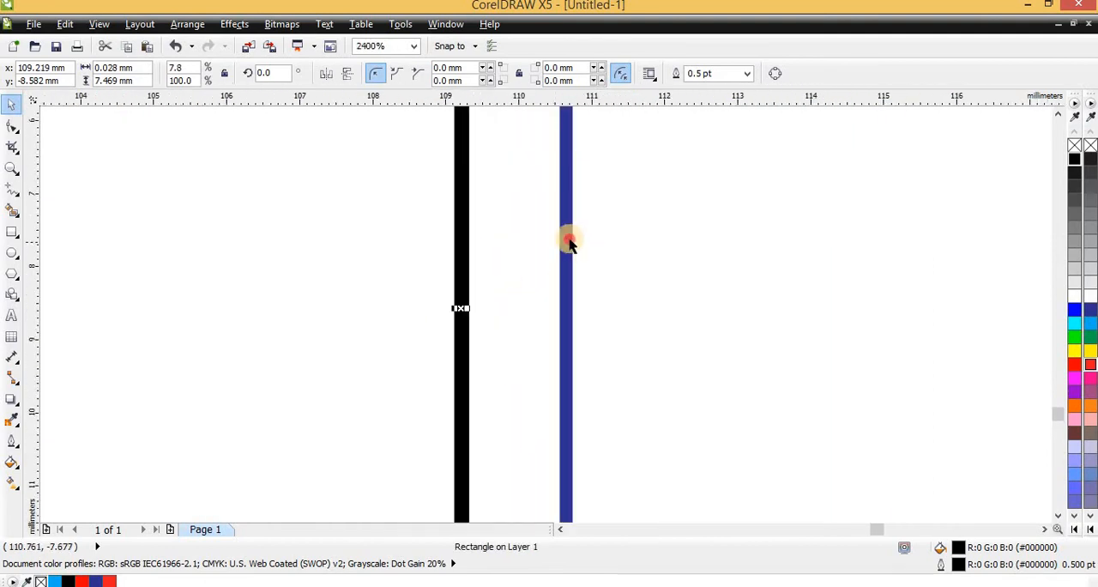
- Narrow the black bar further to about 0.004 mm so it matches the blue line's thickness
{"action": "left_click", "coordinate": [569, 240]}
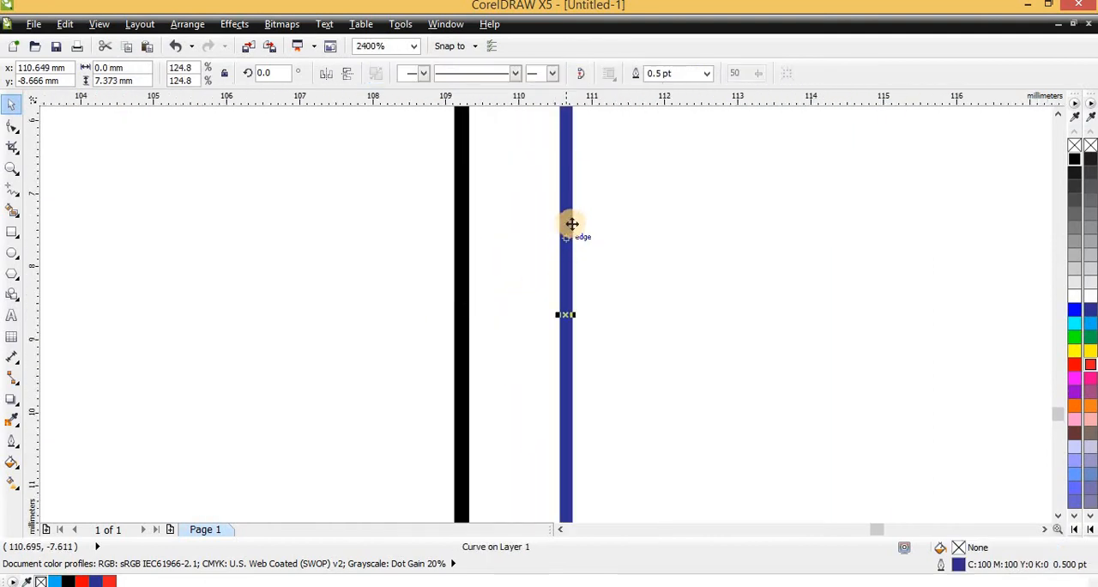
{"action": "left_click", "coordinate": [464, 286]}
{"action": "scroll", "coordinate": [458, 365], "scroll_direction": "up", "scroll_amount": 2}
{"action": "scroll", "coordinate": [450, 371], "scroll_direction": "up", "scroll_amount": 3}
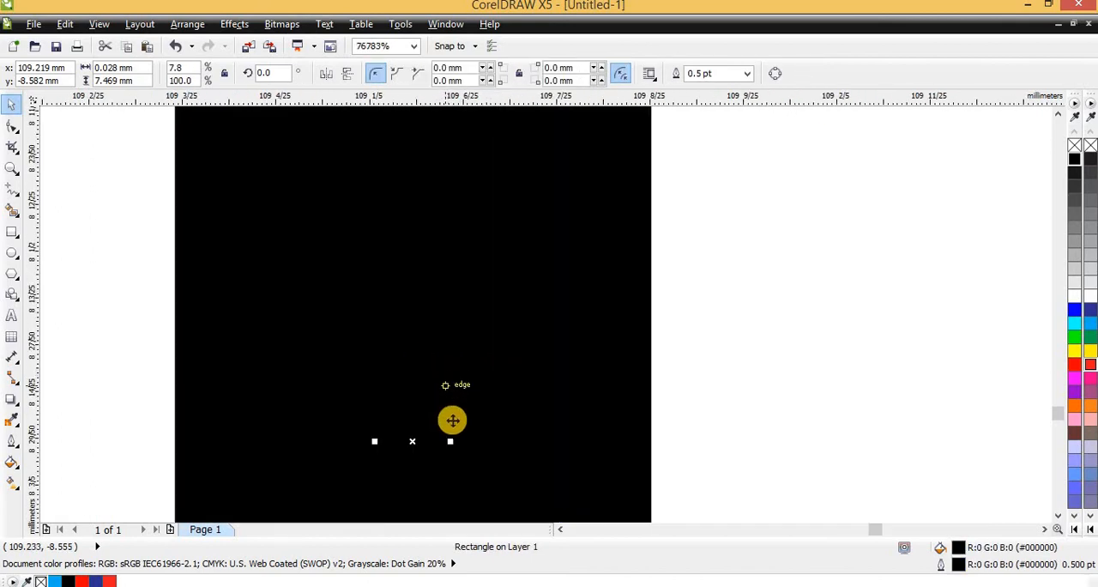
{"action": "mouse_move", "coordinate": [454, 440]}
{"action": "left_mouse_down"}
{"action": "mouse_move", "coordinate": [341, 444]}
{"action": "mouse_move", "coordinate": [396, 452]}
{"action": "left_mouse_up"}
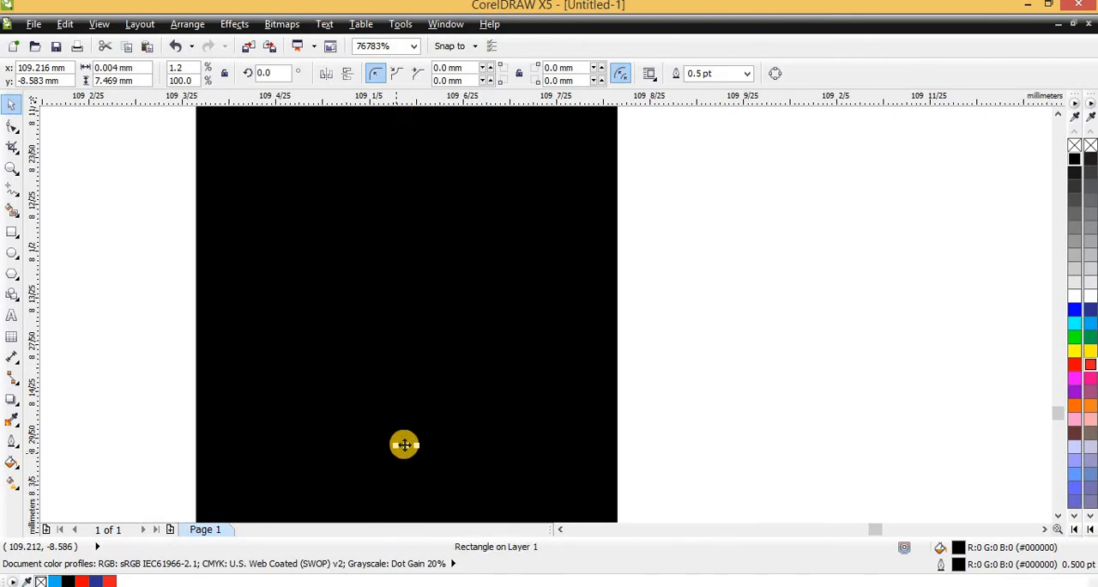
{"action": "scroll", "coordinate": [452, 287], "scroll_direction": "down", "scroll_amount": 4}
{"action": "scroll", "coordinate": [452, 359], "scroll_direction": "up", "scroll_amount": 2}
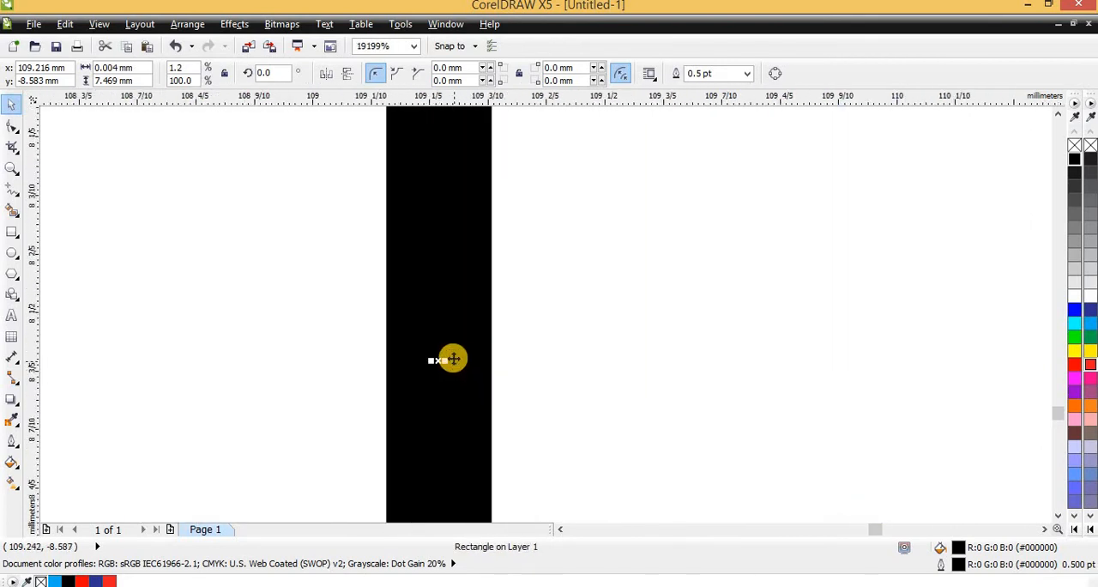
{"action": "scroll", "coordinate": [453, 359], "scroll_direction": "down", "scroll_amount": 4}
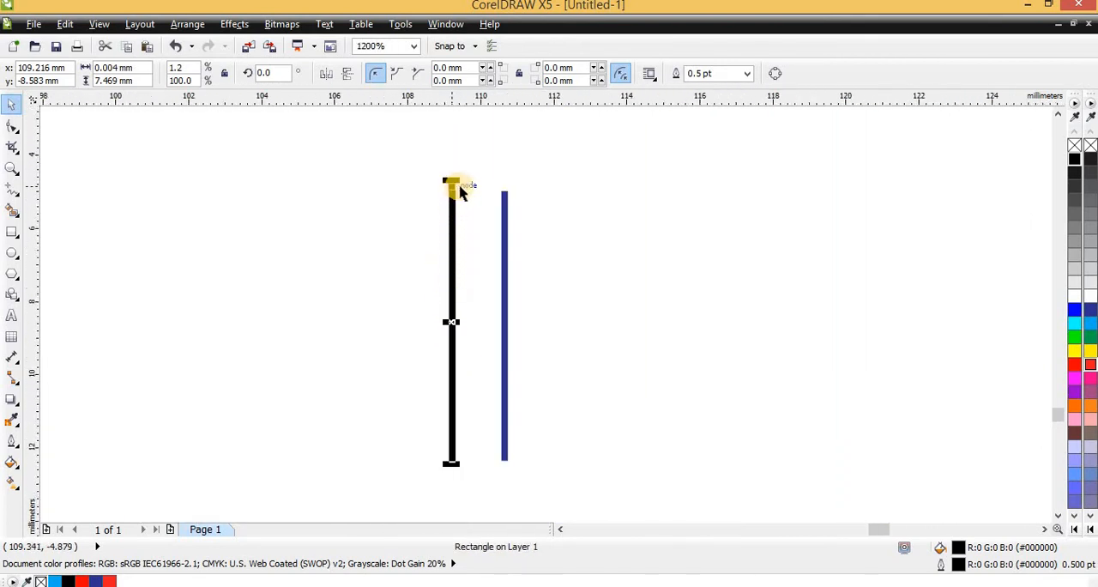
{"action": "scroll", "coordinate": [506, 293], "scroll_direction": "up", "scroll_amount": 1}
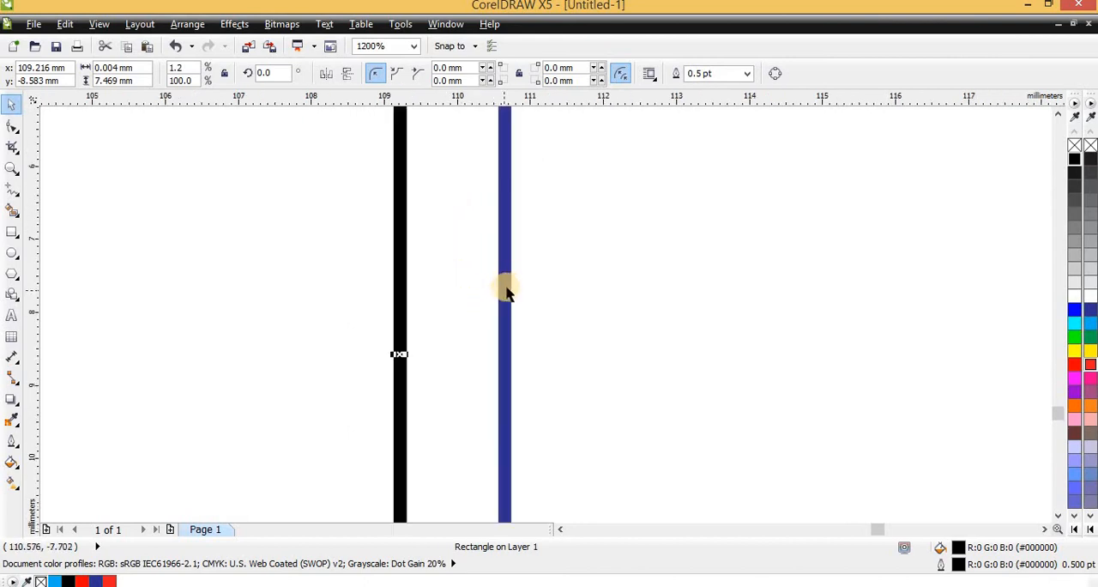
{"action": "scroll", "coordinate": [506, 292], "scroll_direction": "down", "scroll_amount": 1}
- Move the blue line closer to the black bar, to about x 109.8 mm, y -8.6 mm
{"action": "left_click_drag", "start_coordinate": [434, 208], "coordinate": [579, 383]}
{"action": "scroll", "coordinate": [484, 279], "scroll_direction": "up", "scroll_amount": 2}
{"action": "left_click", "coordinate": [492, 248]}
{"action": "scroll", "coordinate": [496, 253], "scroll_direction": "down", "scroll_amount": 1}
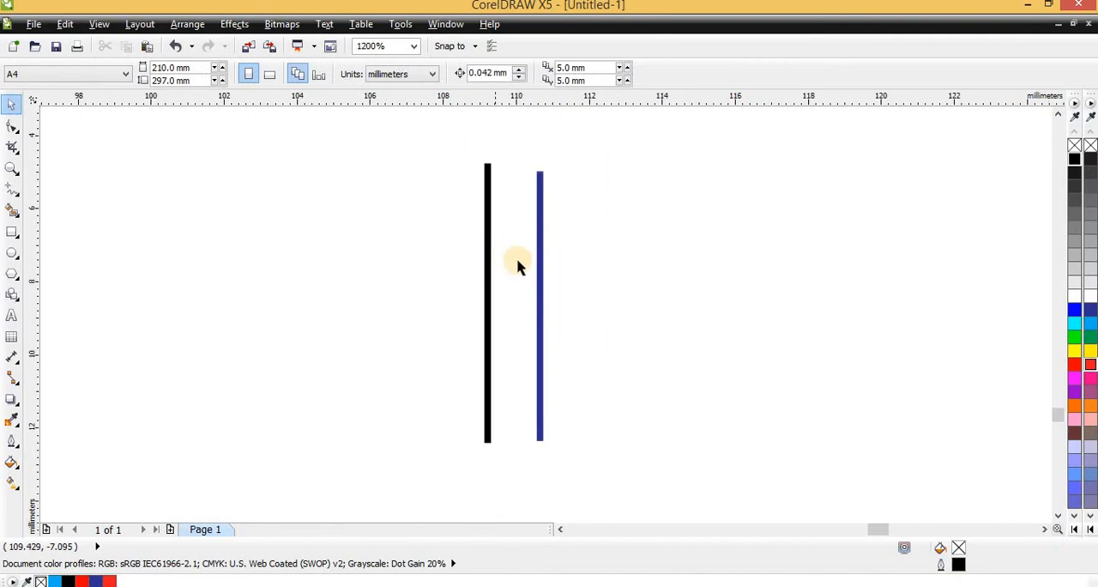
{"action": "scroll", "coordinate": [517, 265], "scroll_direction": "up", "scroll_amount": 2}
{"action": "left_click_drag", "start_coordinate": [586, 254], "coordinate": [499, 252]}
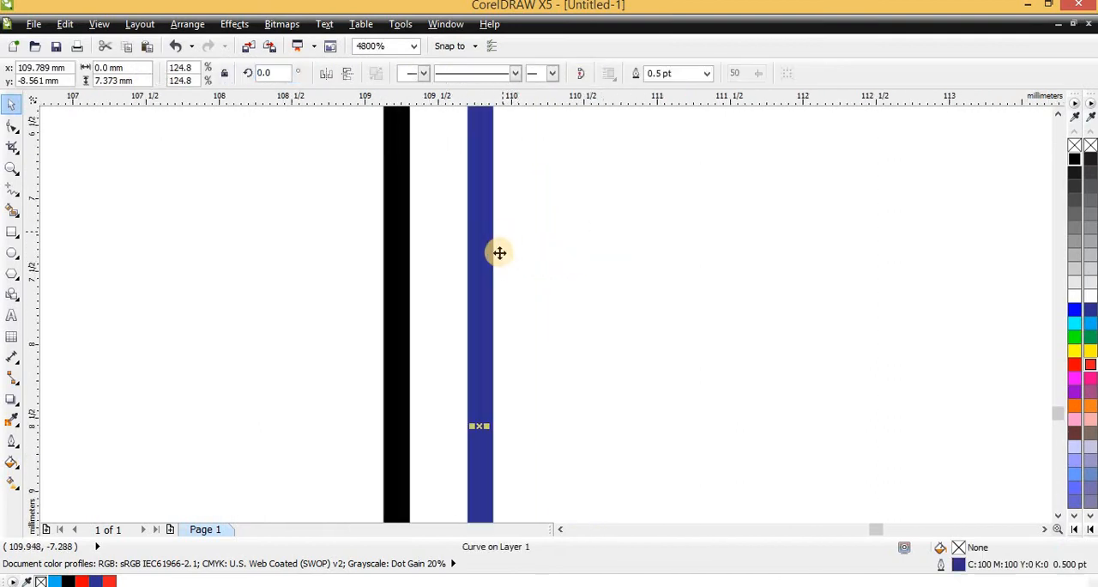
- Lengthen the blue line downward so its lower end lines up with the black bar's lower end
{"action": "scroll", "coordinate": [499, 252], "scroll_direction": "down", "scroll_amount": 2}
{"action": "scroll", "coordinate": [483, 428], "scroll_direction": "up", "scroll_amount": 2}
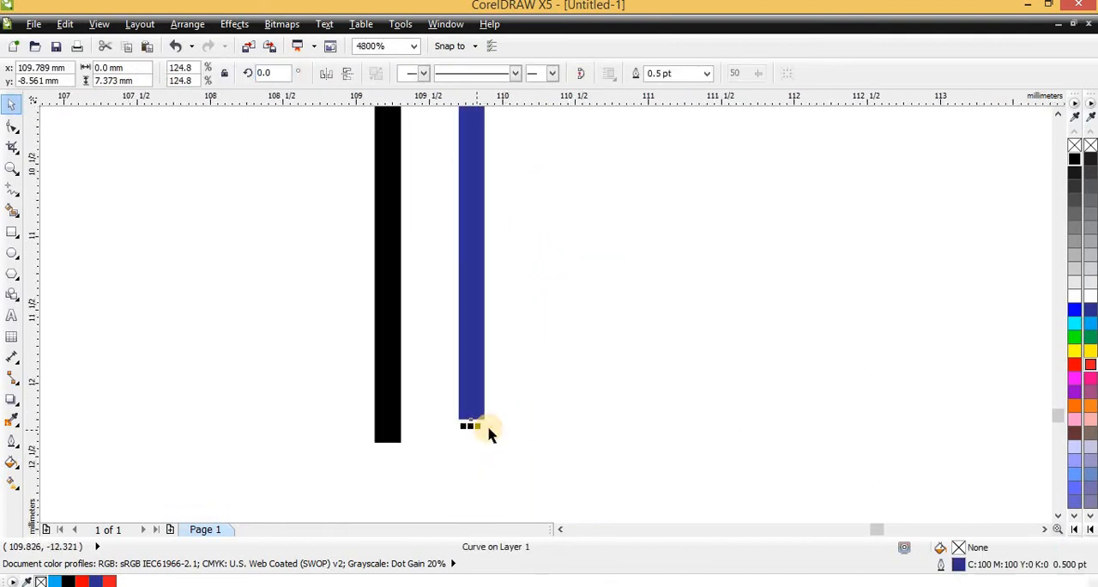
{"action": "mouse_move", "coordinate": [474, 427]}
{"action": "left_mouse_down"}
{"action": "mouse_move", "coordinate": [490, 457]}
{"action": "mouse_move", "coordinate": [482, 443]}
{"action": "left_mouse_up"}
{"action": "scroll", "coordinate": [458, 434], "scroll_direction": "down", "scroll_amount": 2}
{"action": "scroll", "coordinate": [408, 313], "scroll_direction": "down", "scroll_amount": 1}
- Try to stretch the black bar and blue line together sideways to about 52 mm overall width
{"action": "left_click_drag", "start_coordinate": [421, 204], "coordinate": [509, 421]}
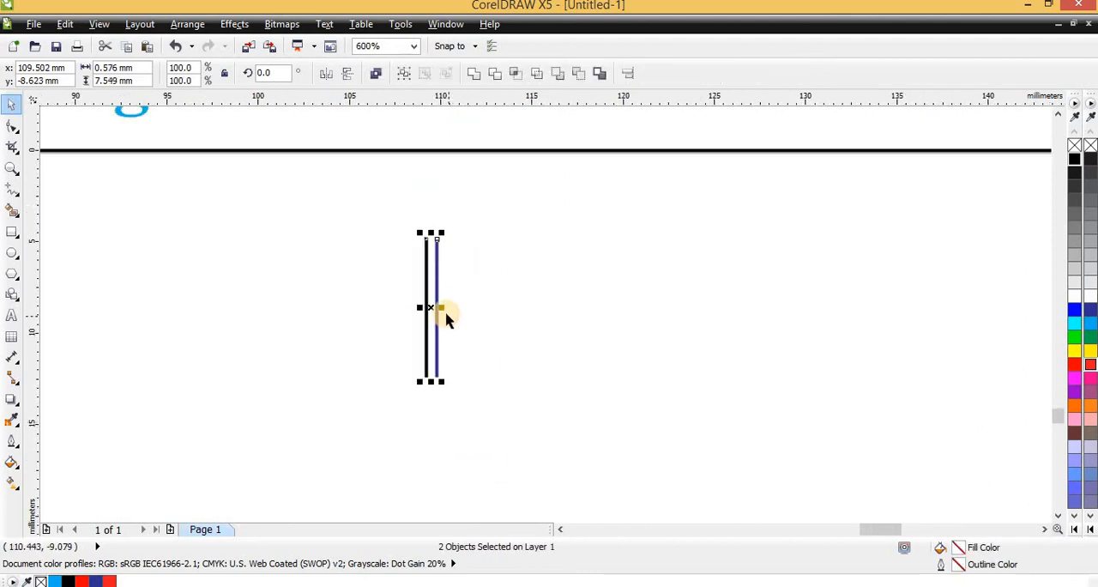
{"action": "left_click_drag", "start_coordinate": [445, 307], "coordinate": [937, 307]}
{"action": "scroll", "coordinate": [404, 320], "scroll_direction": "down", "scroll_amount": 1}
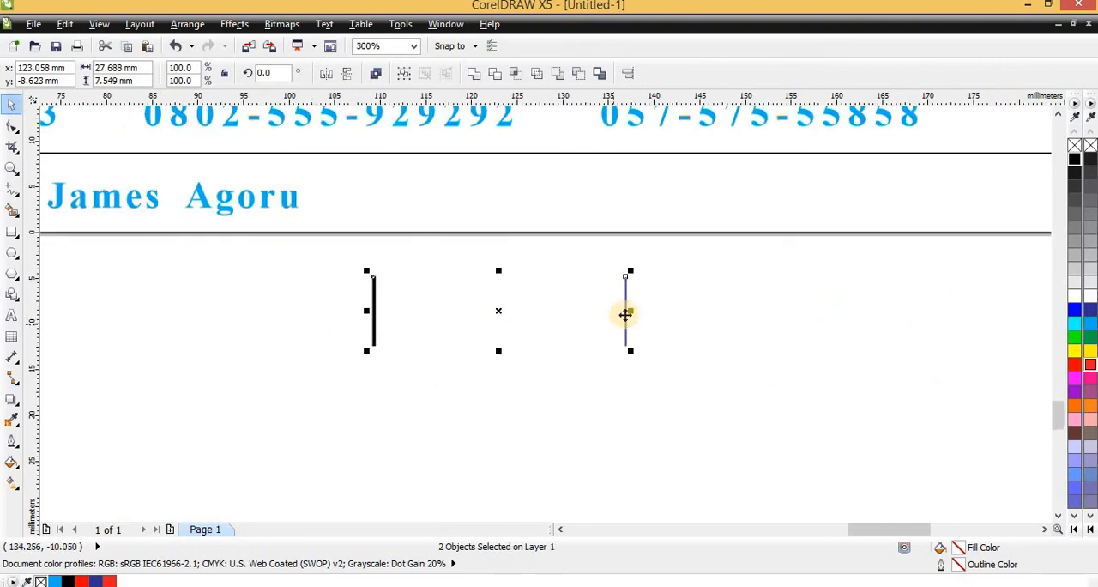
{"action": "left_click_drag", "start_coordinate": [632, 310], "coordinate": [849, 308]}
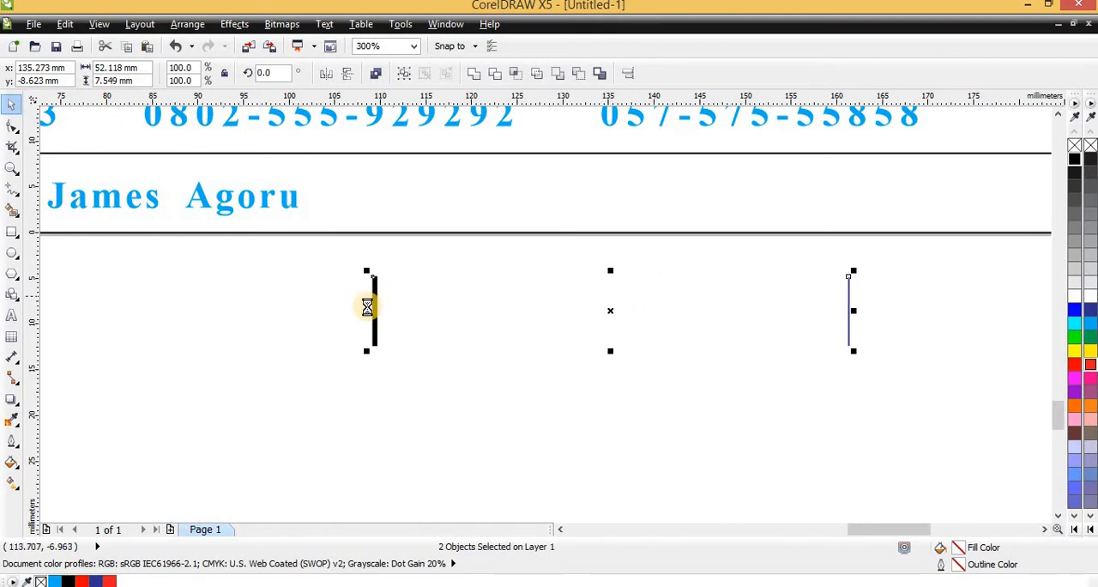
{"action": "scroll", "coordinate": [367, 306], "scroll_direction": "up", "scroll_amount": 2}
{"action": "scroll", "coordinate": [364, 314], "scroll_direction": "down", "scroll_amount": 2}
{"action": "scroll", "coordinate": [879, 317], "scroll_direction": "up", "scroll_amount": 1}
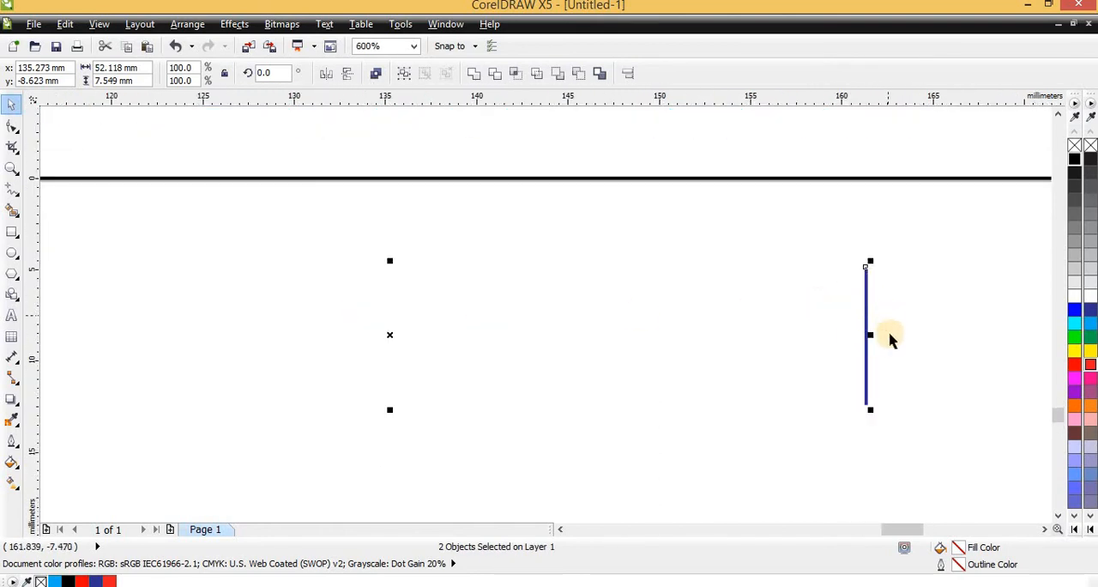
- Try compressing the bar and line together, then stretch them again to about 46 mm overall width
{"action": "left_click_drag", "start_coordinate": [873, 339], "coordinate": [472, 336]}
{"action": "scroll", "coordinate": [884, 348], "scroll_direction": "down", "scroll_amount": 1}
{"action": "left_click", "coordinate": [892, 309]}
{"action": "left_click", "coordinate": [916, 340]}
{"action": "left_click_drag", "start_coordinate": [396, 281], "coordinate": [516, 393]}
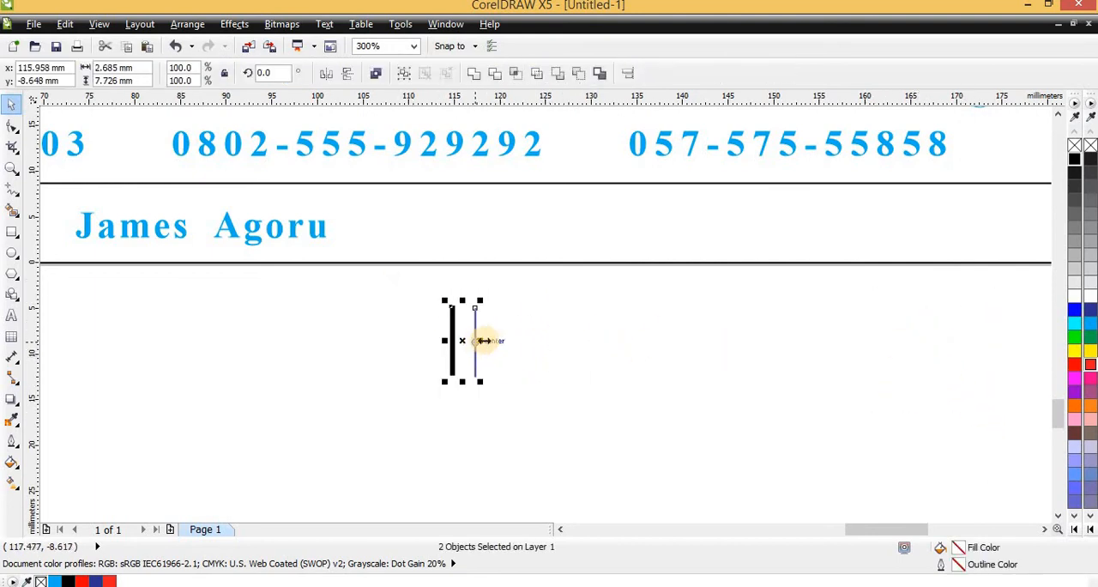
{"action": "left_click_drag", "start_coordinate": [483, 341], "coordinate": [874, 376]}
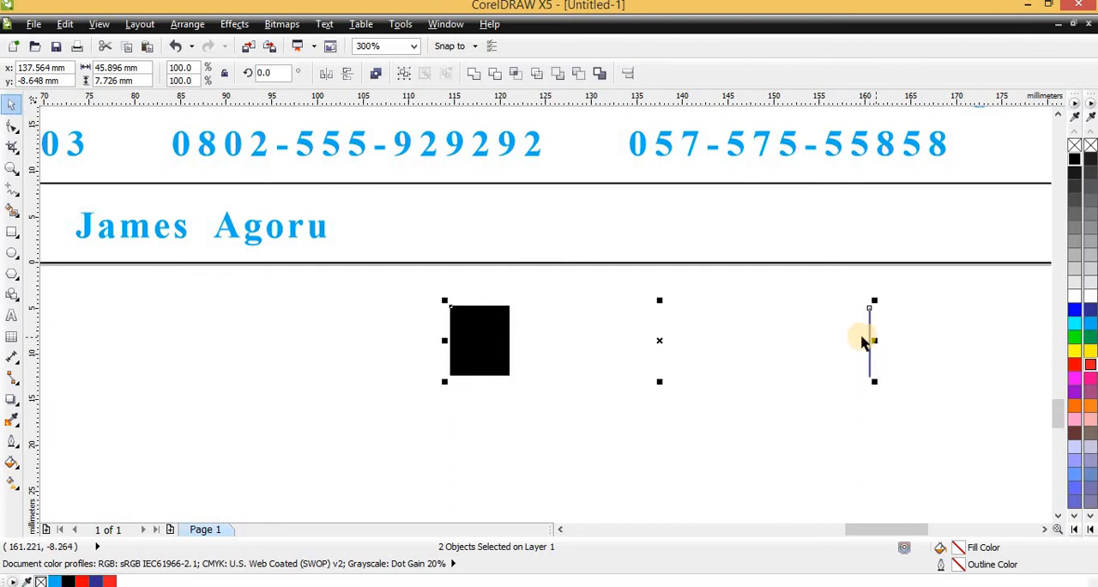
- Undo the sideways stretches of the bar and line back to the closely spaced pair
{"action": "key", "text": "ctrl+z"}
{"action": "key", "text": "ctrl+z"}
{"action": "key", "text": "ctrl+z"}
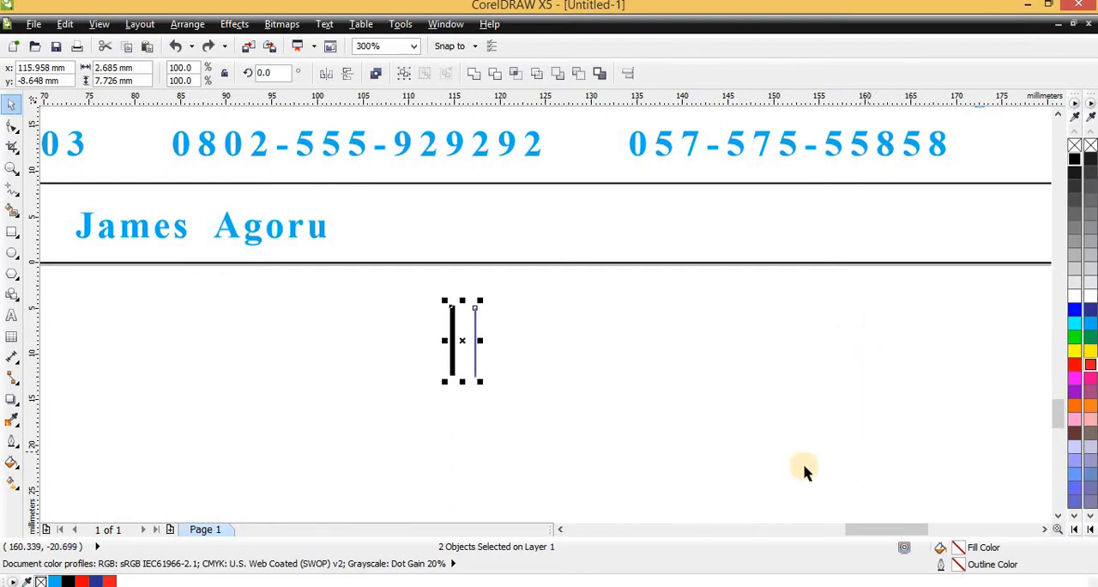
{"action": "key", "text": "ctrl+z"}
{"action": "key", "text": "ctrl+z"}
{"action": "key", "text": "ctrl+z"}
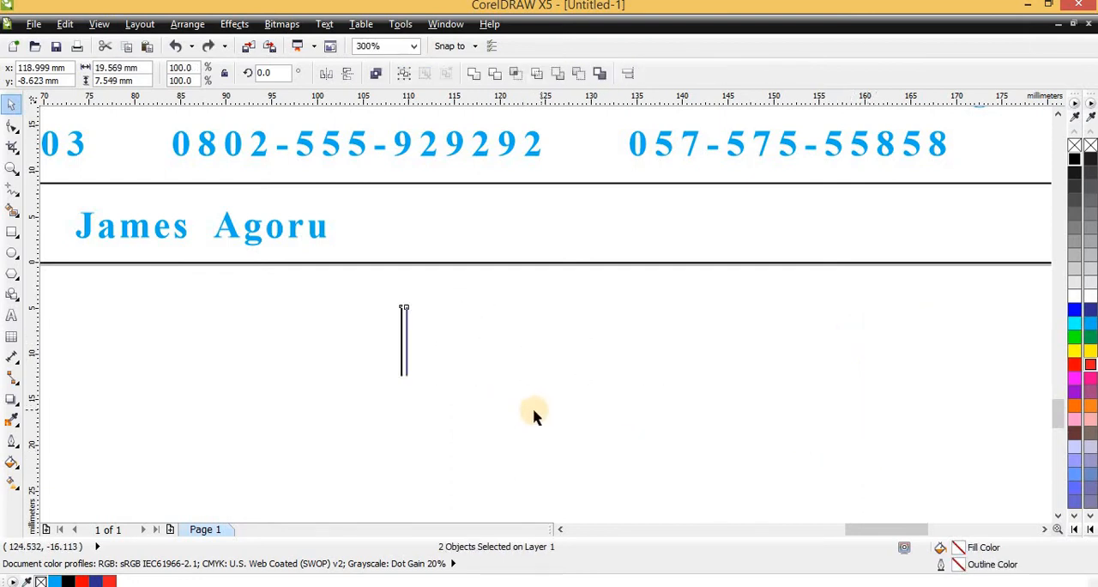
- Scale the black bar and blue line together to about 2 mm wide and 26 mm high
{"action": "left_click", "coordinate": [369, 298]}
{"action": "left_click_drag", "start_coordinate": [360, 292], "coordinate": [506, 459]}
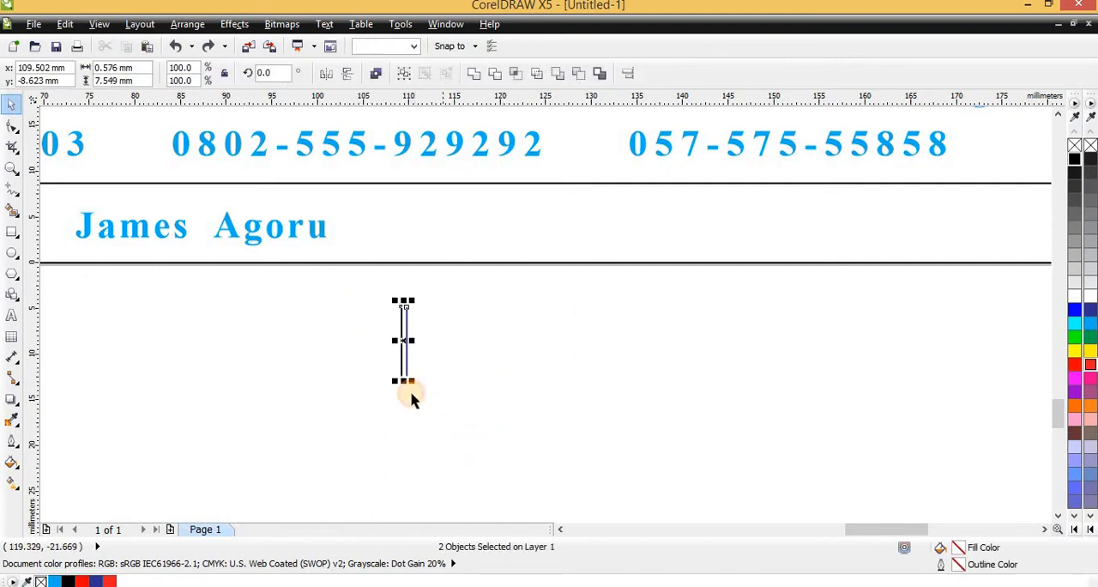
{"action": "left_click_drag", "start_coordinate": [410, 380], "coordinate": [525, 511]}
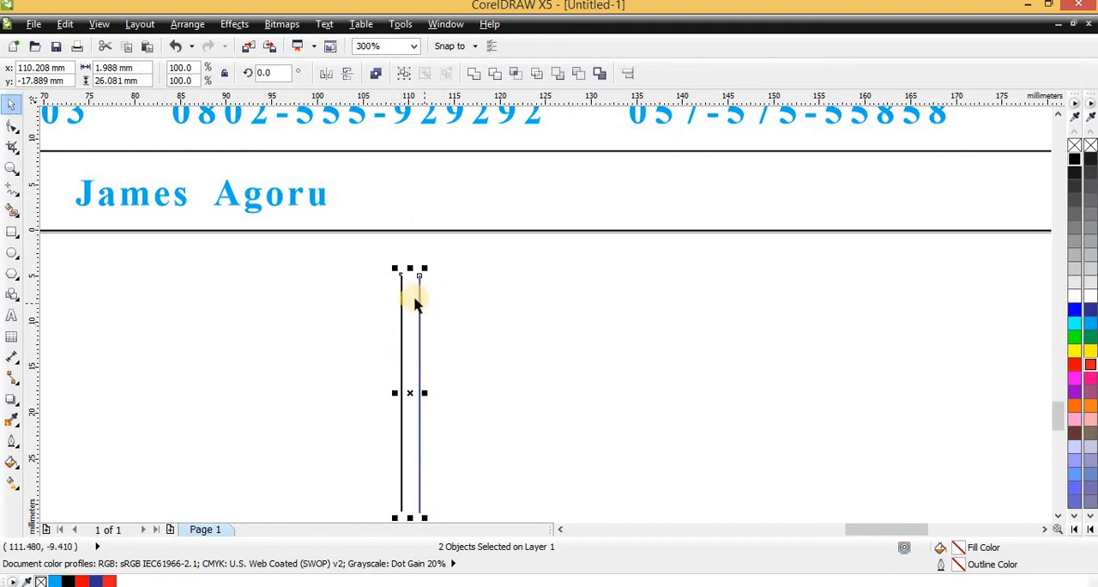
{"action": "scroll", "coordinate": [385, 393], "scroll_direction": "up", "scroll_amount": 2}
- Widen the black bar outward, away from the blue line
{"action": "left_click", "coordinate": [434, 336]}
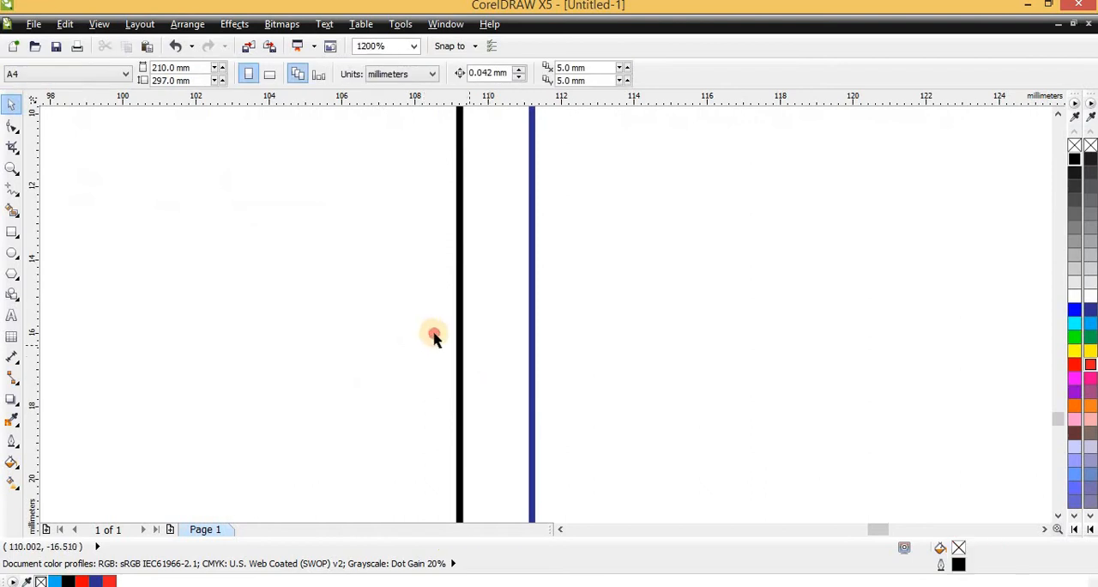
{"action": "left_click", "coordinate": [459, 369]}
{"action": "scroll", "coordinate": [456, 429], "scroll_direction": "up", "scroll_amount": 2}
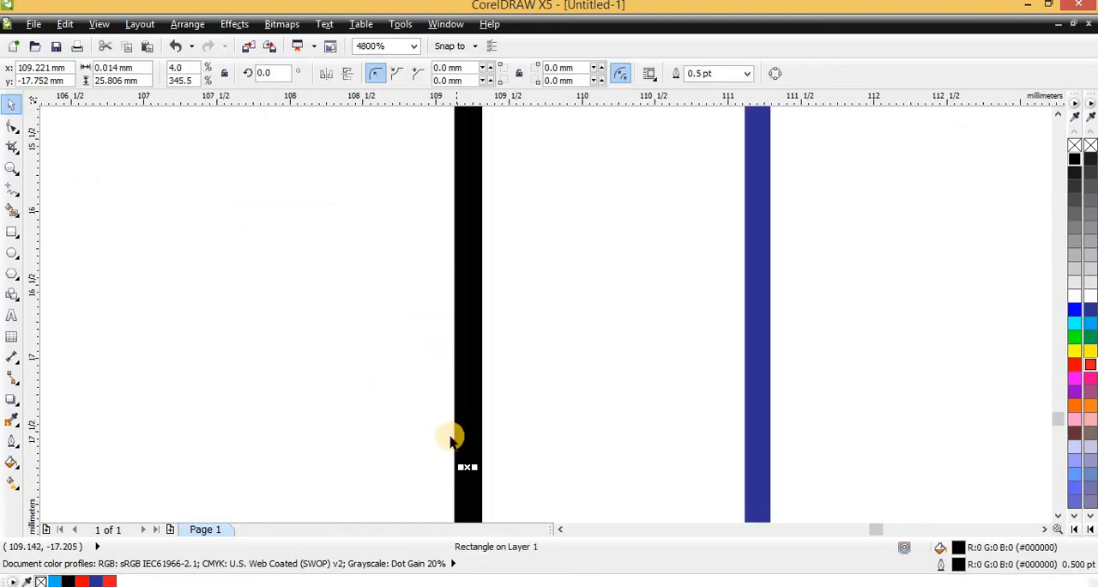
{"action": "left_click_drag", "start_coordinate": [460, 467], "coordinate": [377, 461]}
{"action": "scroll", "coordinate": [394, 442], "scroll_direction": "down", "scroll_amount": 3}
- Set the blue line's outline width to 4.0 pt, then reduce it to 2.0 pt to match the black bar
{"action": "left_click", "coordinate": [439, 358]}
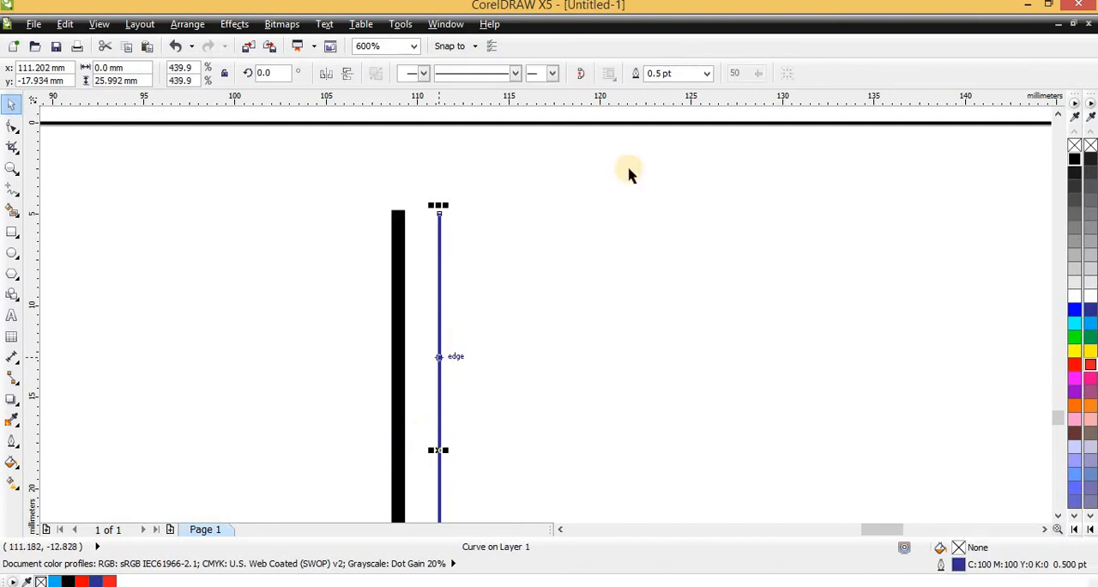
{"action": "left_click", "coordinate": [708, 76]}
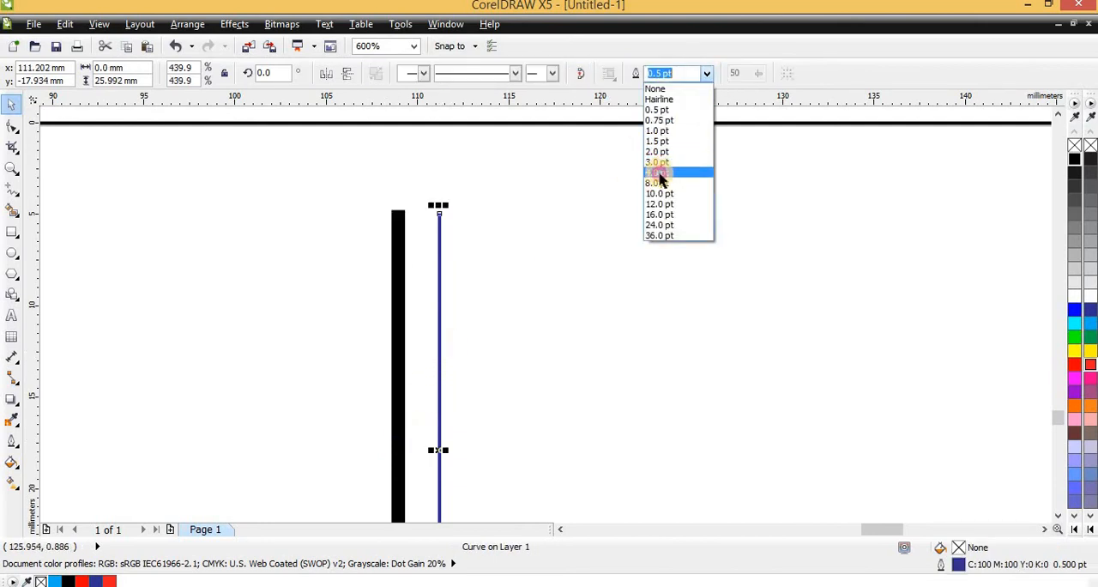
{"action": "left_click", "coordinate": [659, 177]}
{"action": "left_click", "coordinate": [712, 75]}
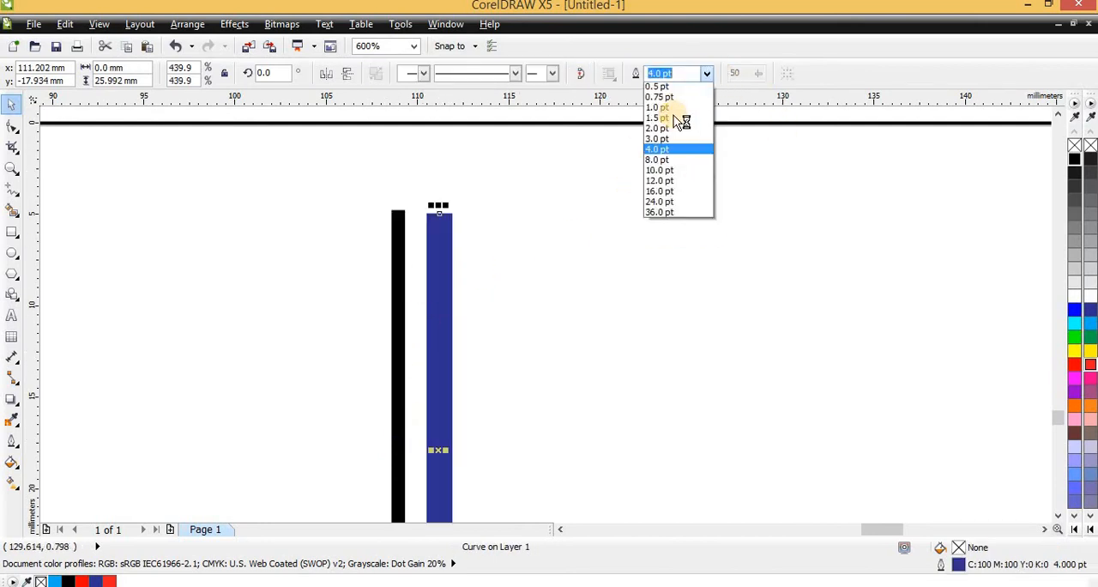
{"action": "left_click", "coordinate": [662, 150]}
{"action": "scroll", "coordinate": [437, 247], "scroll_direction": "down", "scroll_amount": 2}
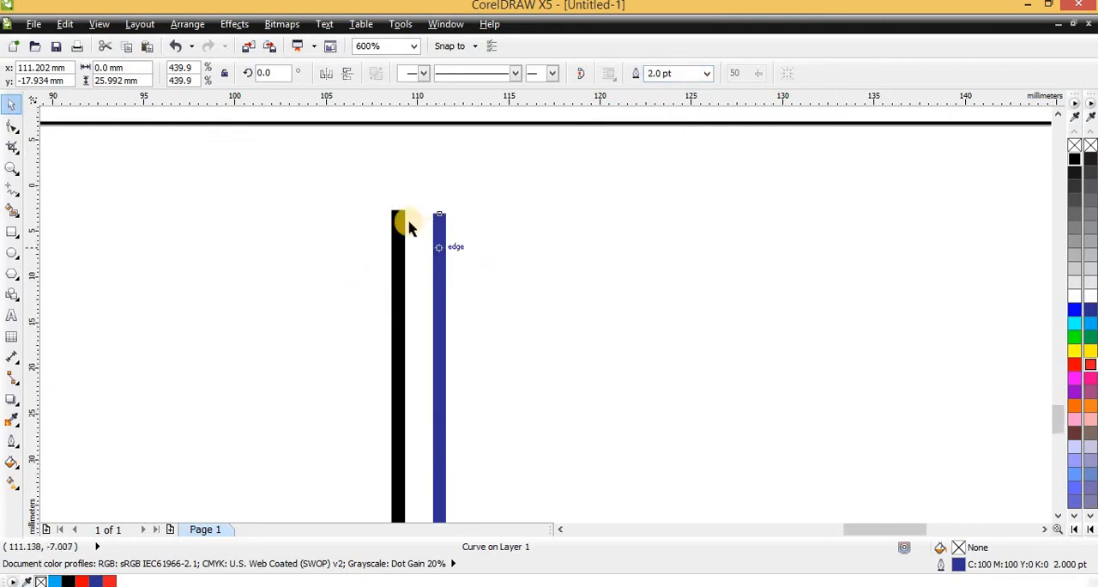
- Try stretching the thickened bar and line sideways as a pair, then undo it
{"action": "left_click_drag", "start_coordinate": [392, 233], "coordinate": [563, 409]}
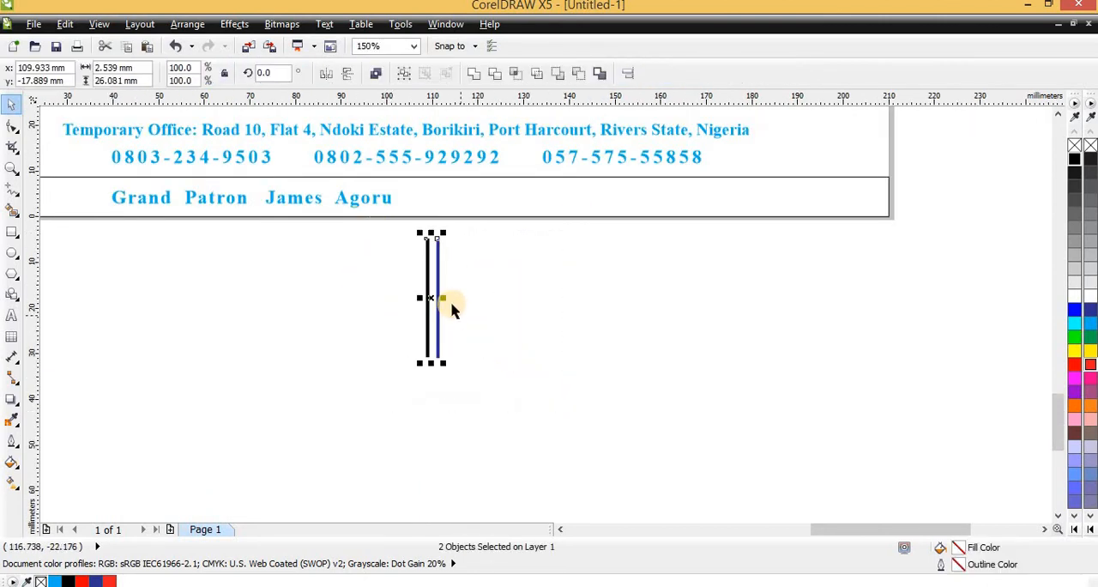
{"action": "left_click_drag", "start_coordinate": [446, 297], "coordinate": [772, 355]}
{"action": "key", "text": "ctrl+z"}
- Scale the black bar and blue line together to about 6 mm wide and 63 mm high
{"action": "left_click", "coordinate": [509, 326]}
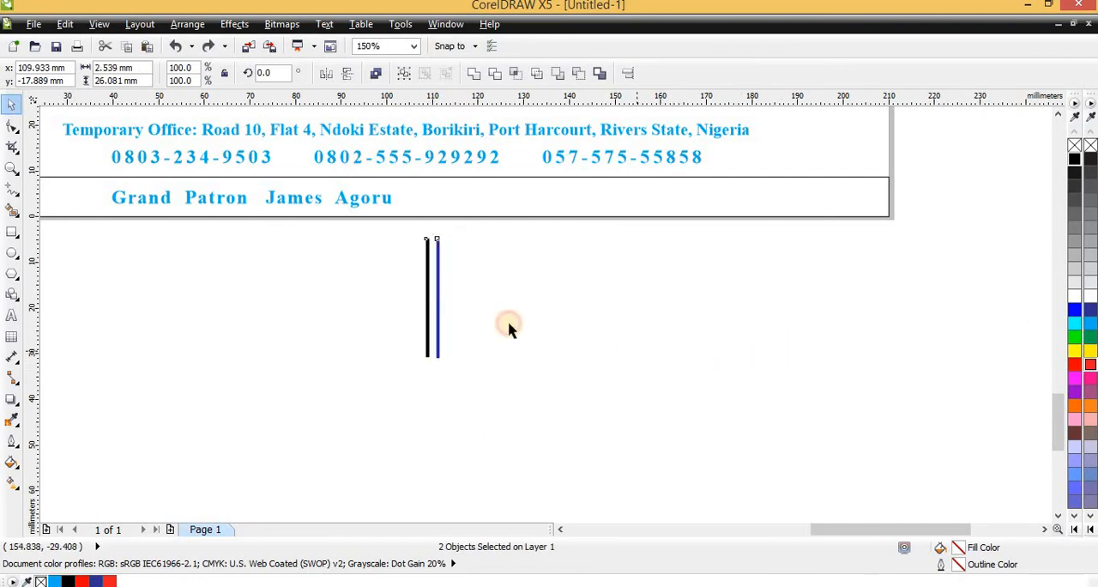
{"action": "left_click_drag", "start_coordinate": [384, 238], "coordinate": [590, 468]}
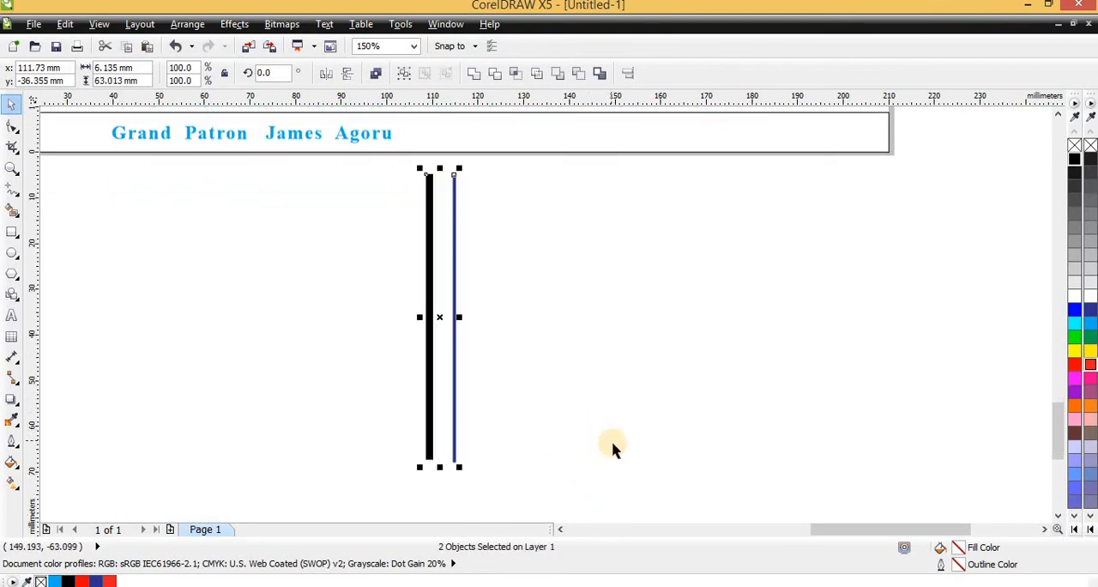
{"action": "scroll", "coordinate": [620, 460], "scroll_direction": "down", "scroll_amount": 1}
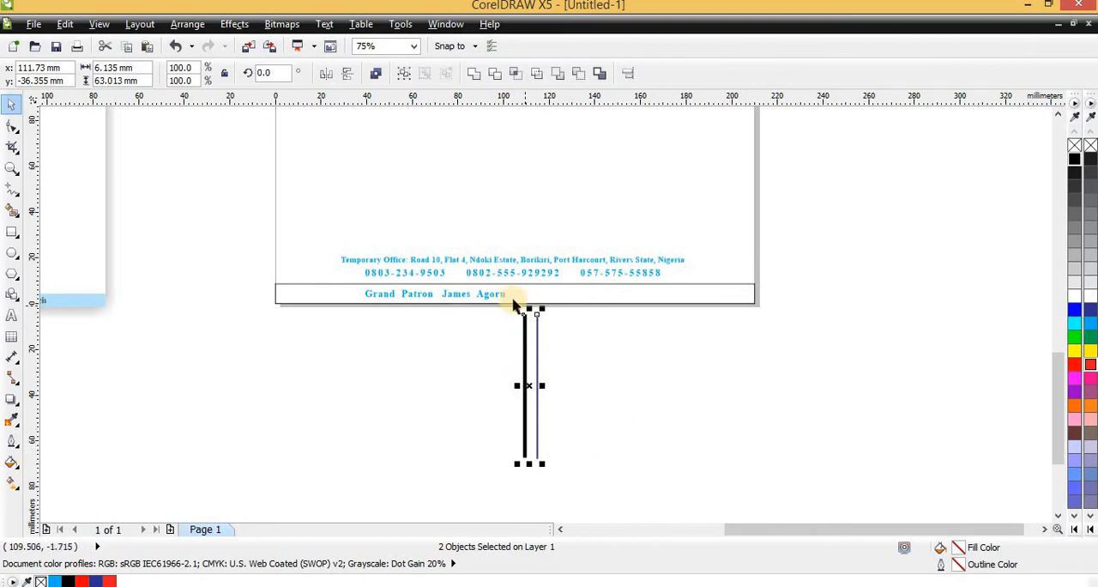
- Turn on Scale with image in the Outline Pen settings of the blue line, keeping its 2.0 pt width
{"action": "left_click", "coordinate": [568, 369]}
{"action": "left_click", "coordinate": [537, 345]}
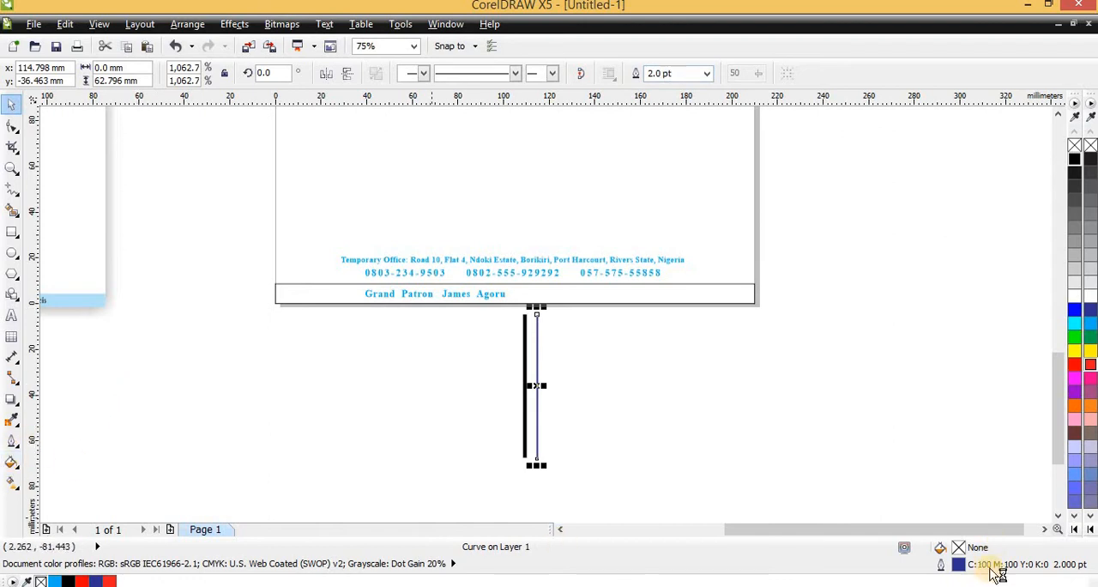
{"action": "left_click", "coordinate": [11, 461]}
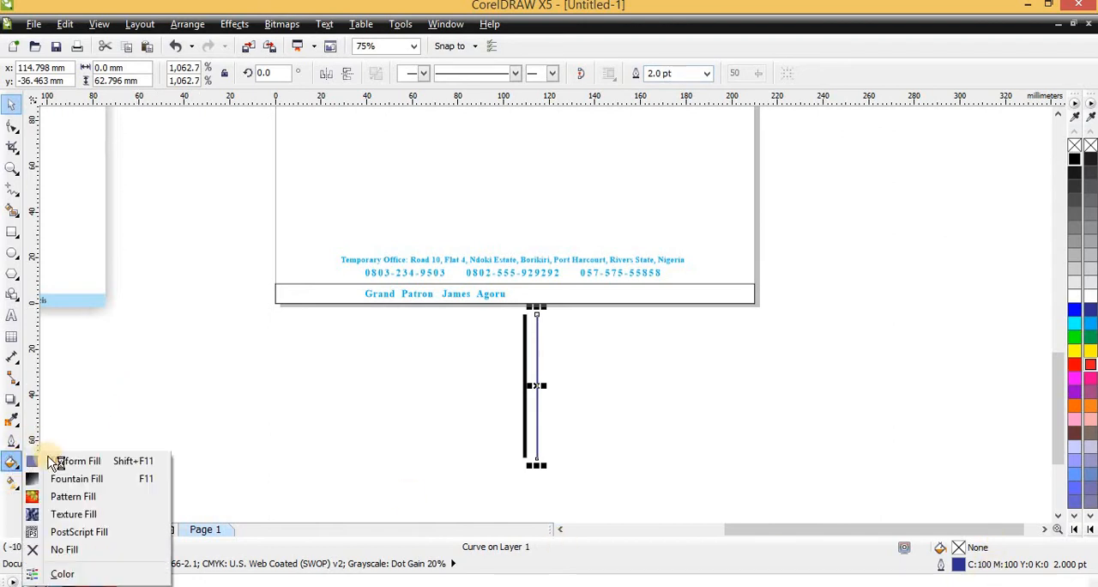
{"action": "left_click", "coordinate": [11, 440]}
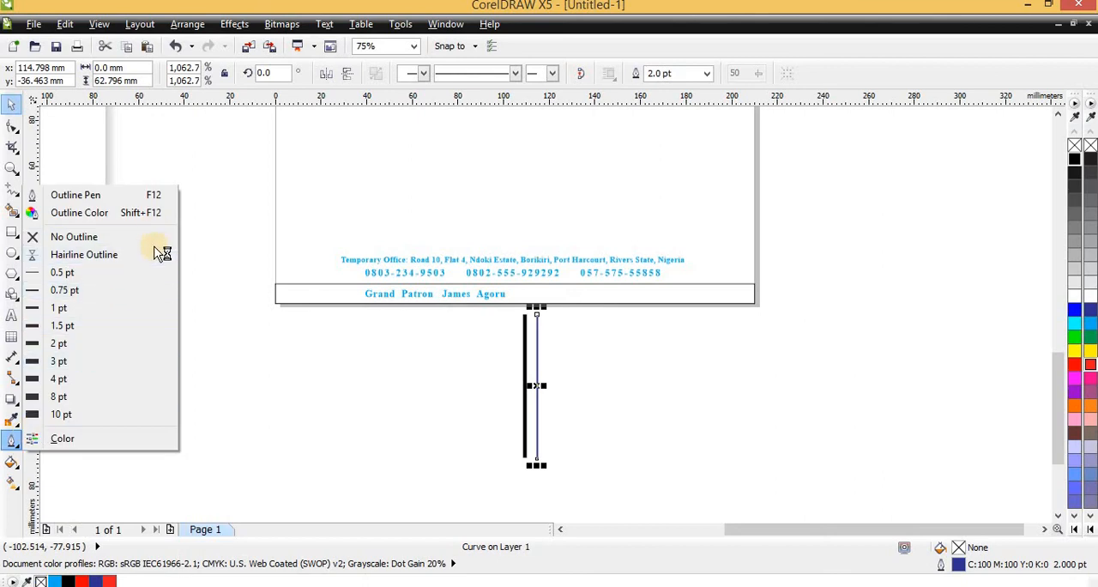
{"action": "left_click", "coordinate": [163, 199]}
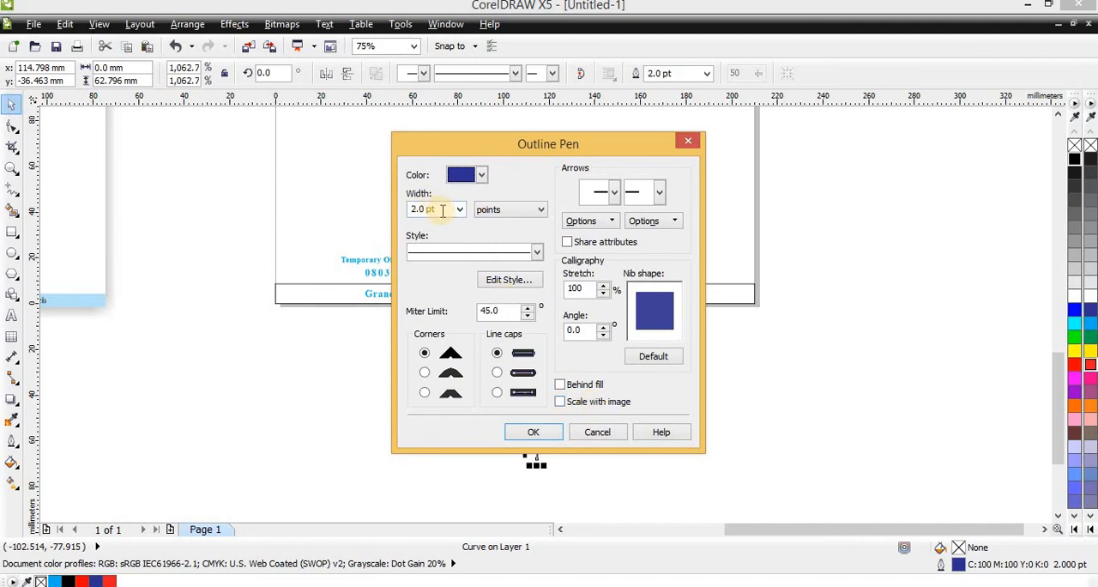
{"action": "left_click", "coordinate": [586, 402]}
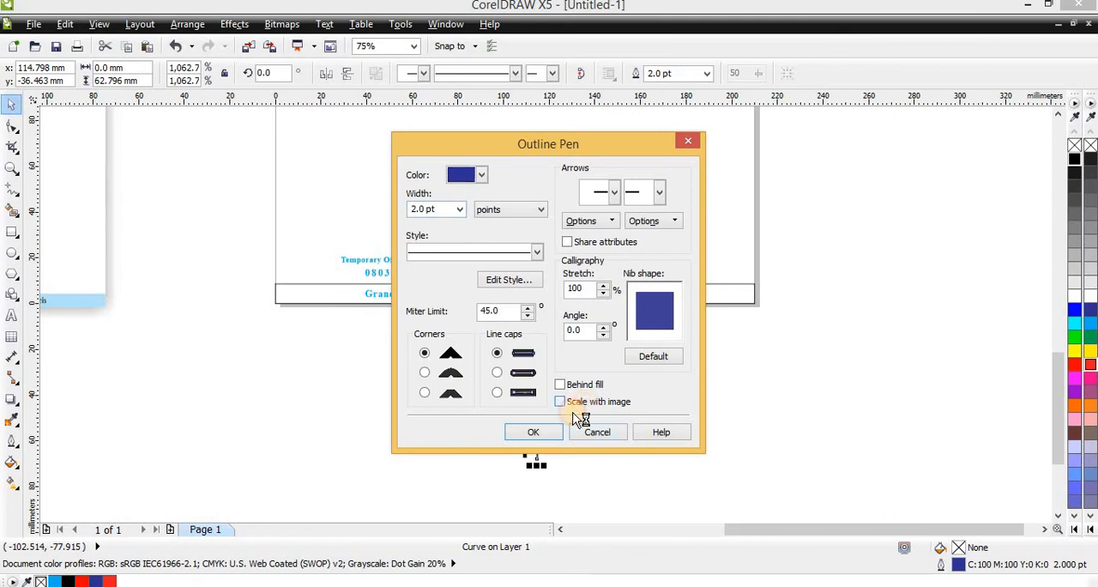
{"action": "left_click", "coordinate": [542, 434]}
- Try stretching the black bar and blue line sideways together to about 135 mm wide, then undo it
{"action": "scroll", "coordinate": [518, 379], "scroll_direction": "down", "scroll_amount": 1}
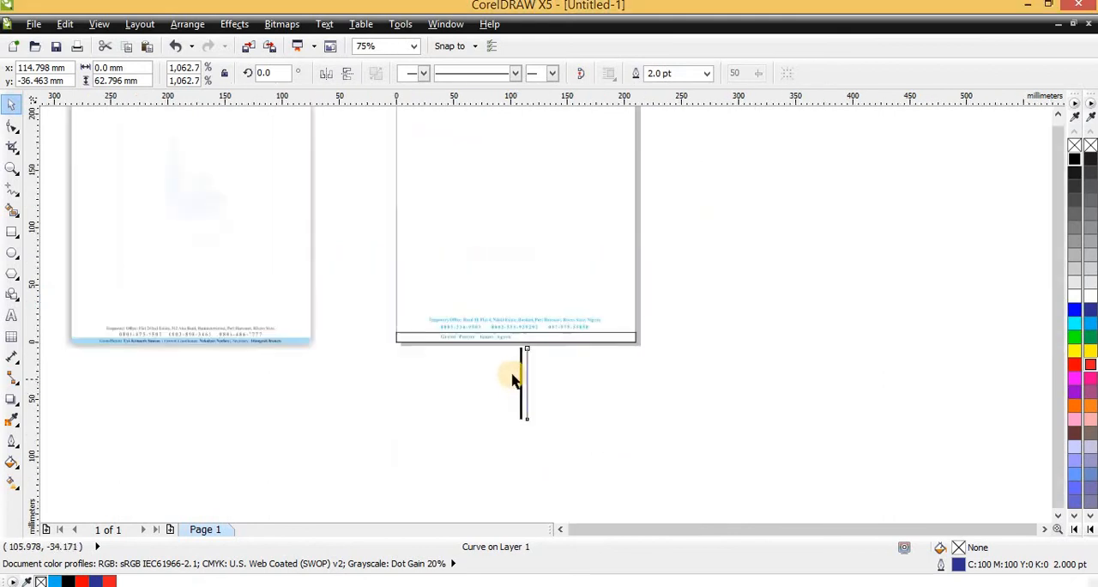
{"action": "scroll", "coordinate": [515, 377], "scroll_direction": "up", "scroll_amount": 1}
{"action": "left_click", "coordinate": [599, 455]}
{"action": "left_click_drag", "start_coordinate": [478, 319], "coordinate": [638, 473]}
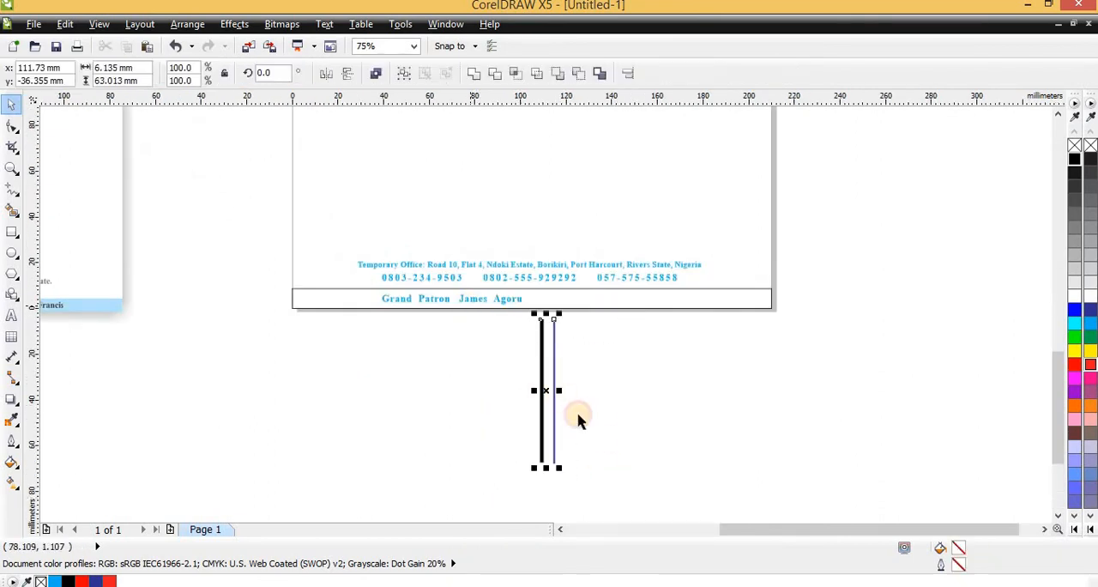
{"action": "left_click_drag", "start_coordinate": [562, 469], "coordinate": [558, 360]}
{"action": "left_click_drag", "start_coordinate": [556, 292], "coordinate": [774, 367]}
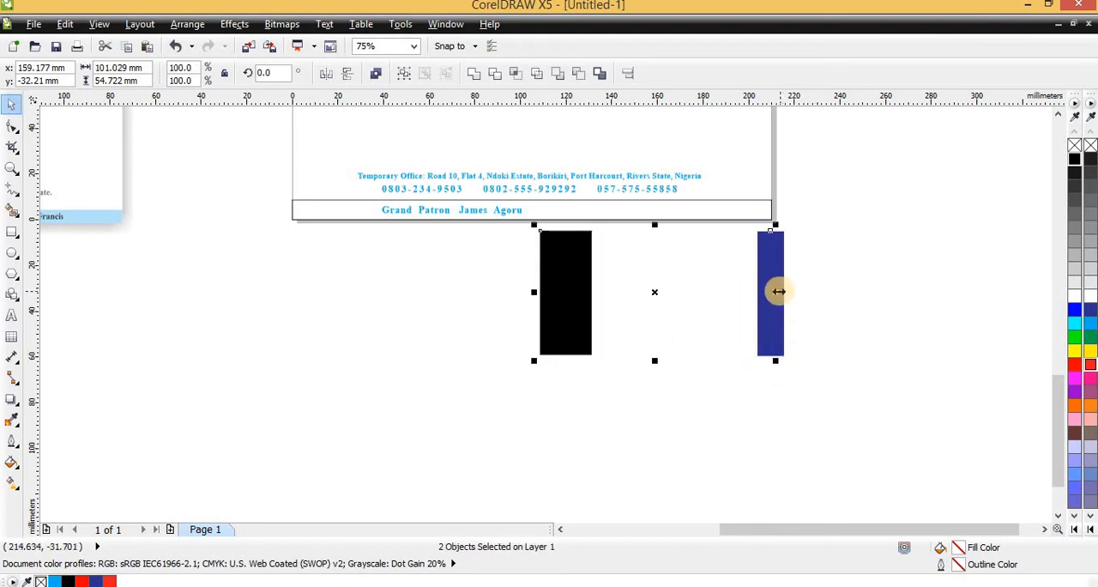
{"action": "left_click_drag", "start_coordinate": [784, 292], "coordinate": [851, 296]}
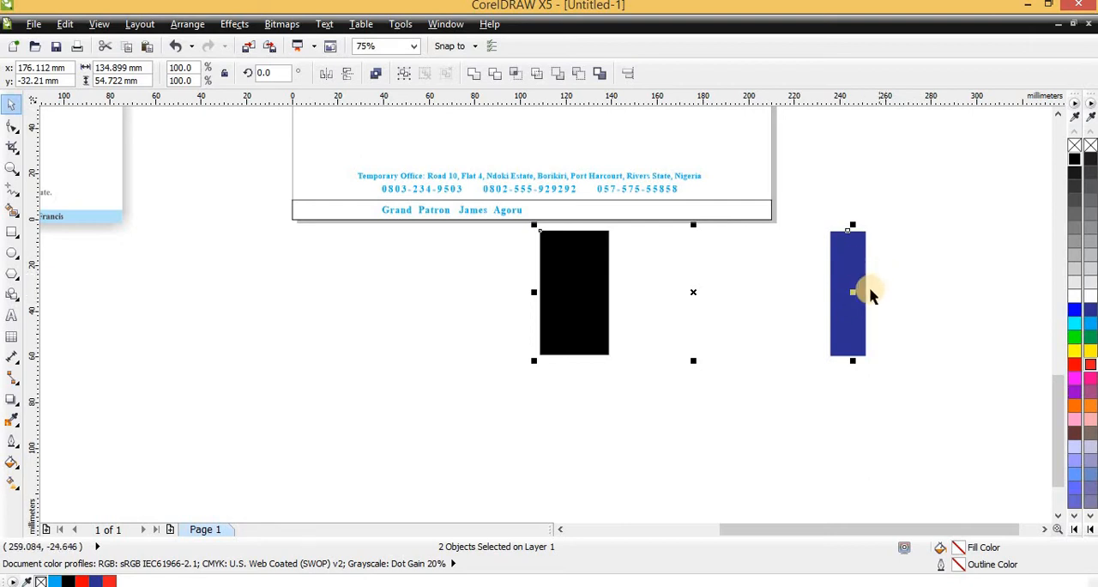
{"action": "left_click_drag", "start_coordinate": [854, 292], "coordinate": [549, 260]}
{"action": "scroll", "coordinate": [548, 260], "scroll_direction": "up", "scroll_amount": 2}
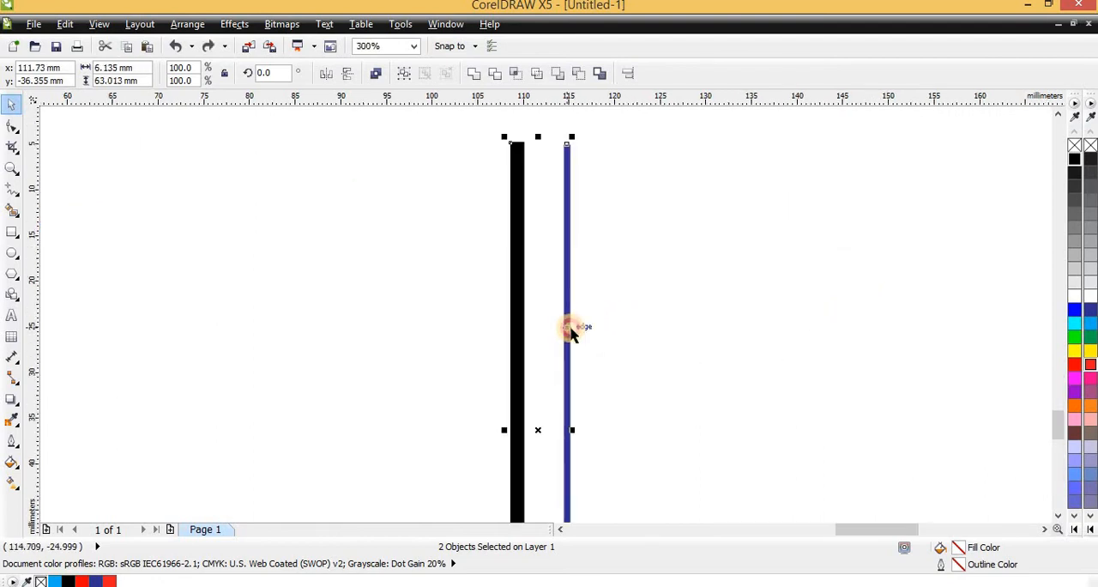
- Scale only the blue line down from its lower end to about 6.8 mm high
{"action": "left_click", "coordinate": [568, 327]}
{"action": "scroll", "coordinate": [560, 336], "scroll_direction": "down", "scroll_amount": 2}
{"action": "left_click", "coordinate": [563, 327]}
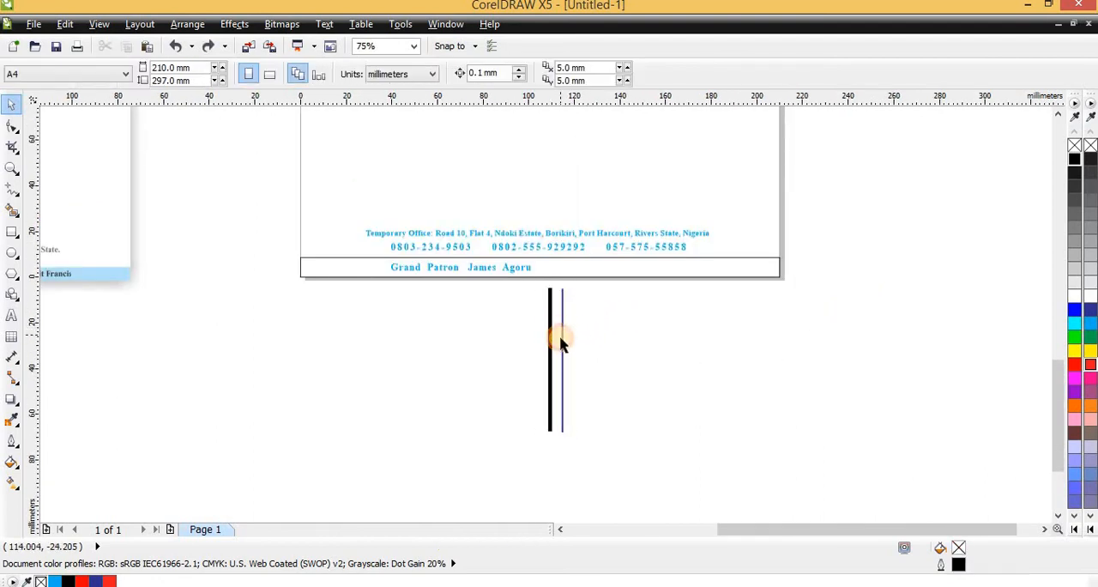
{"action": "left_click", "coordinate": [561, 376]}
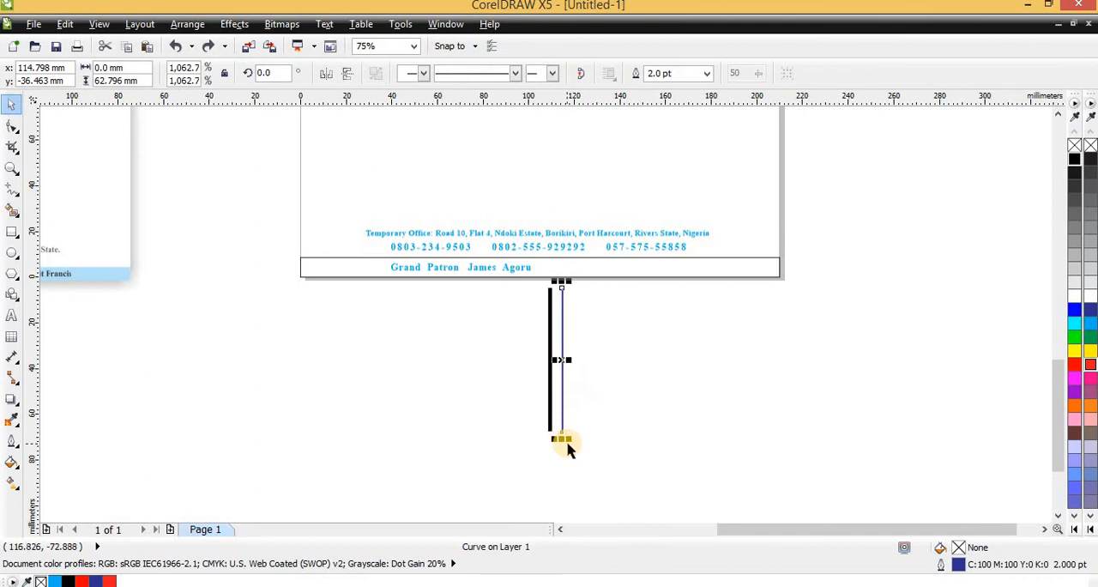
{"action": "left_click_drag", "start_coordinate": [566, 446], "coordinate": [562, 304]}
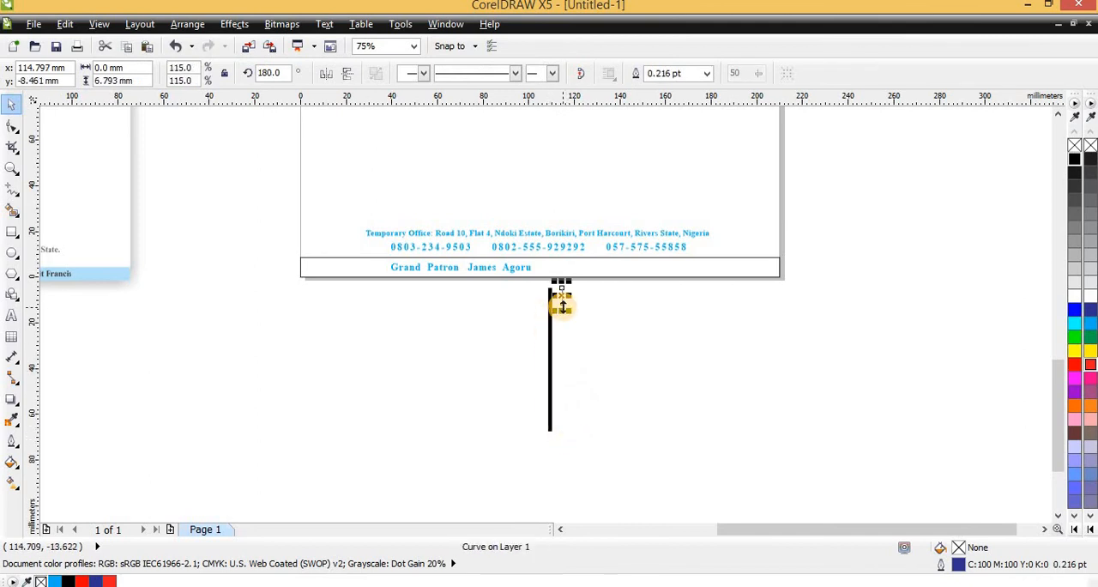
- Move the shortened blue line into the footer strip as a divider, just after the Grand Patron text
{"action": "scroll", "coordinate": [562, 304], "scroll_direction": "up", "scroll_amount": 6}
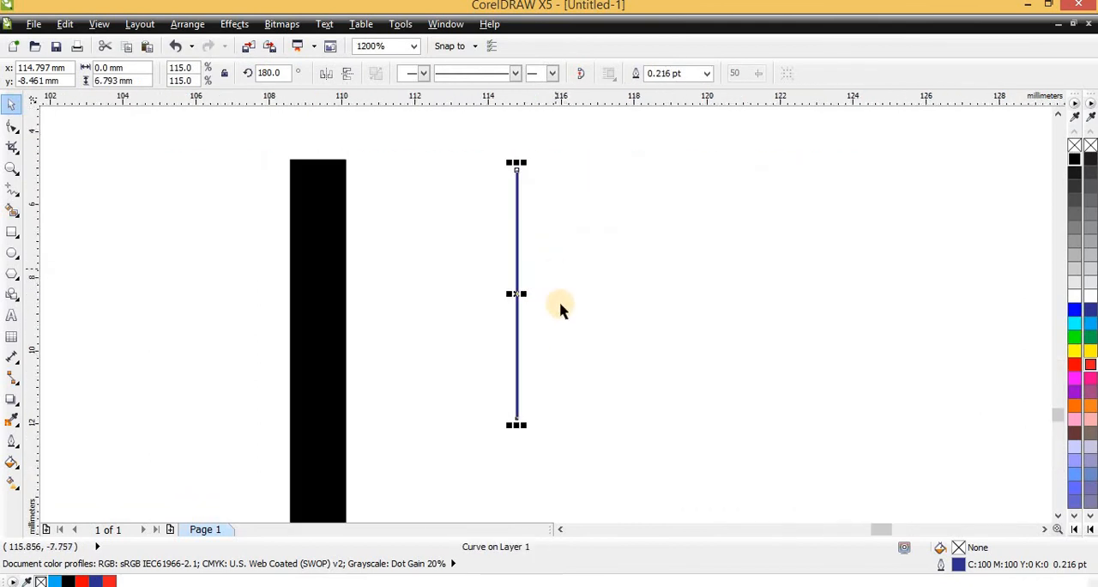
{"action": "scroll", "coordinate": [559, 309], "scroll_direction": "down", "scroll_amount": 1}
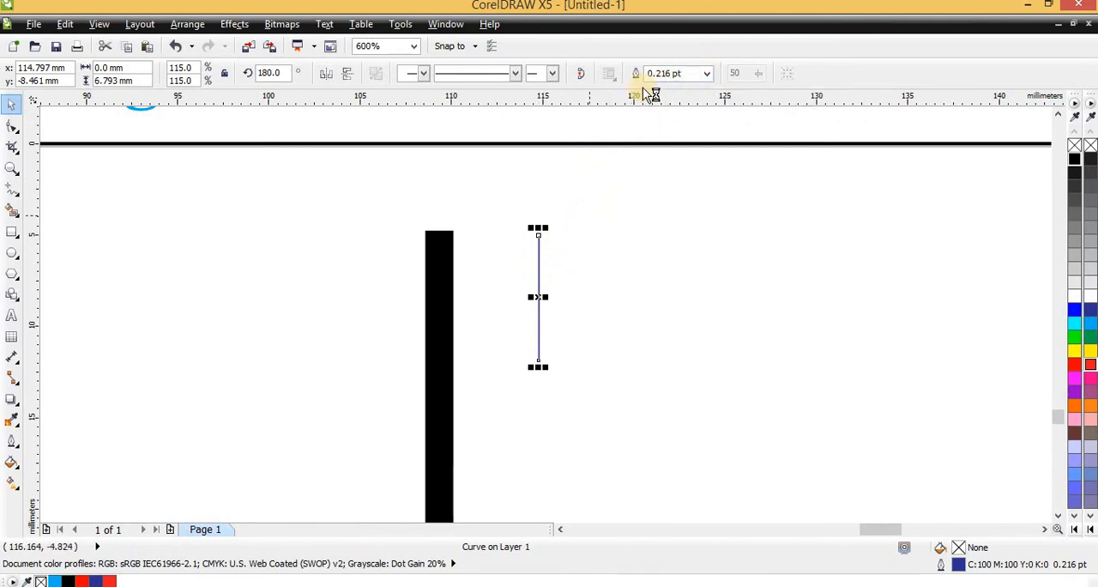
{"action": "scroll", "coordinate": [610, 345], "scroll_direction": "down", "scroll_amount": 2}
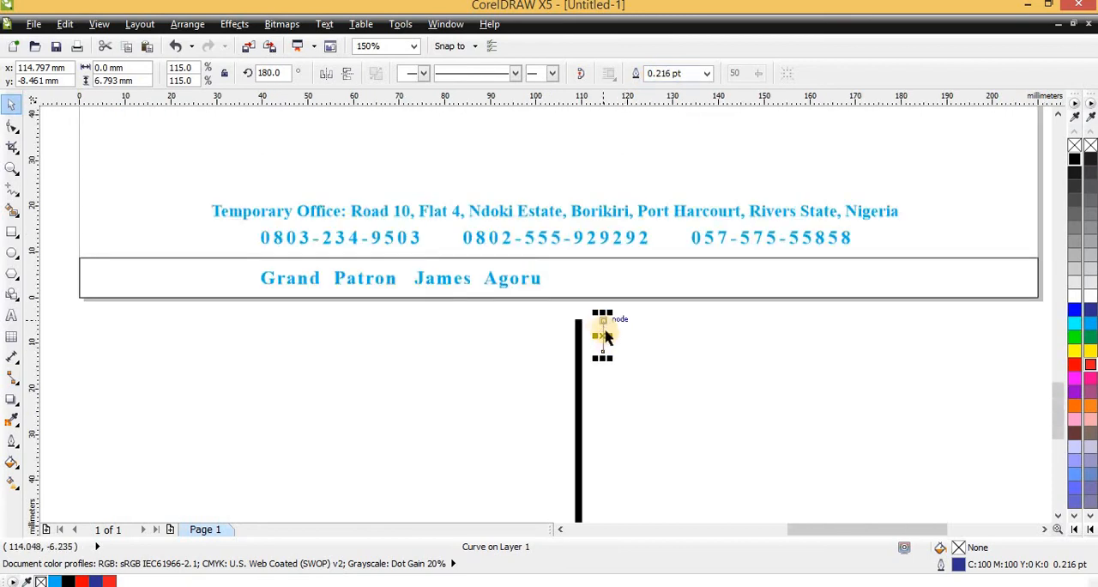
{"action": "left_click_drag", "start_coordinate": [606, 337], "coordinate": [550, 279]}
{"action": "scroll", "coordinate": [549, 279], "scroll_direction": "up", "scroll_amount": 1}
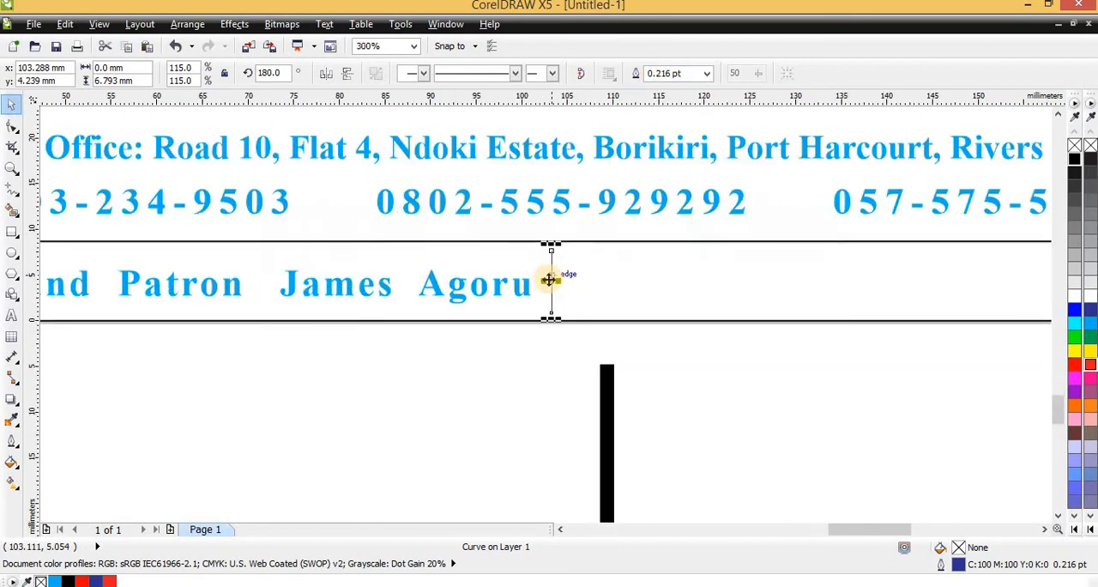
- Set the divider line's outline width to 1.0 pt and its outline color to black
{"action": "left_click", "coordinate": [706, 74]}
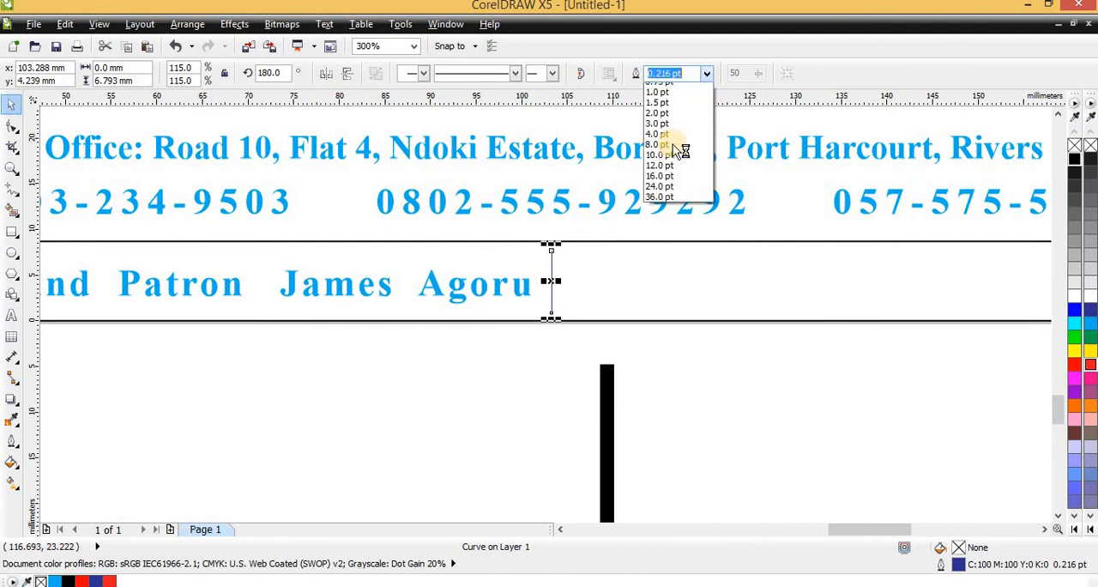
{"action": "left_click", "coordinate": [659, 131]}
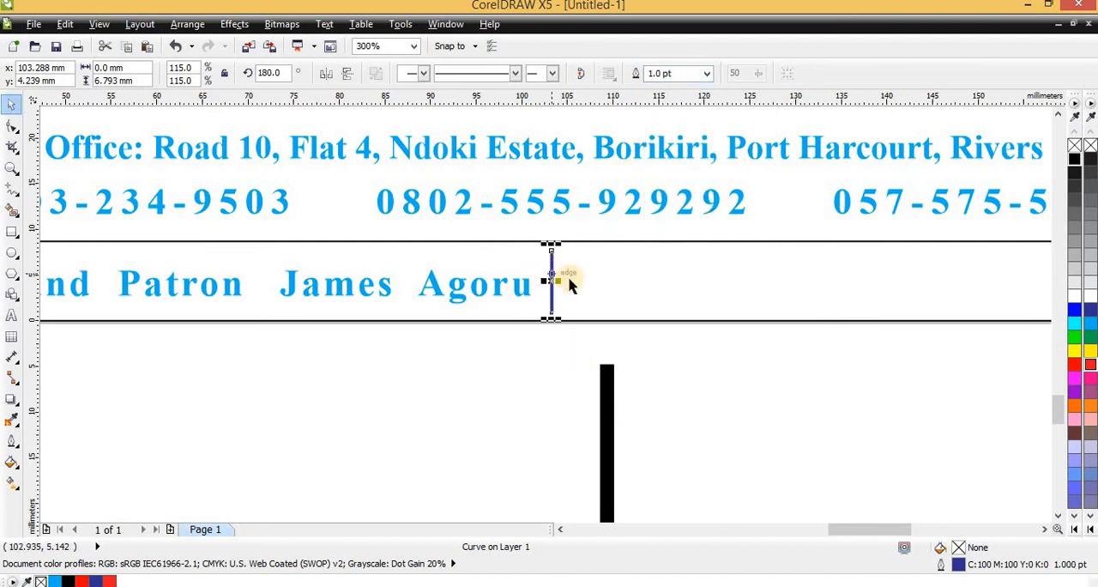
{"action": "right_click", "coordinate": [1077, 159]}
{"action": "scroll", "coordinate": [549, 322], "scroll_direction": "down", "scroll_amount": 2}
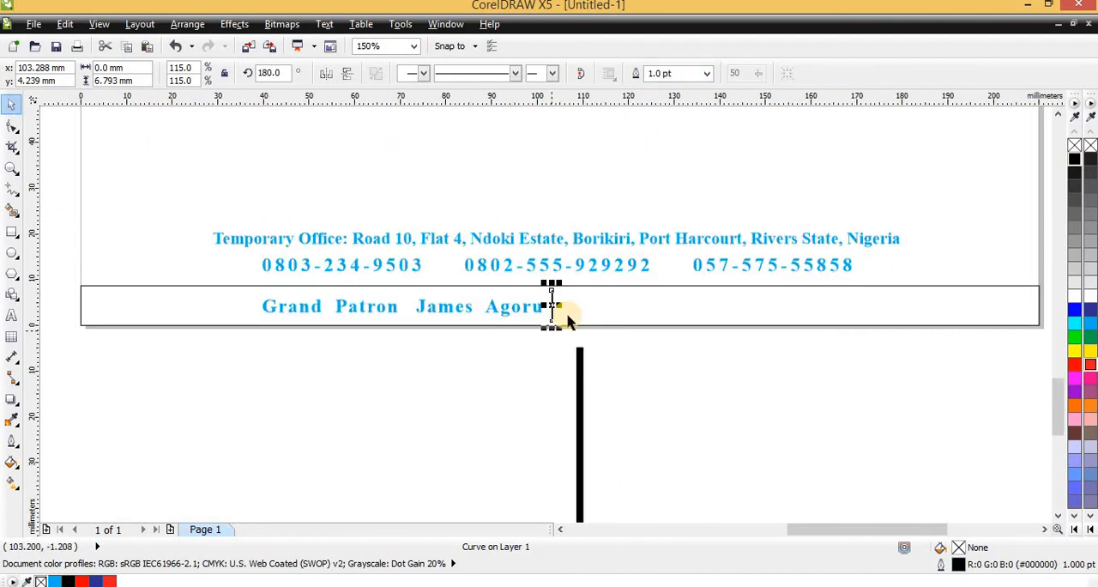
- Duplicate the Grand Patron text within the footer strip, placing the copy just past the divider line
{"action": "scroll", "coordinate": [550, 352], "scroll_direction": "down", "scroll_amount": 4}
{"action": "scroll", "coordinate": [436, 333], "scroll_direction": "up", "scroll_amount": 4}
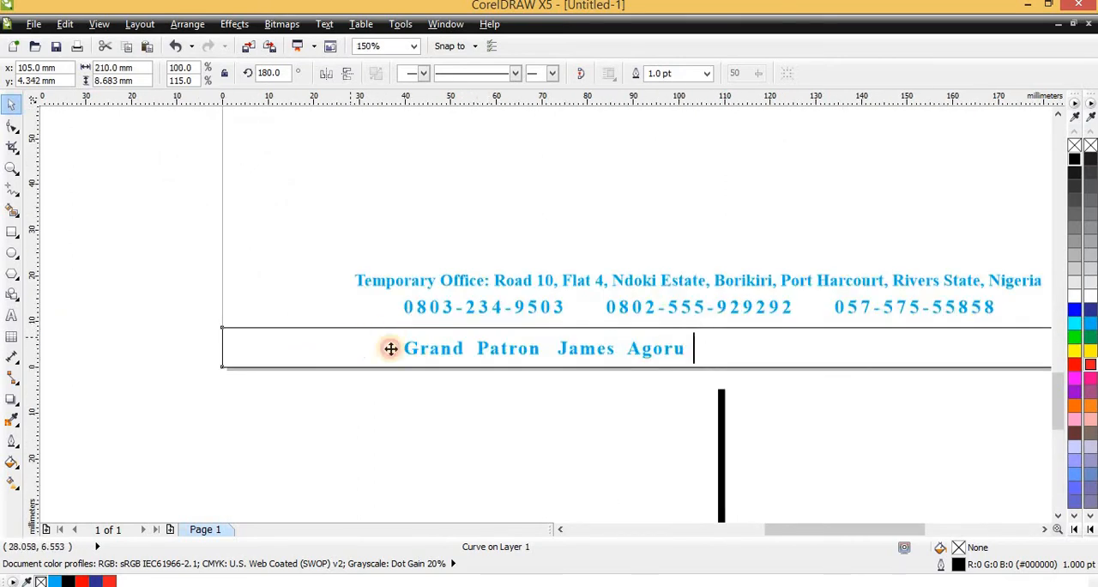
{"action": "left_click", "coordinate": [598, 368]}
{"action": "scroll", "coordinate": [539, 362], "scroll_direction": "down", "scroll_amount": 2}
{"action": "scroll", "coordinate": [614, 372], "scroll_direction": "up", "scroll_amount": 2}
{"action": "left_click", "coordinate": [286, 305]}
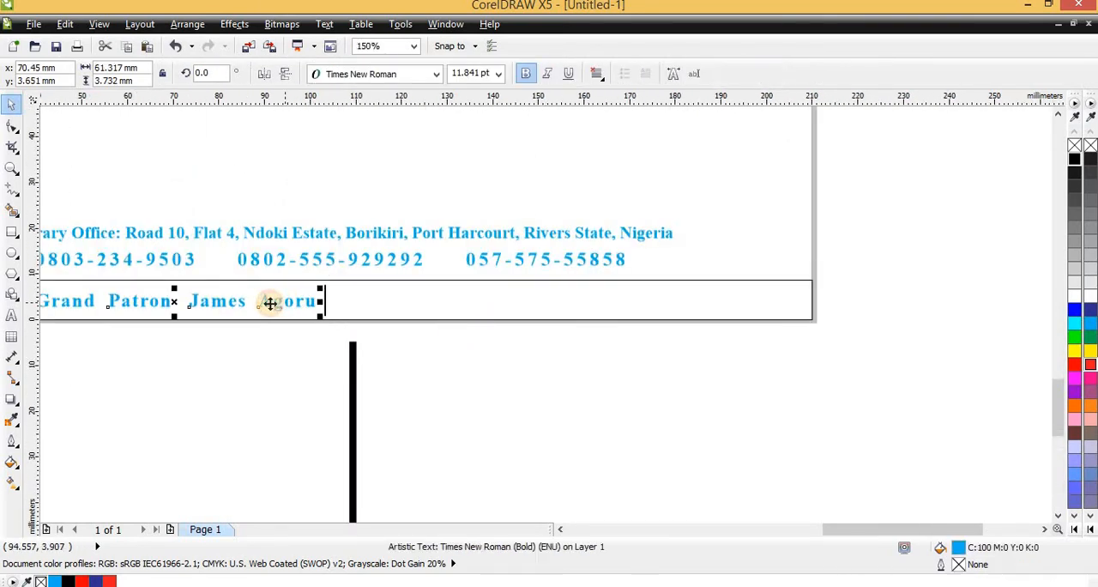
{"action": "left_click_drag", "start_coordinate": [270, 303], "coordinate": [581, 331]}
{"action": "right_click", "coordinate": [581, 331]}
{"action": "scroll", "coordinate": [546, 299], "scroll_direction": "down", "scroll_amount": 2}
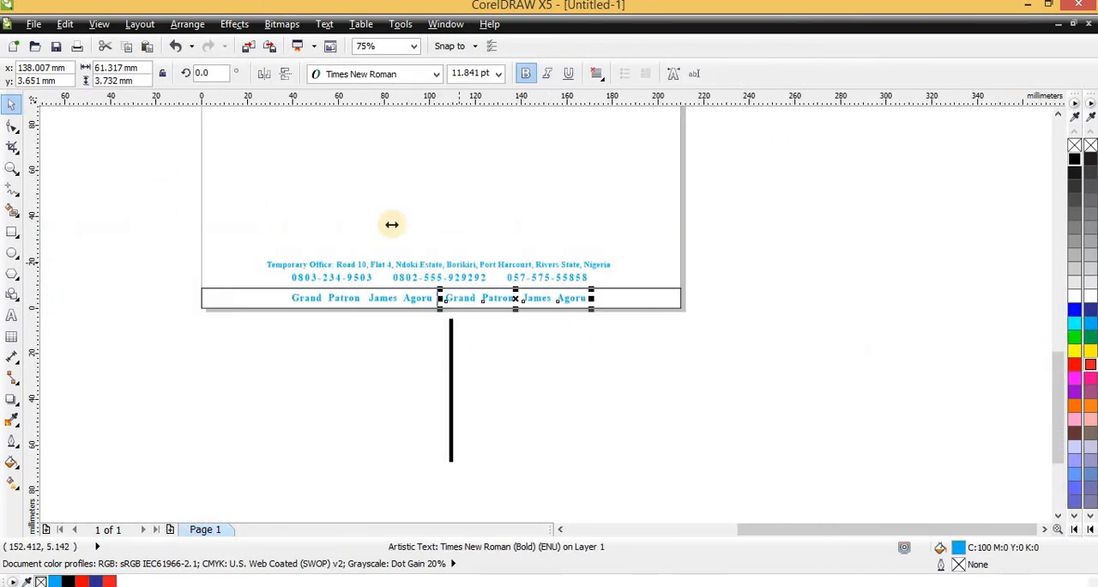
{"action": "scroll", "coordinate": [514, 327], "scroll_direction": "up", "scroll_amount": 2}
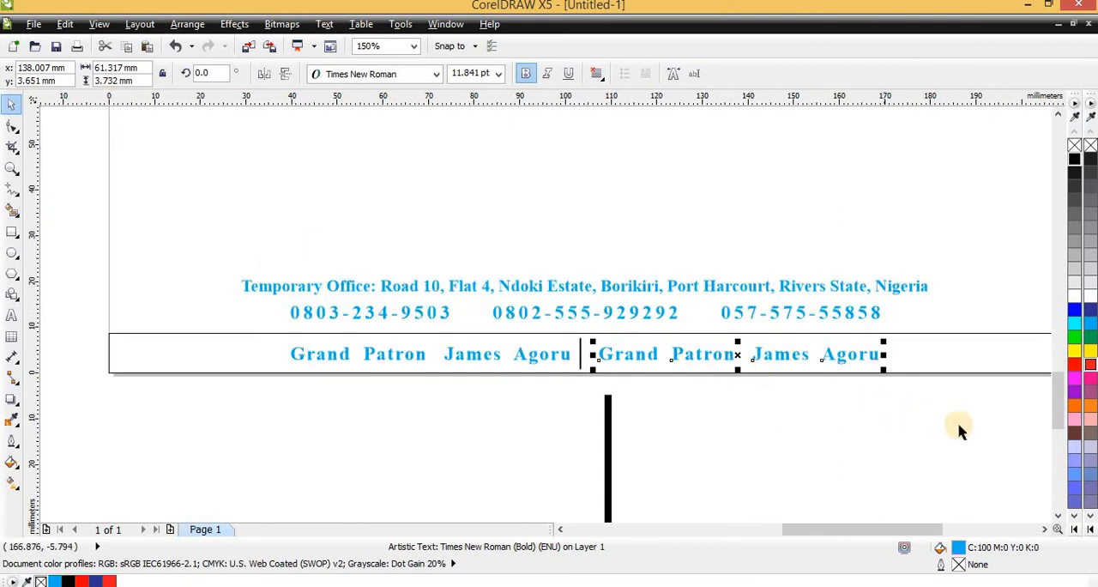
- Fill the footer strip rectangle with cyan (C:100 M:0 Y:0 K:0) and remove its outline
{"action": "left_click", "coordinate": [919, 351]}
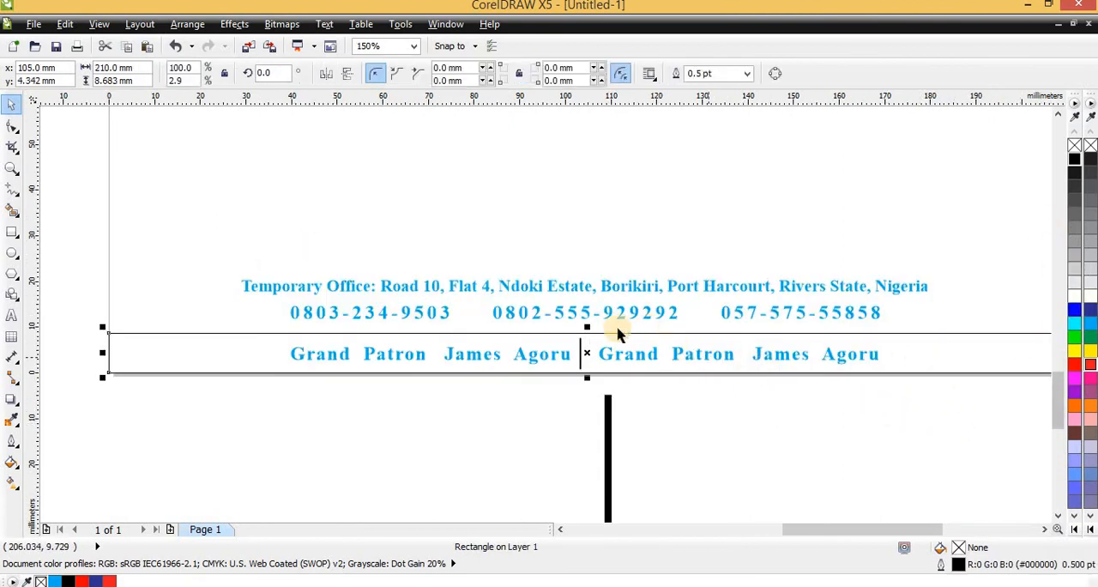
{"action": "scroll", "coordinate": [616, 330], "scroll_direction": "down", "scroll_amount": 2}
{"action": "scroll", "coordinate": [327, 350], "scroll_direction": "up", "scroll_amount": 2}
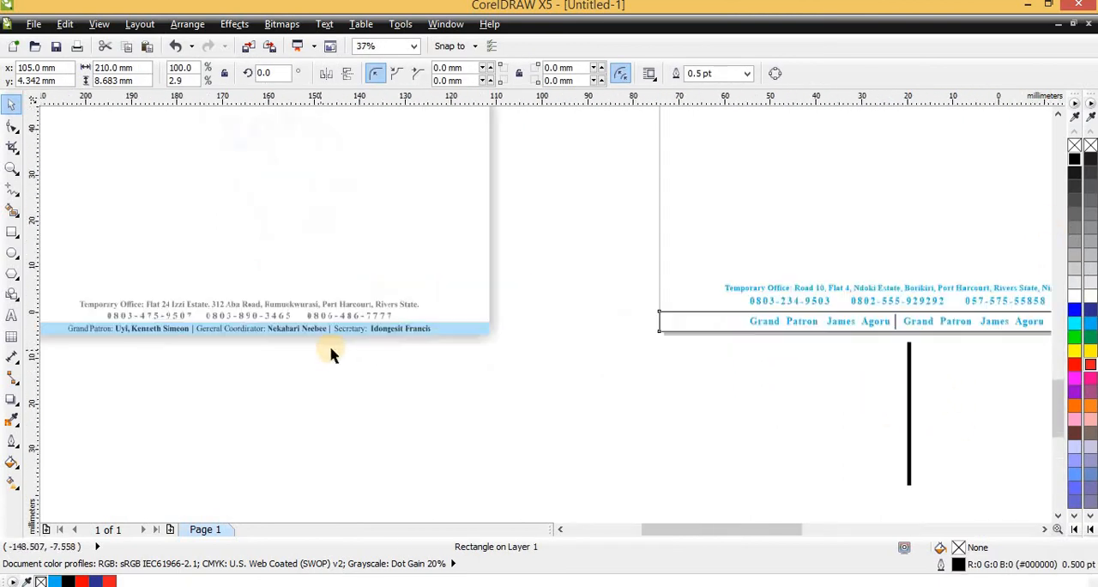
{"action": "left_click", "coordinate": [1090, 322]}
{"action": "right_click", "coordinate": [1090, 145]}
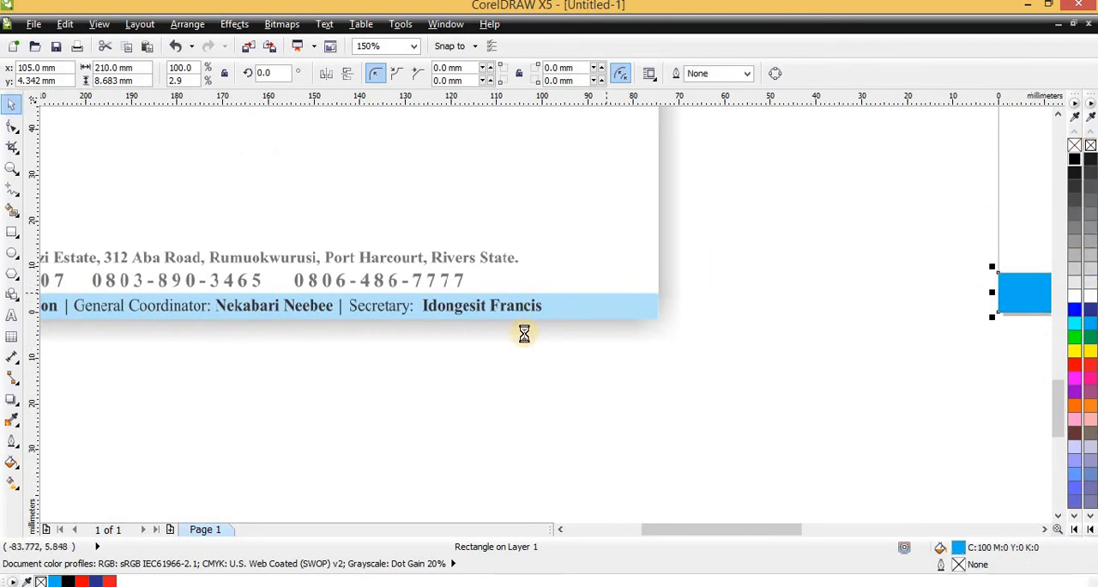
- Try red and dark blue (C:100 M:100 Y:0 K:0) fills on the footer strip, then fill it with pink (C:0 M:40 Y:20 K:0)
{"action": "scroll", "coordinate": [524, 330], "scroll_direction": "down", "scroll_amount": 2}
{"action": "scroll", "coordinate": [861, 317], "scroll_direction": "up", "scroll_amount": 1}
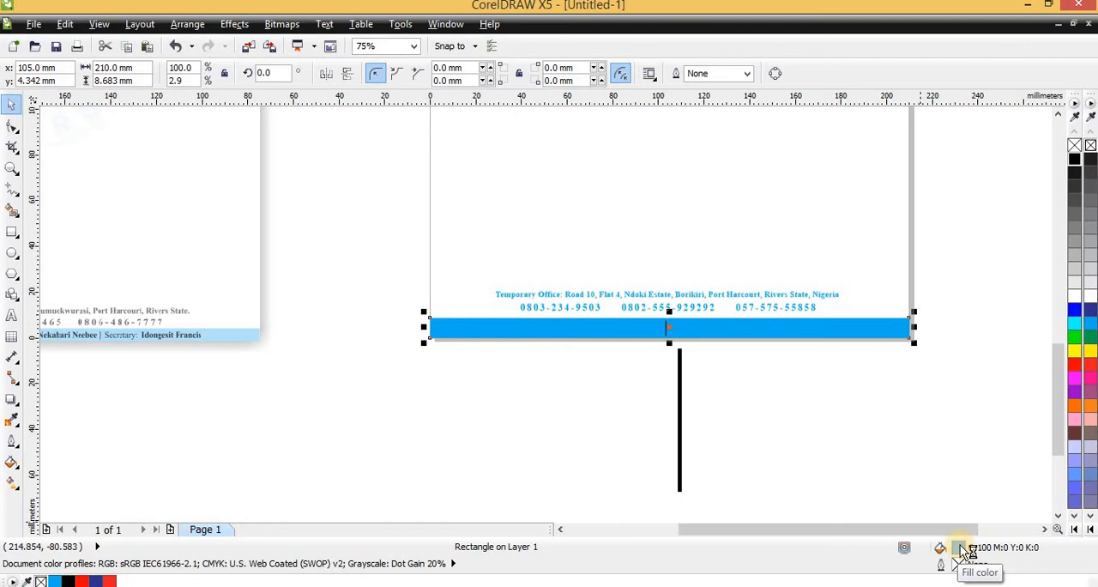
{"action": "key", "text": "super"}
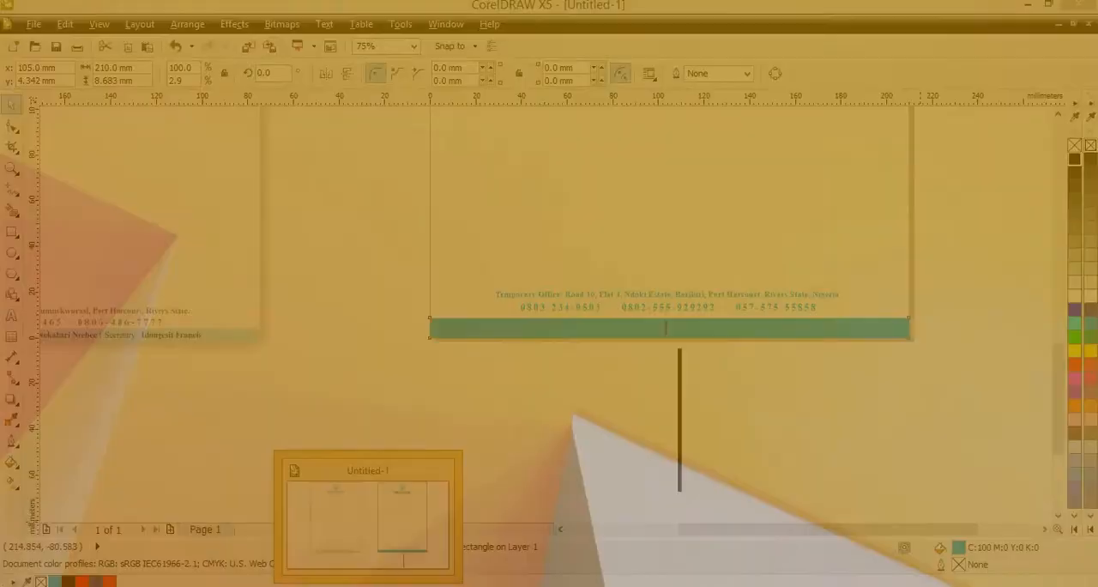
{"action": "key", "text": "super"}
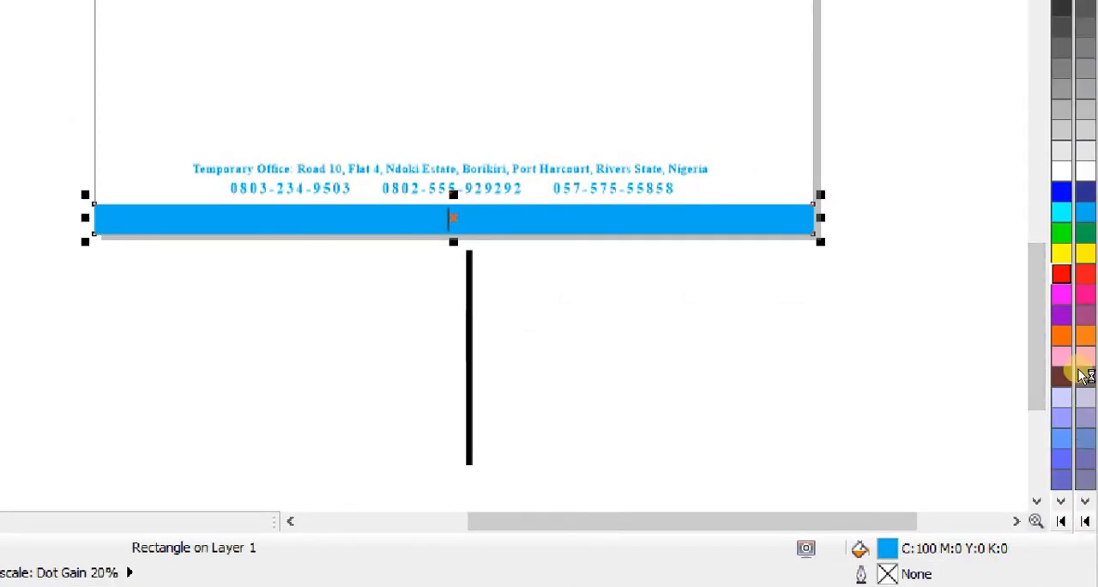
{"action": "left_click", "coordinate": [1061, 273]}
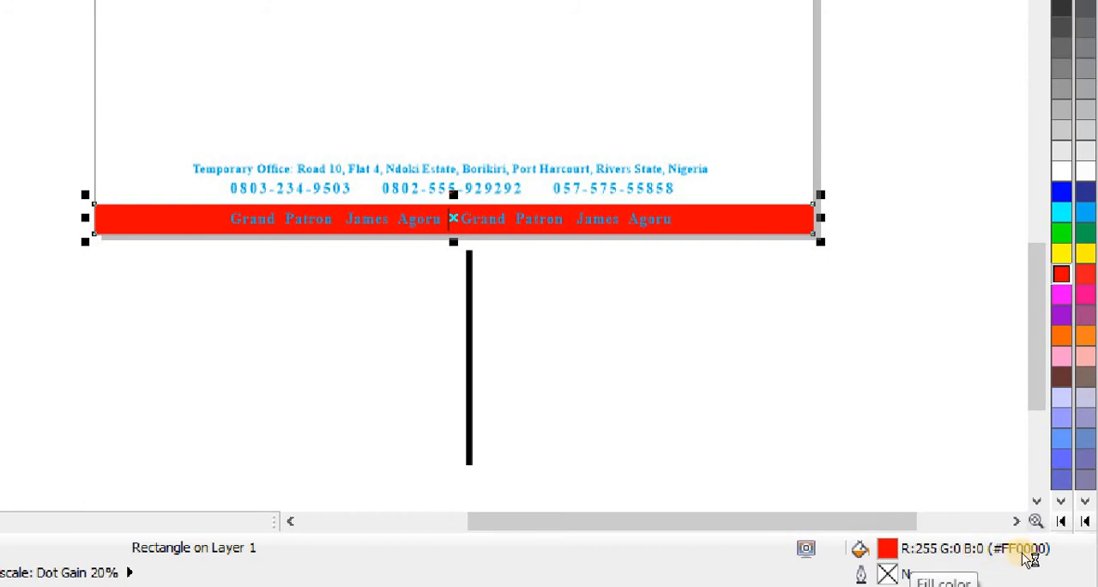
{"action": "left_click", "coordinate": [1087, 311]}
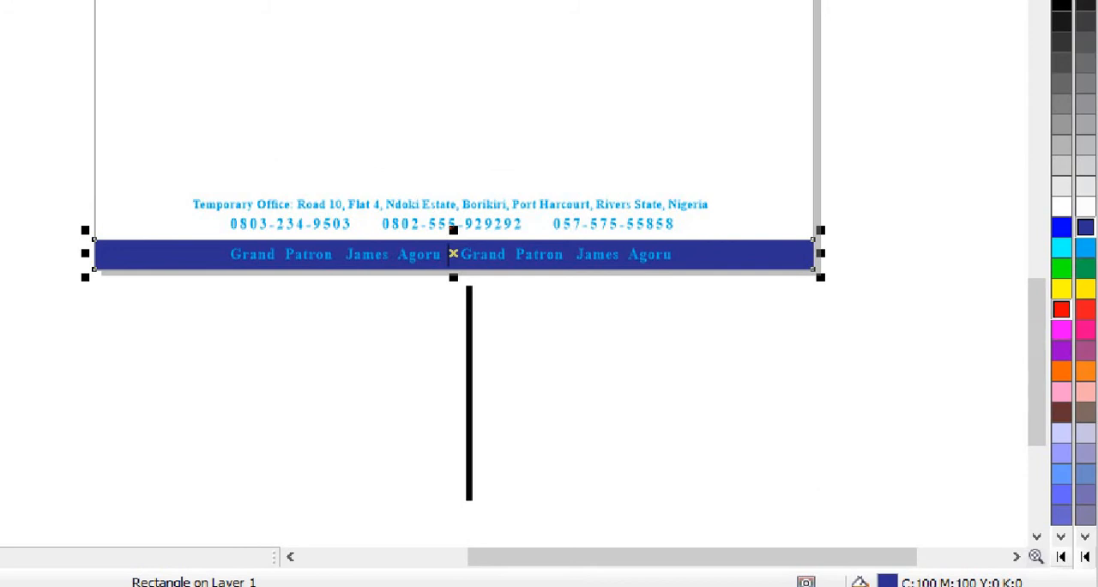
{"action": "left_click", "coordinate": [1085, 394]}
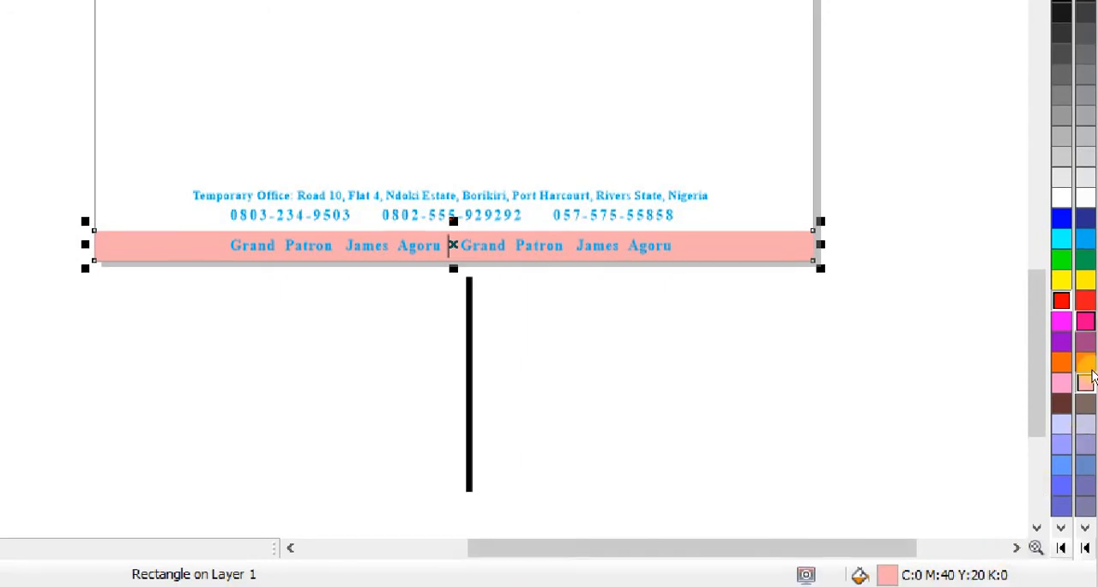
{"action": "left_click", "coordinate": [1035, 548]}
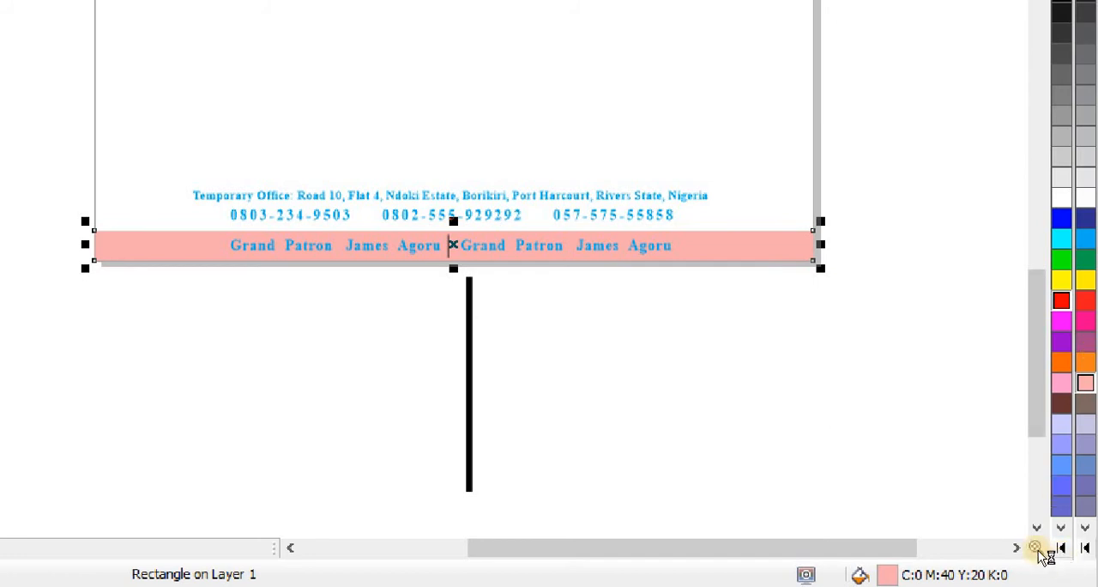
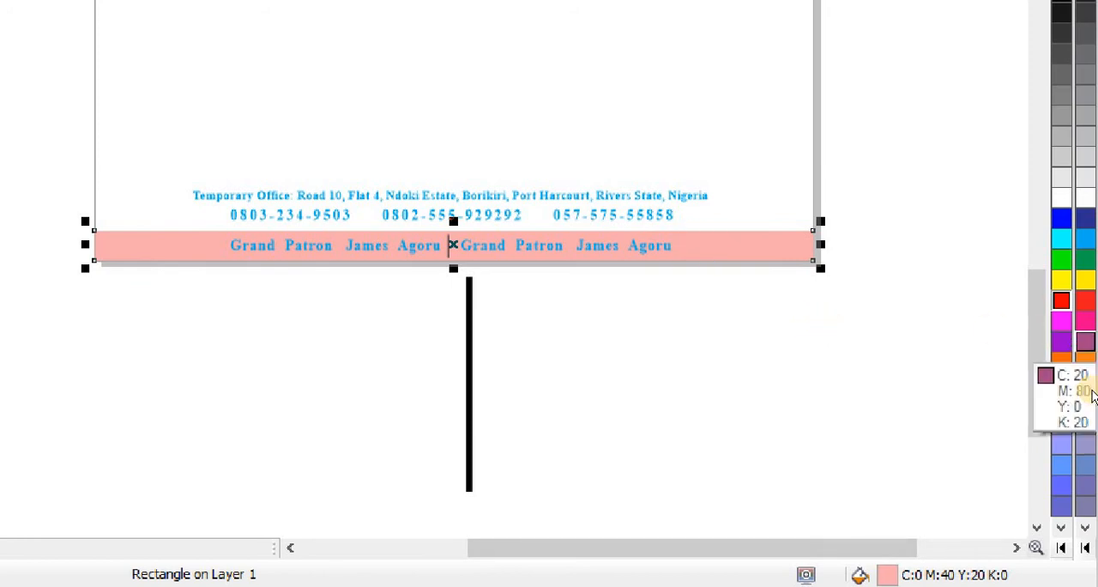
- Try purple (C:20 M:80 Y:0 K:20) and green (C:100 M:0 Y:100 K:0) fills on the footer strip
{"action": "left_click", "coordinate": [1084, 342]}
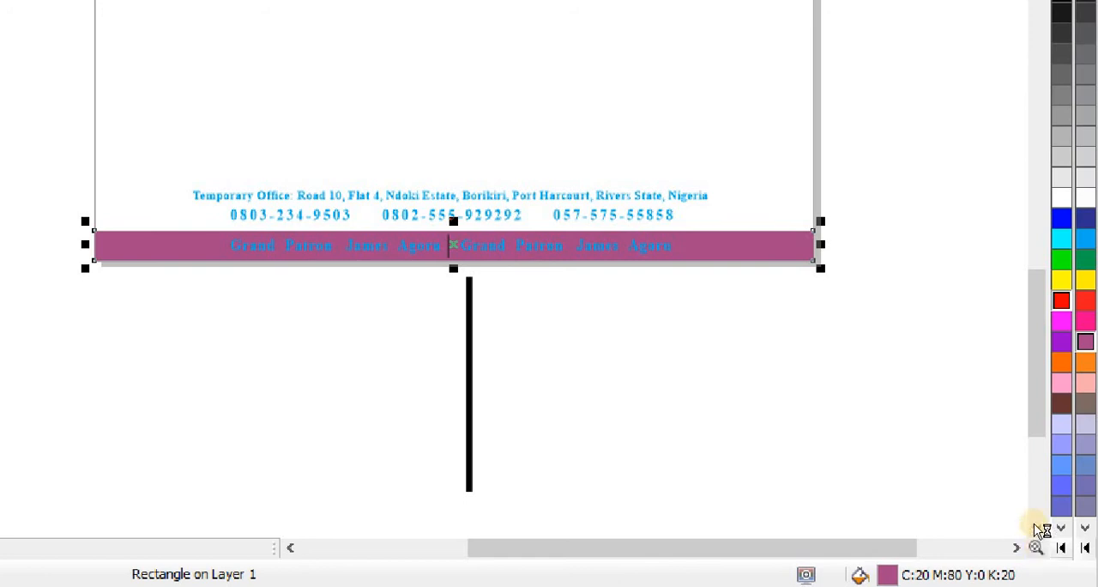
{"action": "left_click", "coordinate": [1085, 259]}
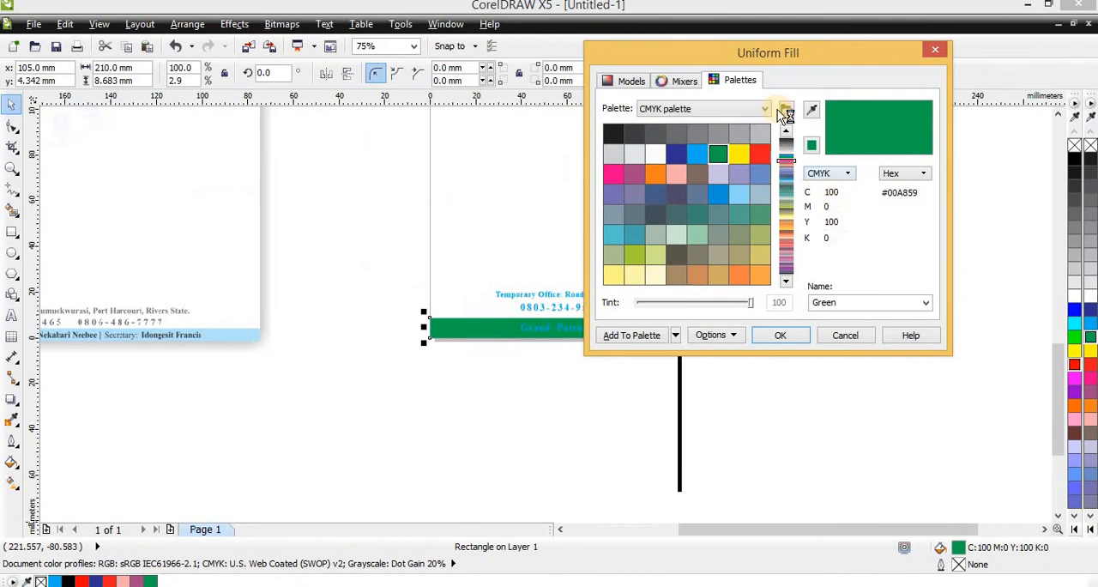
- Examine the green fill's component values in the Uniform Fill dialog as CMYK, as RGB, and as CMYK again
{"action": "left_click_drag", "start_coordinate": [787, 56], "coordinate": [866, 147]}
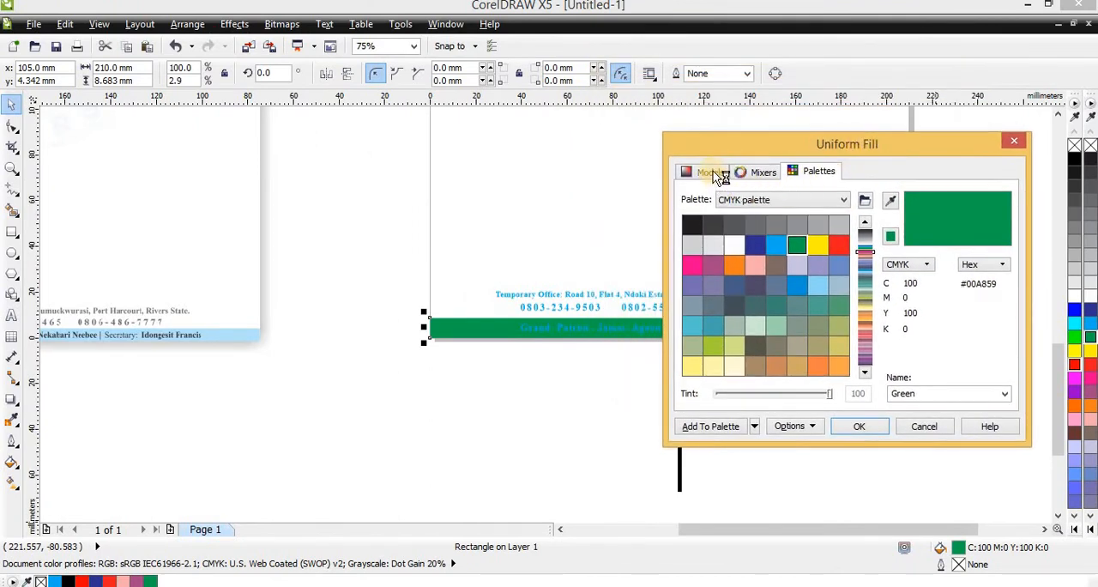
{"action": "left_click", "coordinate": [909, 265]}
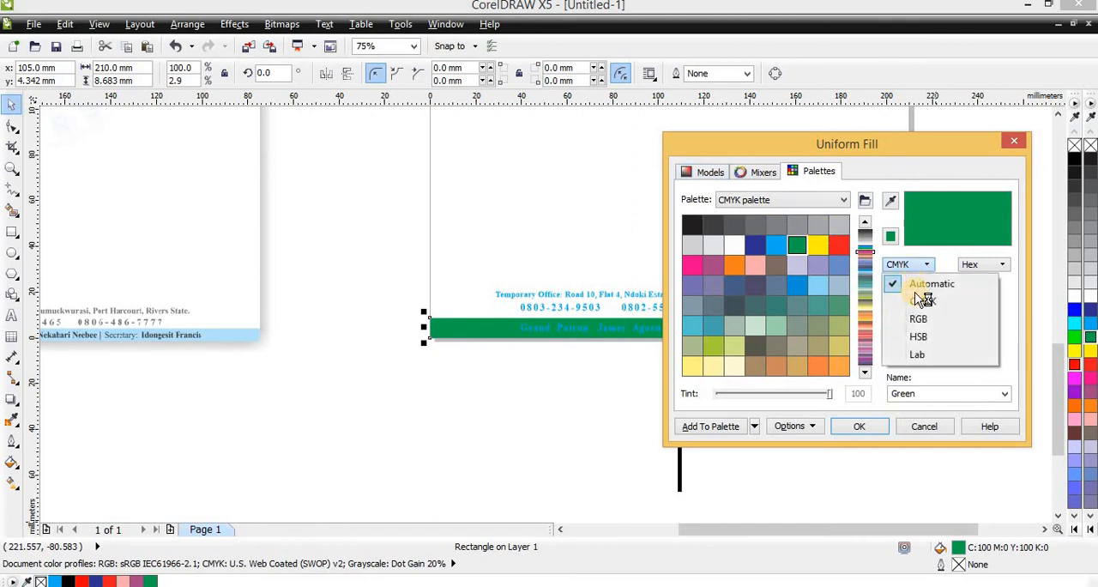
{"action": "left_click", "coordinate": [922, 304]}
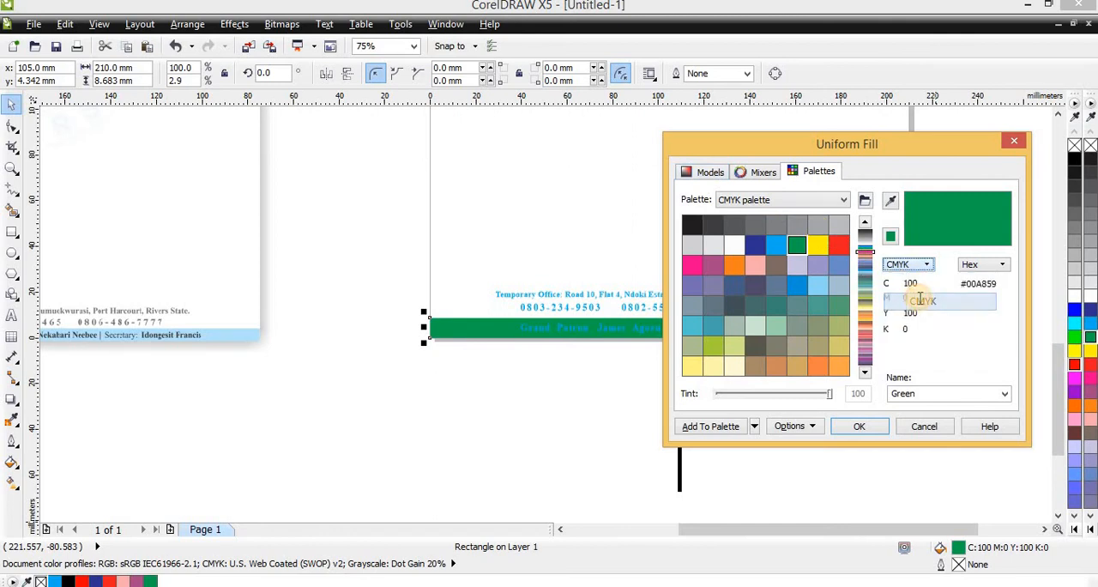
{"action": "left_click", "coordinate": [914, 268]}
{"action": "left_click", "coordinate": [921, 319]}
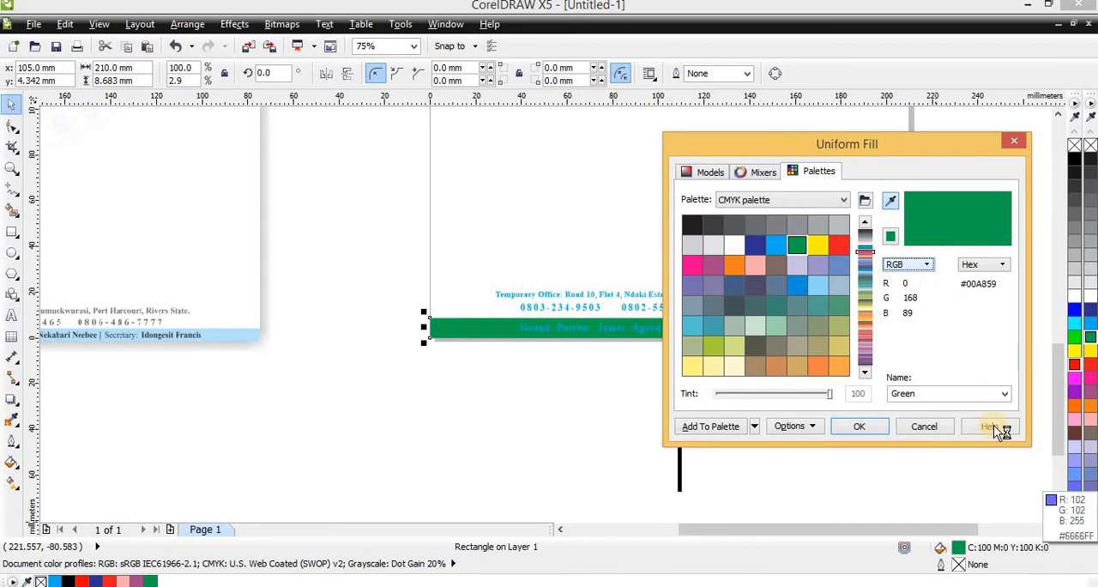
{"action": "left_click", "coordinate": [921, 266]}
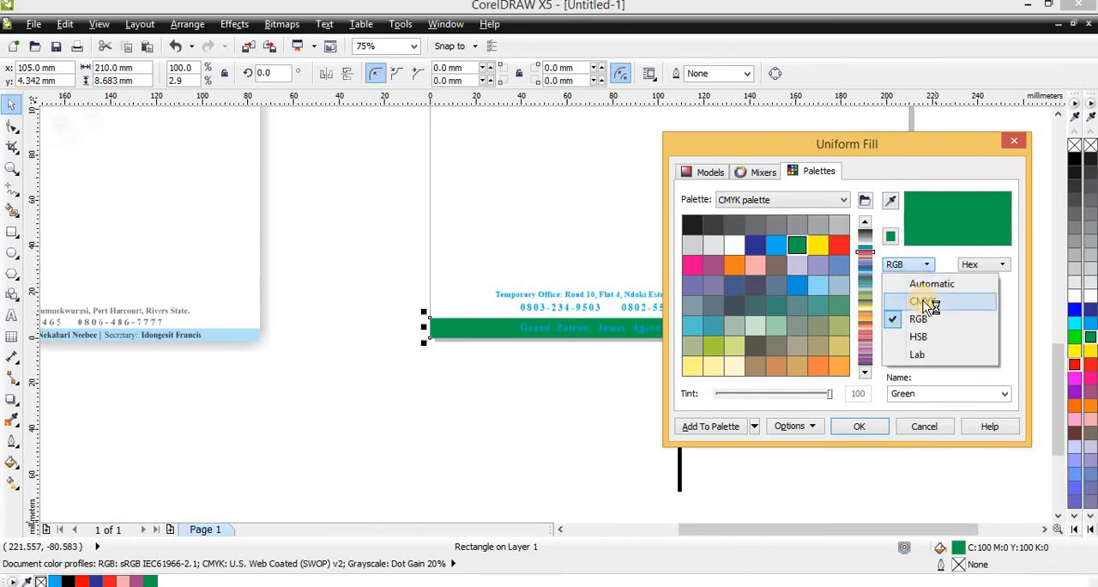
{"action": "left_click", "coordinate": [924, 299]}
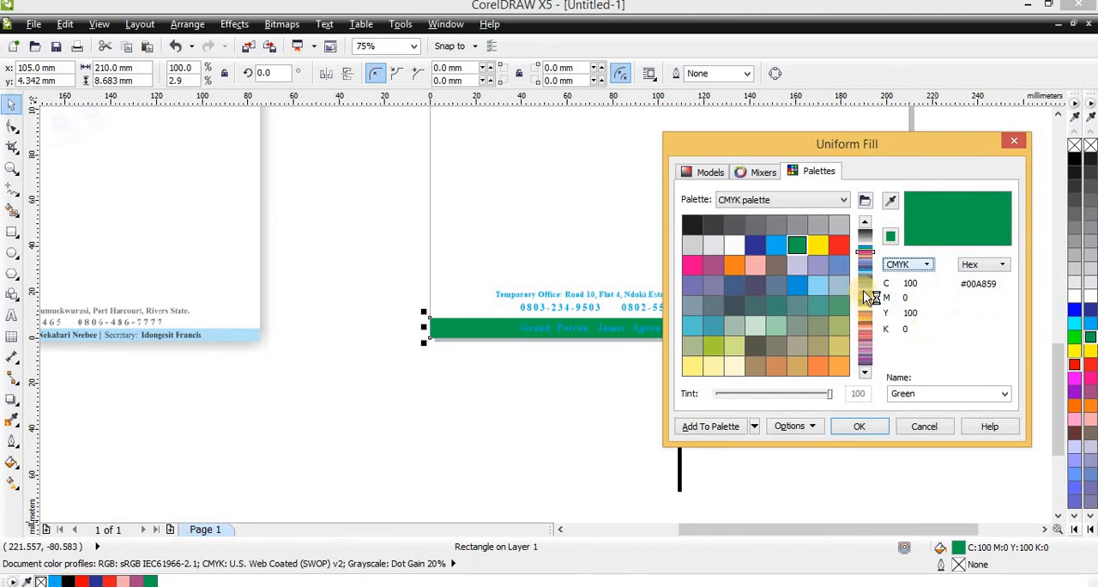
- Try mixing a custom CMYK fill color for the footer strip with C:10 M:20 Y:70
{"action": "left_click", "coordinate": [710, 174]}
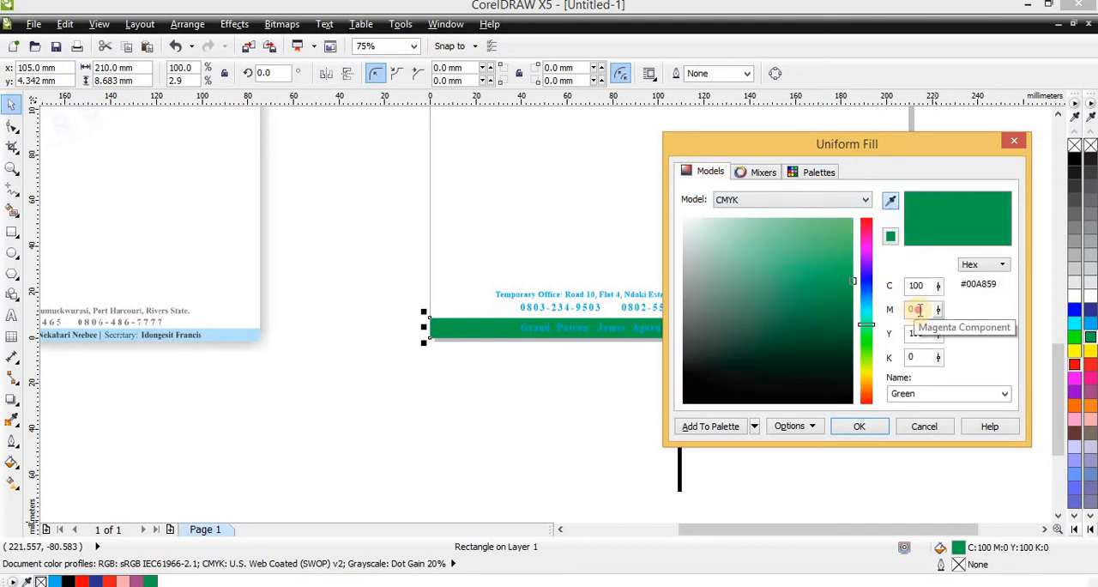
{"action": "left_click_drag", "start_coordinate": [915, 310], "coordinate": [889, 308]}
{"action": "type", "text": "2"}
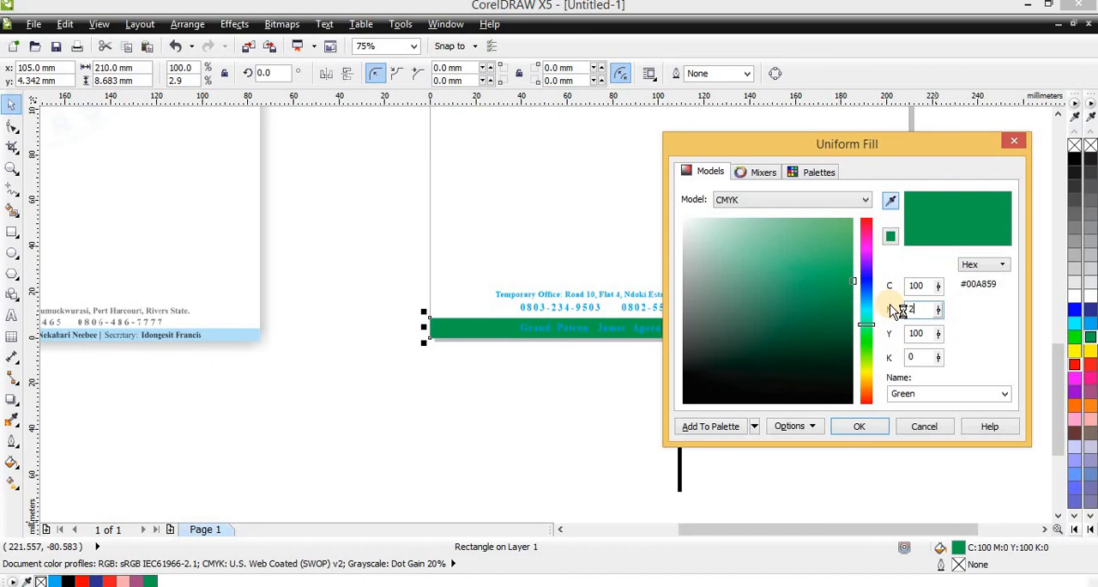
{"action": "type", "text": "0"}
{"action": "key", "text": "Tab"}
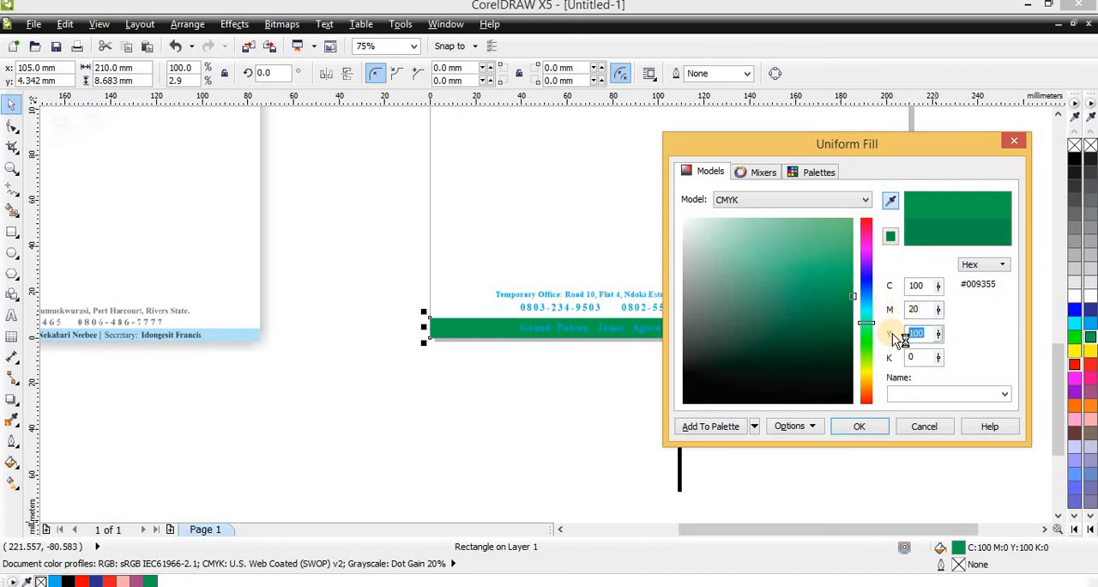
{"action": "type", "text": "70"}
{"action": "key", "text": "Tab"}
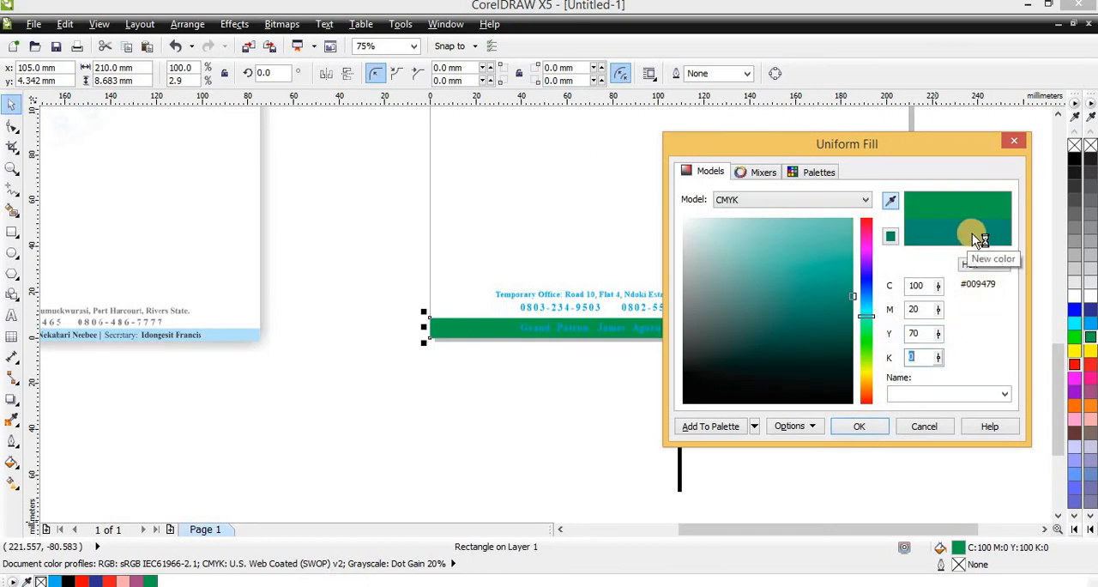
{"action": "double_click", "coordinate": [920, 286]}
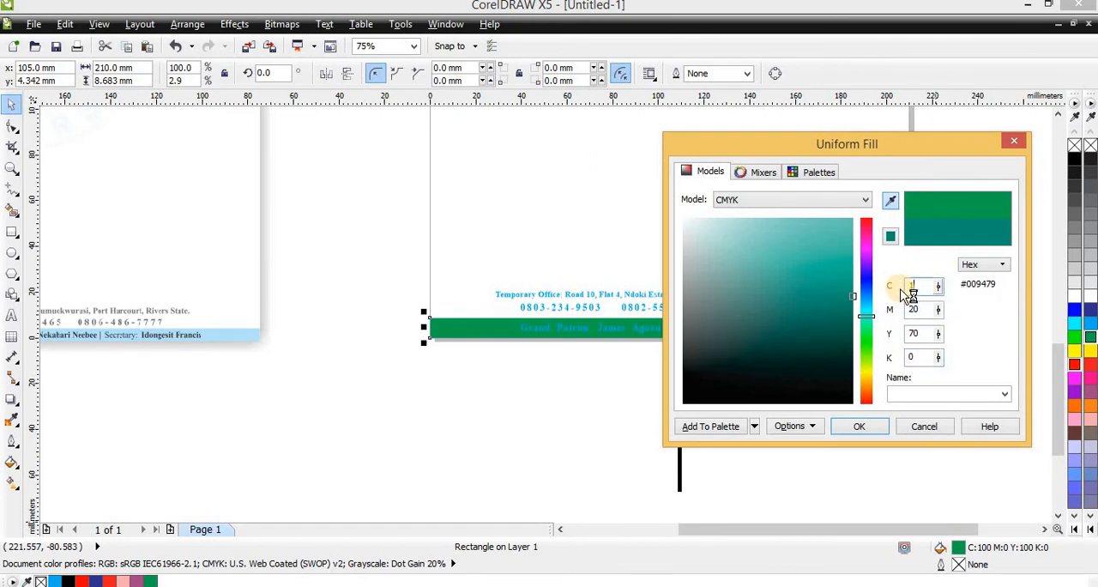
{"action": "type", "text": "10"}
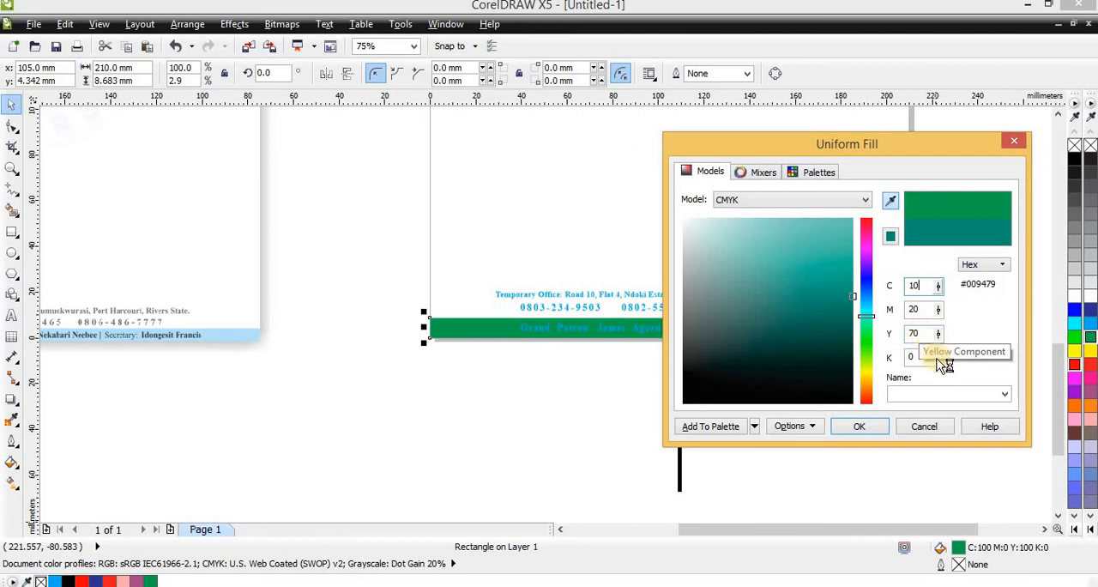
{"action": "left_click", "coordinate": [972, 348]}
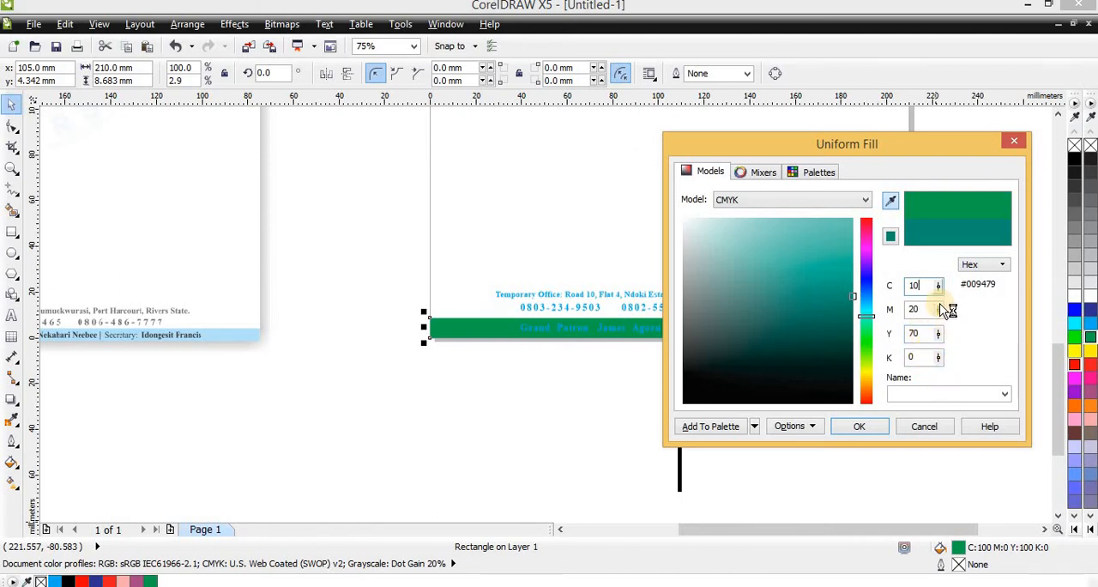
{"action": "left_click", "coordinate": [915, 310]}
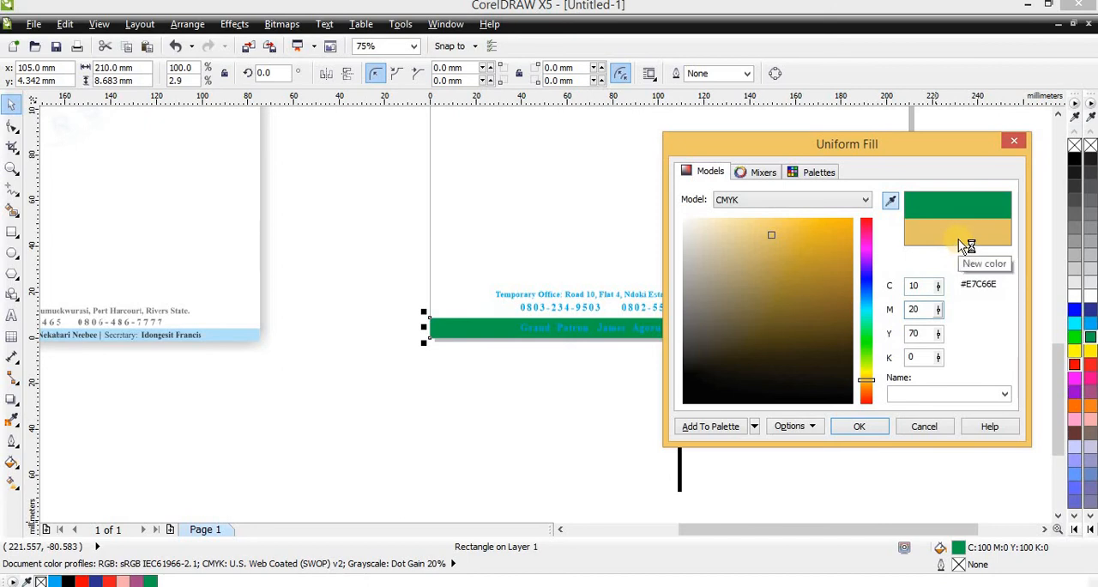
- Set the fill color's components back to green with C:100 M:0 Y:100
{"action": "double_click", "coordinate": [924, 286]}
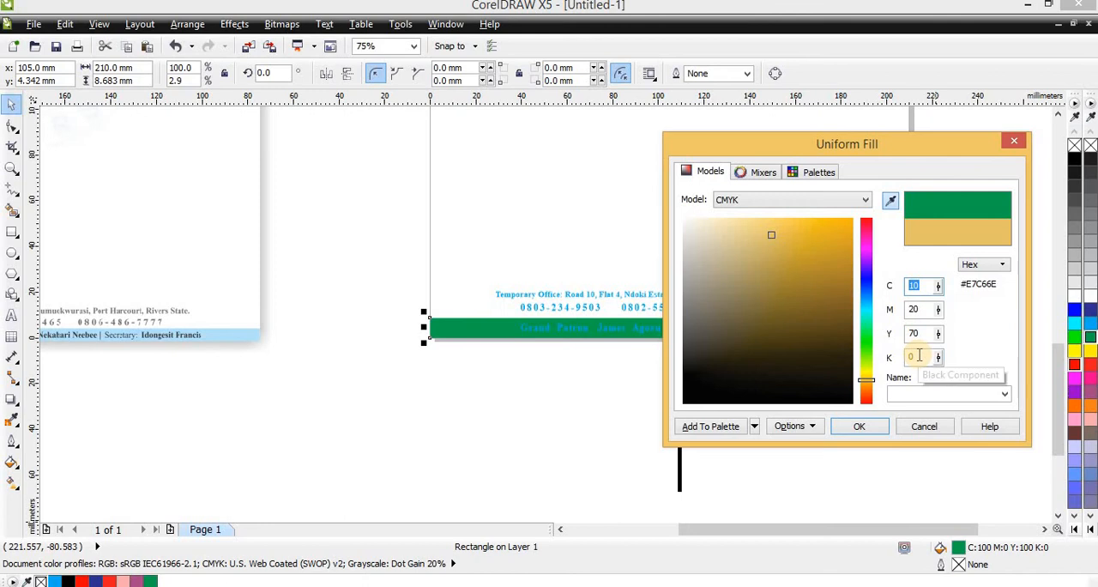
{"action": "type", "text": "1"}
{"action": "key", "text": "Tab"}
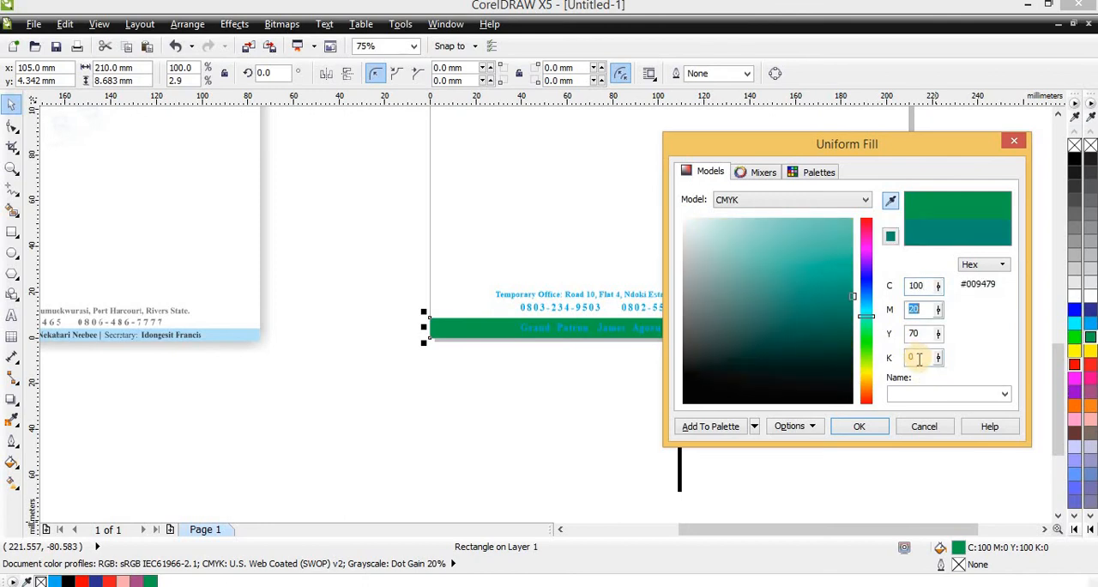
{"action": "key", "text": "Tab"}
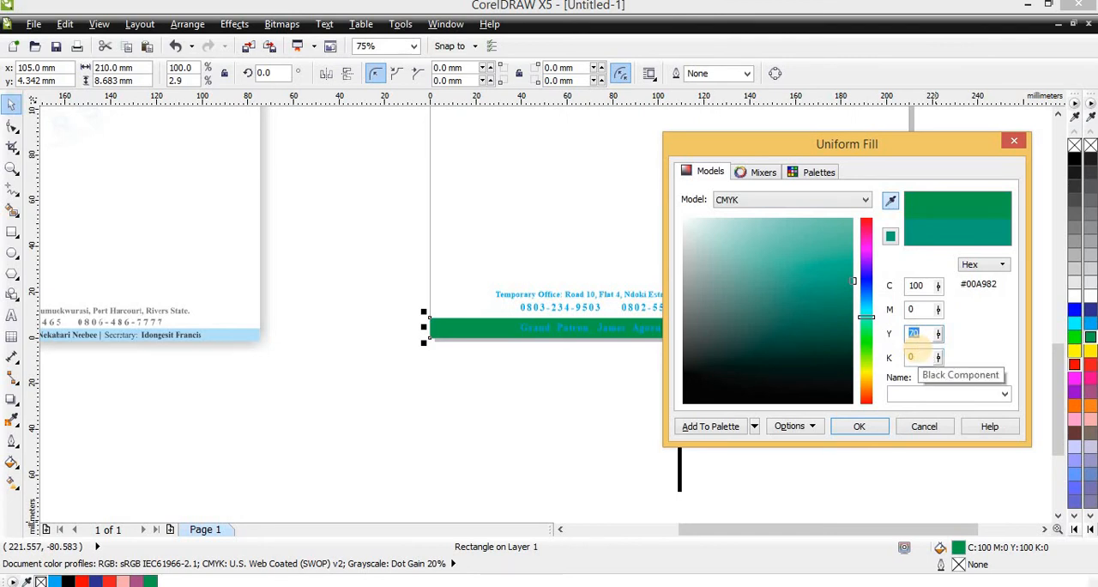
{"action": "type", "text": "100"}
{"action": "key", "text": "Tab"}
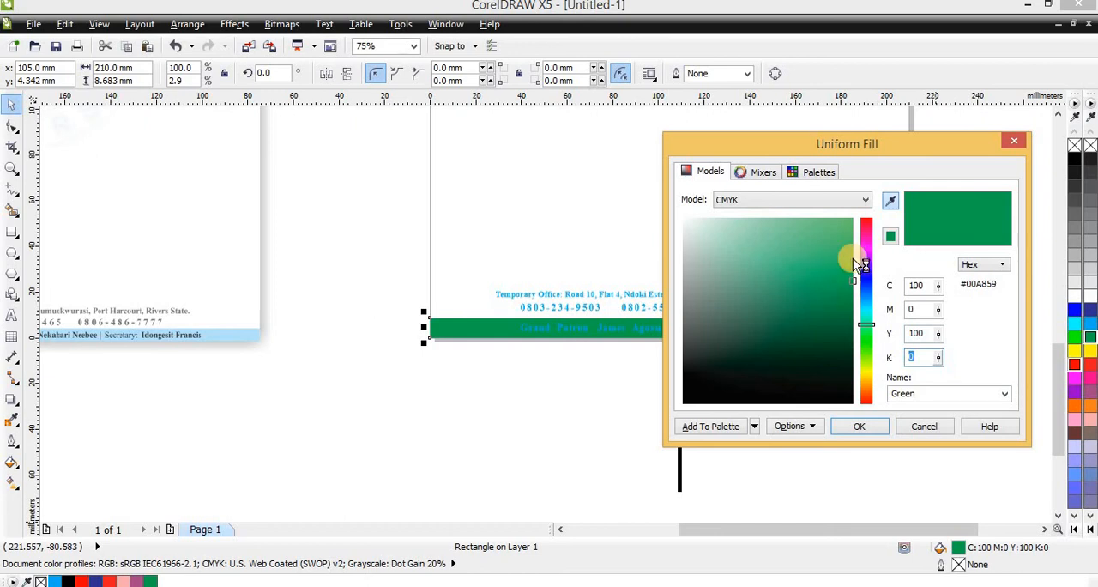
- Try a red from the color field, then sample the reference letterhead's light blue footer (#B4E3FA) and apply it to the strip
{"action": "mouse_move", "coordinate": [866, 235]}
{"action": "left_mouse_down"}
{"action": "mouse_move", "coordinate": [858, 263]}
{"action": "mouse_move", "coordinate": [826, 262]}
{"action": "mouse_move", "coordinate": [863, 232]}
{"action": "mouse_move", "coordinate": [841, 296]}
{"action": "mouse_move", "coordinate": [792, 342]}
{"action": "mouse_move", "coordinate": [829, 269]}
{"action": "mouse_move", "coordinate": [862, 310]}
{"action": "mouse_move", "coordinate": [838, 236]}
{"action": "mouse_move", "coordinate": [840, 271]}
{"action": "mouse_move", "coordinate": [825, 294]}
{"action": "mouse_move", "coordinate": [730, 265]}
{"action": "mouse_move", "coordinate": [809, 322]}
{"action": "mouse_move", "coordinate": [822, 228]}
{"action": "mouse_move", "coordinate": [835, 267]}
{"action": "left_mouse_up"}
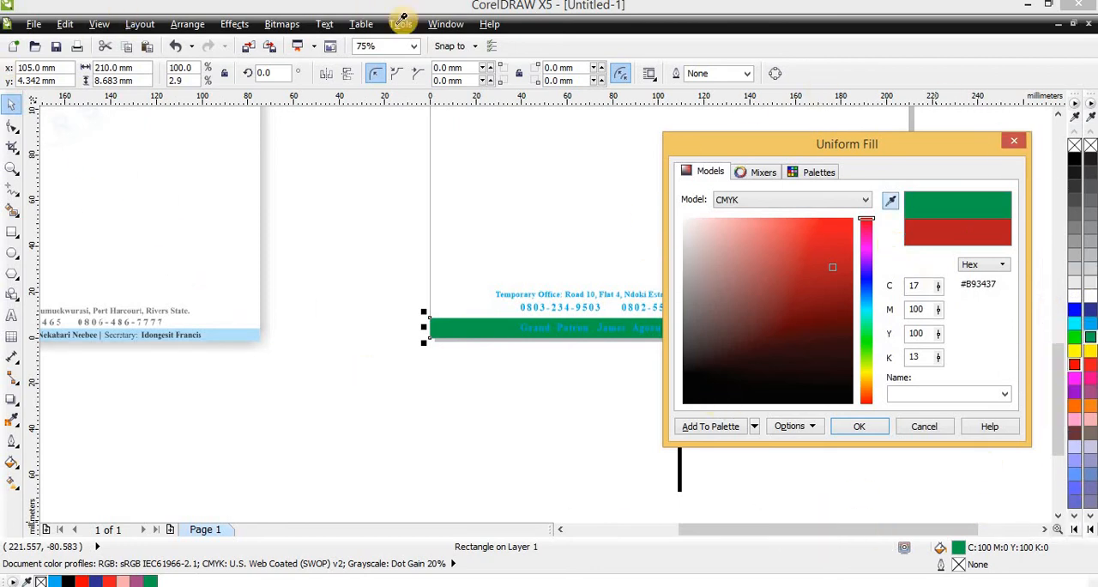
{"action": "left_click", "coordinate": [225, 334]}
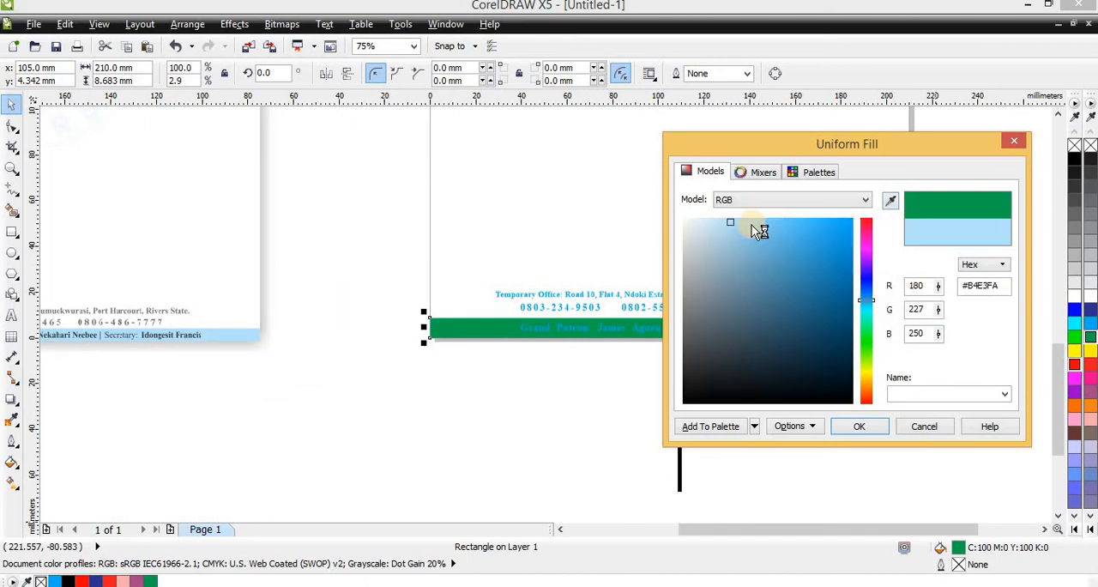
{"action": "left_click", "coordinate": [858, 428]}
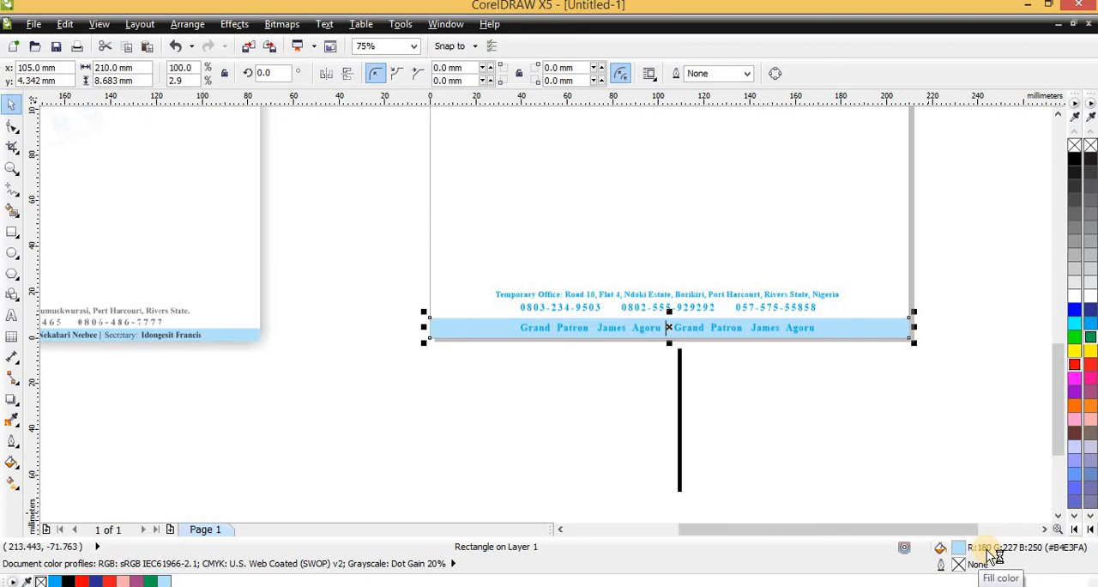
- Convert the footer strip's light blue fill to the CMYK model as C:27 M:0 Y:0 K:0
{"action": "double_click", "coordinate": [1038, 548]}
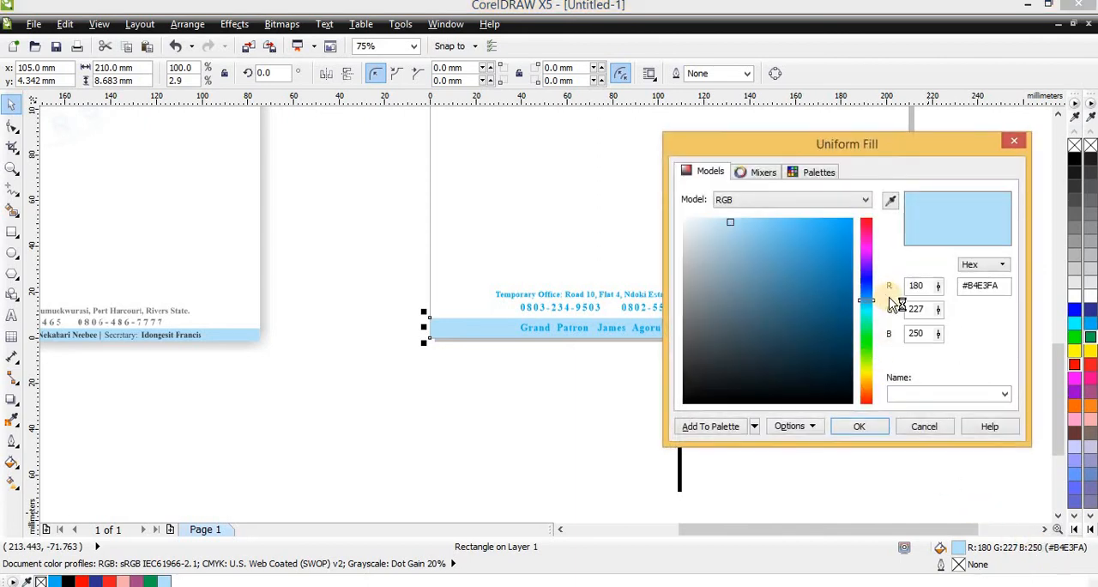
{"action": "left_click", "coordinate": [780, 202]}
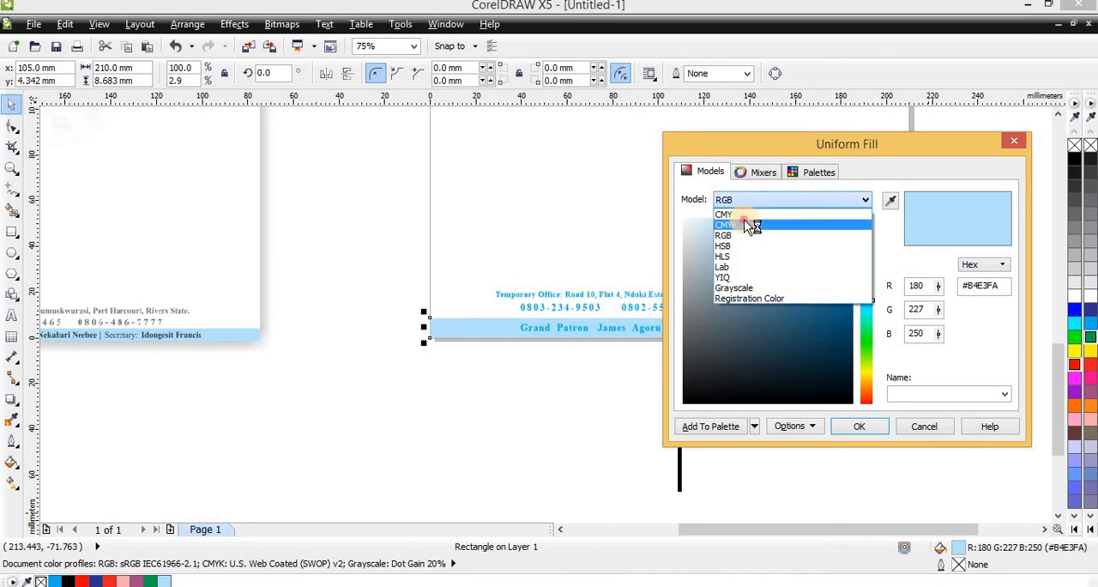
{"action": "left_click", "coordinate": [752, 226]}
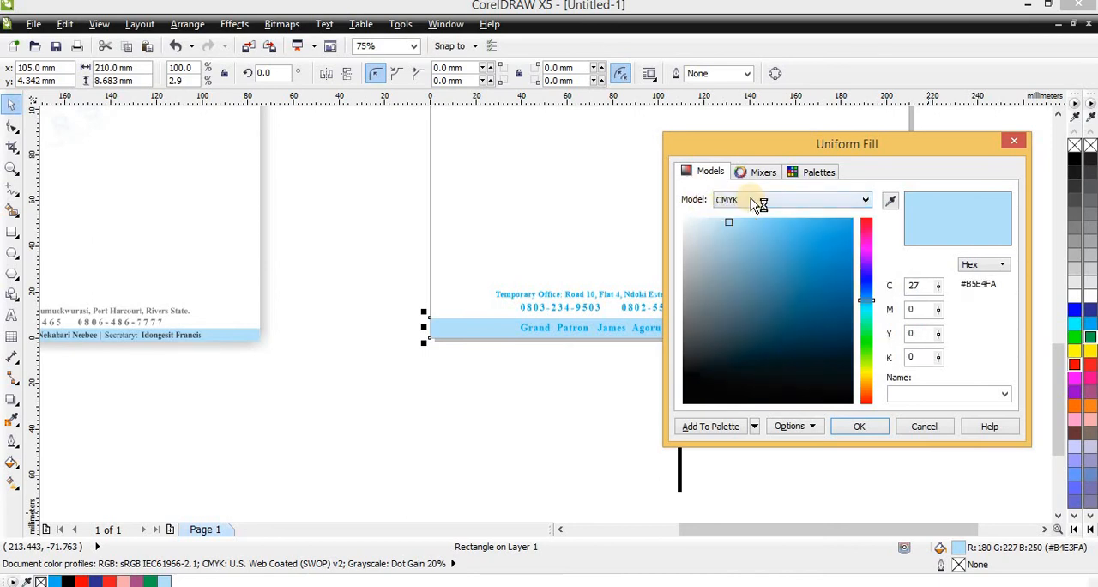
{"action": "left_click", "coordinate": [916, 289]}
{"action": "left_click", "coordinate": [915, 288]}
{"action": "left_click", "coordinate": [856, 433]}
{"action": "left_click", "coordinate": [860, 427]}
{"action": "left_click", "coordinate": [867, 428]}
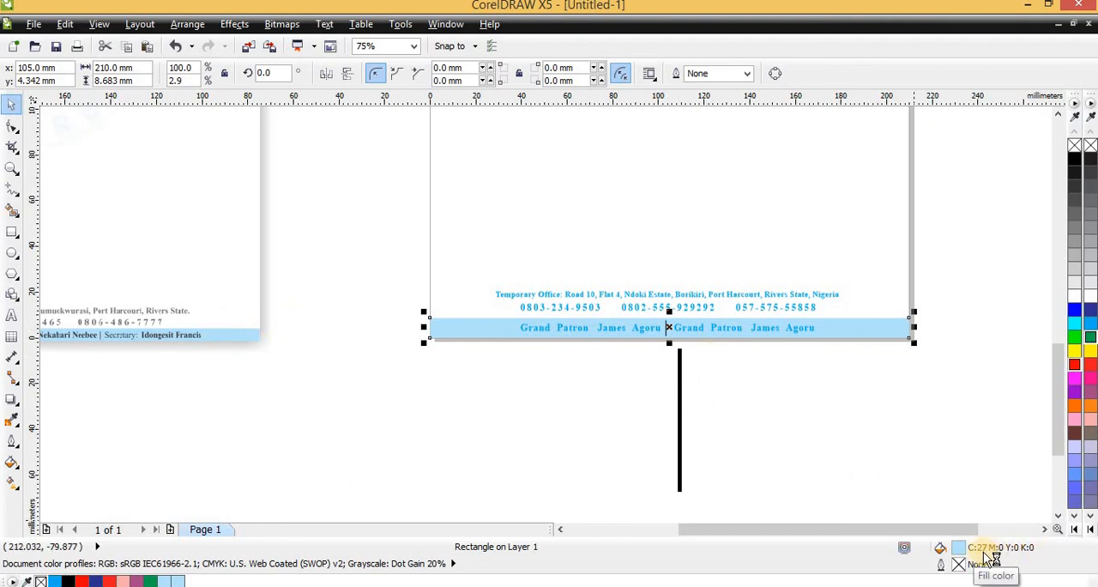
{"action": "left_click", "coordinate": [815, 423]}
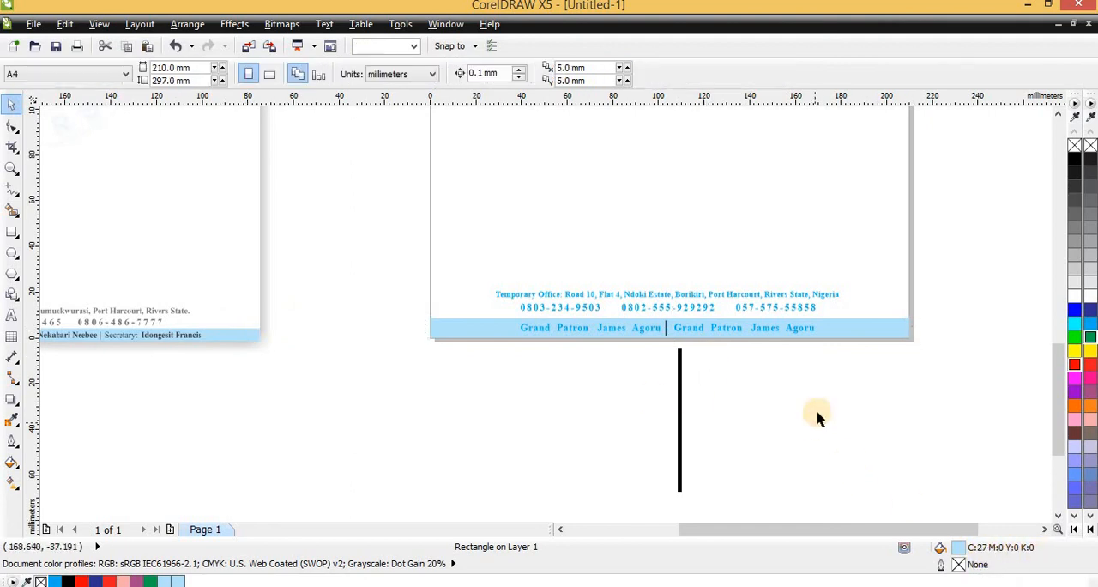
- Color both Grand Patron texts in the footer strip black
{"action": "left_click", "coordinate": [769, 328]}
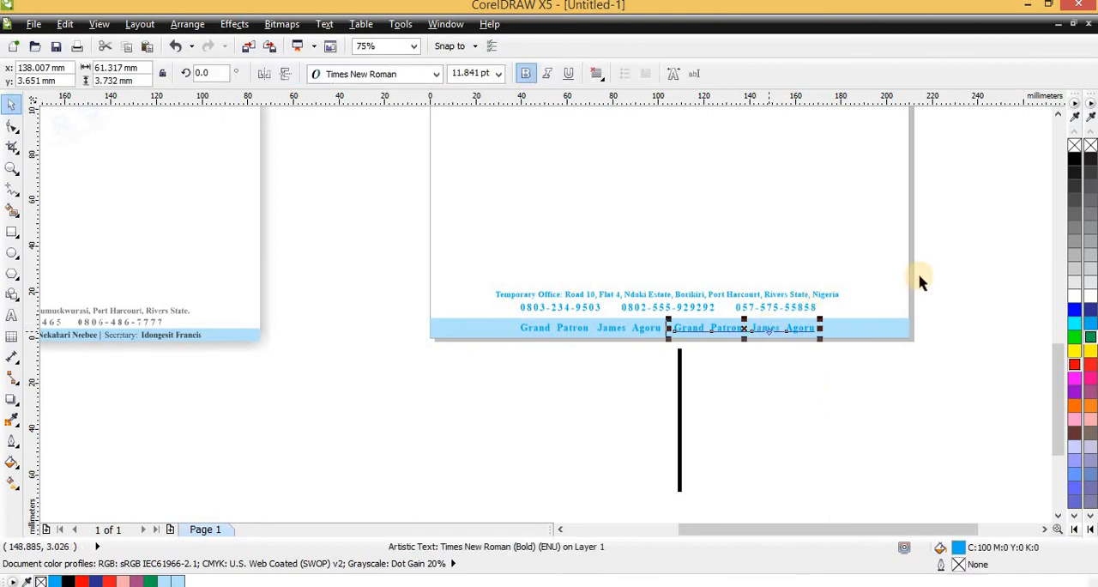
{"action": "left_click", "coordinate": [643, 329]}
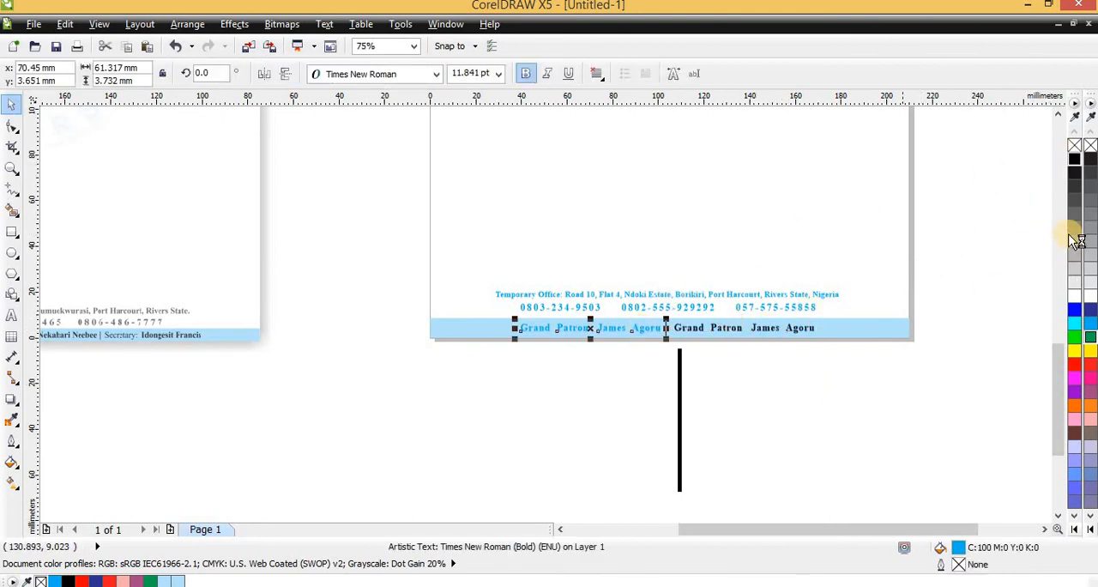
{"action": "left_click", "coordinate": [1073, 159]}
- Delete the spare thick vertical line below the page
{"action": "scroll", "coordinate": [706, 328], "scroll_direction": "down", "scroll_amount": 2}
{"action": "left_click", "coordinate": [699, 371]}
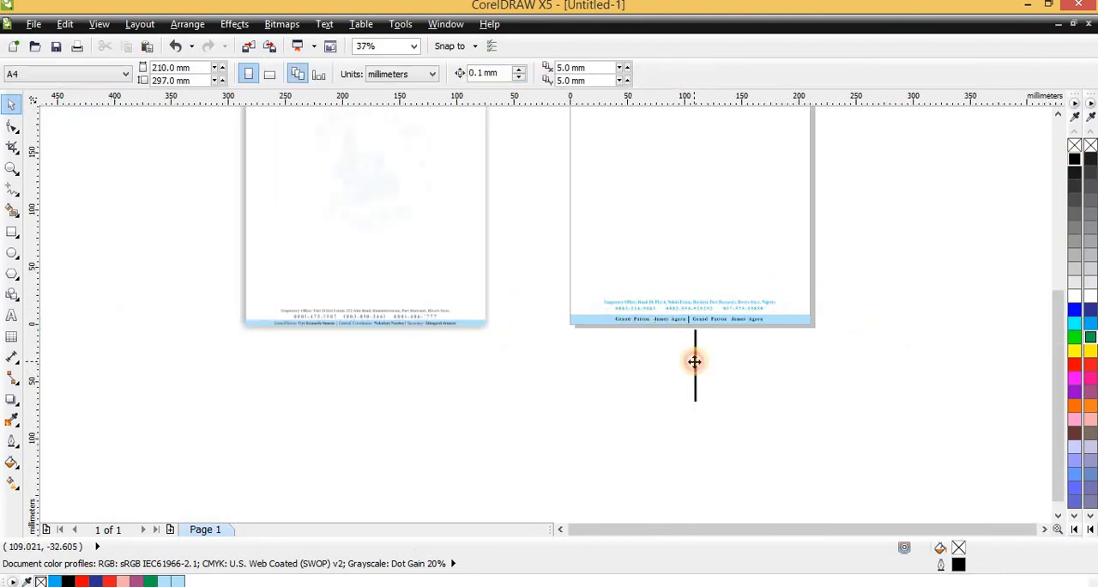
{"action": "left_click", "coordinate": [694, 361]}
{"action": "key", "text": "Delete"}
- Examine the faint logo watermark on the reference letterhead and compare it with the new page
{"action": "scroll", "coordinate": [657, 368], "scroll_direction": "down", "scroll_amount": 2}
{"action": "scroll", "coordinate": [735, 226], "scroll_direction": "up", "scroll_amount": 2}
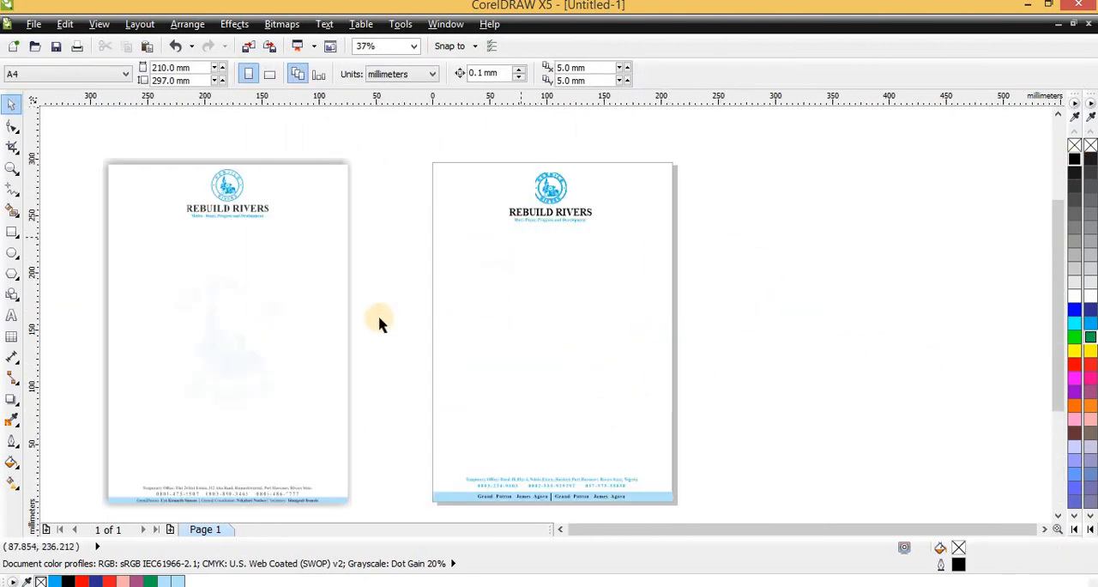
{"action": "scroll", "coordinate": [183, 294], "scroll_direction": "up", "scroll_amount": 2}
{"action": "scroll", "coordinate": [220, 335], "scroll_direction": "down", "scroll_amount": 2}
{"action": "scroll", "coordinate": [314, 348], "scroll_direction": "up", "scroll_amount": 2}
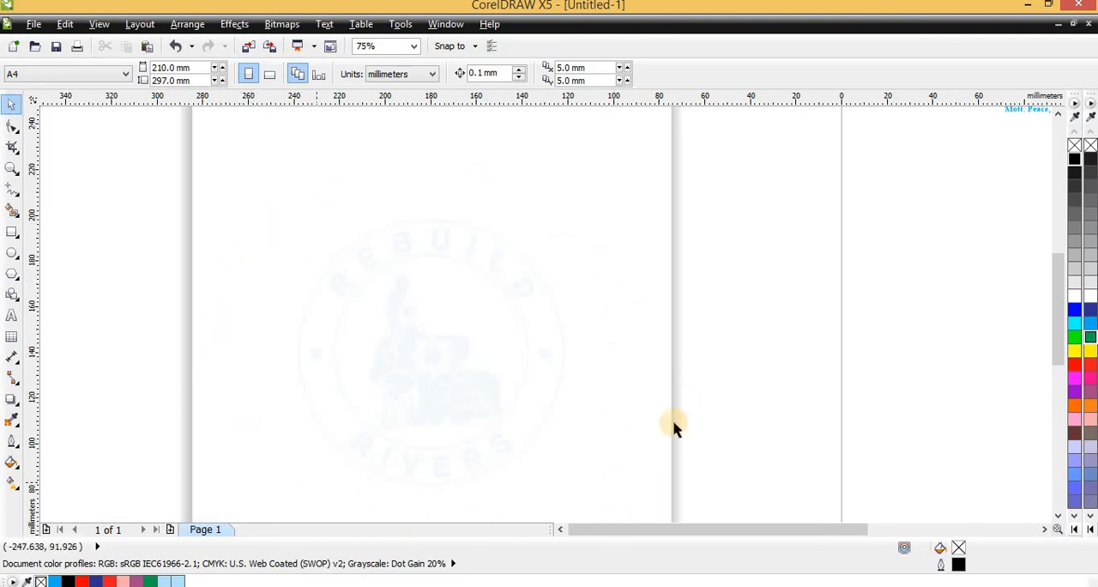
{"action": "scroll", "coordinate": [269, 299], "scroll_direction": "down", "scroll_amount": 1}
{"action": "scroll", "coordinate": [560, 234], "scroll_direction": "up", "scroll_amount": 1}
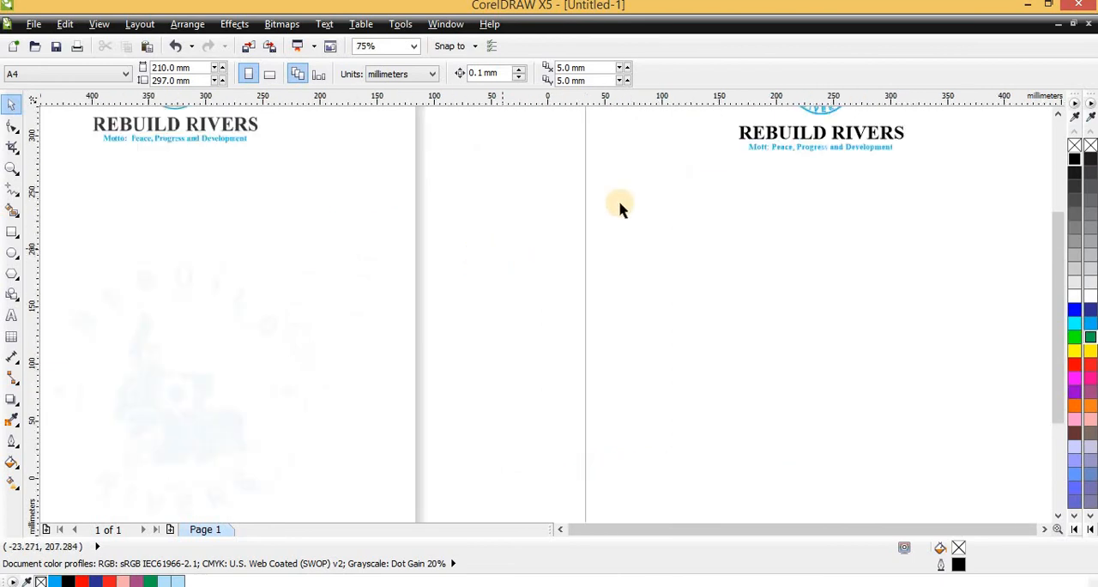
{"action": "scroll", "coordinate": [621, 208], "scroll_direction": "down", "scroll_amount": 2}
- Place a copy of the header logo at the centre of the letterhead page, at X 105.0 mm and Y 148.5 mm
{"action": "left_click", "coordinate": [571, 210]}
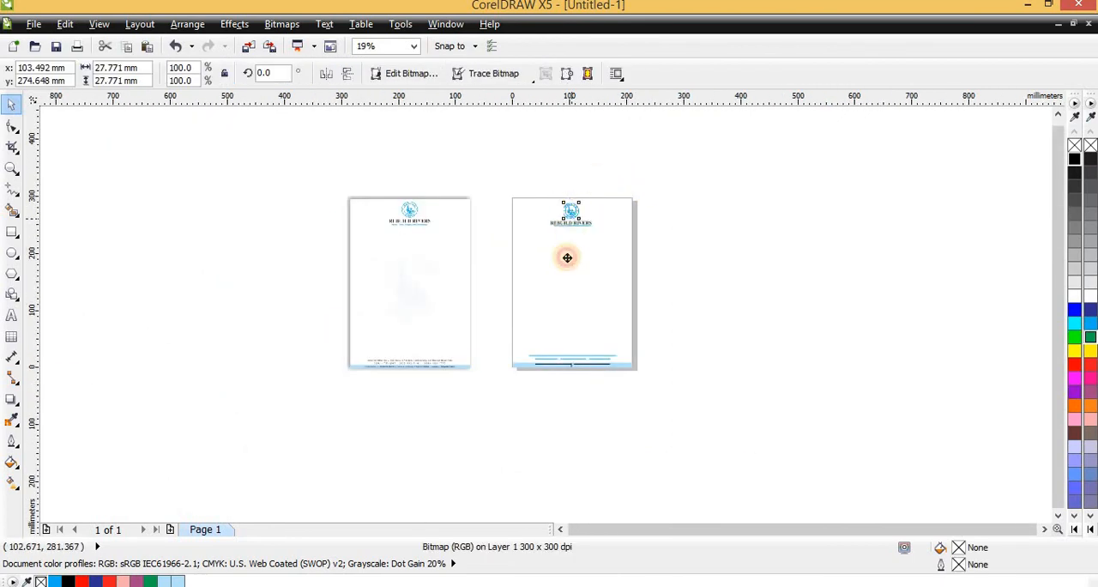
{"action": "left_click_drag", "start_coordinate": [566, 257], "coordinate": [571, 290]}
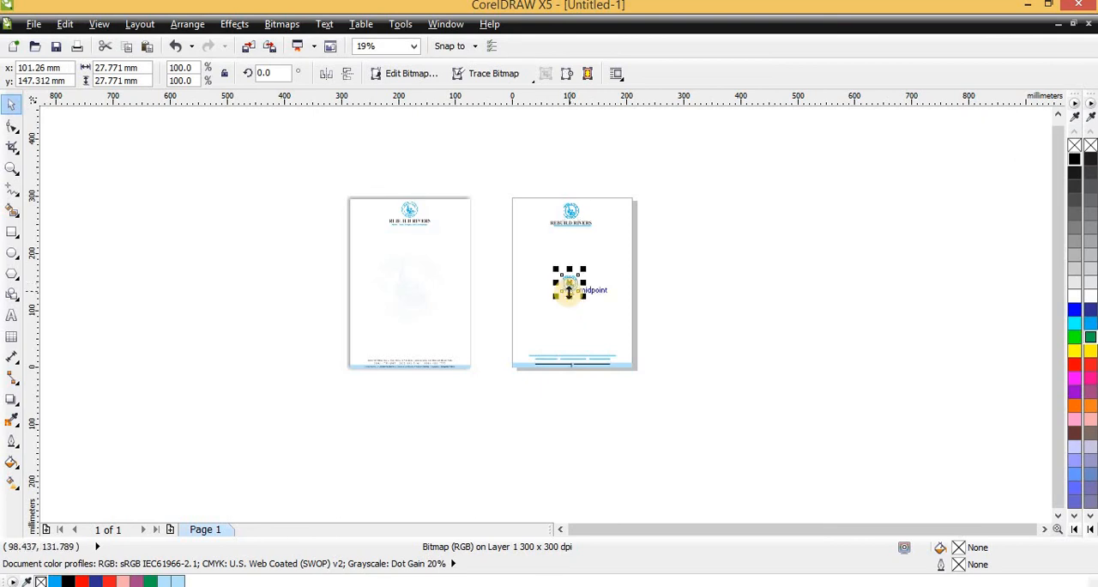
{"action": "scroll", "coordinate": [586, 300], "scroll_direction": "up", "scroll_amount": 1}
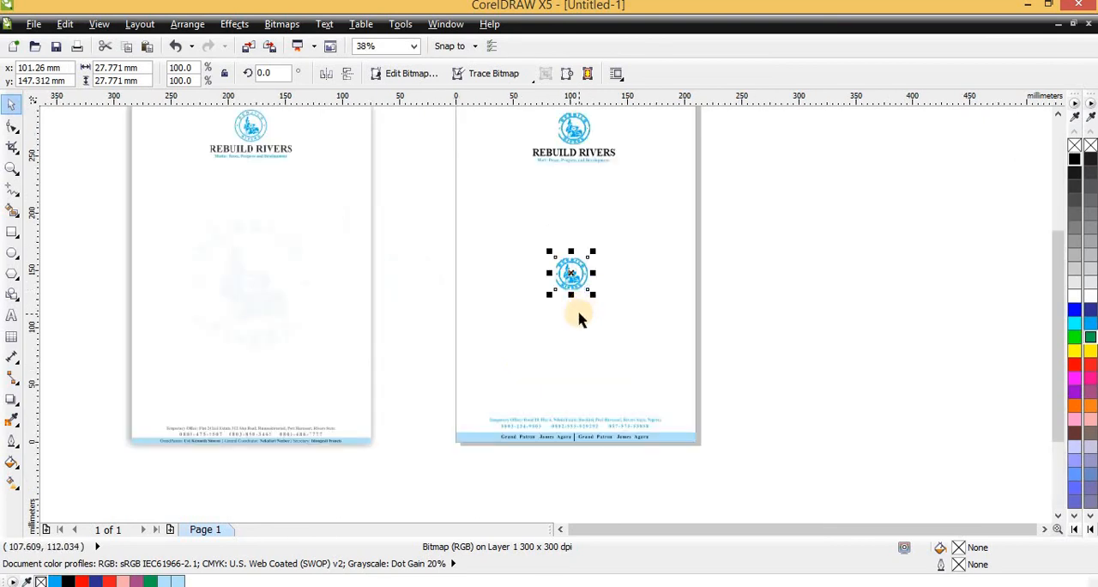
{"action": "left_click", "coordinate": [830, 341]}
{"action": "left_click", "coordinate": [589, 279]}
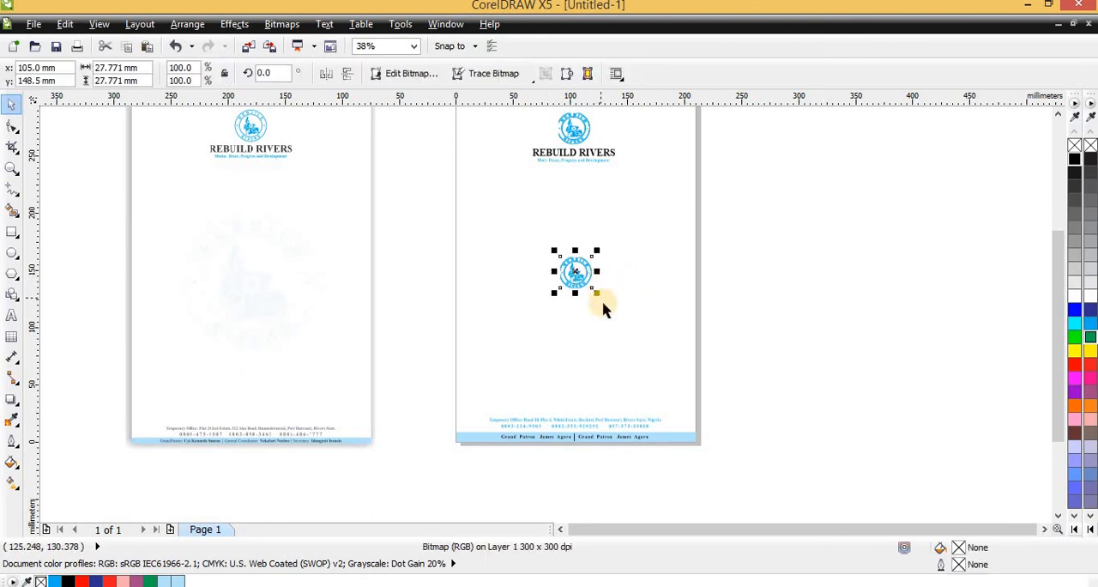
- Enlarge the centred logo copy proportionally about its centre to about 121 mm square
{"action": "left_click_drag", "start_coordinate": [599, 295], "coordinate": [658, 361]}
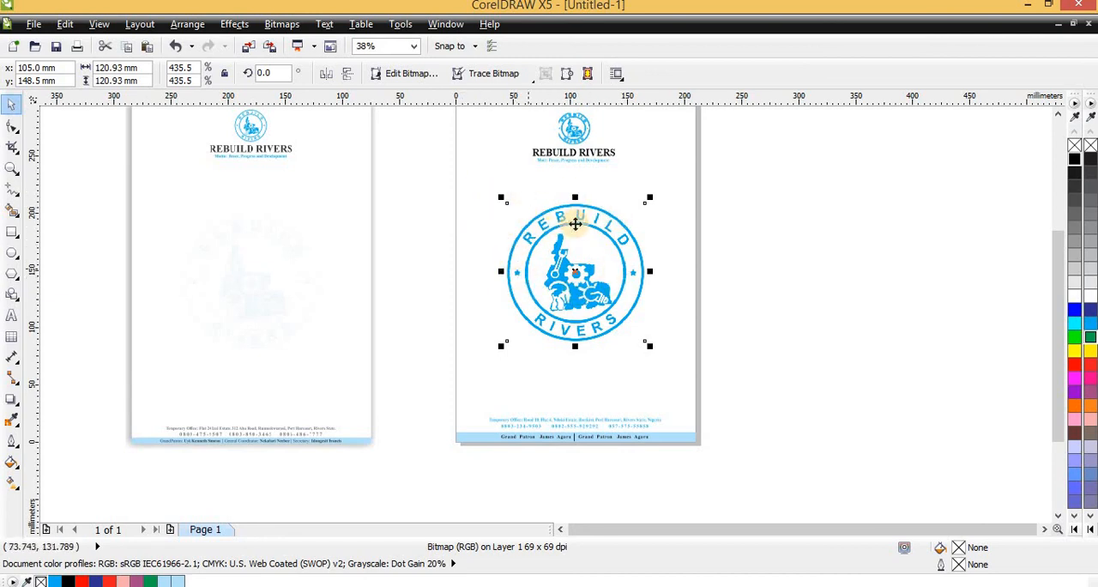
{"action": "scroll", "coordinate": [566, 257], "scroll_direction": "down", "scroll_amount": 2}
{"action": "scroll", "coordinate": [523, 209], "scroll_direction": "up", "scroll_amount": 2}
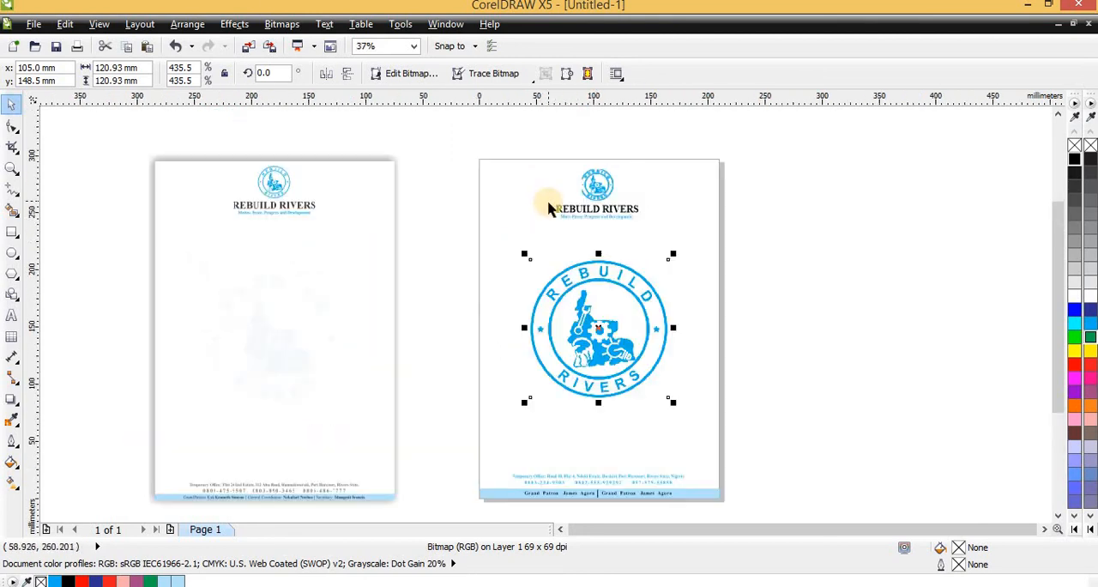
{"action": "scroll", "coordinate": [587, 314], "scroll_direction": "up", "scroll_amount": 2}
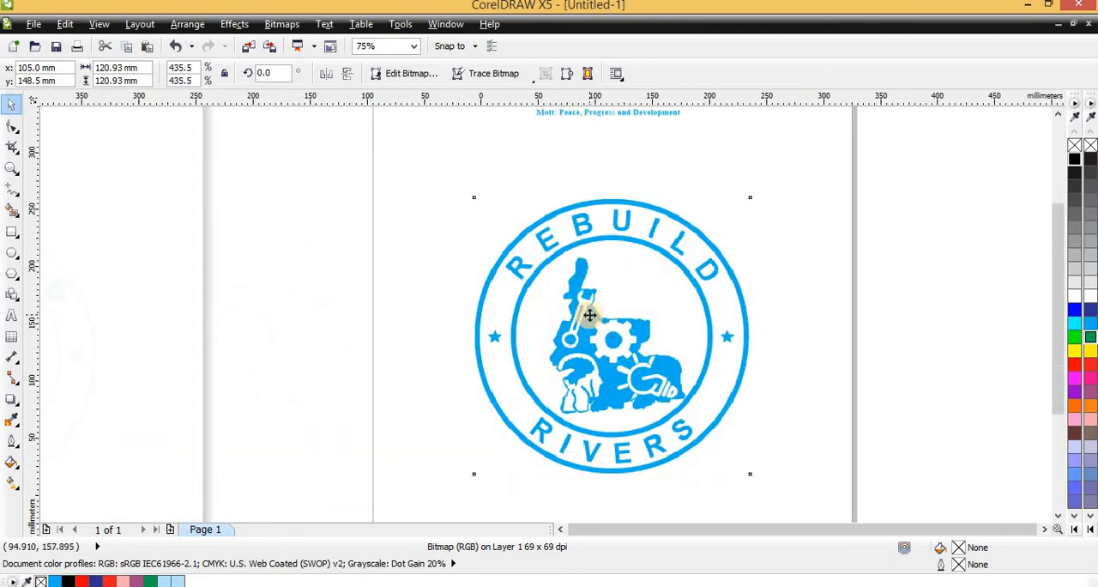
{"action": "scroll", "coordinate": [589, 315], "scroll_direction": "down", "scroll_amount": 2}
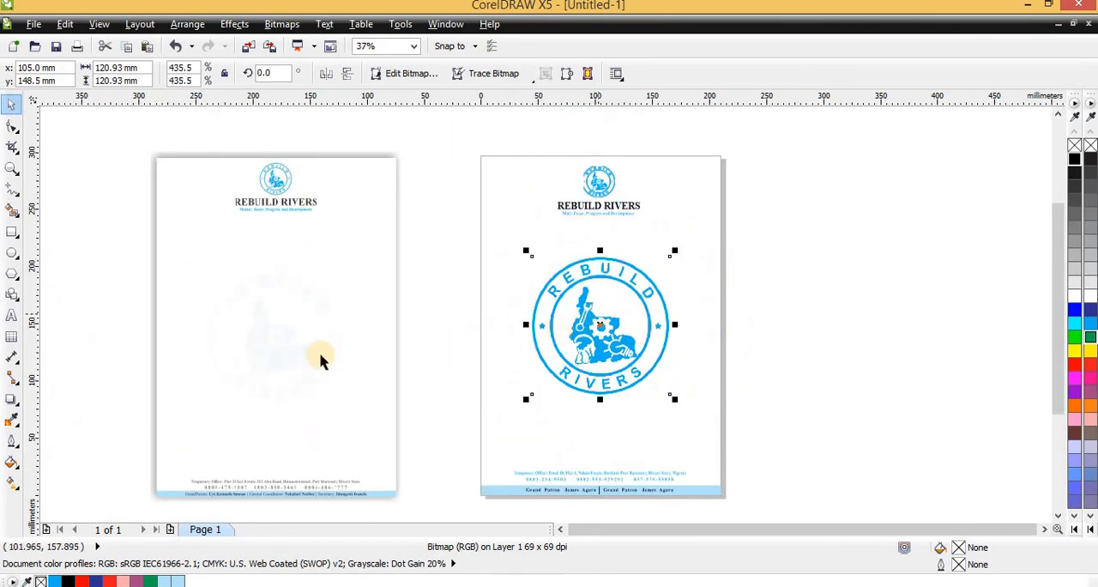
- Apply a Uniform transparency of 93 to the large centred logo to make it a faint watermark
{"action": "left_click", "coordinate": [19, 406]}
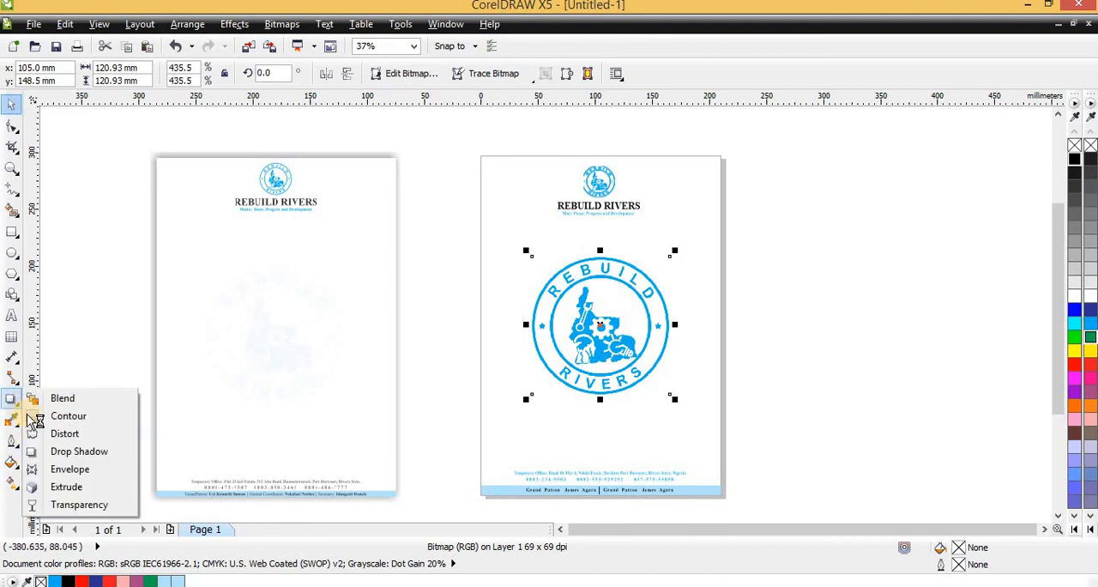
{"action": "left_click", "coordinate": [74, 507]}
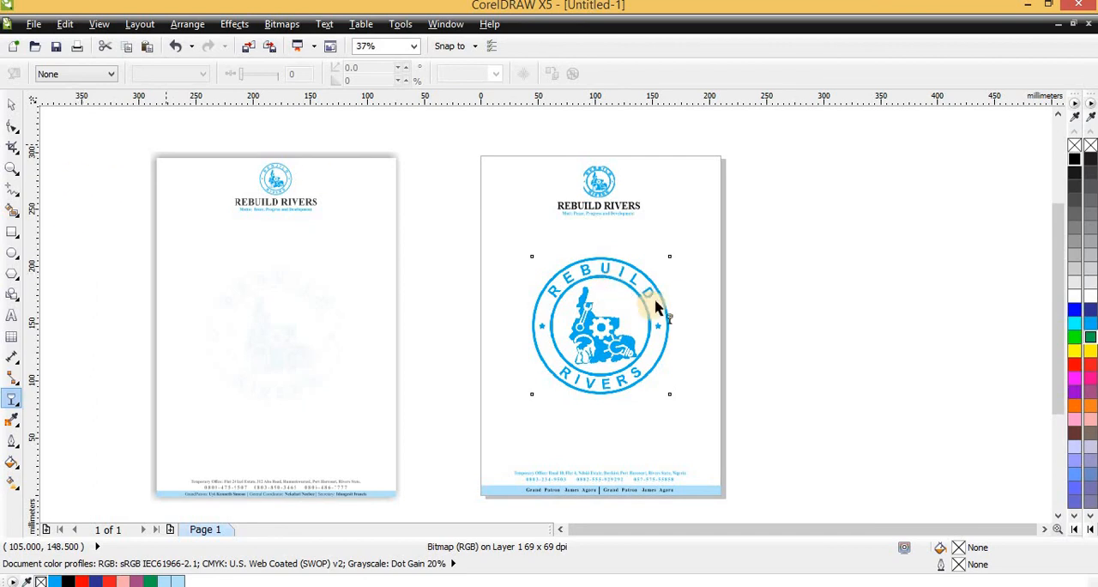
{"action": "left_click", "coordinate": [82, 75]}
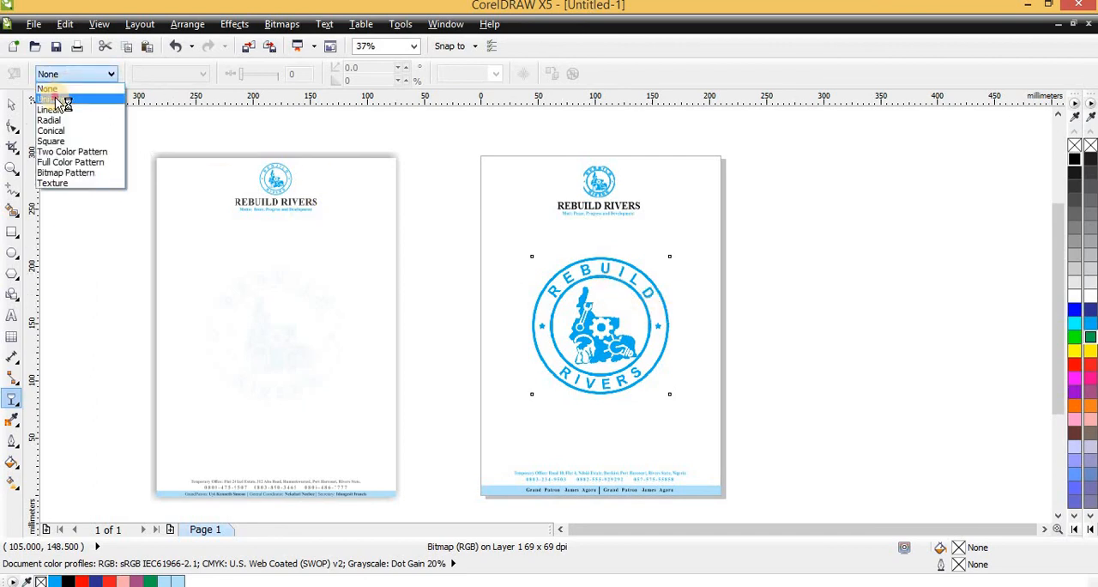
{"action": "left_click", "coordinate": [51, 90]}
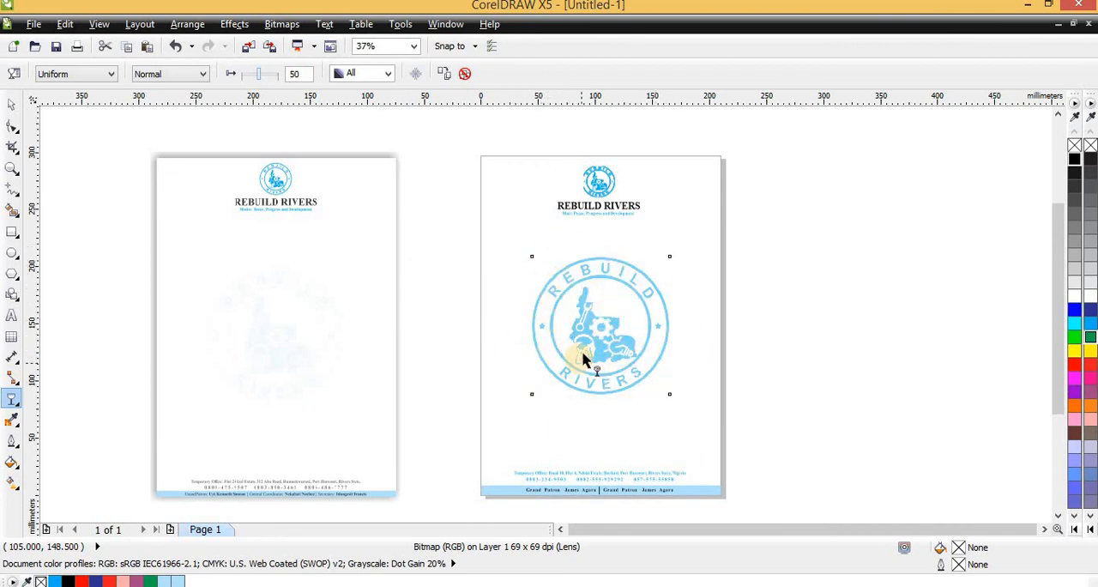
{"action": "left_click", "coordinate": [271, 76]}
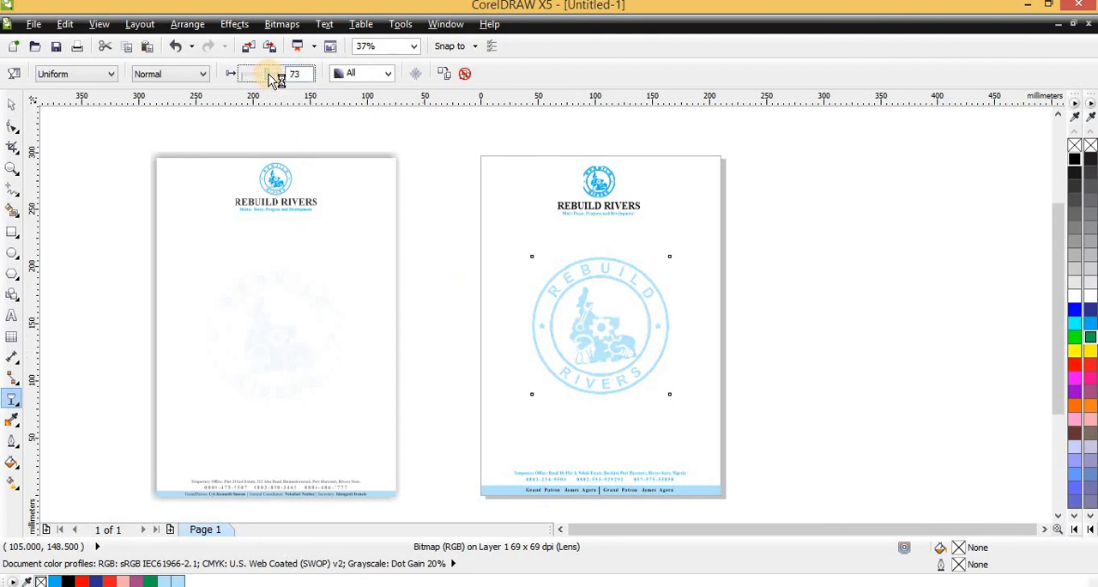
{"action": "left_click_drag", "start_coordinate": [276, 76], "coordinate": [286, 76]}
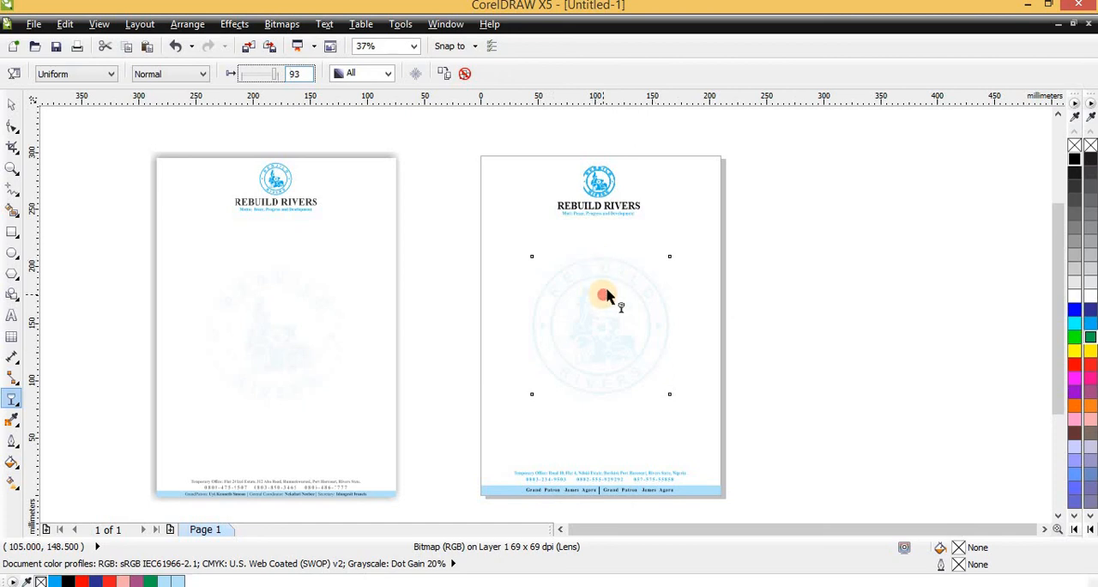
- Try a transparency of 95 on the logo watermark and compare it with the reference
{"action": "scroll", "coordinate": [606, 296], "scroll_direction": "up", "scroll_amount": 2}
{"action": "scroll", "coordinate": [598, 319], "scroll_direction": "down", "scroll_amount": 2}
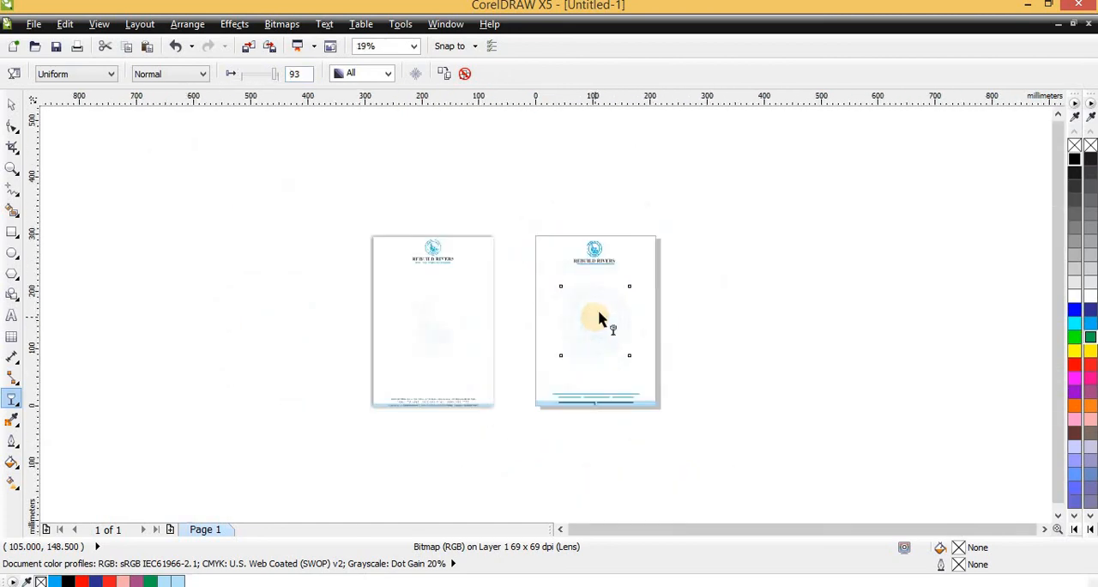
{"action": "scroll", "coordinate": [600, 316], "scroll_direction": "up", "scroll_amount": 1}
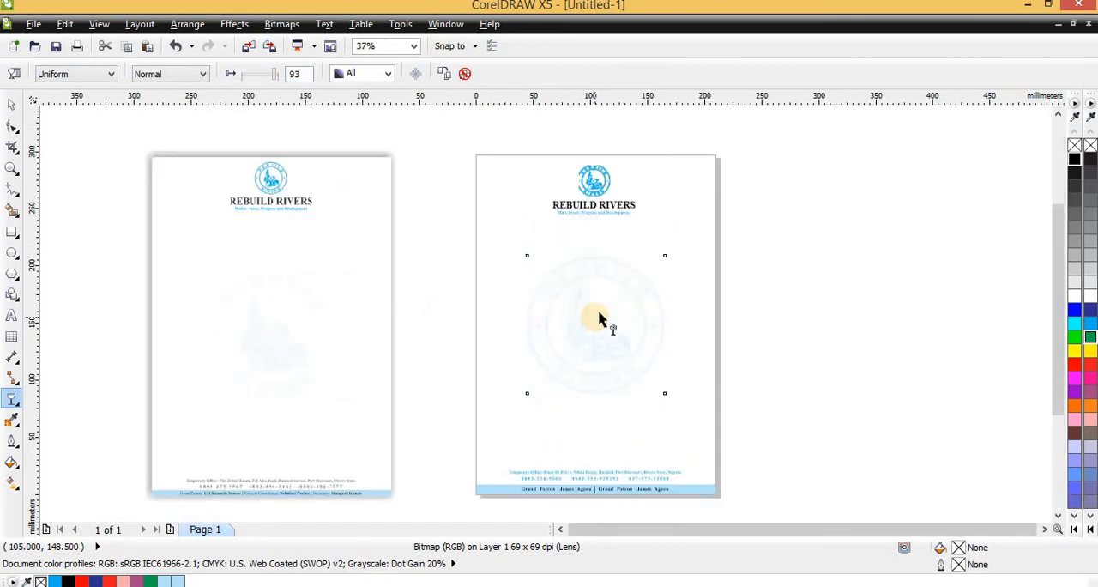
{"action": "left_click", "coordinate": [275, 73]}
{"action": "key", "text": "Tab"}
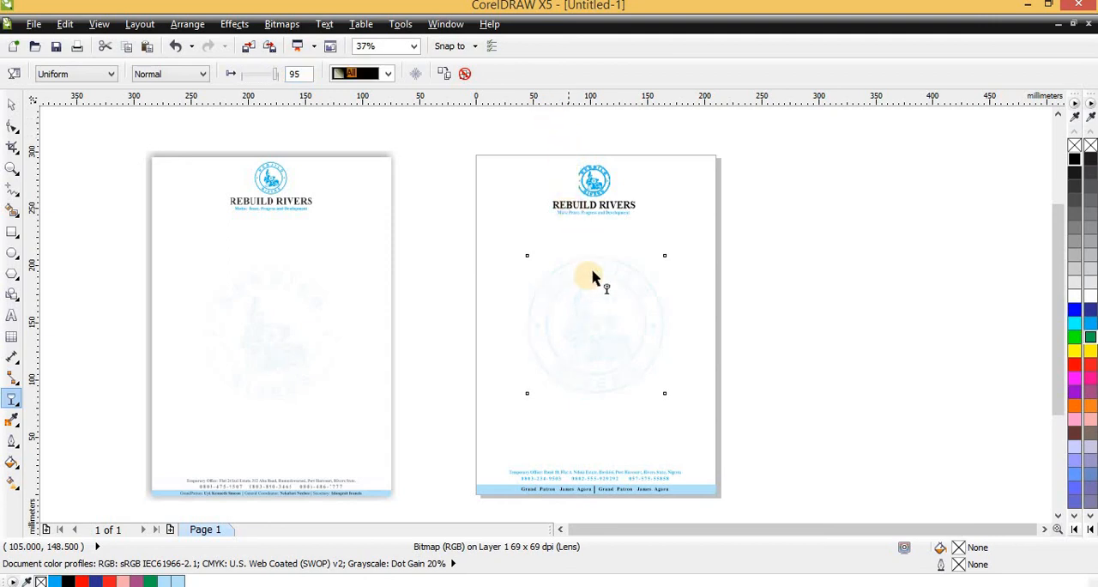
{"action": "left_click", "coordinate": [272, 73]}
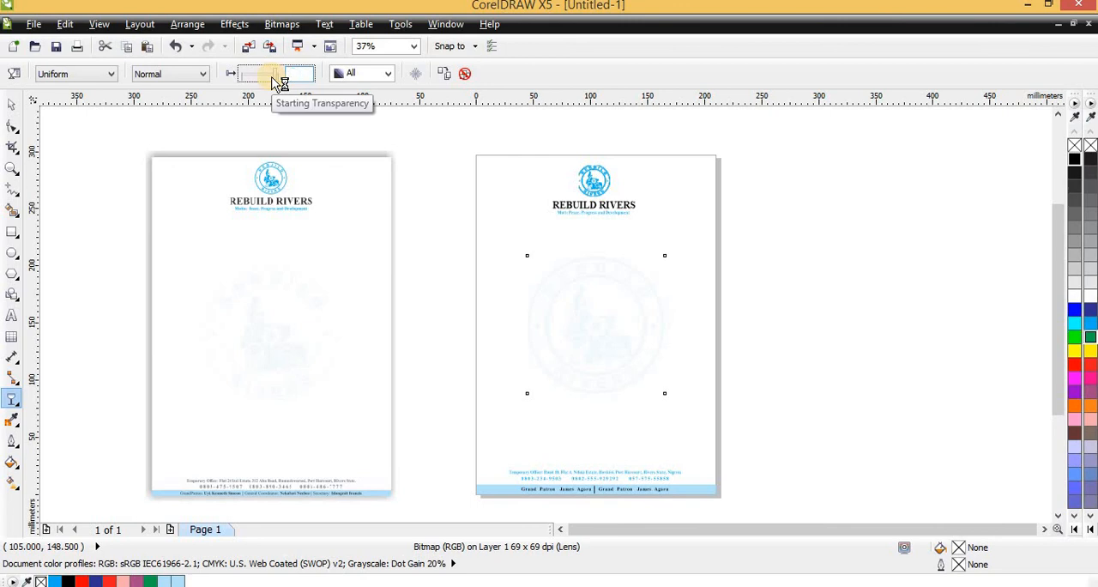
{"action": "type", "text": "95"}
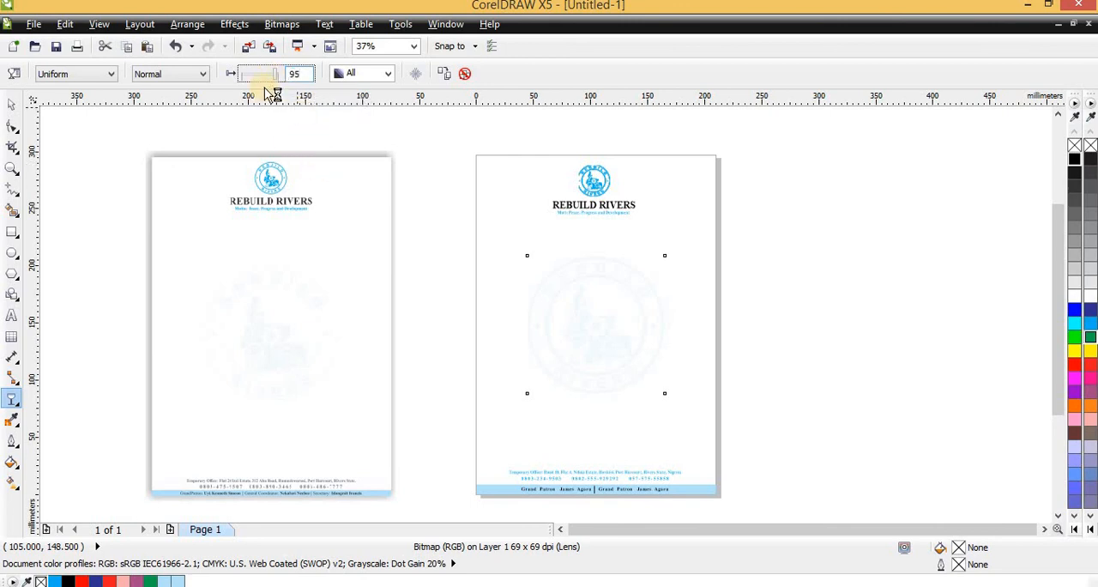
- Test the logo watermark's transparency between 0 and 100, and settle on 93
{"action": "left_click_drag", "start_coordinate": [277, 76], "coordinate": [158, 81]}
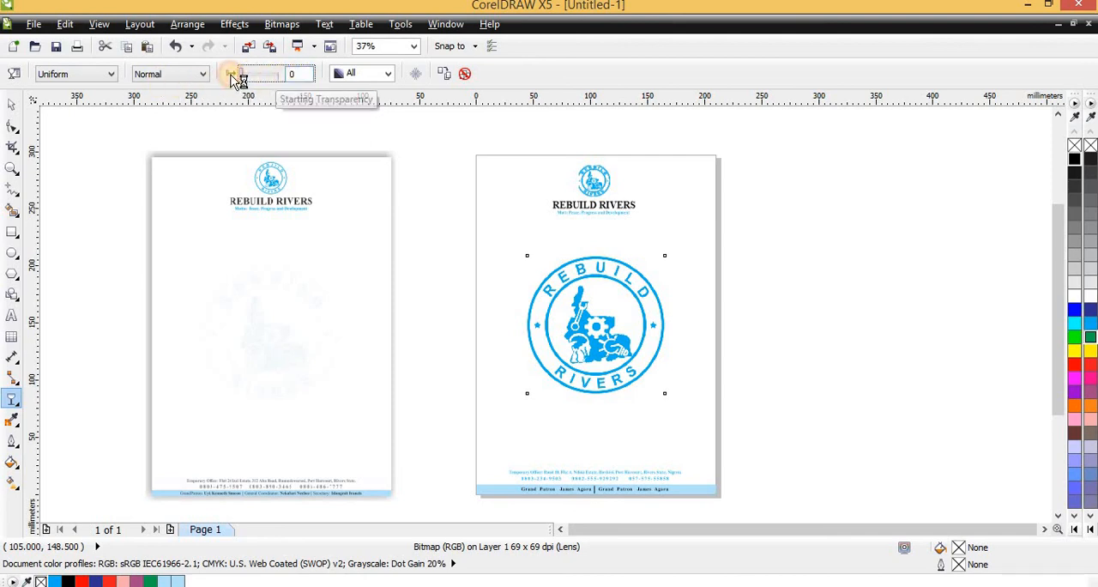
{"action": "left_click_drag", "start_coordinate": [242, 75], "coordinate": [335, 91]}
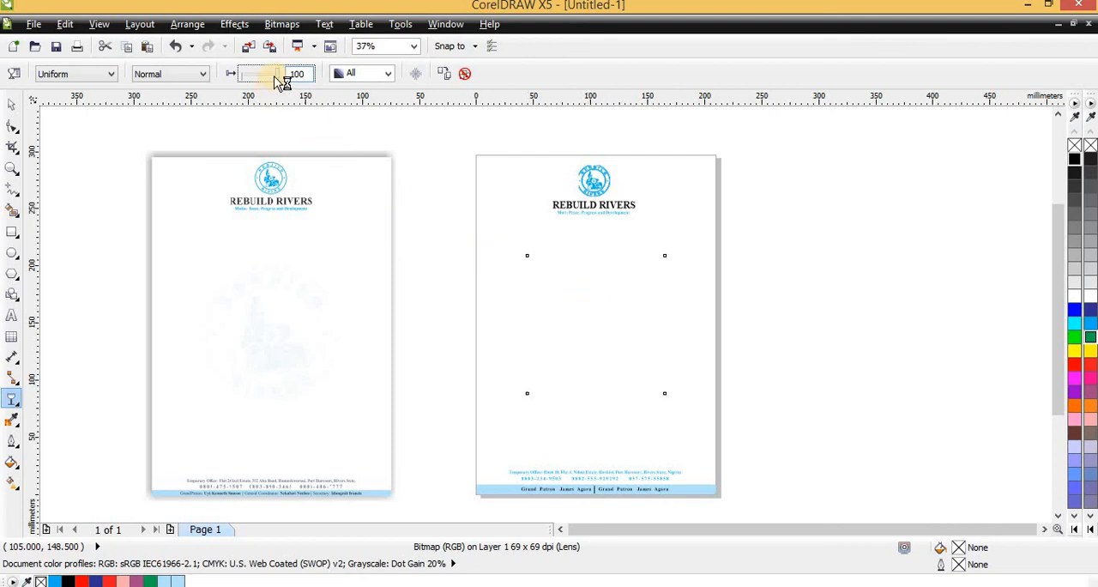
{"action": "left_click_drag", "start_coordinate": [275, 76], "coordinate": [273, 75]}
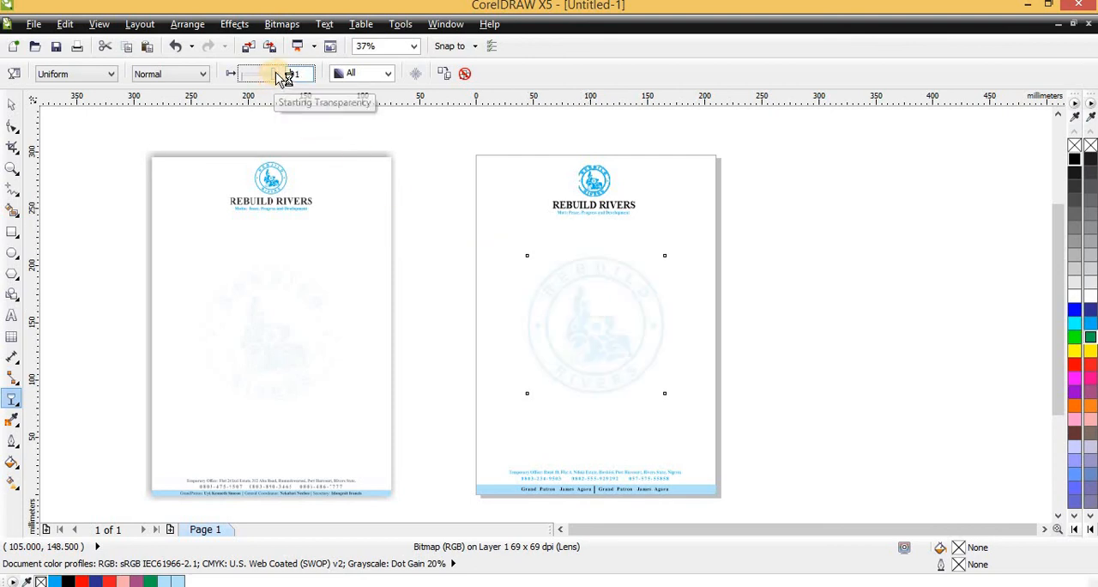
{"action": "left_click_drag", "start_coordinate": [274, 76], "coordinate": [280, 75]}
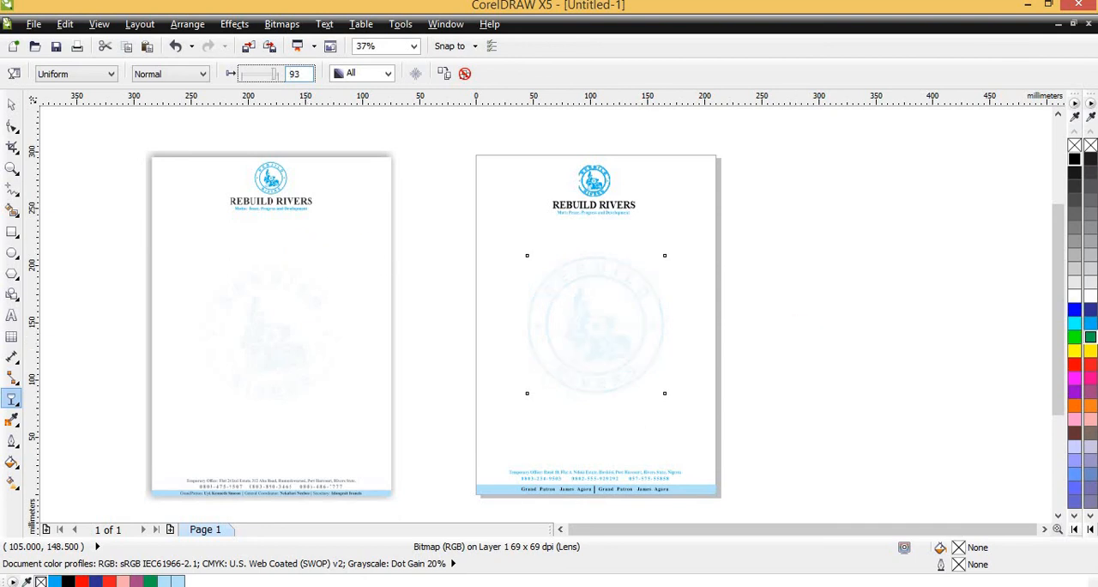
{"action": "left_click", "coordinate": [12, 104]}
{"action": "scroll", "coordinate": [596, 191], "scroll_direction": "down", "scroll_amount": 1}
{"action": "scroll", "coordinate": [576, 239], "scroll_direction": "up", "scroll_amount": 1}
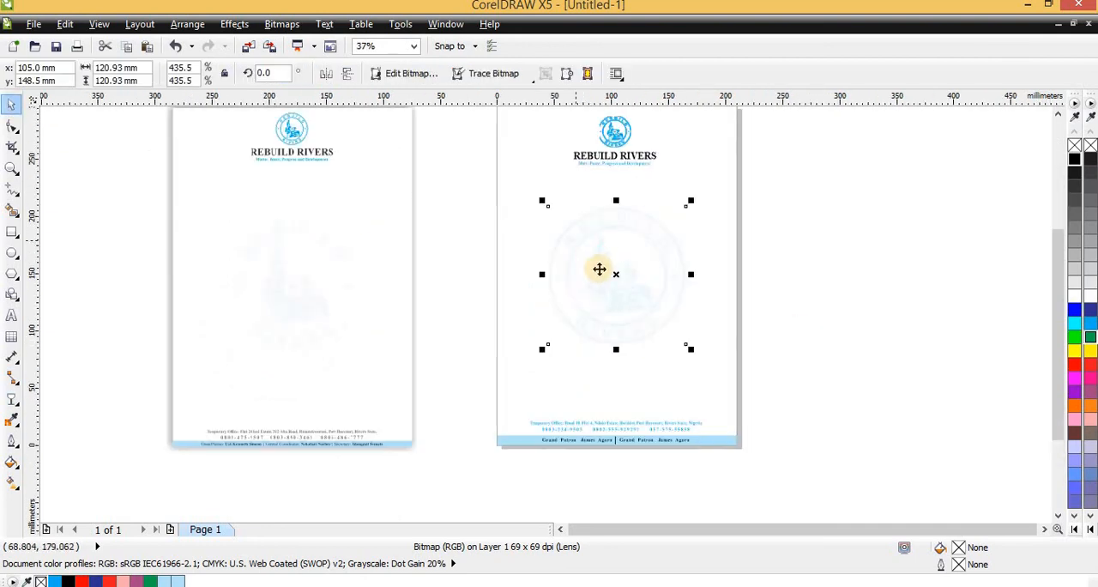
- Color the office address and phone number lines above the footer strip black
{"action": "left_click", "coordinate": [361, 250]}
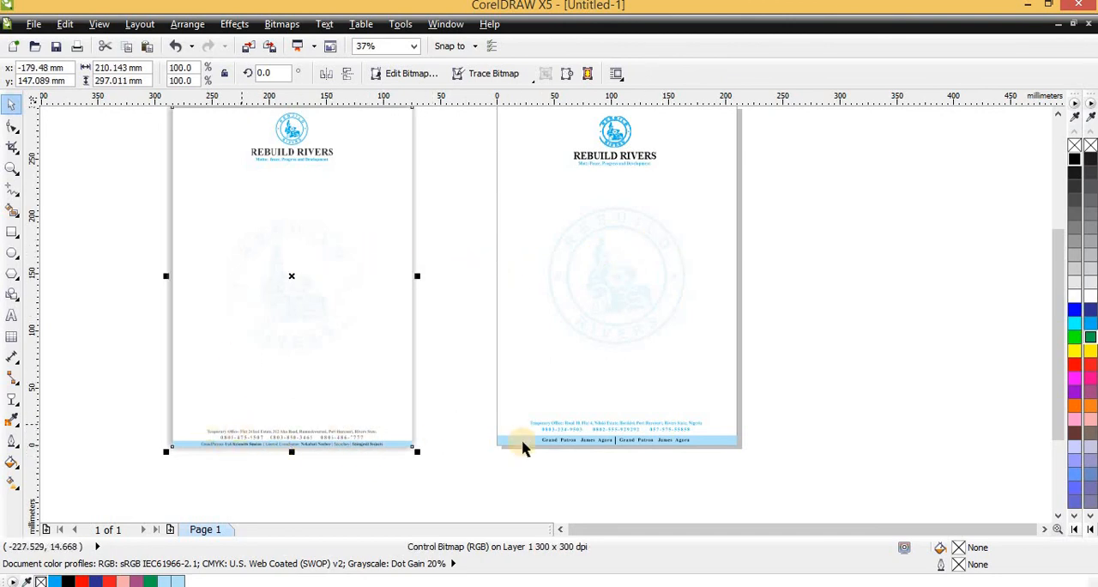
{"action": "scroll", "coordinate": [260, 446], "scroll_direction": "up", "scroll_amount": 1}
{"action": "scroll", "coordinate": [258, 441], "scroll_direction": "down", "scroll_amount": 1}
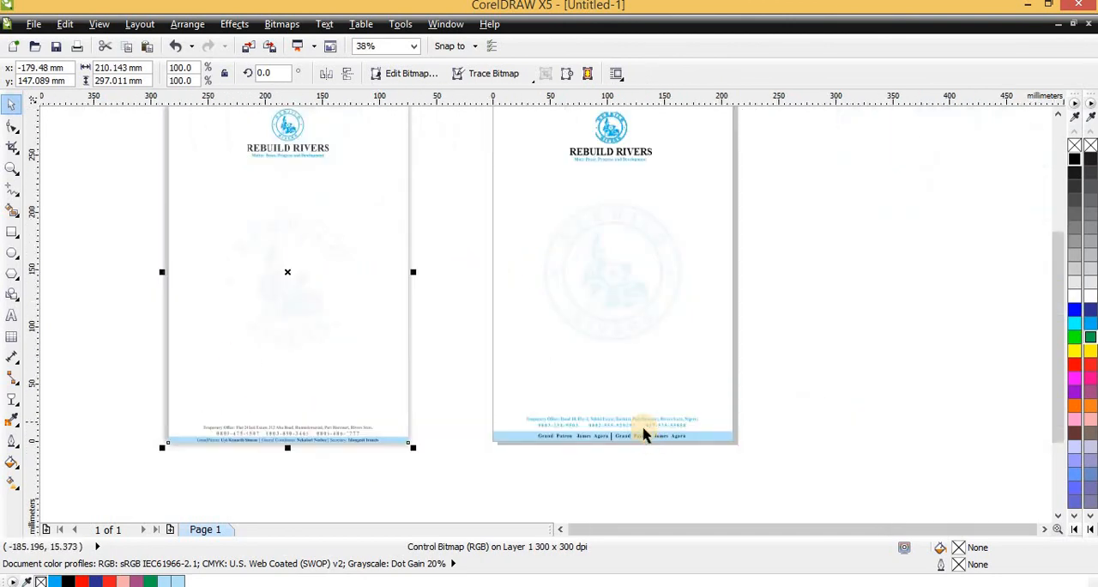
{"action": "scroll", "coordinate": [642, 431], "scroll_direction": "up", "scroll_amount": 1}
{"action": "left_click_drag", "start_coordinate": [869, 368], "coordinate": [386, 448]}
{"action": "left_click", "coordinate": [1073, 163]}
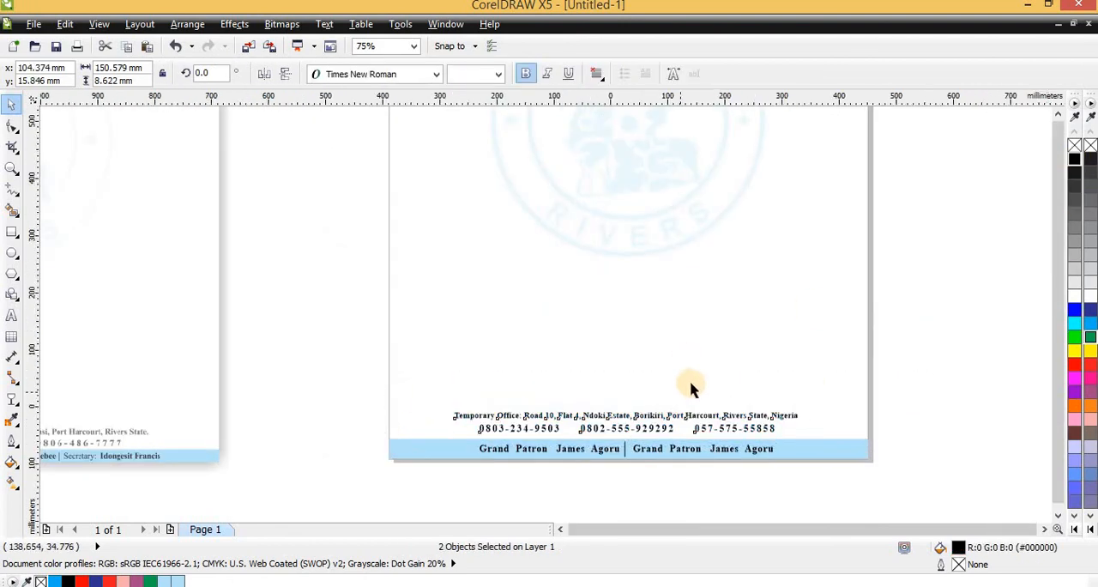
{"action": "scroll", "coordinate": [689, 391], "scroll_direction": "down", "scroll_amount": 2}
{"action": "left_click", "coordinate": [643, 293]}
- Examine the finished letterhead's header, watermark and footer texts and compare the whole page with the reference
{"action": "scroll", "coordinate": [648, 290], "scroll_direction": "up", "scroll_amount": 1}
{"action": "scroll", "coordinate": [690, 190], "scroll_direction": "up", "scroll_amount": 1}
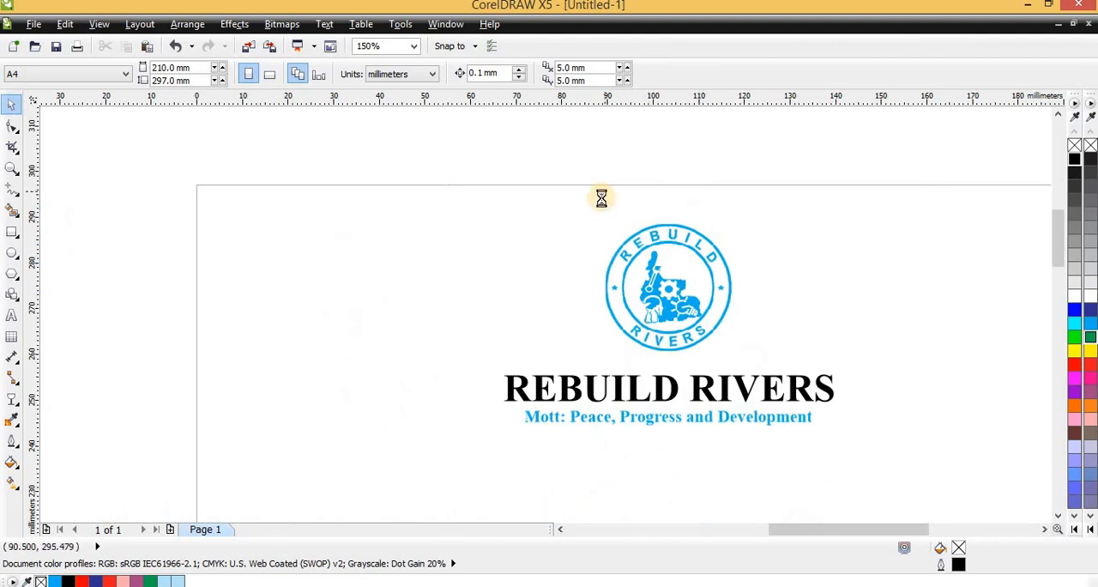
{"action": "scroll", "coordinate": [601, 197], "scroll_direction": "down", "scroll_amount": 2}
{"action": "scroll", "coordinate": [620, 258], "scroll_direction": "up", "scroll_amount": 2}
{"action": "scroll", "coordinate": [617, 247], "scroll_direction": "down", "scroll_amount": 2}
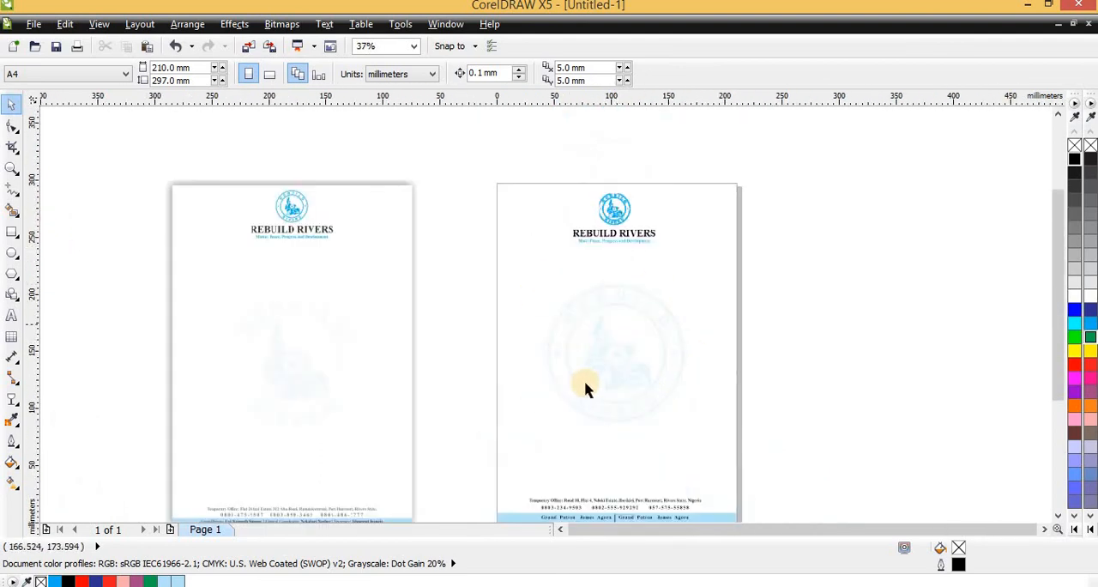
{"action": "scroll", "coordinate": [629, 317], "scroll_direction": "down", "scroll_amount": 1}
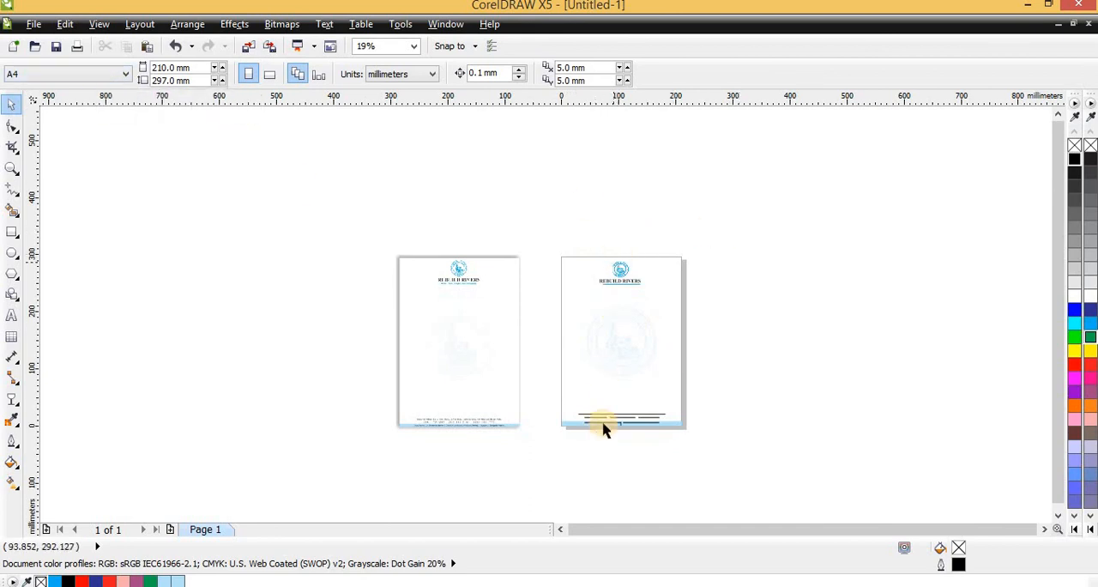
{"action": "scroll", "coordinate": [611, 436], "scroll_direction": "up", "scroll_amount": 3}
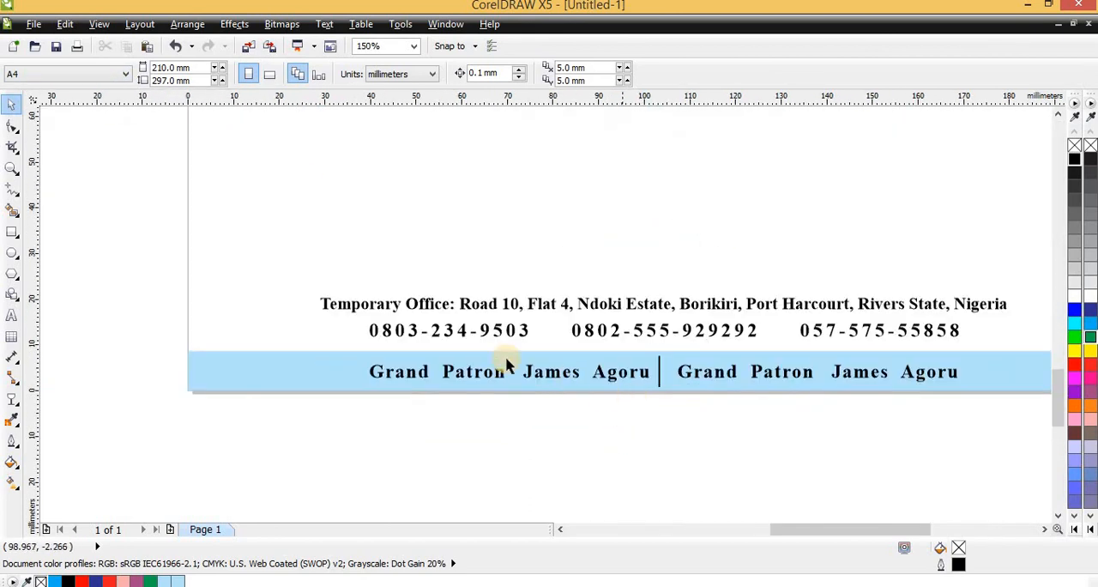
{"action": "scroll", "coordinate": [549, 378], "scroll_direction": "down", "scroll_amount": 1}
{"action": "scroll", "coordinate": [561, 381], "scroll_direction": "up", "scroll_amount": 1}
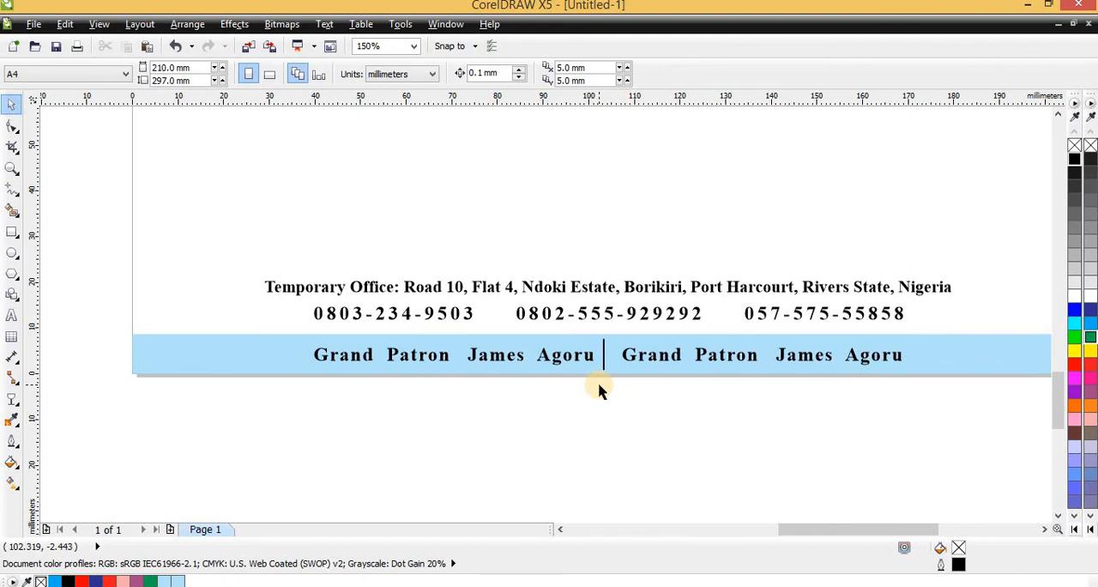
{"action": "scroll", "coordinate": [599, 383], "scroll_direction": "down", "scroll_amount": 1}
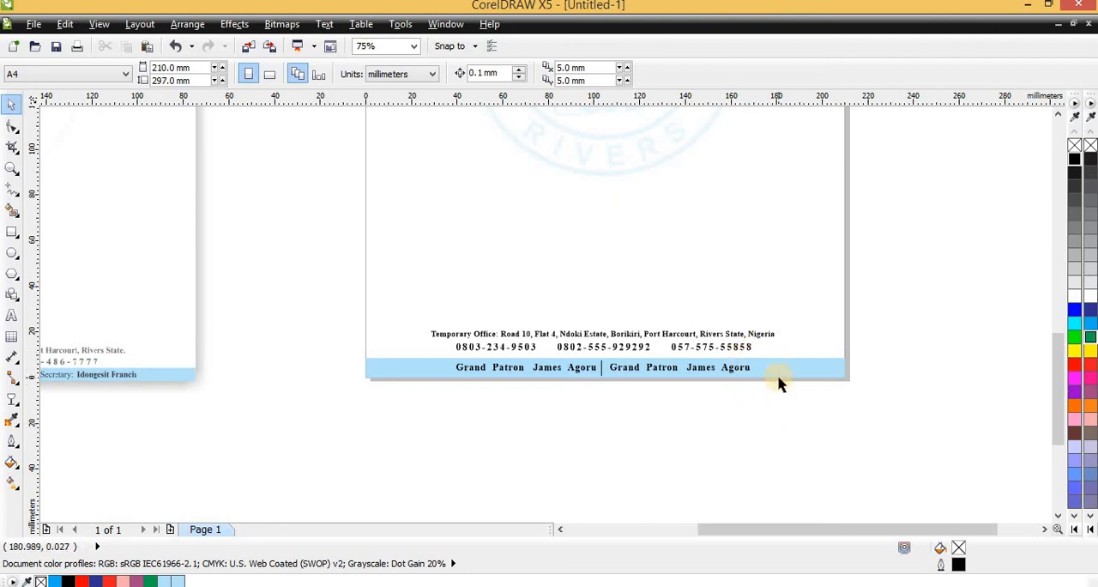
{"action": "scroll", "coordinate": [768, 390], "scroll_direction": "down", "scroll_amount": 4}
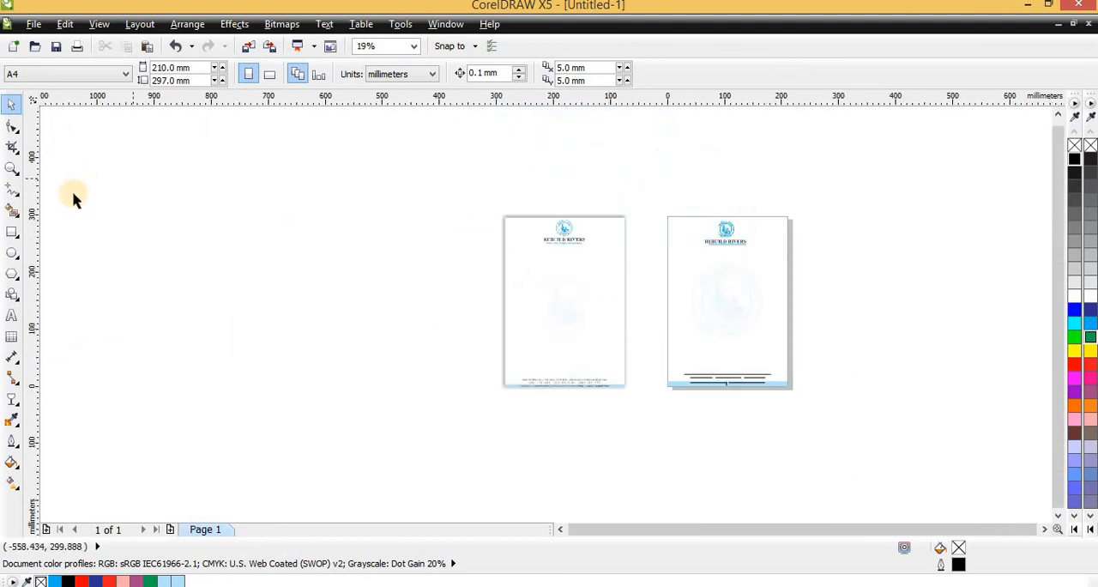
{"action": "left_click", "coordinate": [12, 232]}
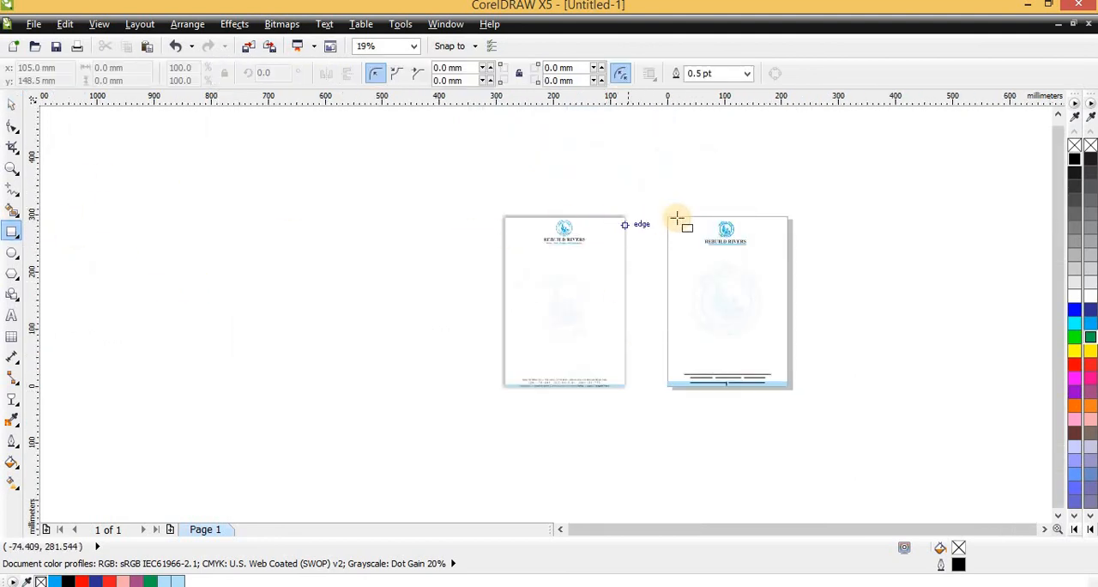
{"action": "left_click_drag", "start_coordinate": [666, 211], "coordinate": [790, 262]}
{"action": "key", "text": "Delete"}
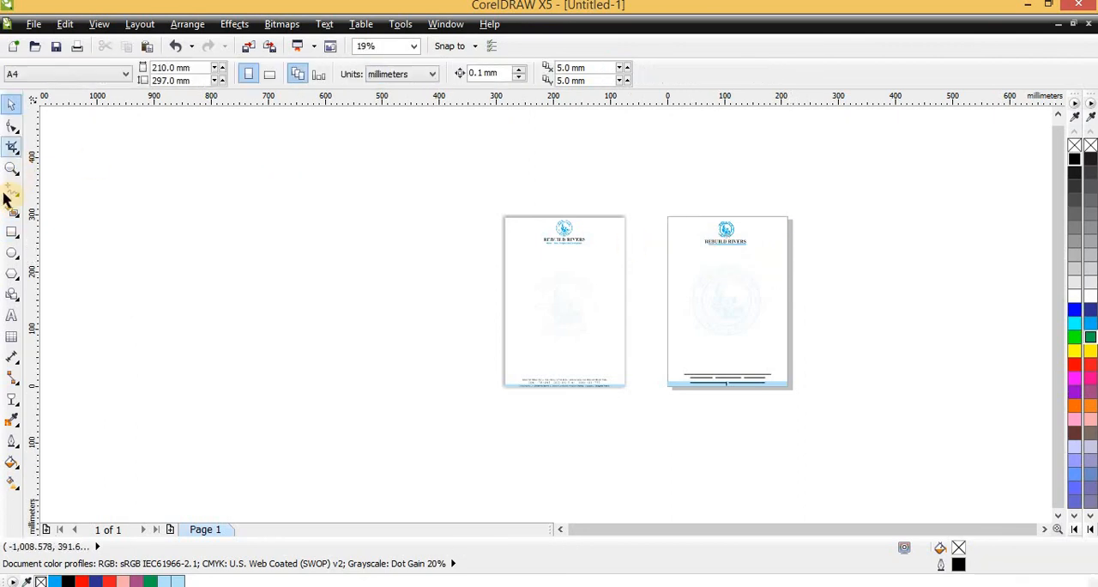
- Add a page-sized rectangle and shorten it from below to a 210 mm wide header block about 44.6 mm tall
{"action": "left_click", "coordinate": [12, 231]}
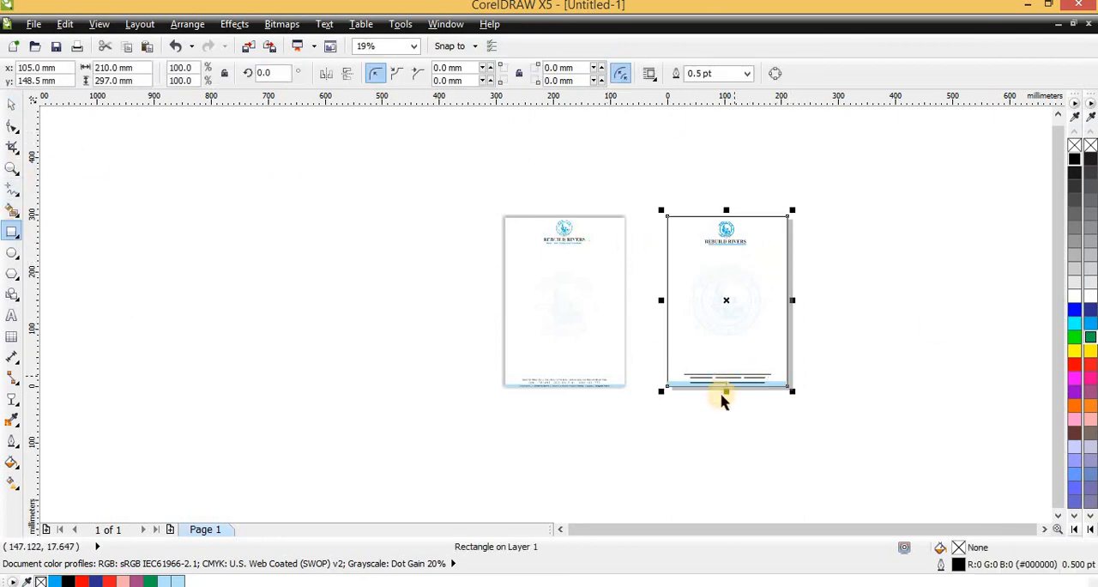
{"action": "key", "text": "space"}
{"action": "scroll", "coordinate": [722, 397], "scroll_direction": "up", "scroll_amount": 1}
{"action": "left_click_drag", "start_coordinate": [731, 381], "coordinate": [715, 111]}
{"action": "scroll", "coordinate": [735, 270], "scroll_direction": "down", "scroll_amount": 1}
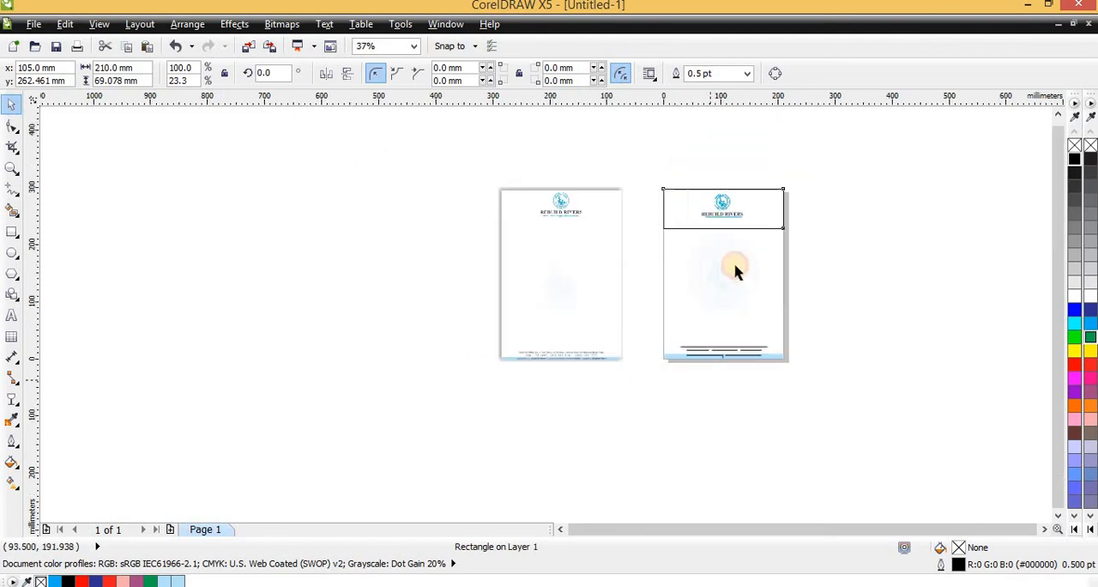
{"action": "scroll", "coordinate": [705, 364], "scroll_direction": "up", "scroll_amount": 1}
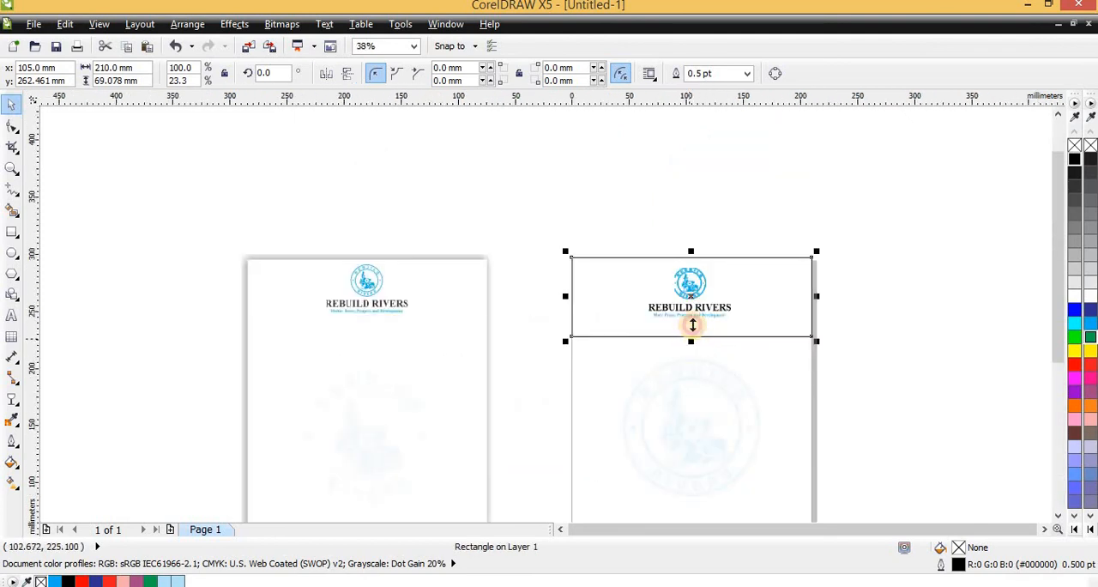
{"action": "left_click_drag", "start_coordinate": [691, 335], "coordinate": [691, 308]}
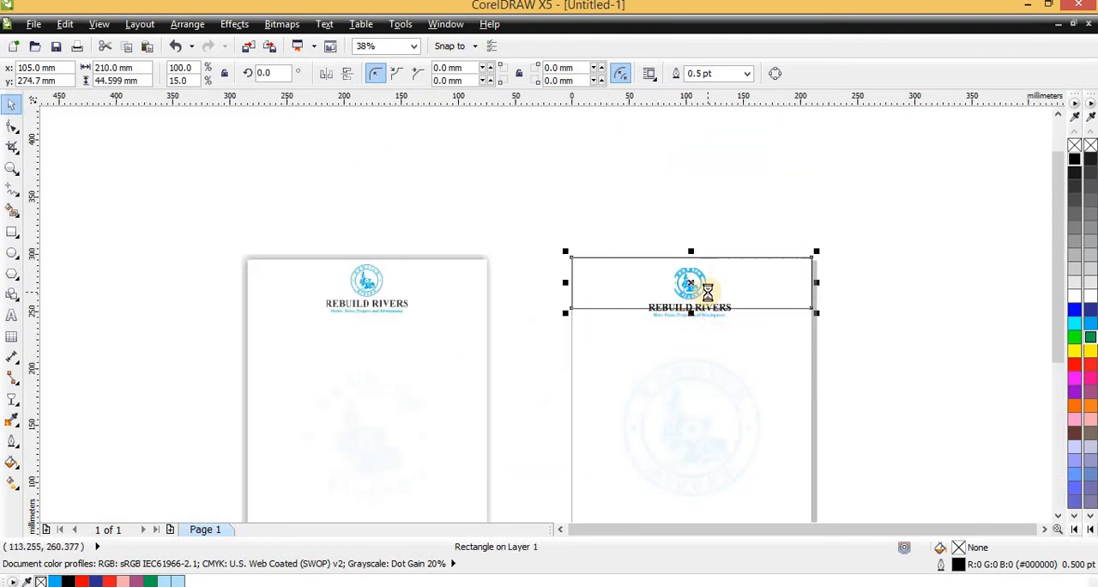
- Convert the header rectangle to curves and bend its lower edge into a wave that arches over the logo
{"action": "scroll", "coordinate": [706, 292], "scroll_direction": "up", "scroll_amount": 2}
{"action": "scroll", "coordinate": [730, 258], "scroll_direction": "down", "scroll_amount": 1}
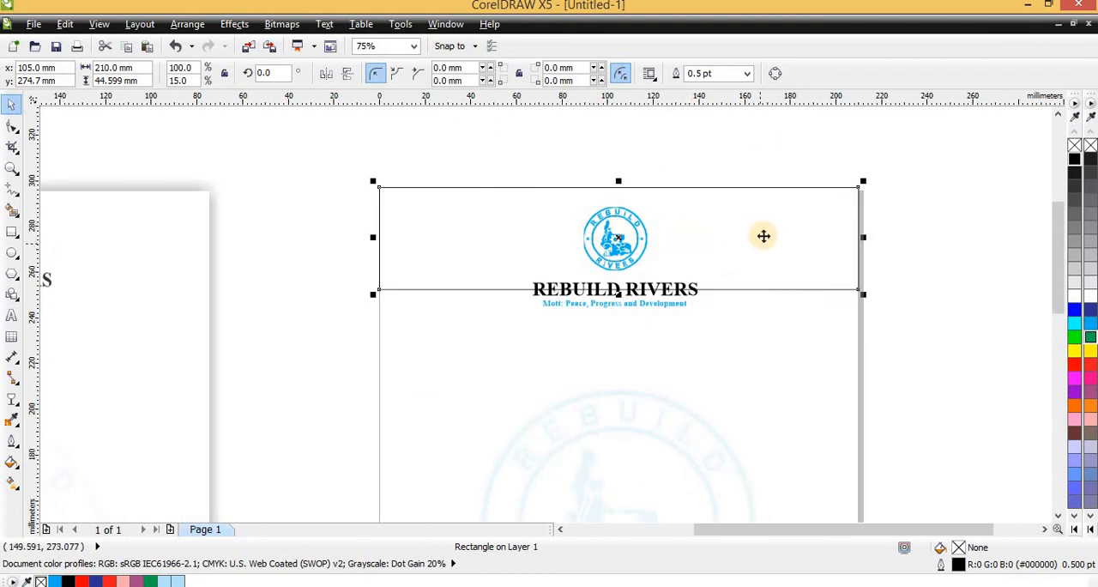
{"action": "right_click", "coordinate": [765, 237]}
{"action": "left_click", "coordinate": [828, 7]}
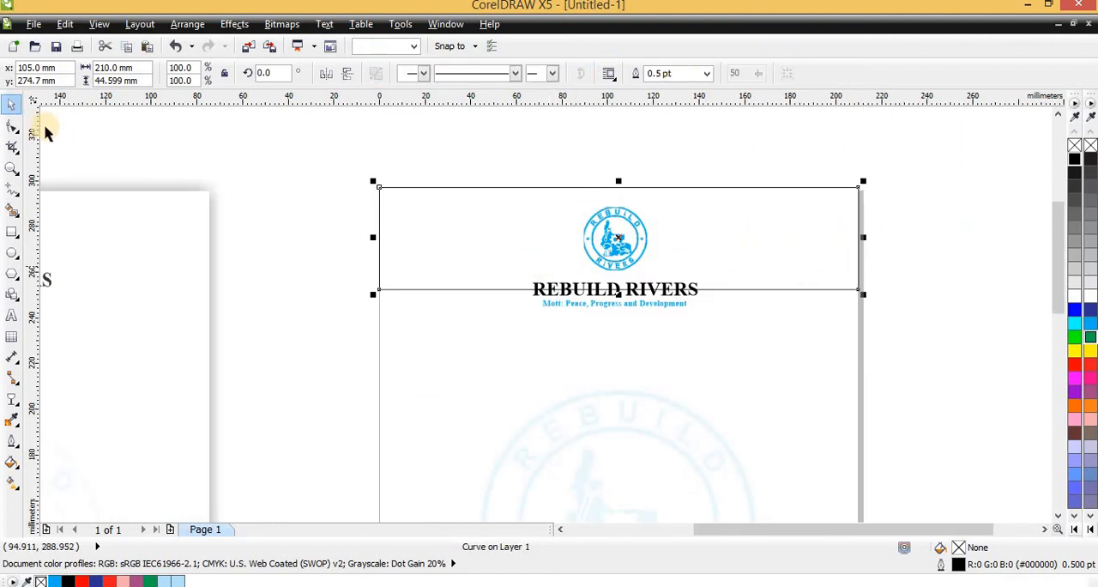
{"action": "left_click", "coordinate": [12, 125]}
{"action": "left_click", "coordinate": [379, 290]}
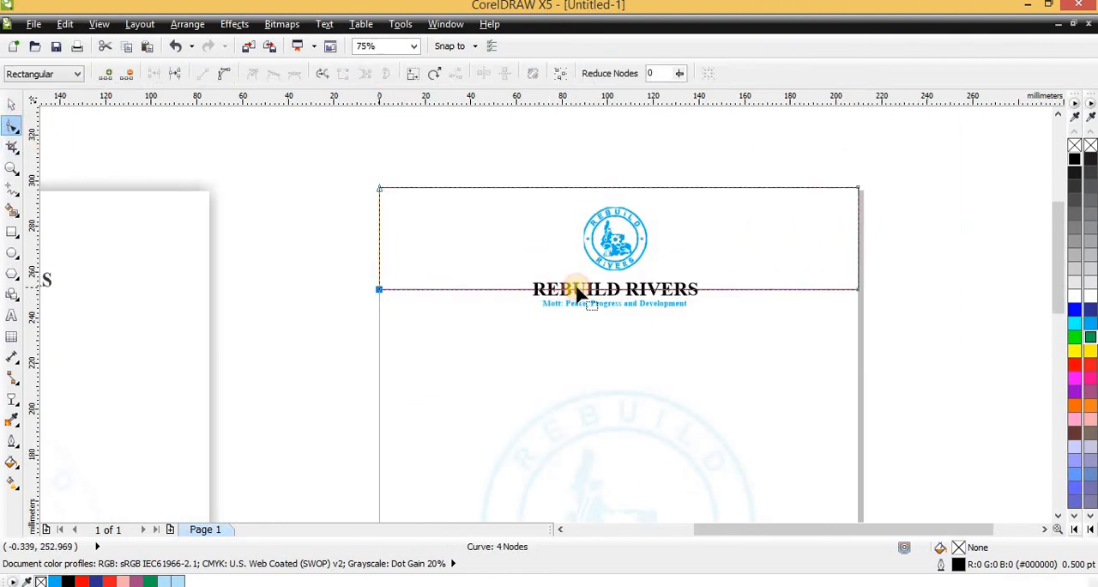
{"action": "right_click", "coordinate": [478, 289]}
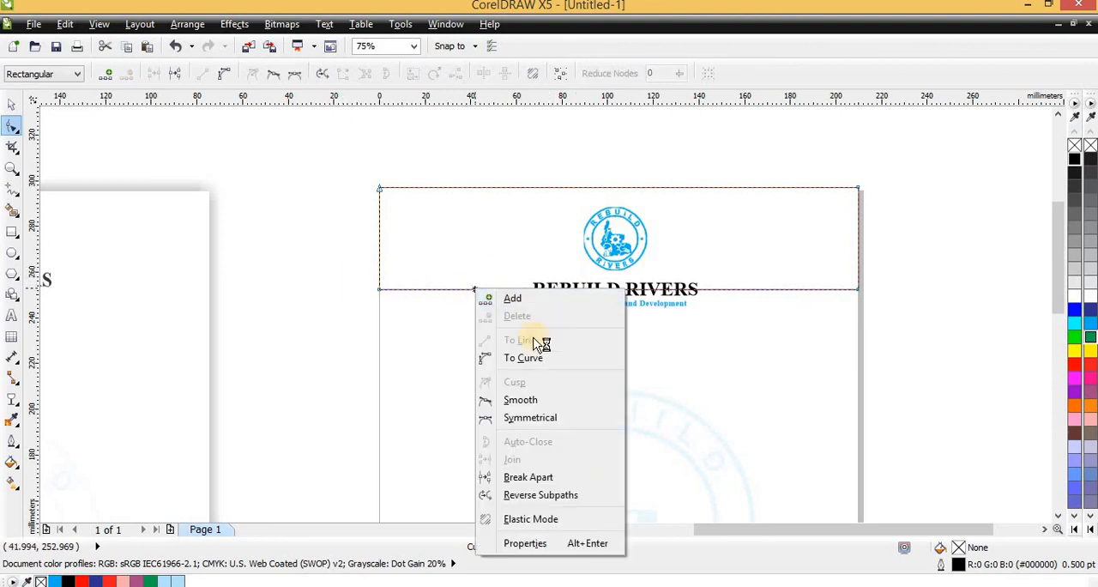
{"action": "left_click", "coordinate": [531, 356]}
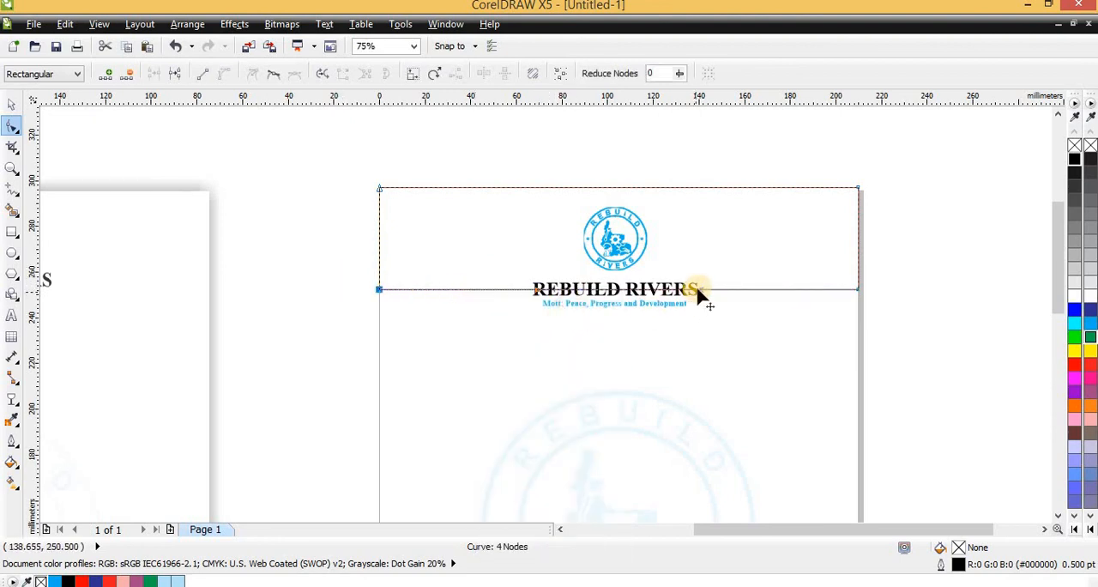
{"action": "left_click_drag", "start_coordinate": [696, 289], "coordinate": [542, 154]}
{"action": "key", "text": "space"}
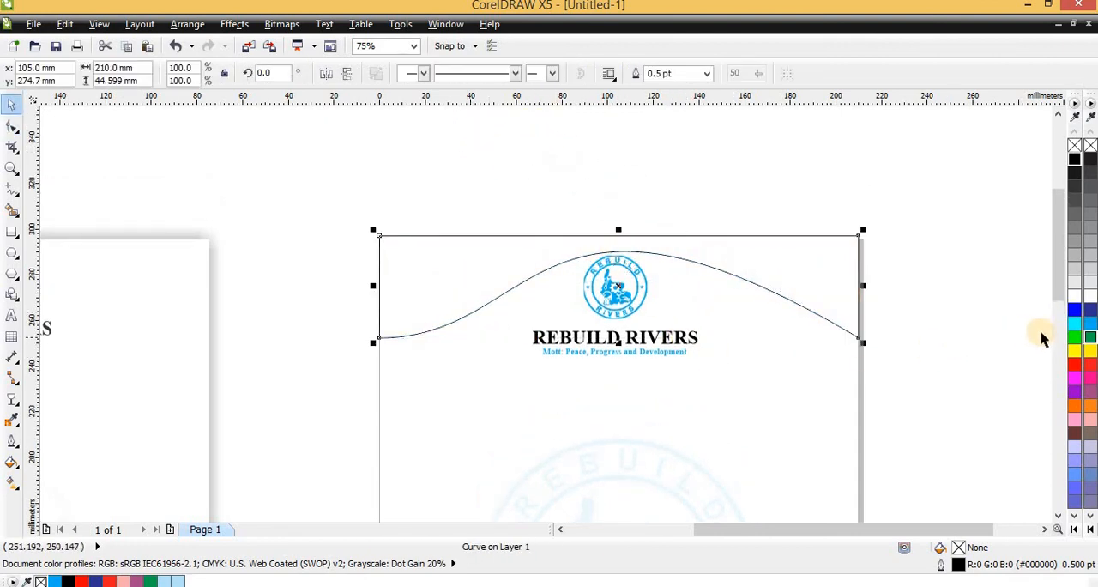
- Fill the header wave with the footer strip's light blue (C:27 M:0 Y:0 K:0) and remove its outline
{"action": "scroll", "coordinate": [544, 352], "scroll_direction": "down", "scroll_amount": 4}
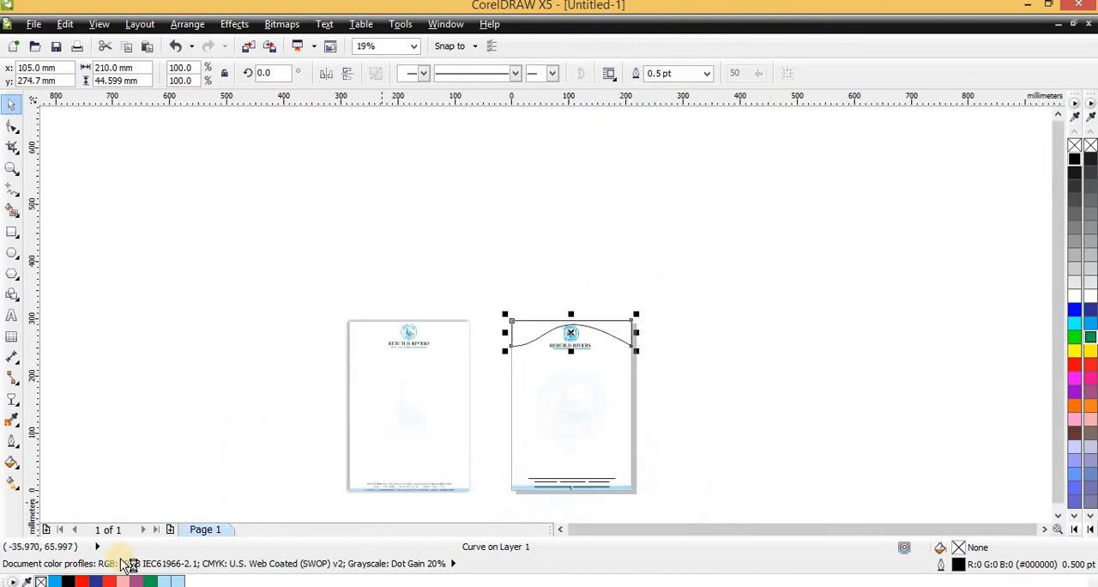
{"action": "left_click", "coordinate": [175, 581]}
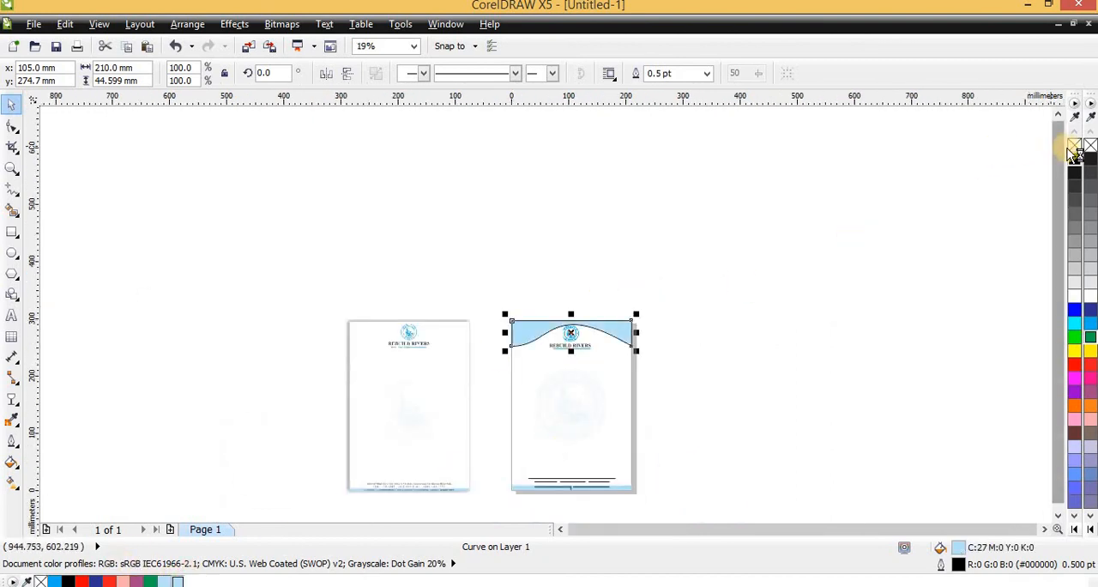
{"action": "left_click", "coordinate": [644, 239]}
{"action": "scroll", "coordinate": [568, 343], "scroll_direction": "up", "scroll_amount": 4}
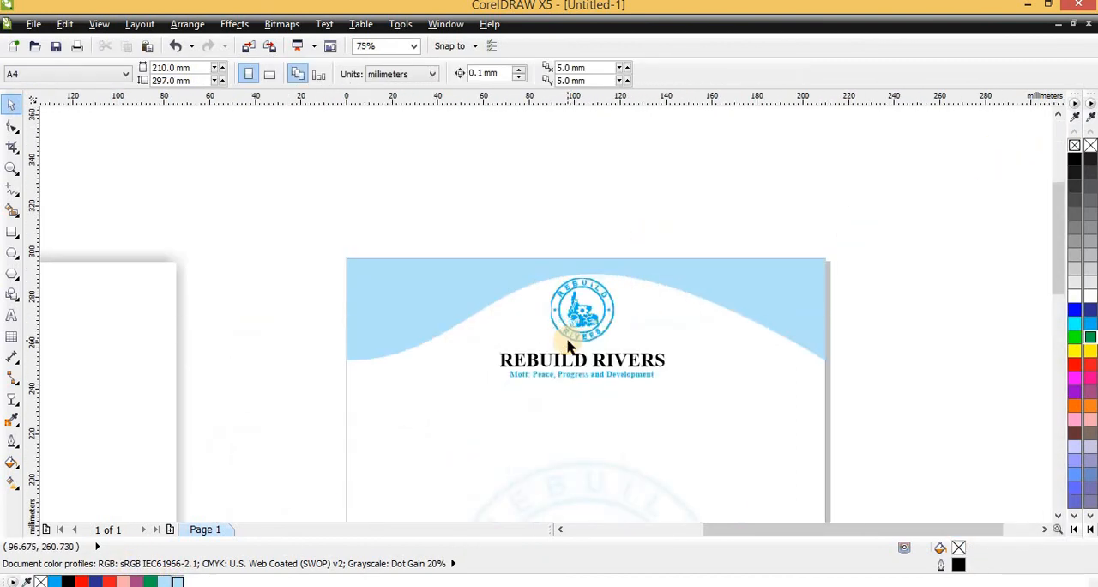
{"action": "scroll", "coordinate": [556, 310], "scroll_direction": "down", "scroll_amount": 4}
{"action": "scroll", "coordinate": [538, 321], "scroll_direction": "up", "scroll_amount": 2}
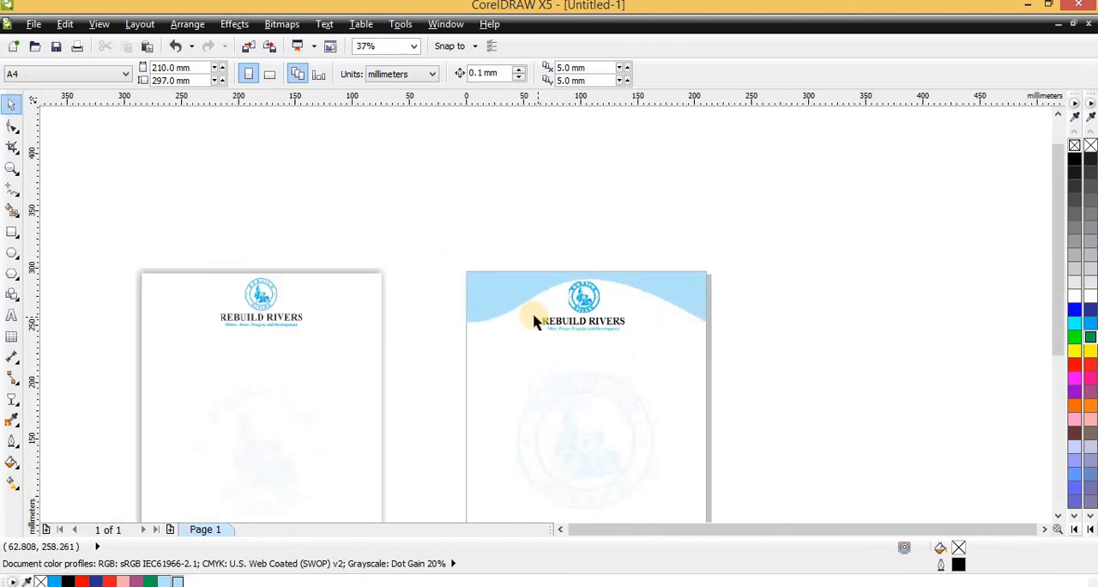
{"action": "left_click", "coordinate": [503, 291]}
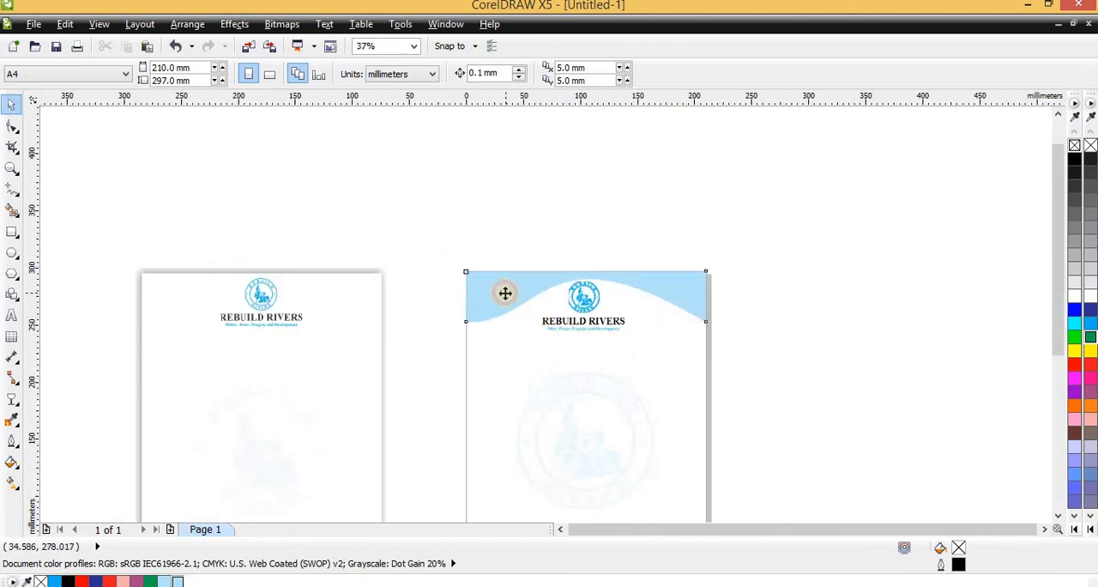
{"action": "left_click", "coordinate": [12, 127]}
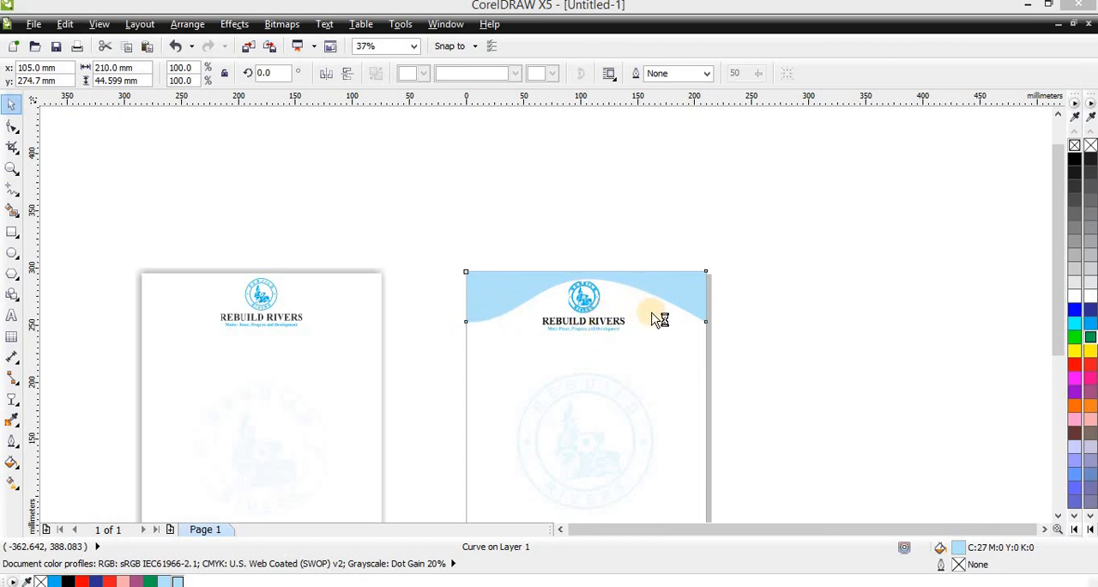
{"action": "left_click", "coordinate": [14, 105]}
{"action": "left_click", "coordinate": [465, 211]}
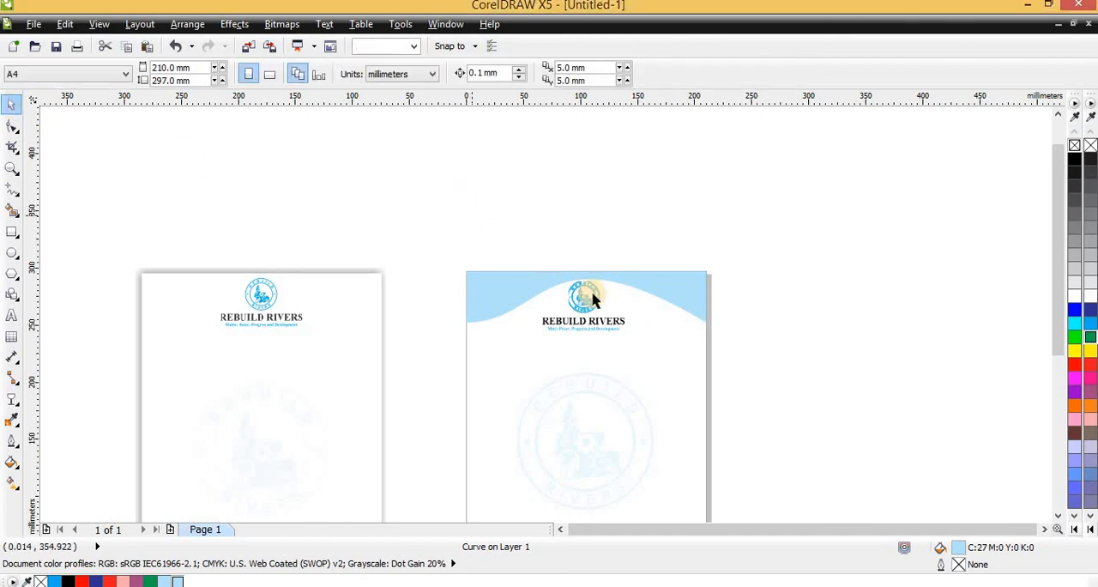
{"action": "scroll", "coordinate": [609, 221], "scroll_direction": "down", "scroll_amount": 2}
{"action": "scroll", "coordinate": [602, 262], "scroll_direction": "up", "scroll_amount": 3}
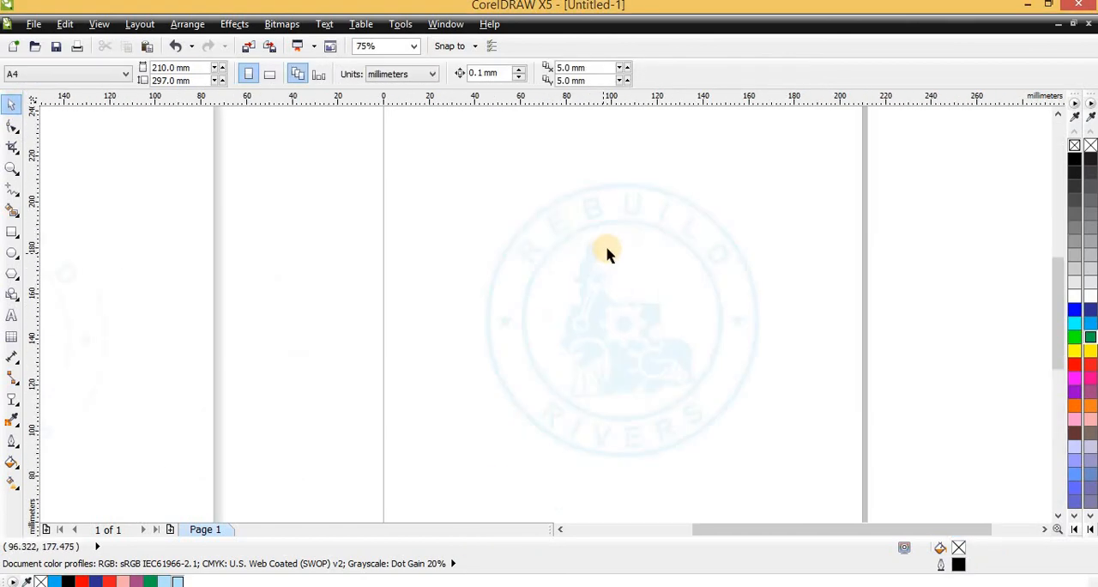
- Place a vertically mirrored copy of the header wave along the page's bottom edge, behind the footer texts
{"action": "scroll", "coordinate": [607, 252], "scroll_direction": "down", "scroll_amount": 2}
{"action": "left_click", "coordinate": [650, 189]}
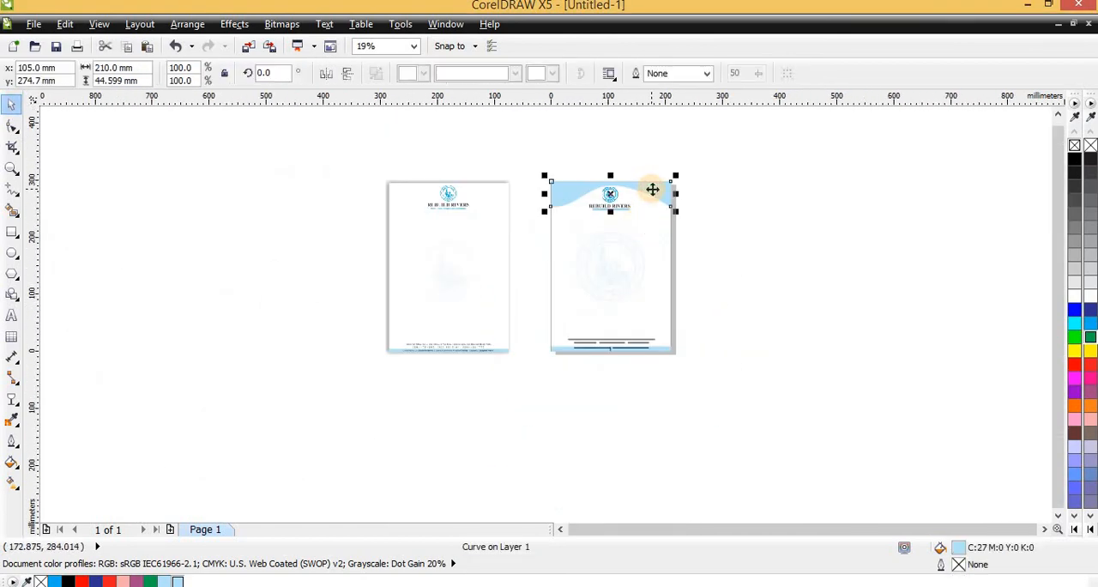
{"action": "left_click_drag", "start_coordinate": [651, 190], "coordinate": [674, 322]}
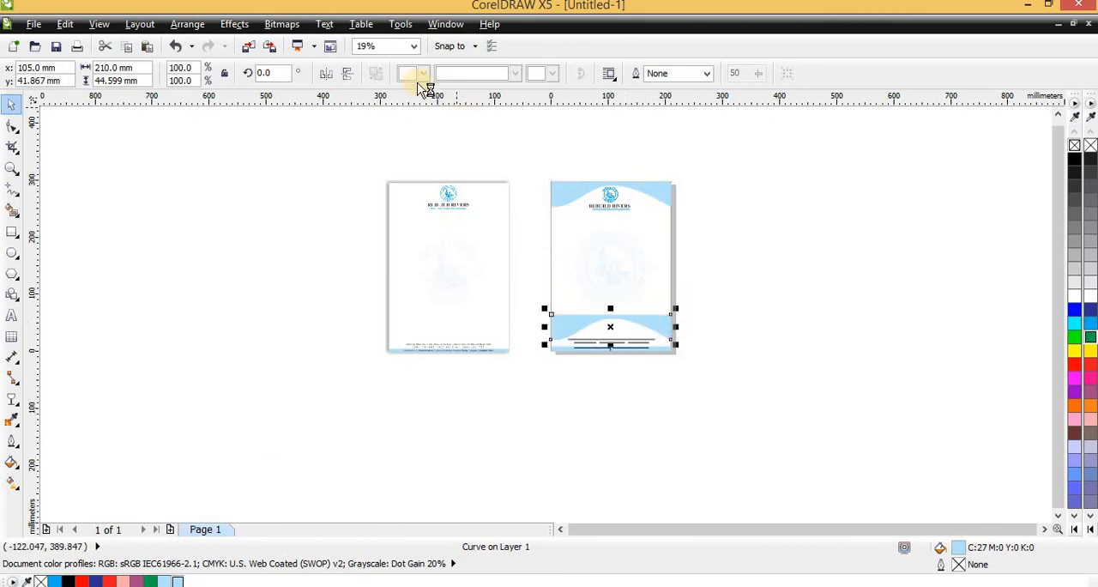
{"action": "left_click", "coordinate": [349, 74]}
{"action": "scroll", "coordinate": [602, 289], "scroll_direction": "up", "scroll_amount": 1}
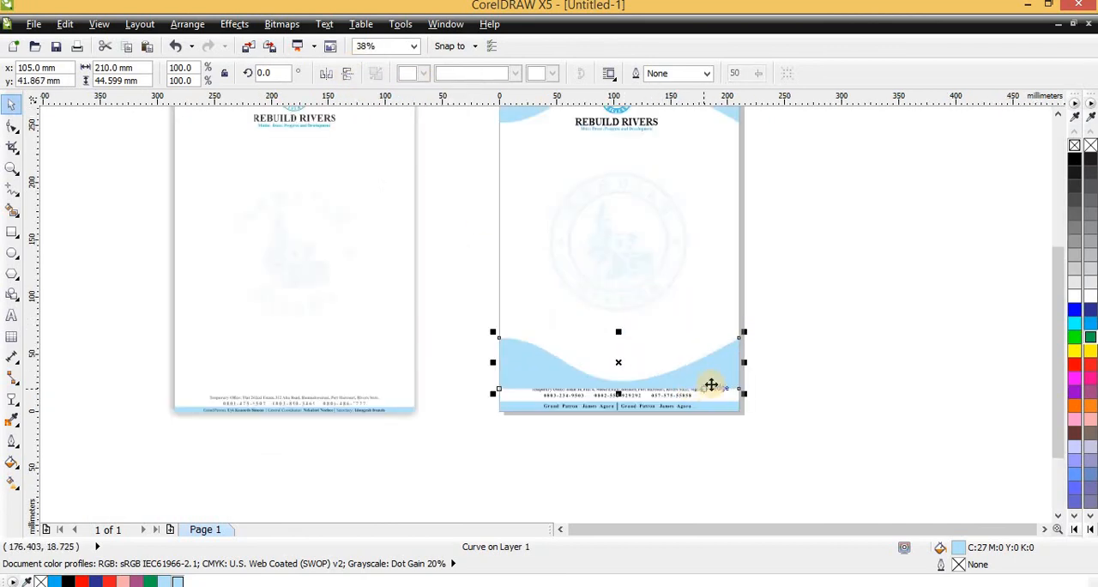
{"action": "left_click_drag", "start_coordinate": [713, 382], "coordinate": [709, 397]}
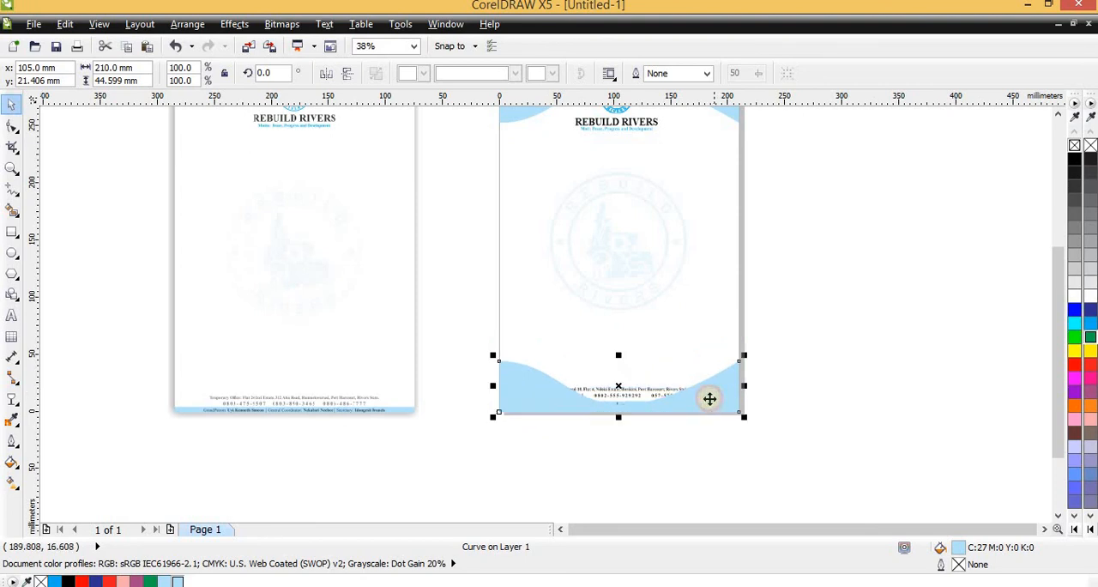
- Review the wave variant of the letterhead, and delete both the footer wave and the header wave
{"action": "scroll", "coordinate": [675, 393], "scroll_direction": "down", "scroll_amount": 1}
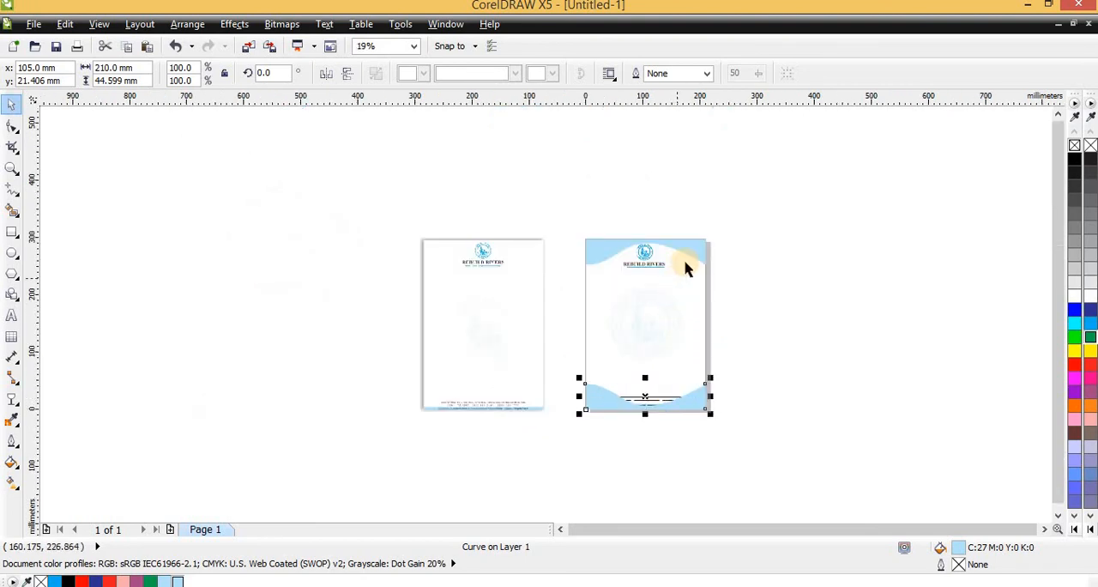
{"action": "scroll", "coordinate": [703, 271], "scroll_direction": "up", "scroll_amount": 1}
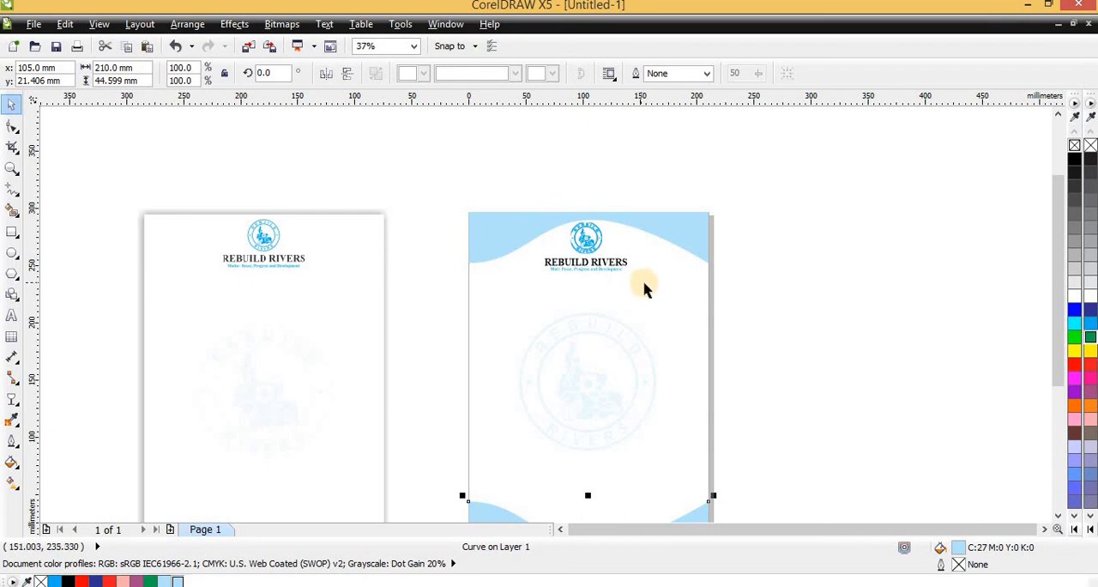
{"action": "scroll", "coordinate": [569, 380], "scroll_direction": "down", "scroll_amount": 1}
{"action": "scroll", "coordinate": [571, 394], "scroll_direction": "up", "scroll_amount": 2}
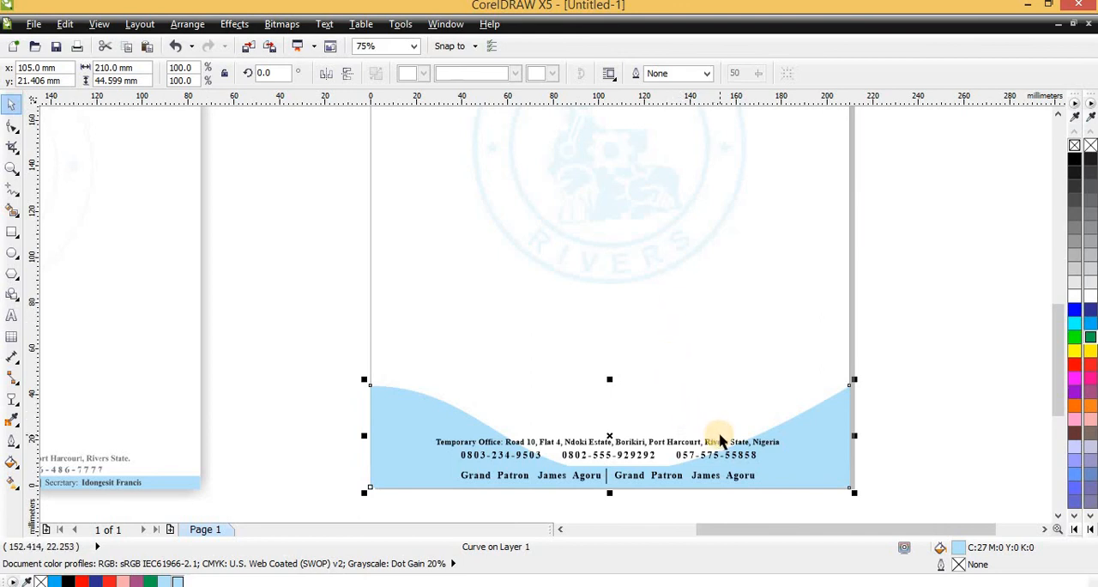
{"action": "scroll", "coordinate": [719, 440], "scroll_direction": "down", "scroll_amount": 1}
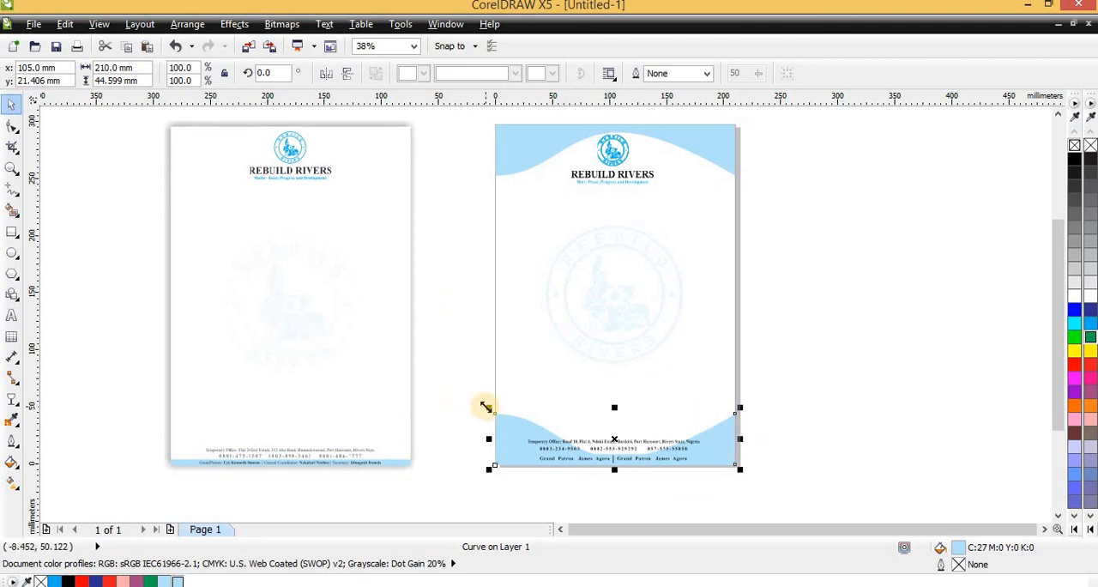
{"action": "key", "text": "Delete"}
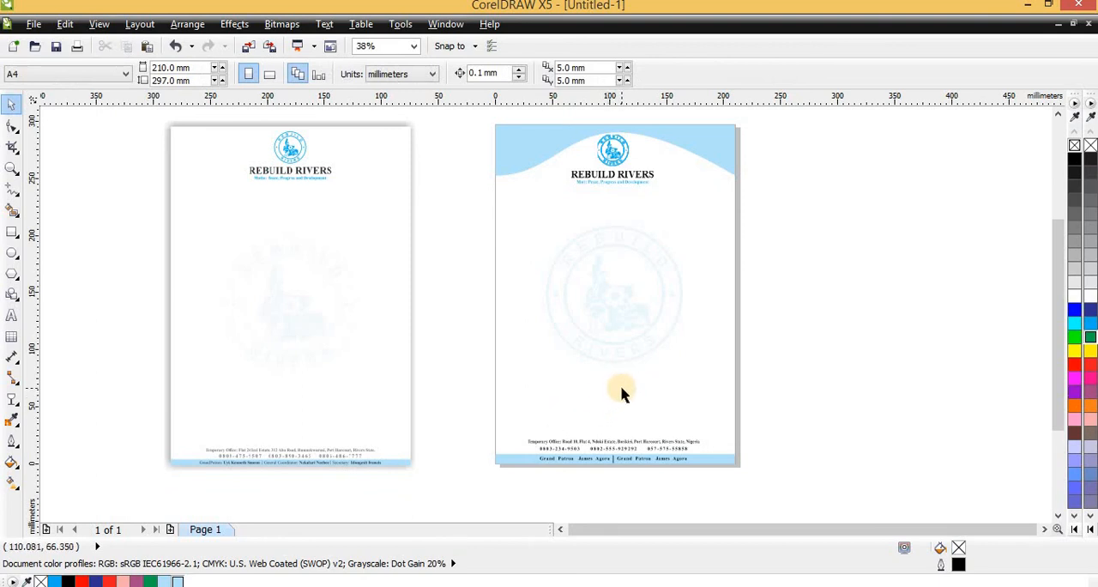
{"action": "left_click", "coordinate": [720, 140]}
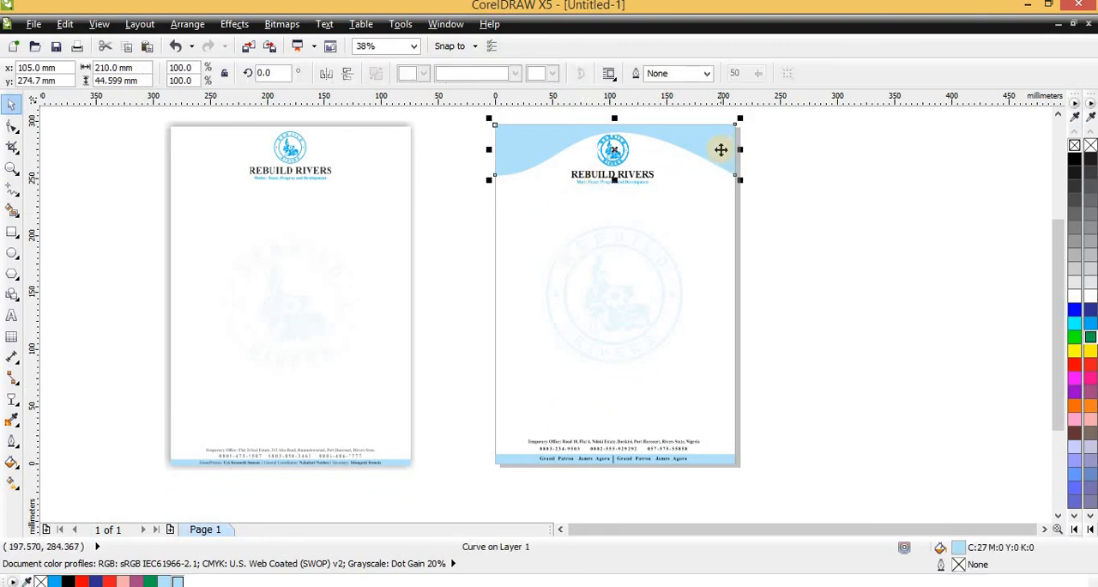
{"action": "key", "text": "Delete"}
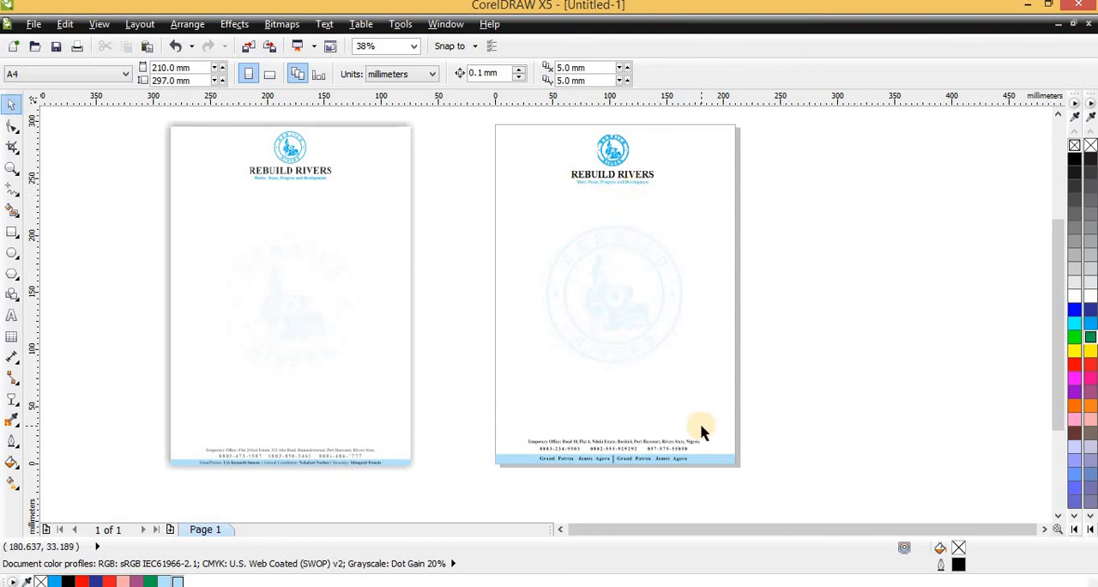
- Clear the drop shadow from the reference letterhead beside the page and delete the reference image
{"action": "left_click", "coordinate": [292, 242]}
{"action": "key", "text": "Delete"}
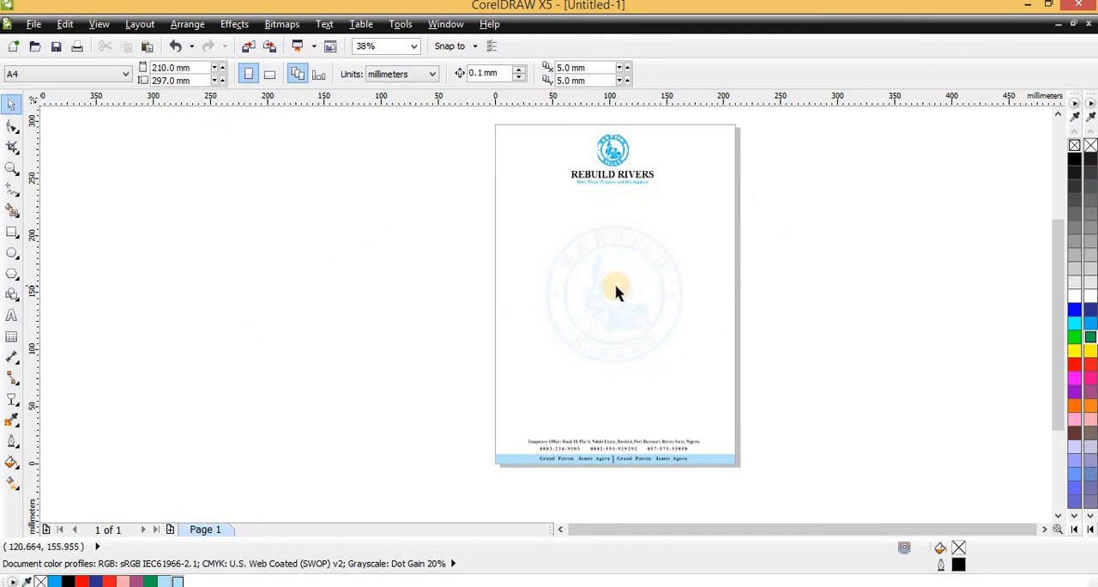
{"action": "key", "text": "ctrl+z"}
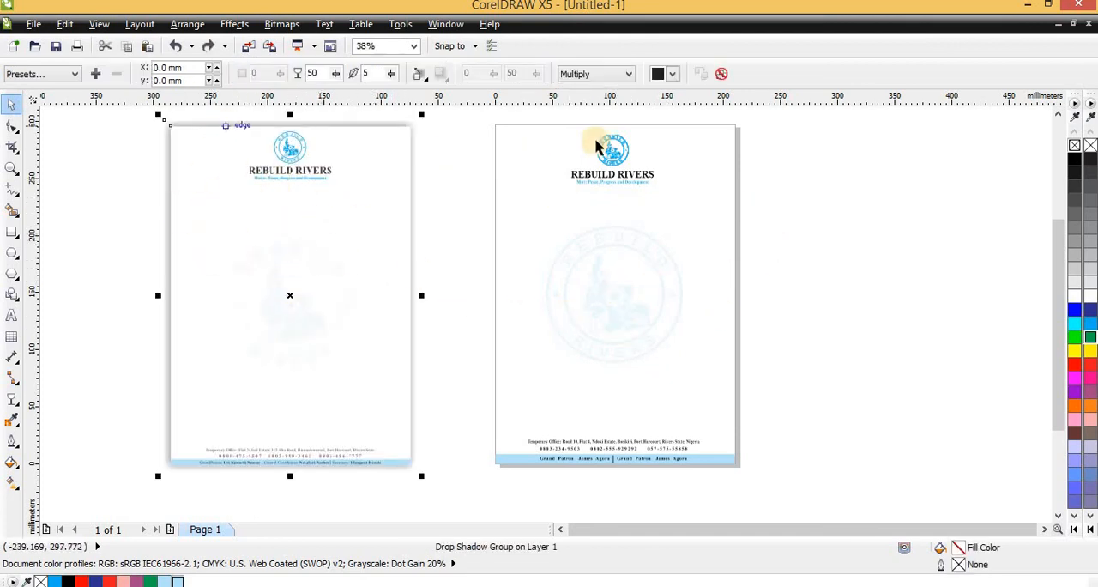
{"action": "left_click", "coordinate": [725, 74]}
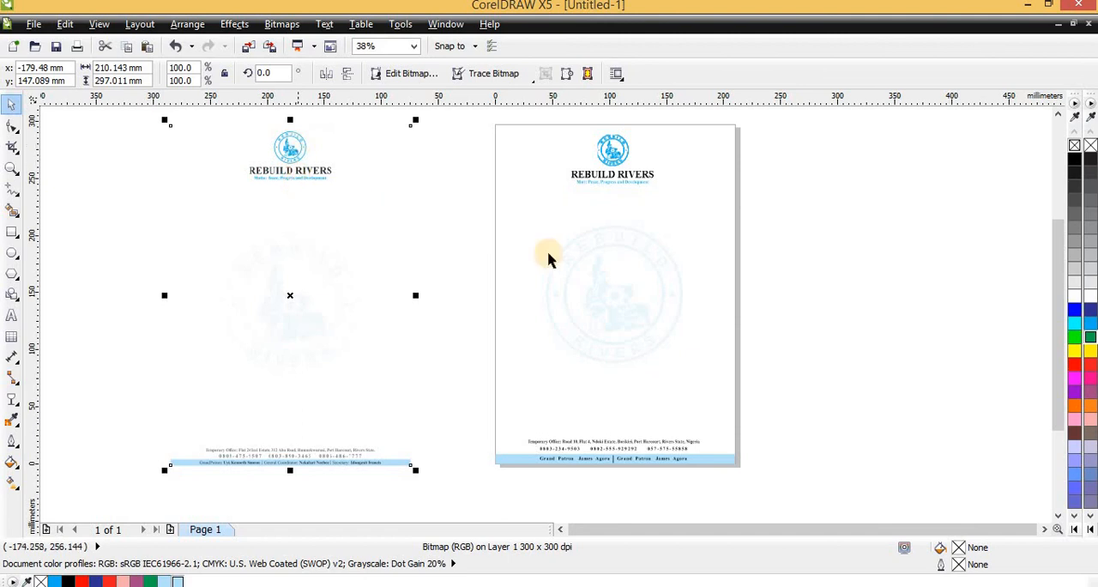
{"action": "key", "text": "Delete"}
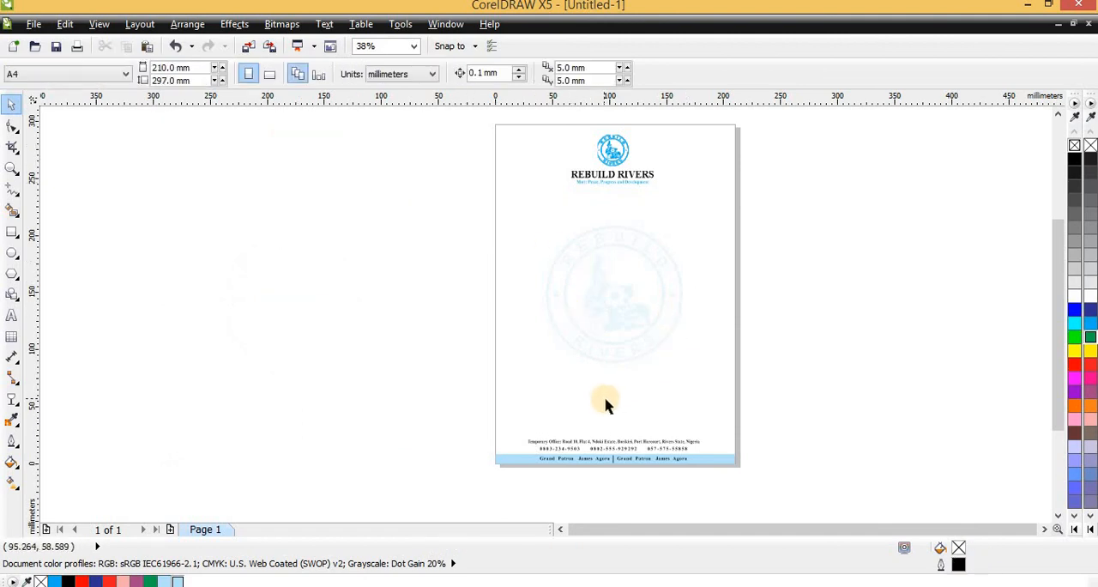